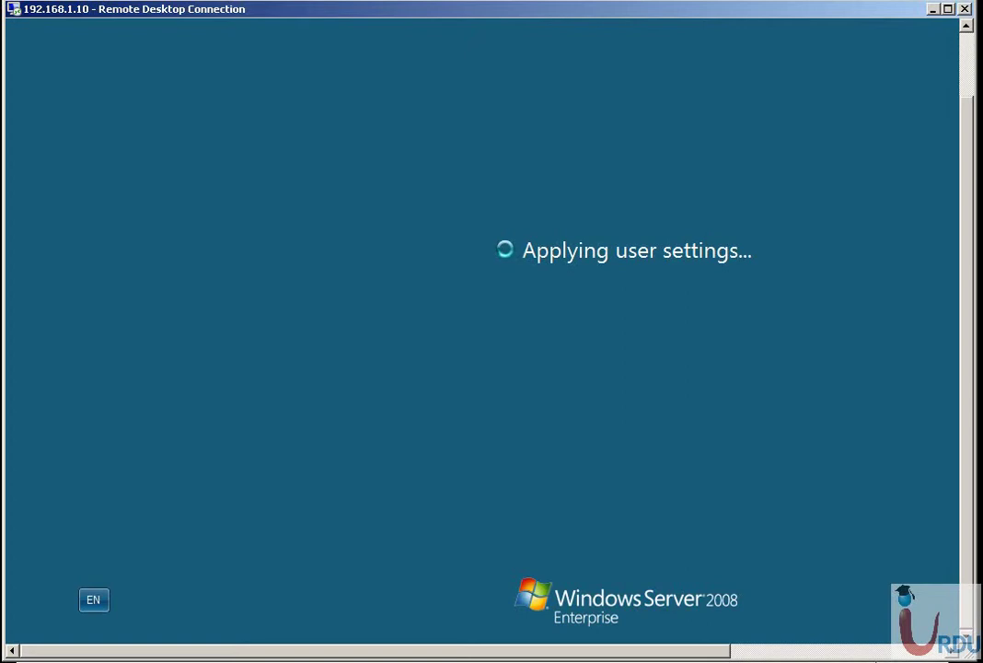
# Sign in to the Remote Desktop session at 192.168.1.10 and let the server desktop load.
pyautogui.moveTo(690, 655); pyautogui.dragTo(787, 657)
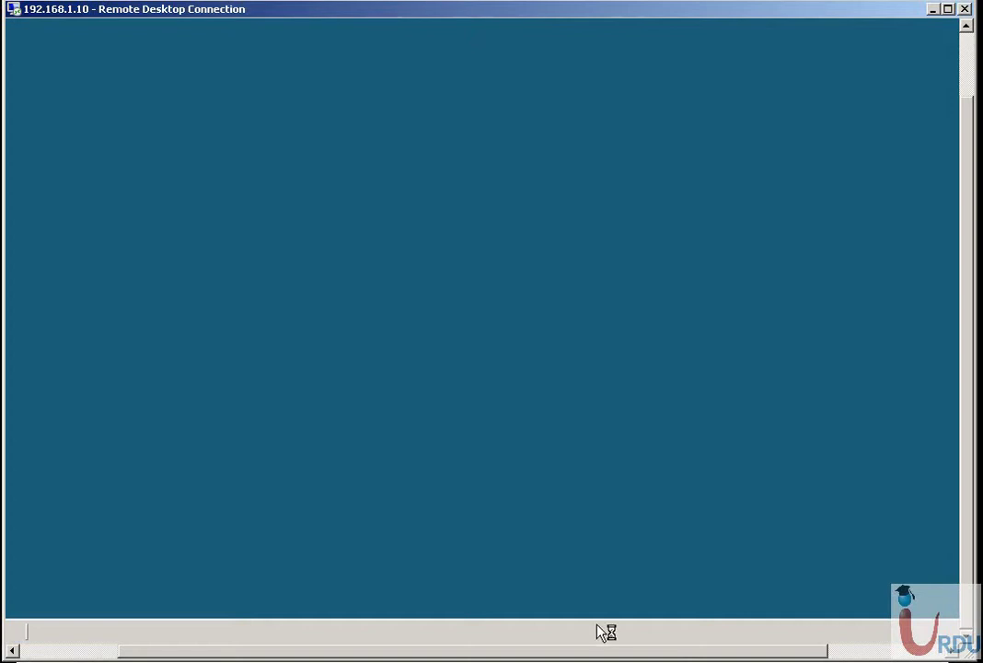
# Restore the Initial Configuration Tasks window, move it higher, and enlarge it to show all three task sections.
pyautogui.moveTo(614, 654); pyautogui.dragTo(465, 655)
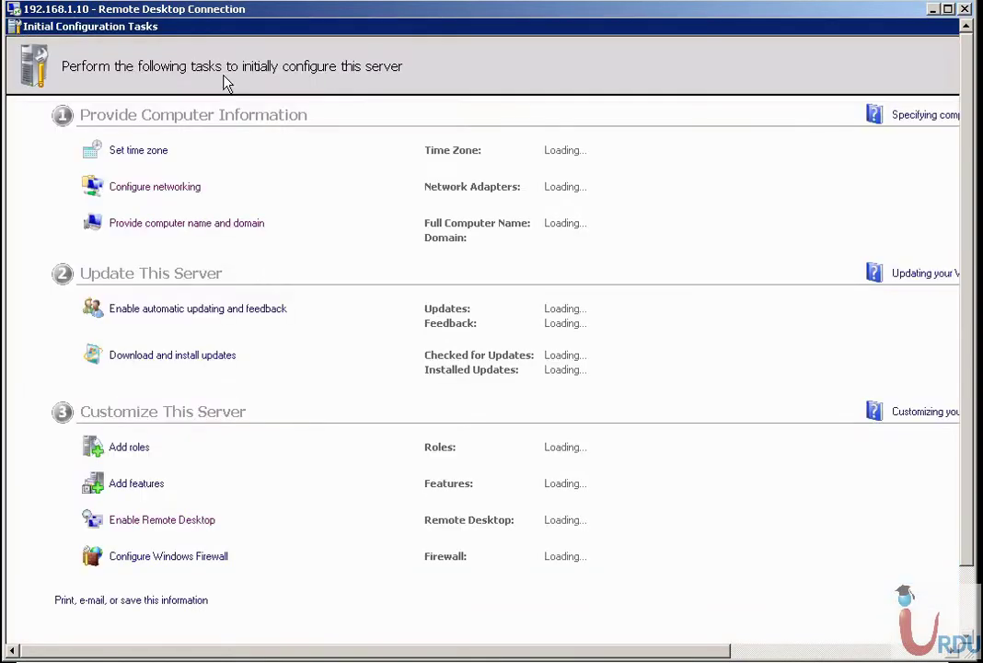
pyautogui.doubleClick(199, 28)
pyautogui.moveTo(312, 114); pyautogui.dragTo(313, 60)
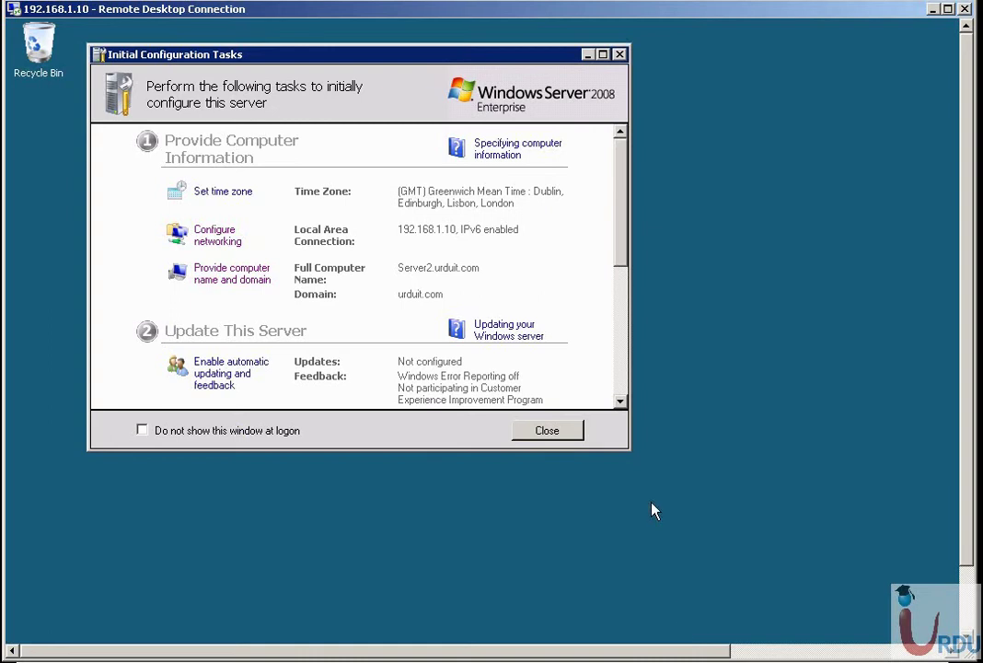
pyautogui.moveTo(627, 455); pyautogui.dragTo(781, 643)
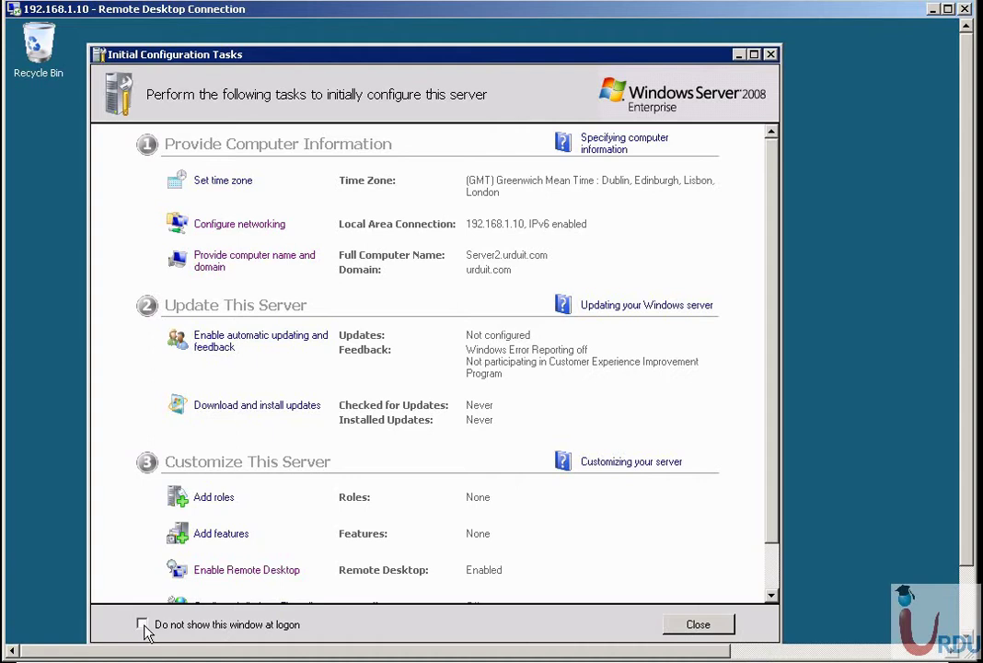
pyautogui.click(269, 260)
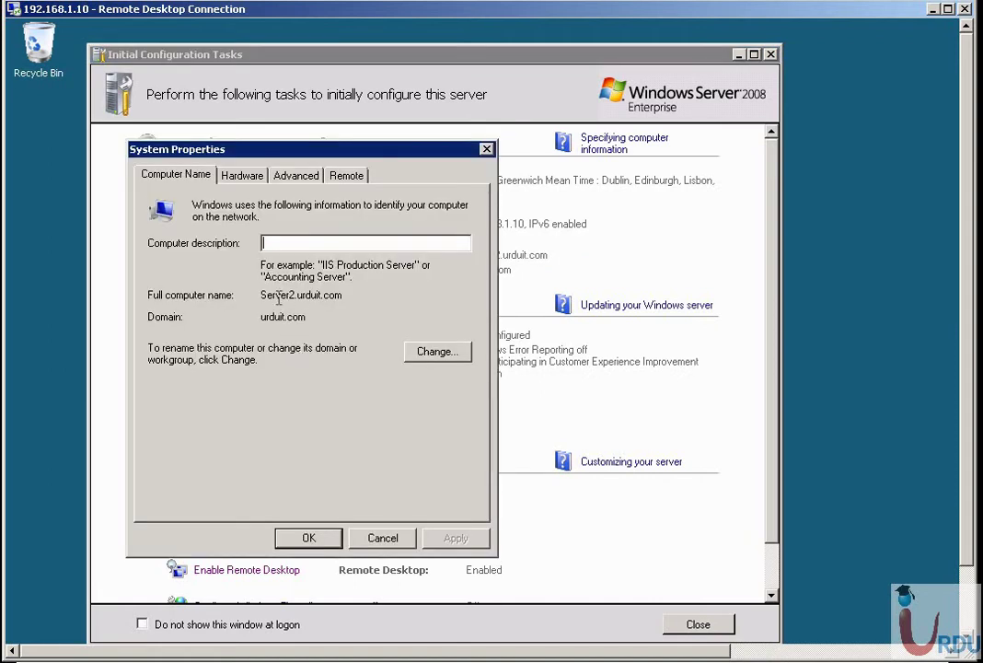
pyautogui.click(454, 357)
pyautogui.moveTo(180, 273); pyautogui.dragTo(169, 288)
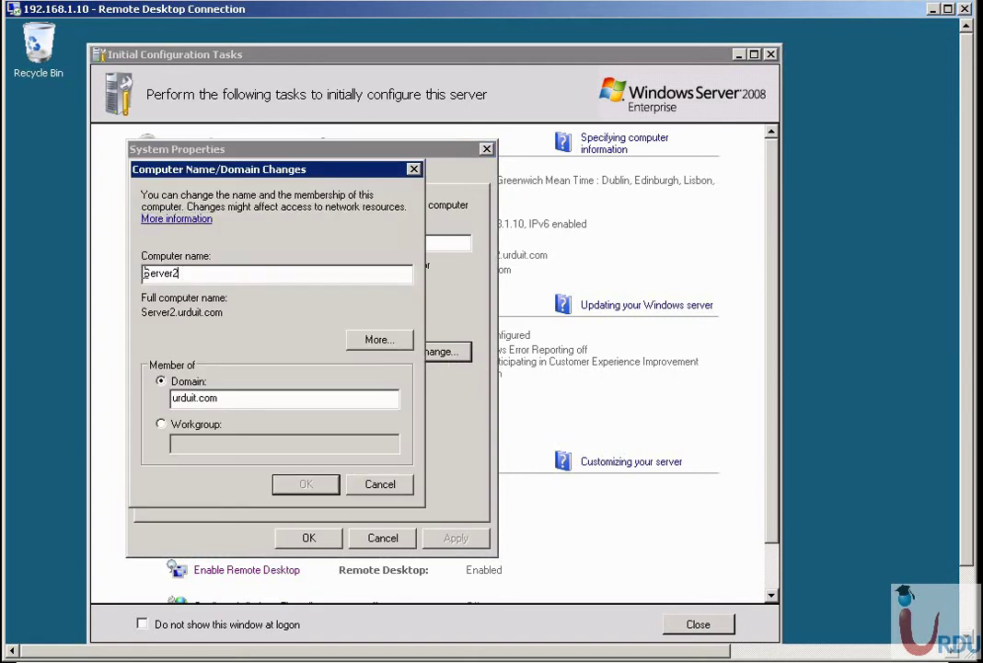
pyautogui.doubleClick(185, 273)
pyautogui.write('kk')
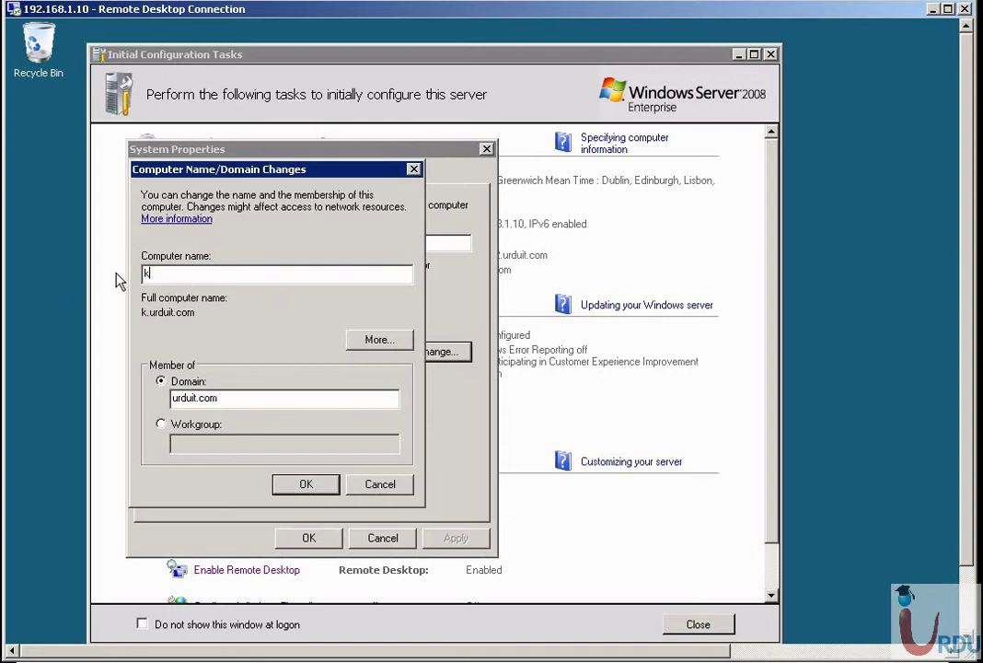
pyautogui.press('BackSpace')
pyautogui.press('BackSpace')
pyautogui.click(387, 488)
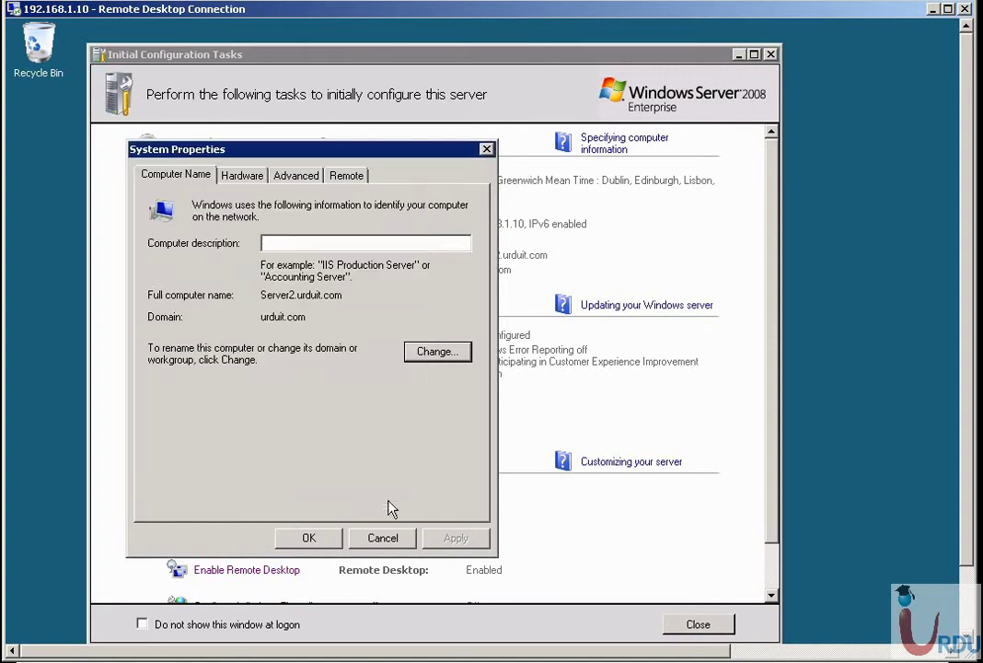
pyautogui.click(243, 175)
pyautogui.click(300, 174)
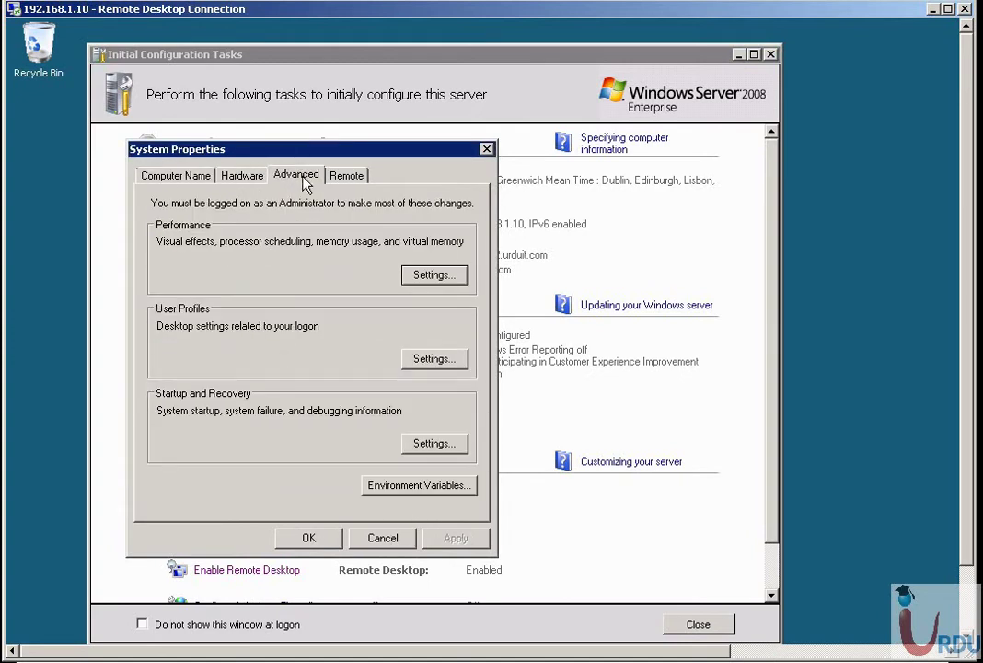
pyautogui.click(346, 176)
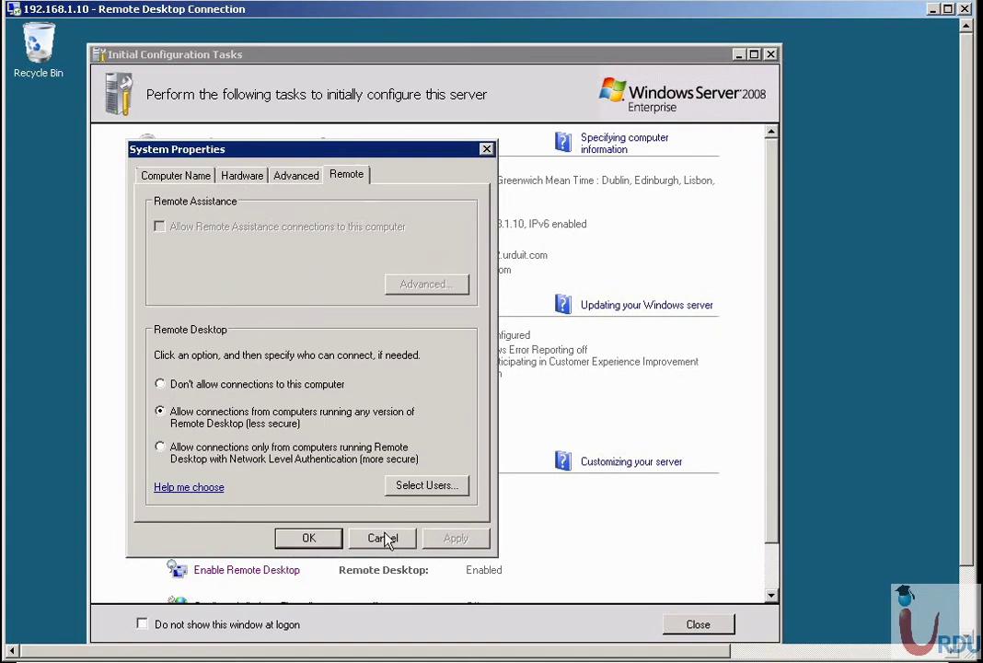
pyautogui.click(383, 539)
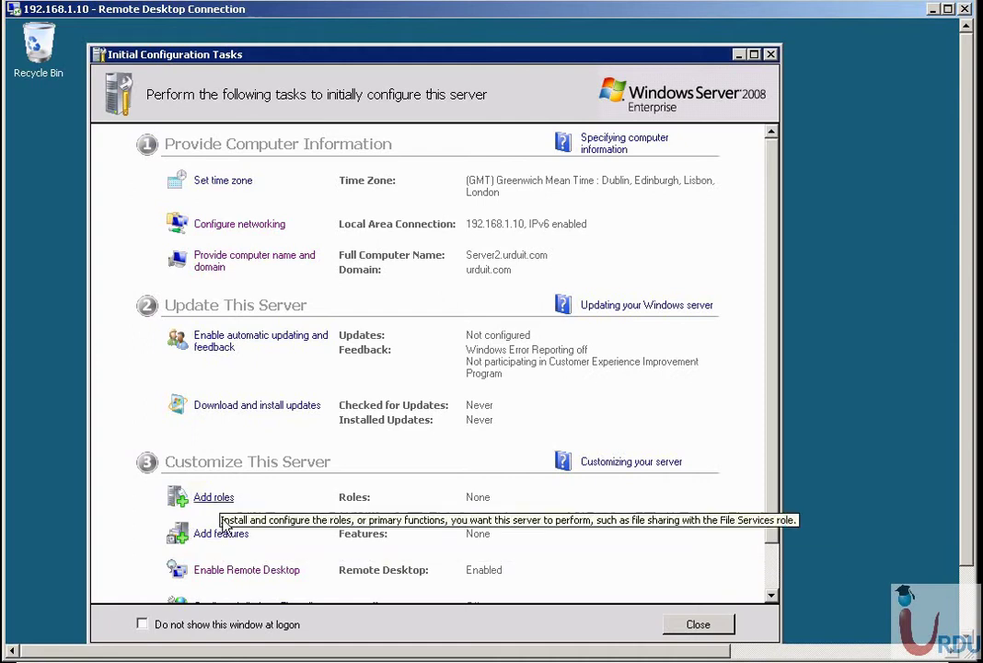
pyautogui.moveTo(971, 549); pyautogui.dragTo(973, 613)
# Enlarge the task window down to Windows Firewall, and review the Remote Desktop settings without changing them.
pyautogui.click(774, 493)
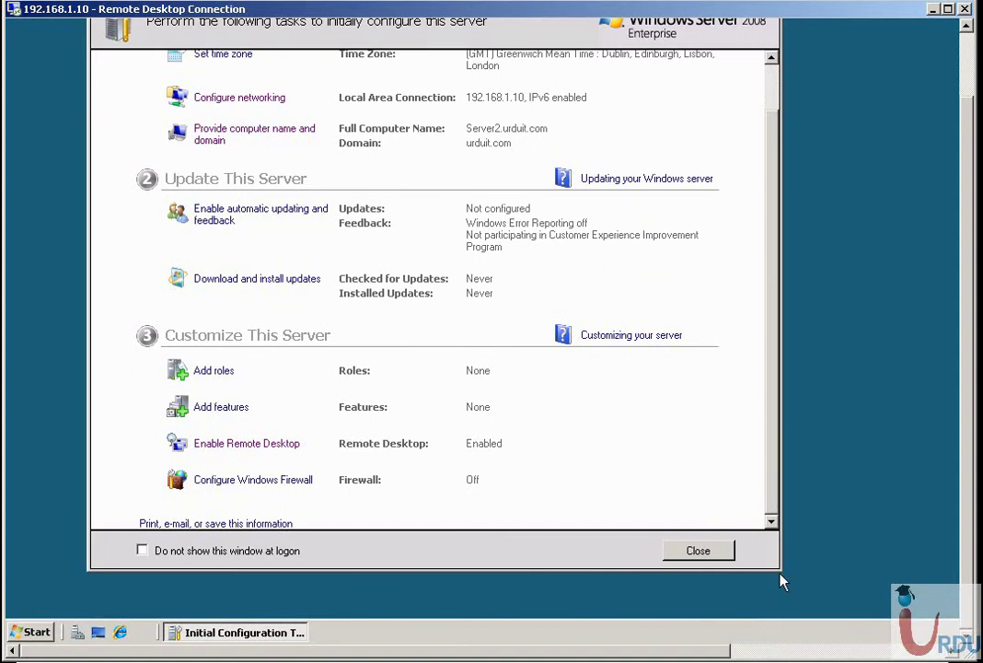
pyautogui.moveTo(779, 569); pyautogui.dragTo(797, 617)
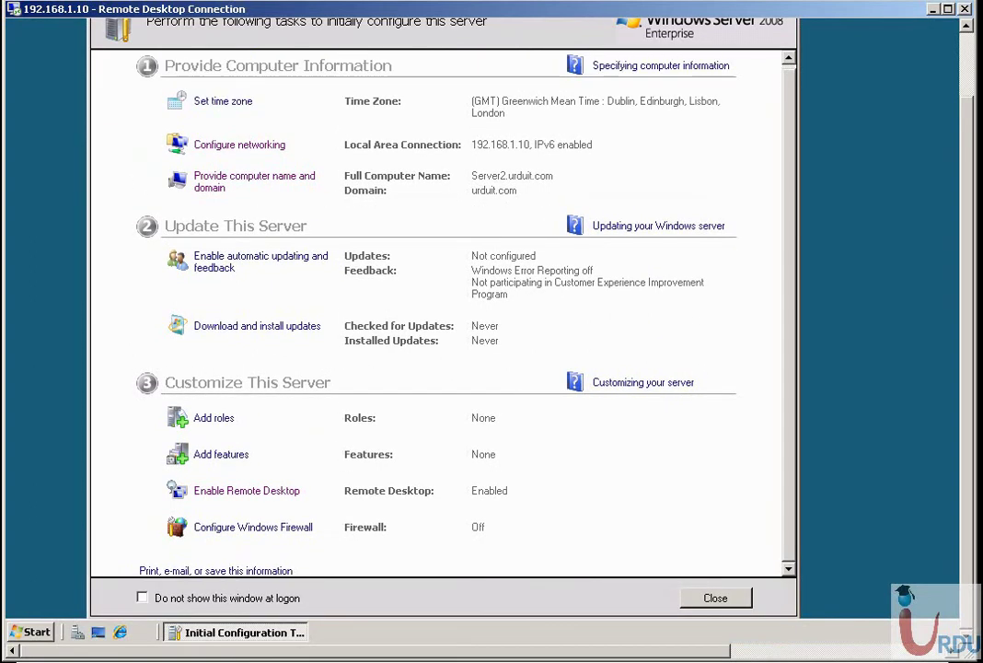
pyautogui.click(232, 490)
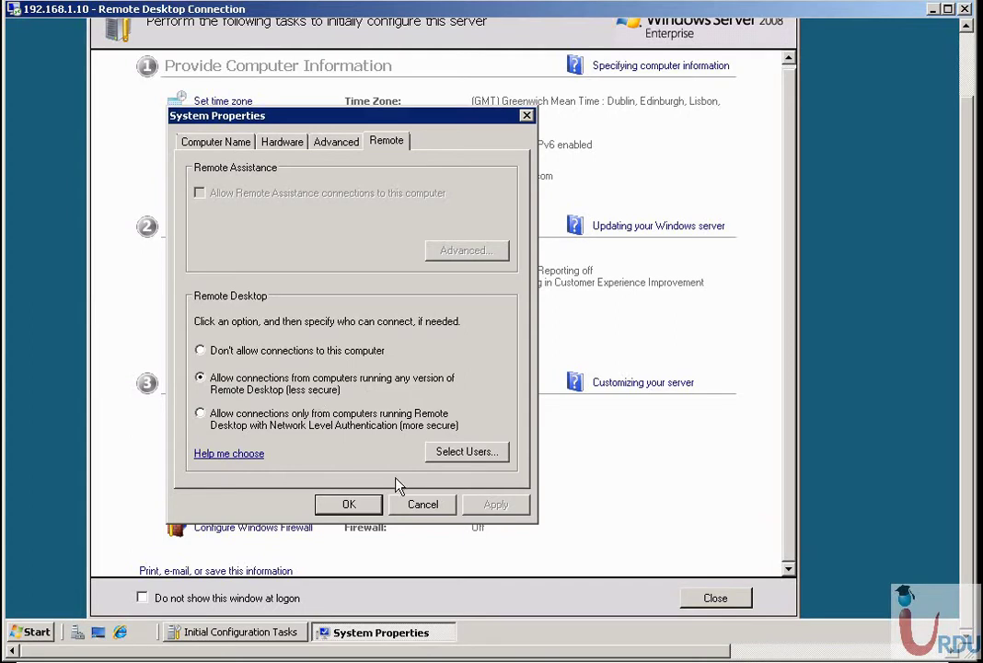
pyautogui.click(424, 504)
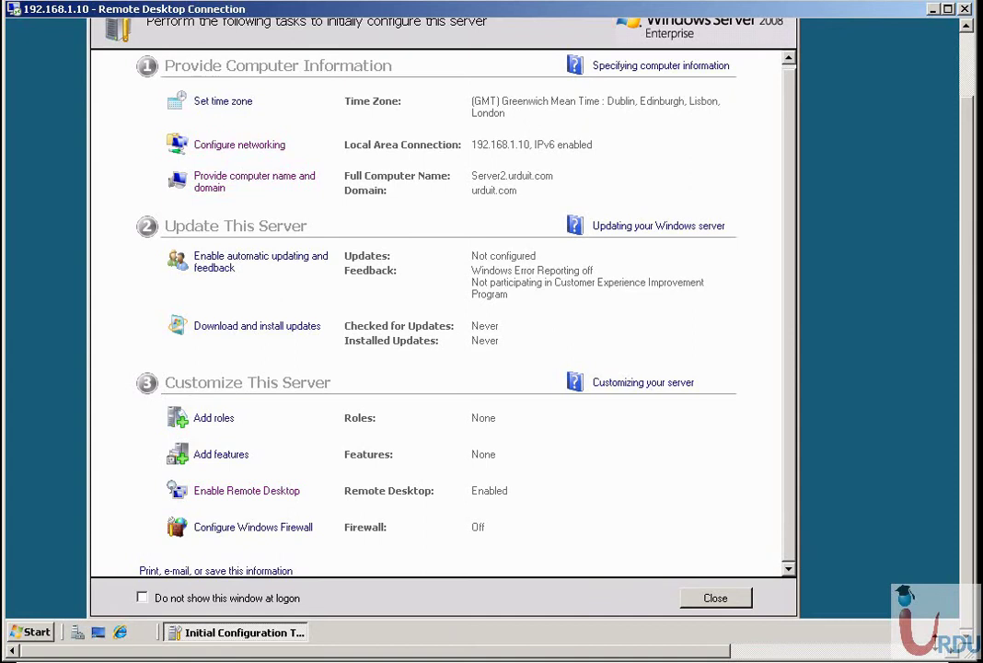
# In Command Prompt, ping server1, then ping 192.168.1.10 until two replies arrive with 0% loss.
pyautogui.hotkey('alt', 'Tab')
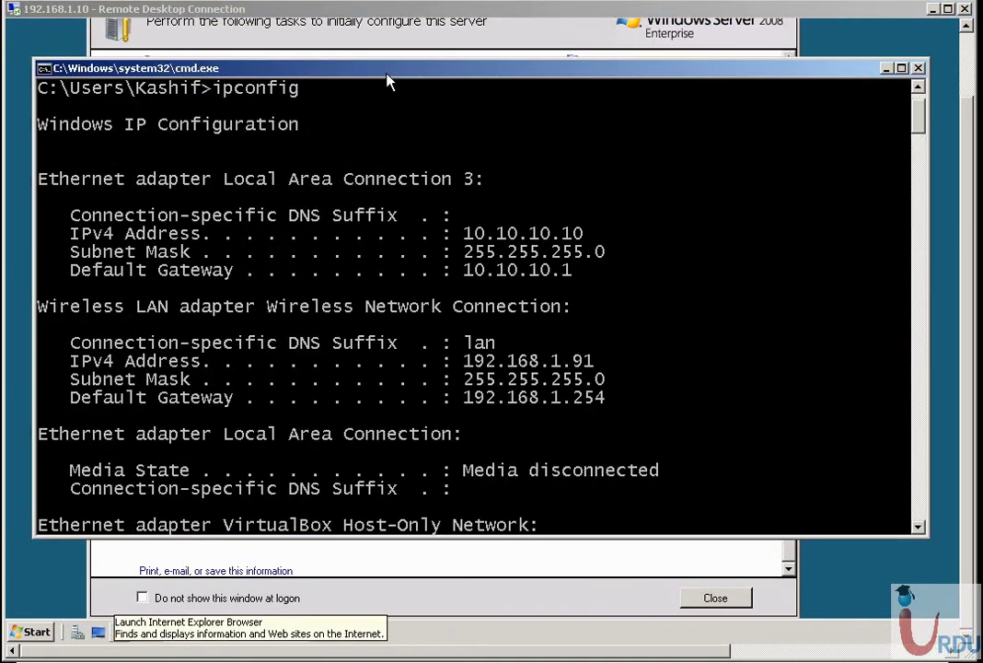
pyautogui.press('Return')
pyautogui.press('Return')
pyautogui.press('Return')
pyautogui.press('Return')
pyautogui.press('Return')
pyautogui.write('ping server1')
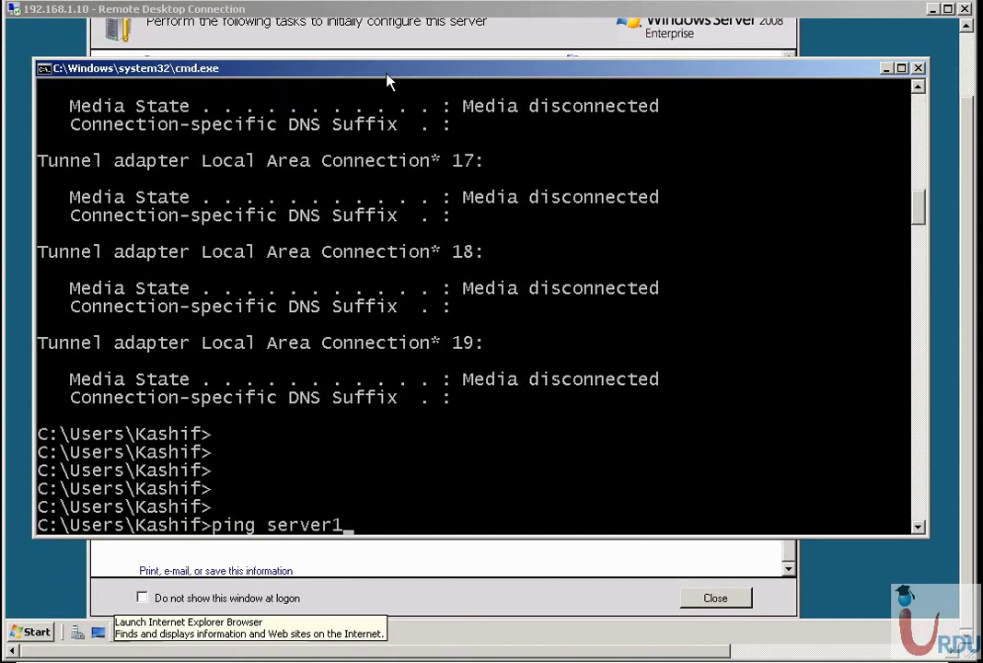
pyautogui.press('Return')
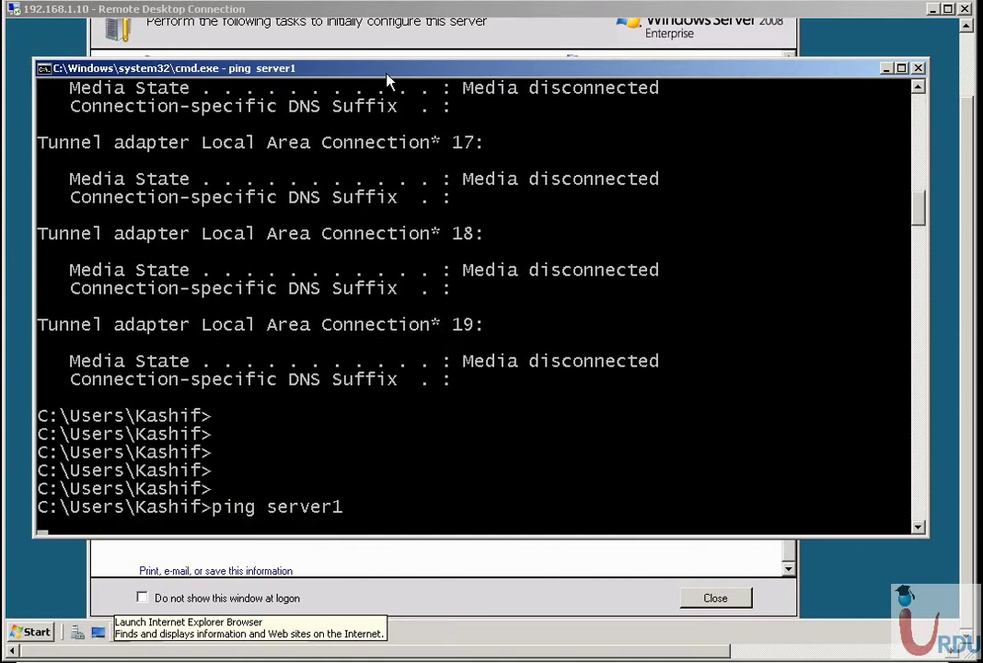
pyautogui.hotkey('ctrl', 'c')
pyautogui.write('p')
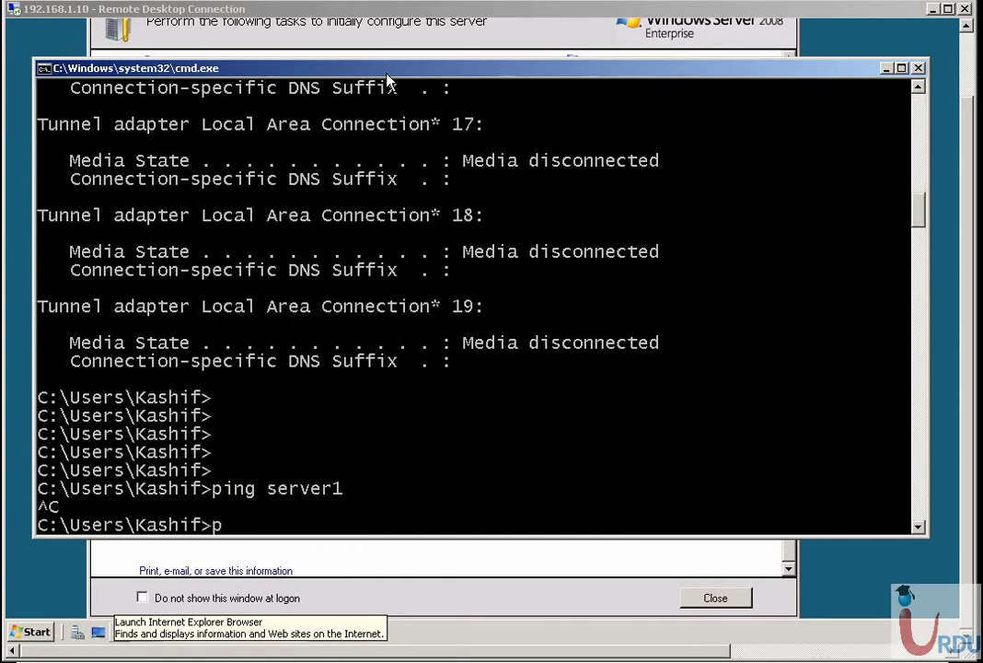
pyautogui.write('ing 192.168')
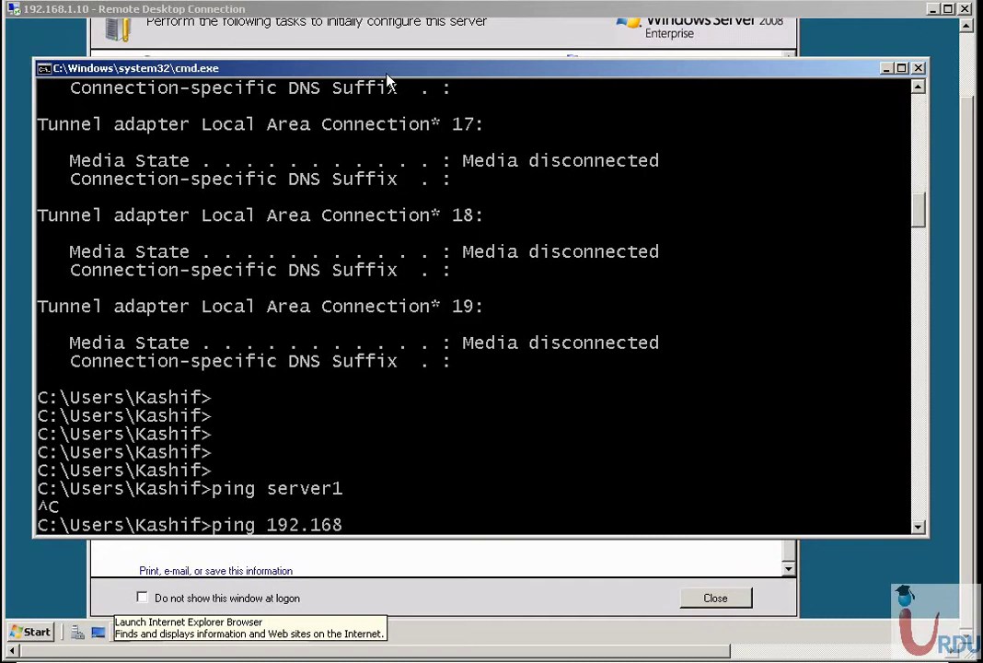
pyautogui.write('.1.10')
pyautogui.press('Return')
pyautogui.hotkey('ctrl', 'c')
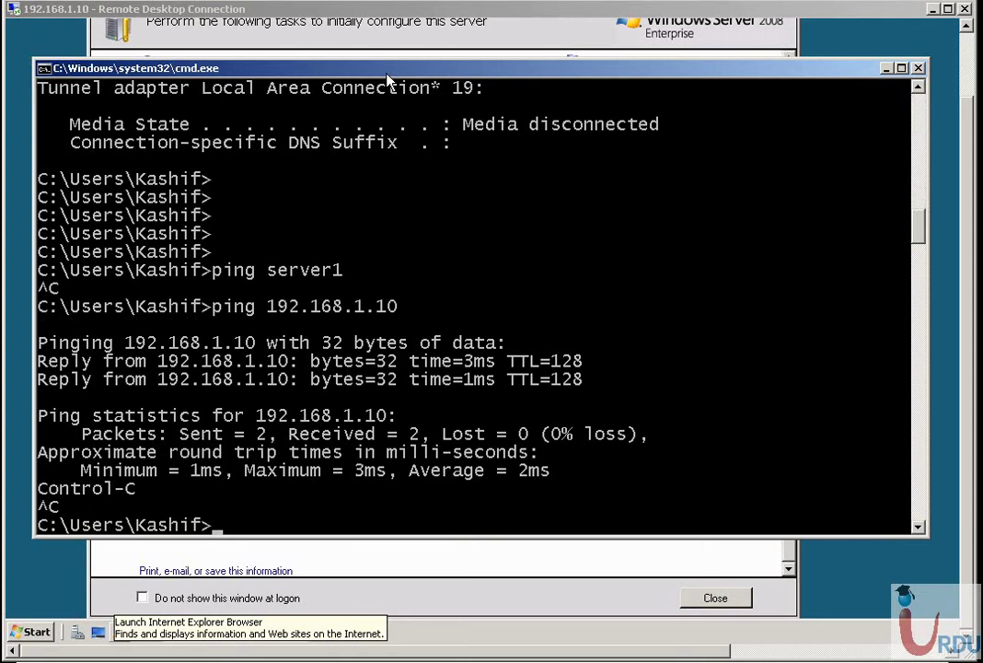
# Minimize the command prompt, launch Server Manager with UAC approval, and minimize Initial Configuration Tasks.
pyautogui.click(886, 69)
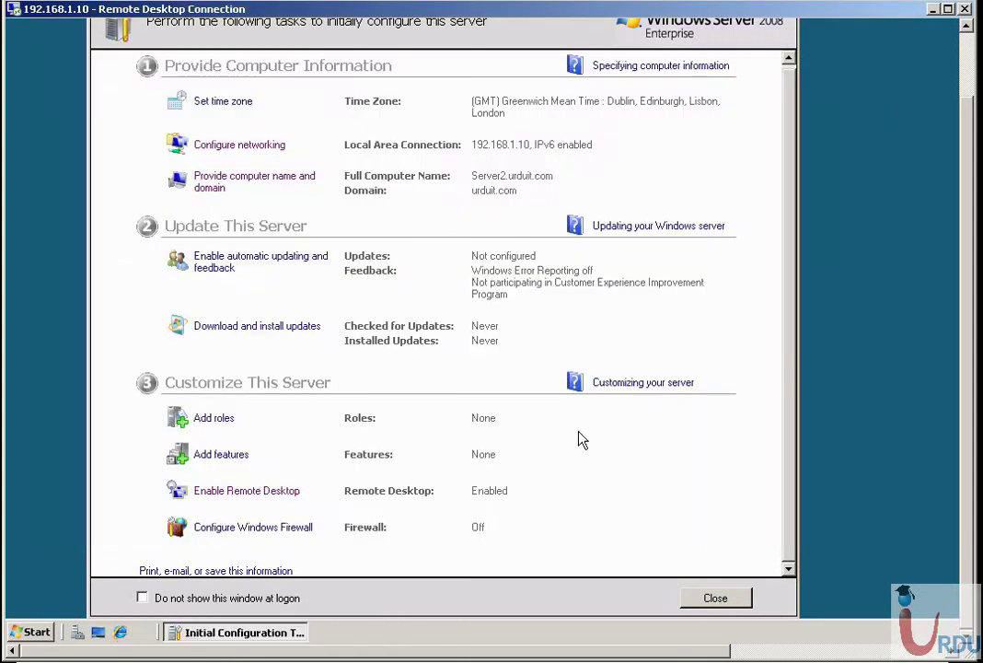
pyautogui.click(80, 639)
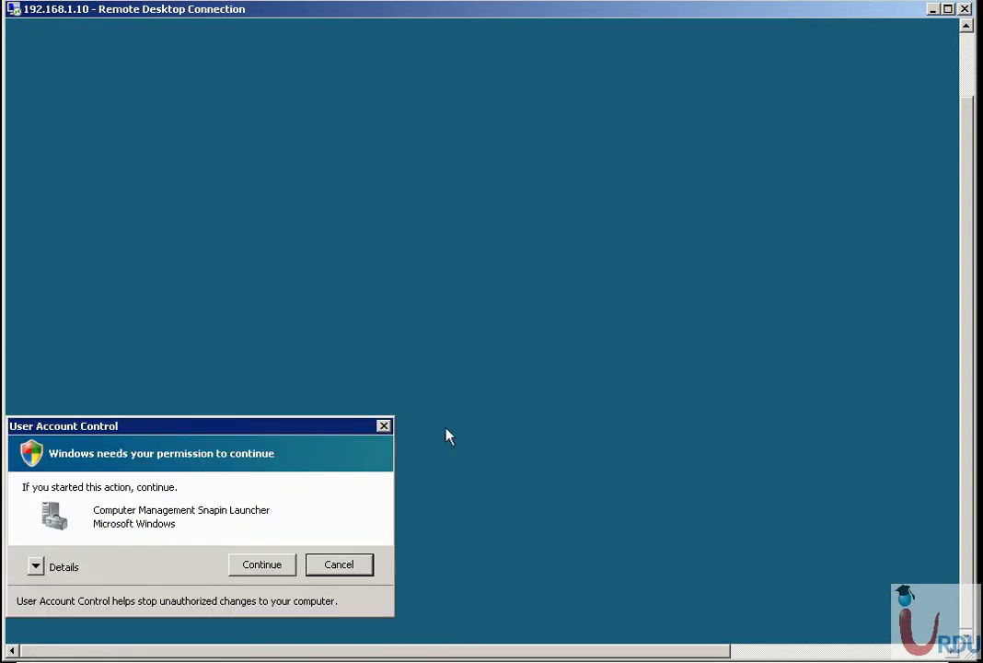
pyautogui.click(254, 566)
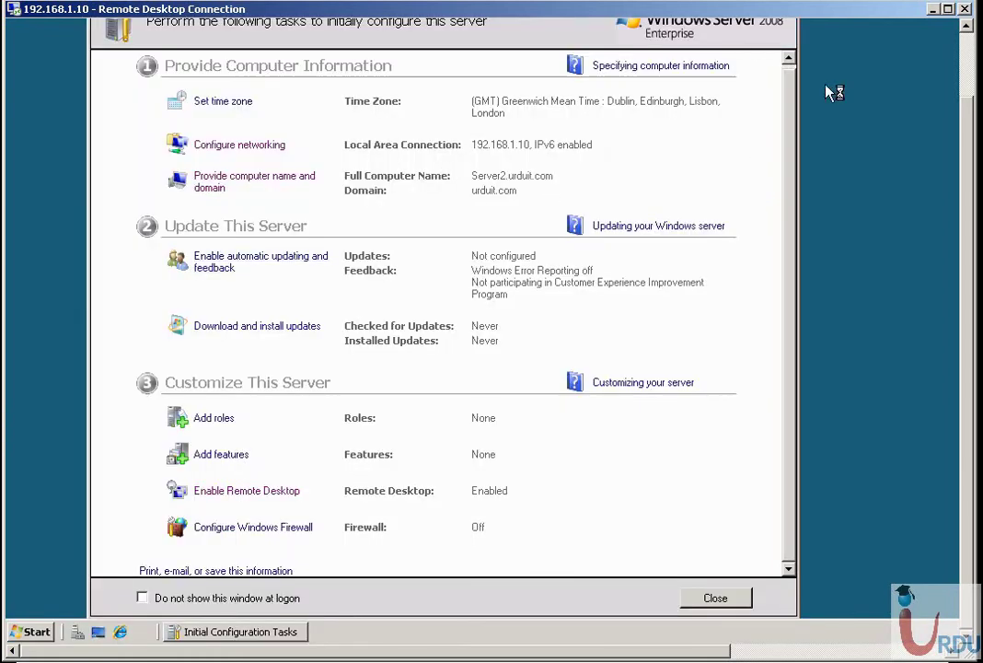
pyautogui.click(968, 48)
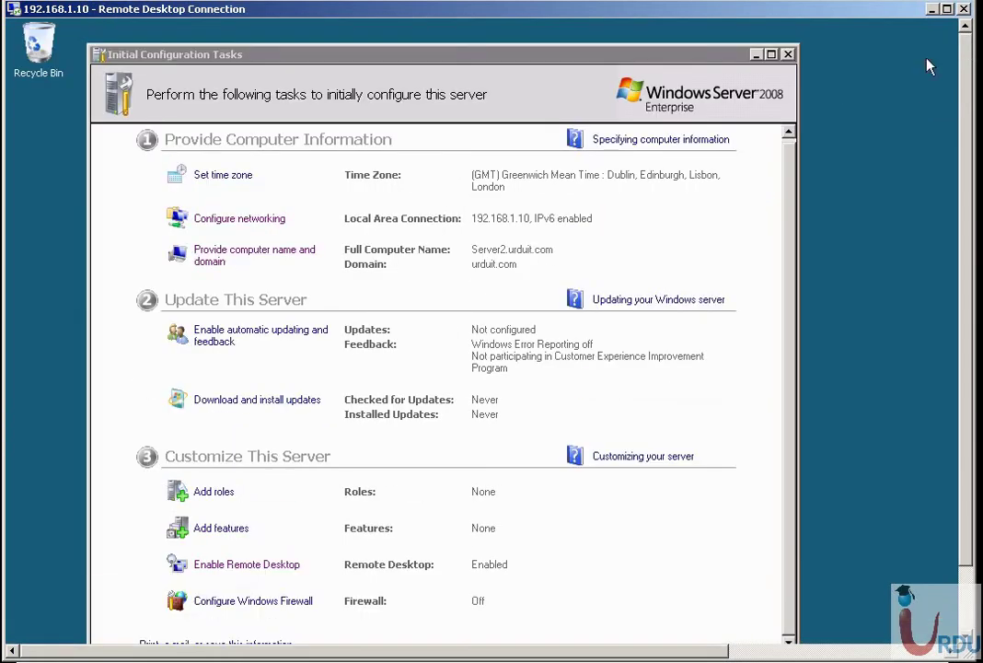
pyautogui.click(757, 53)
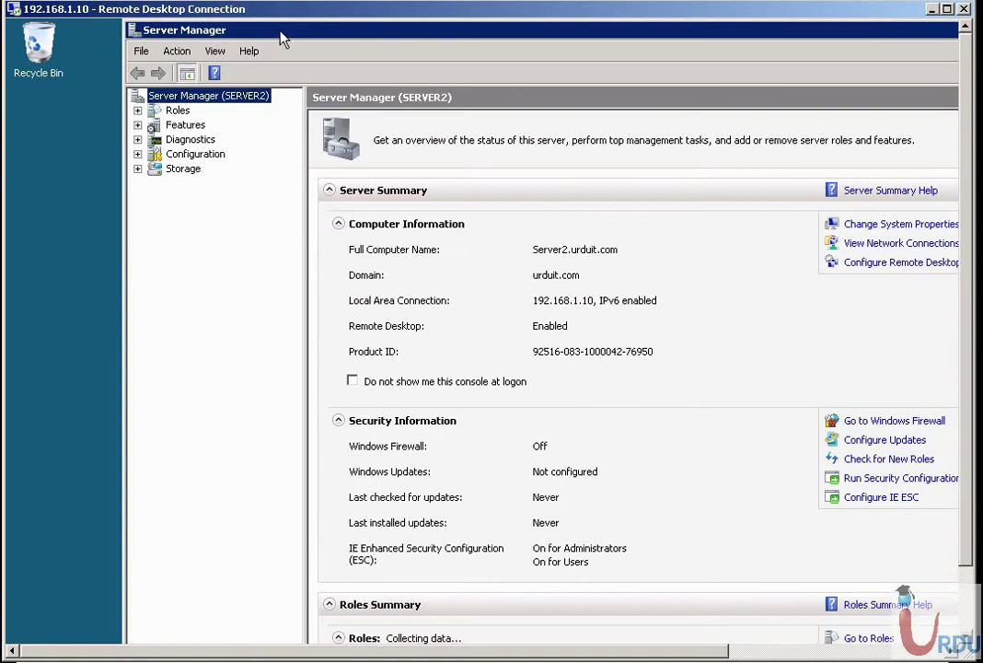
# Maximize Server Manager and view the Roles page (0 of 17) and the Features page (0 of 35).
pyautogui.doubleClick(278, 30)
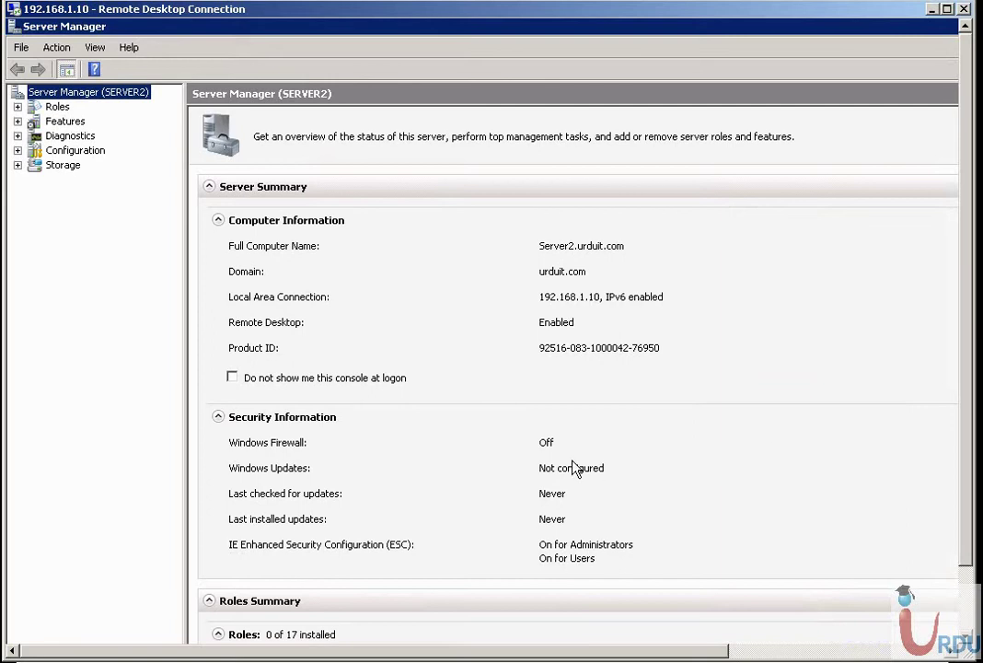
pyautogui.scroll(-2, 810, 479)
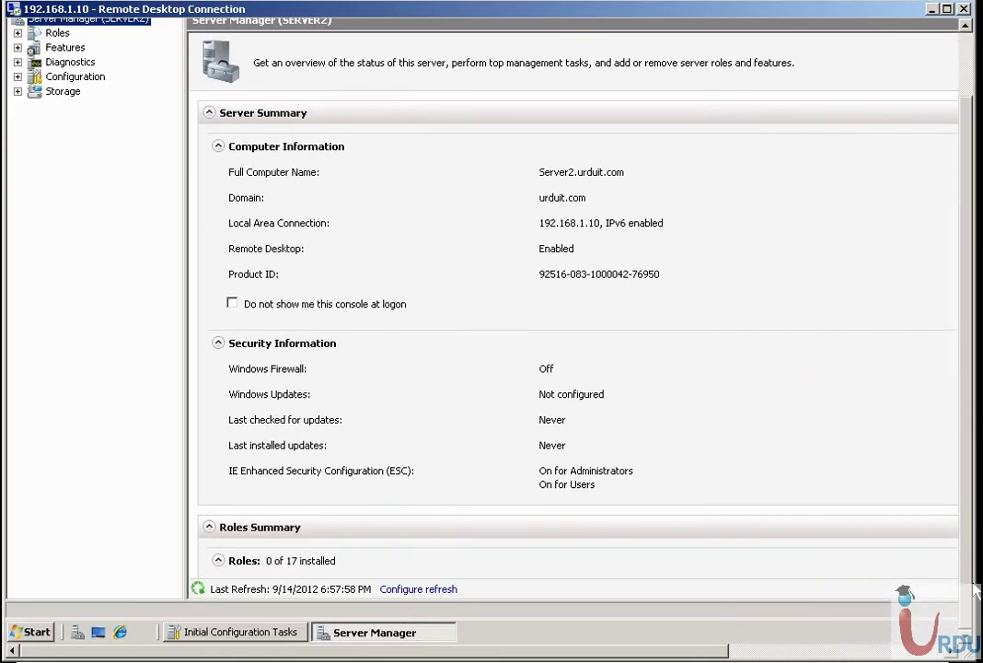
pyautogui.scroll(2, 977, 542)
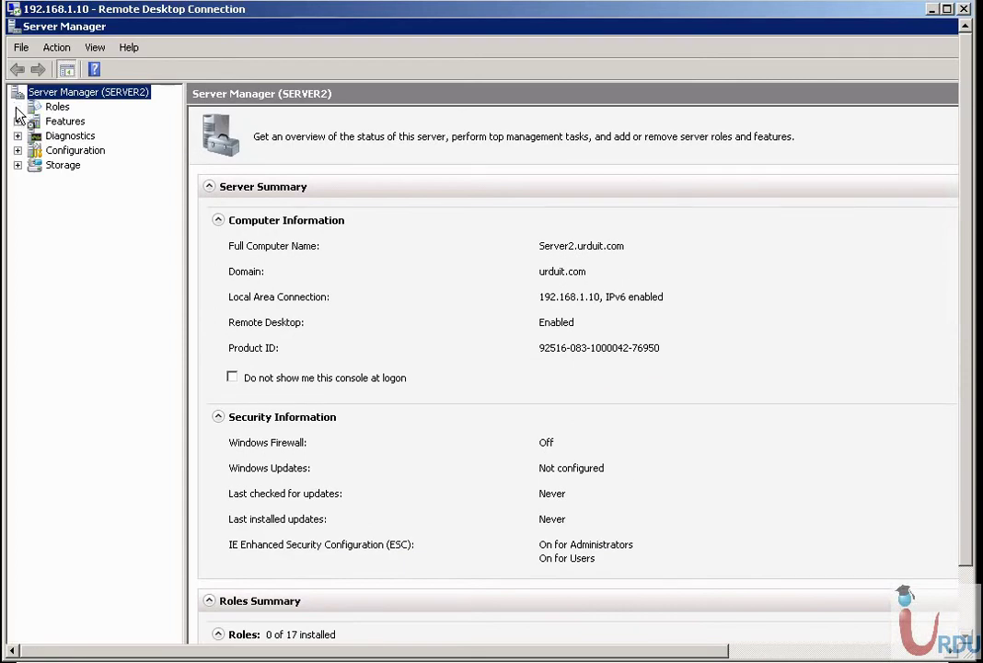
pyautogui.click(48, 108)
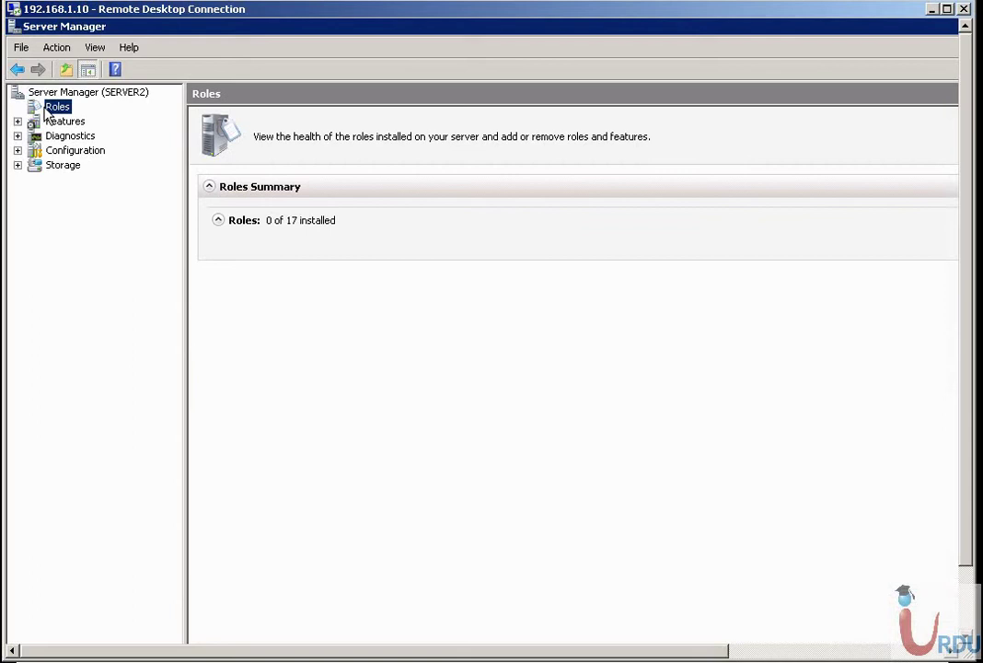
pyautogui.click(17, 122)
pyautogui.click(43, 127)
# Start the Add Features Wizard from Features, then cancel it and confirm abandoning it.
pyautogui.rightClick(44, 125)
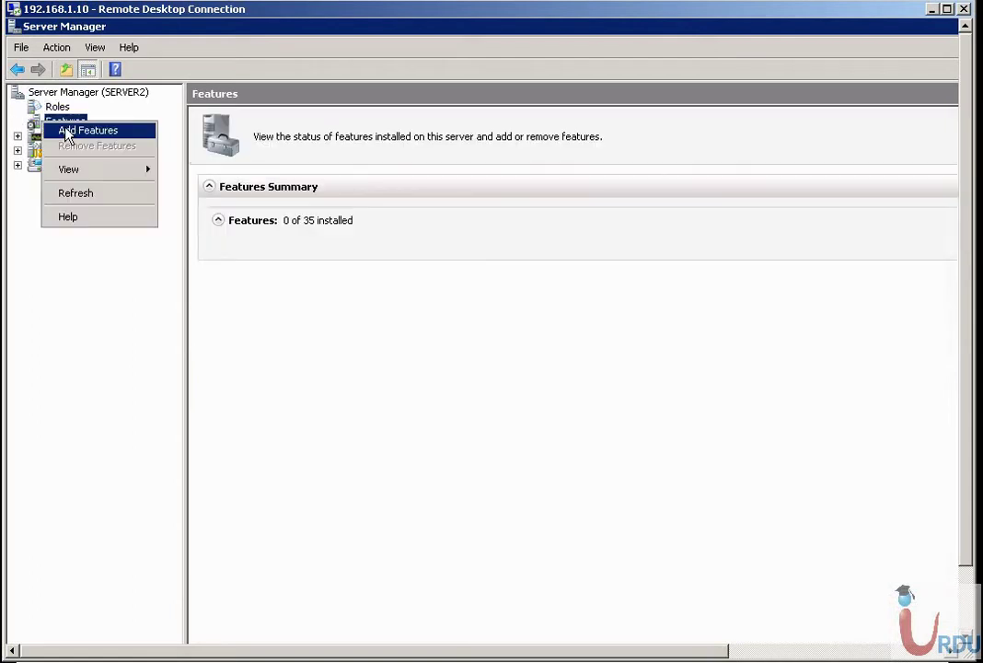
pyautogui.click(68, 134)
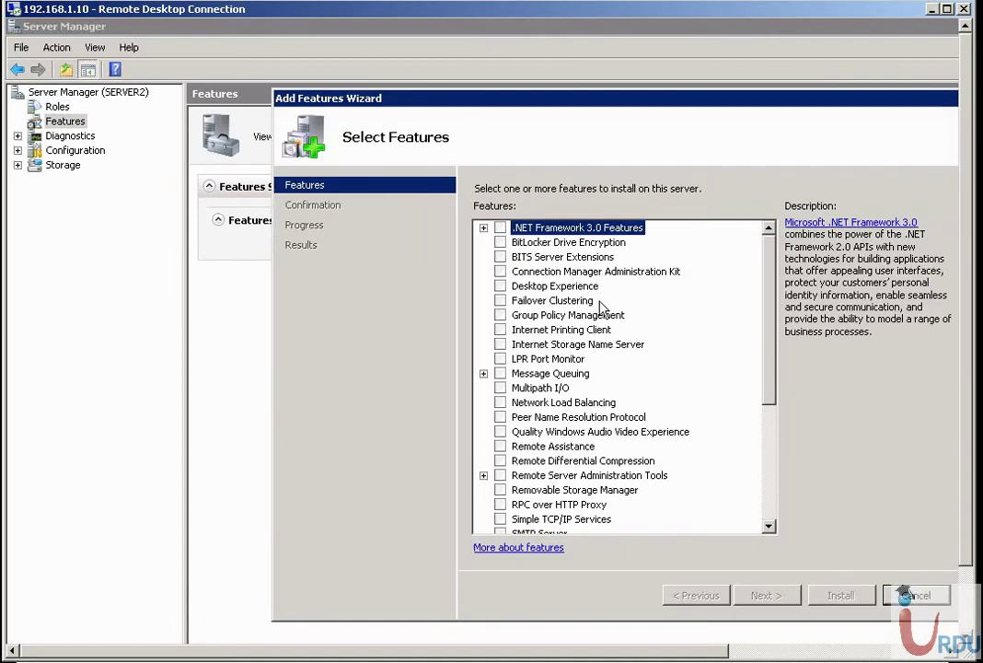
pyautogui.moveTo(776, 296); pyautogui.dragTo(755, 238)
pyautogui.click(912, 597)
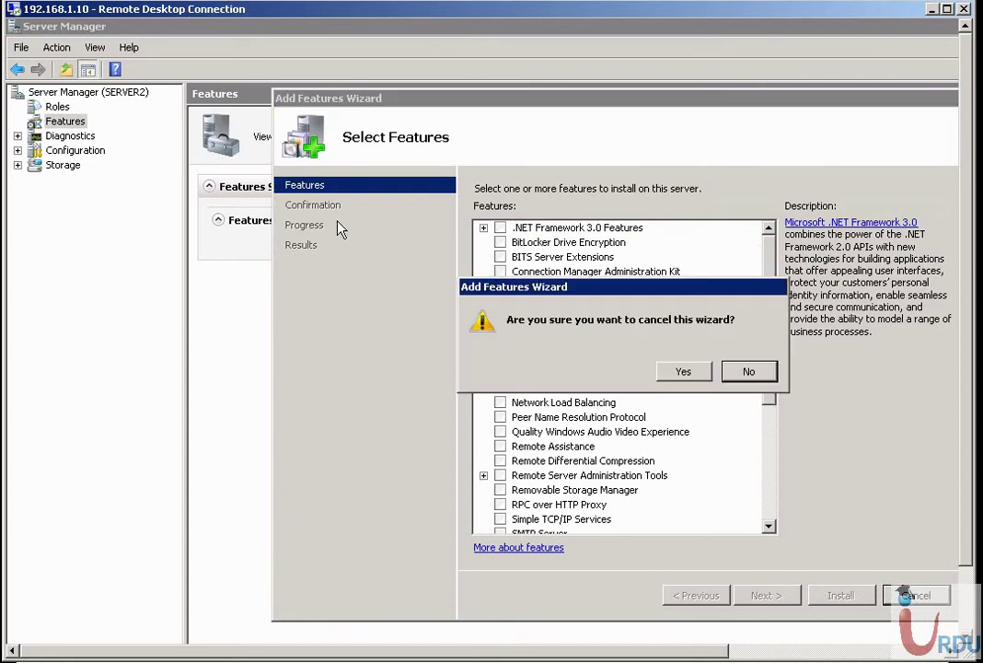
pyautogui.click(683, 372)
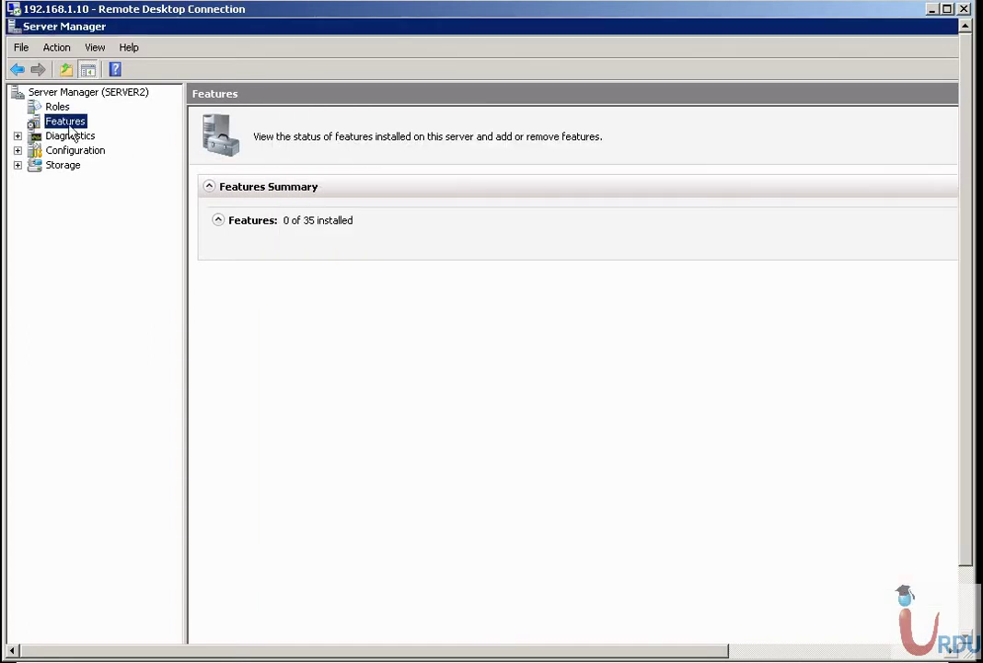
# Launch the Add Roles Wizard from the Roles node and move its window further left.
pyautogui.rightClick(57, 106)
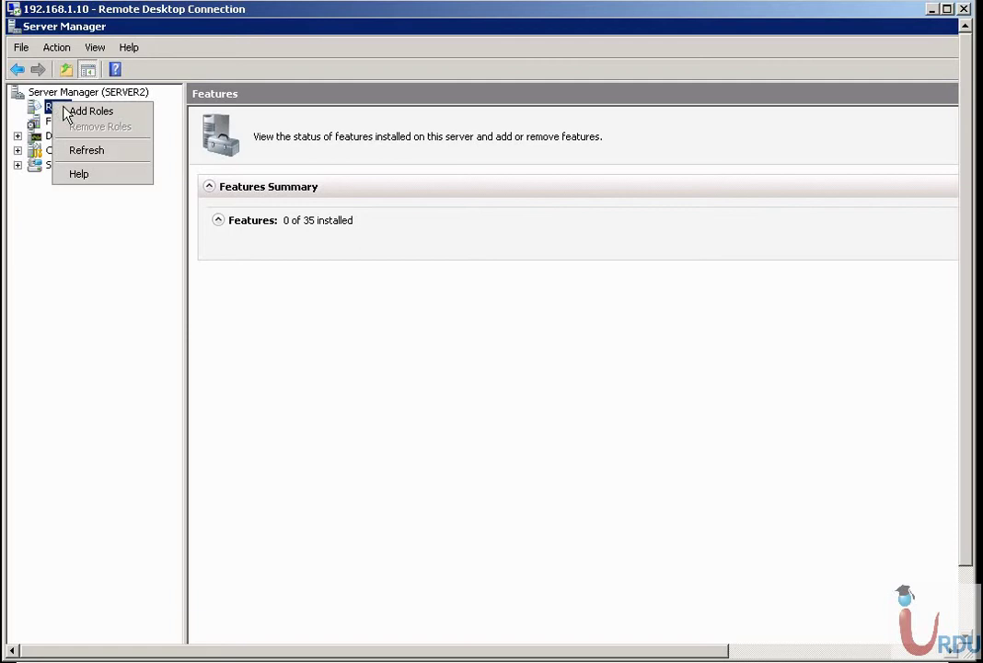
pyautogui.click(68, 110)
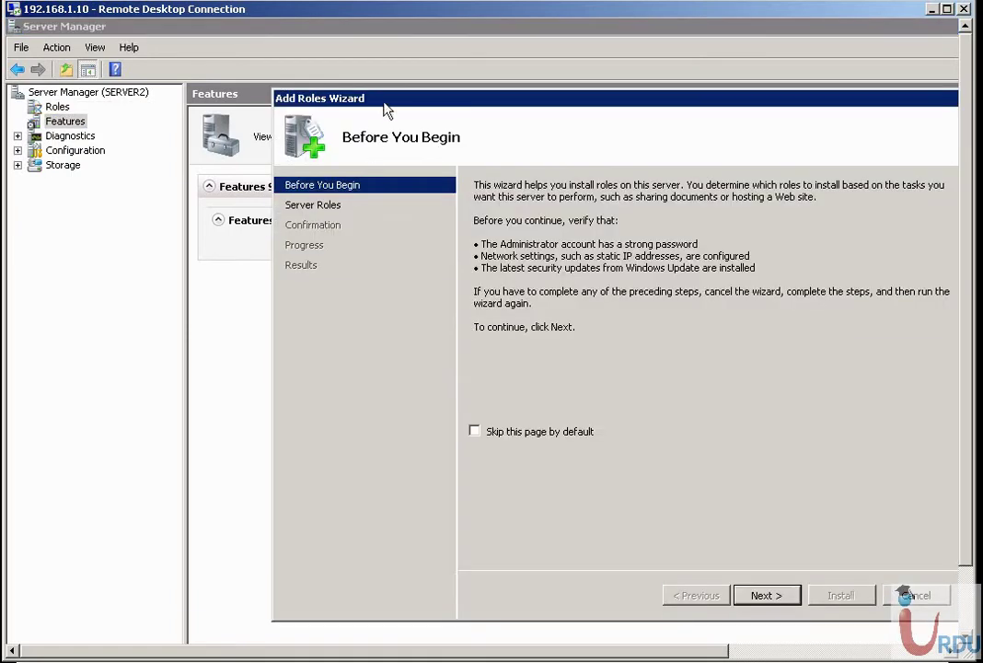
pyautogui.moveTo(385, 99); pyautogui.dragTo(295, 106)
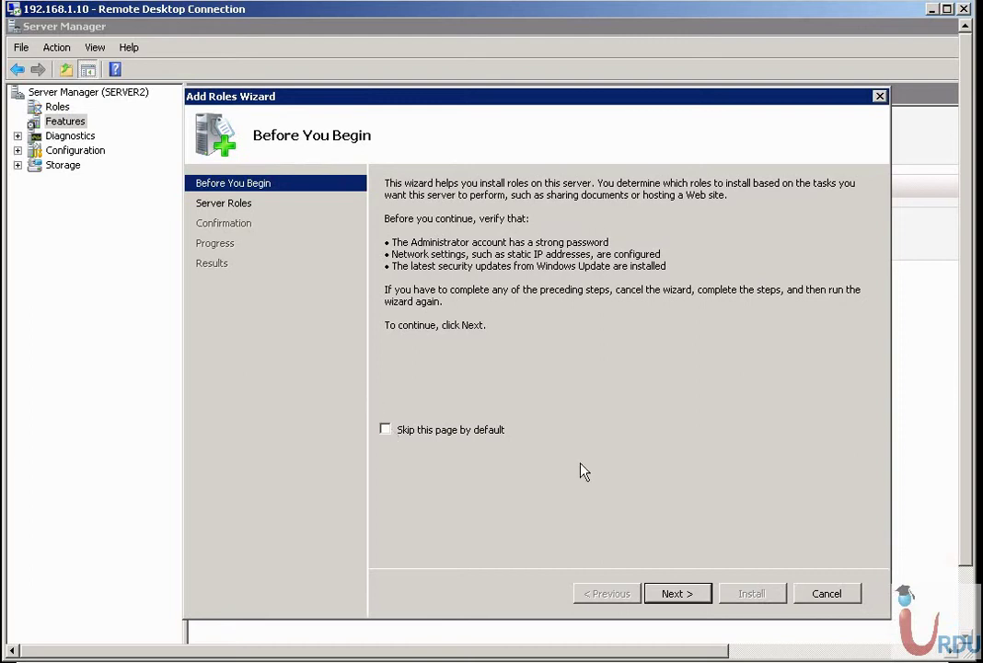
# On Select Server Roles, leave DHCP Server unchecked and view the Windows Deployment Services description.
pyautogui.click(676, 594)
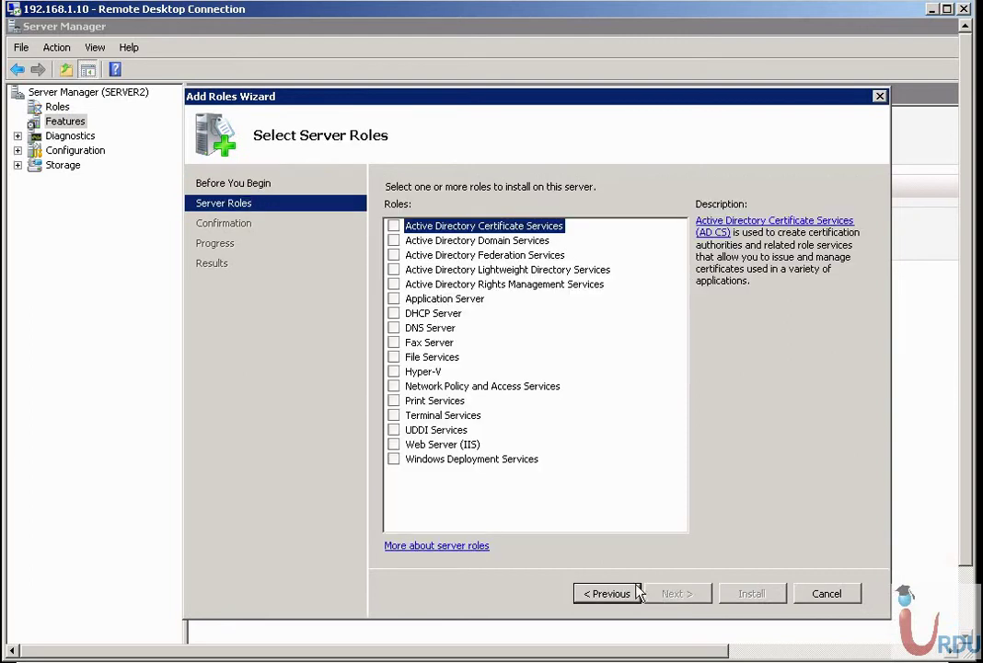
pyautogui.click(394, 313)
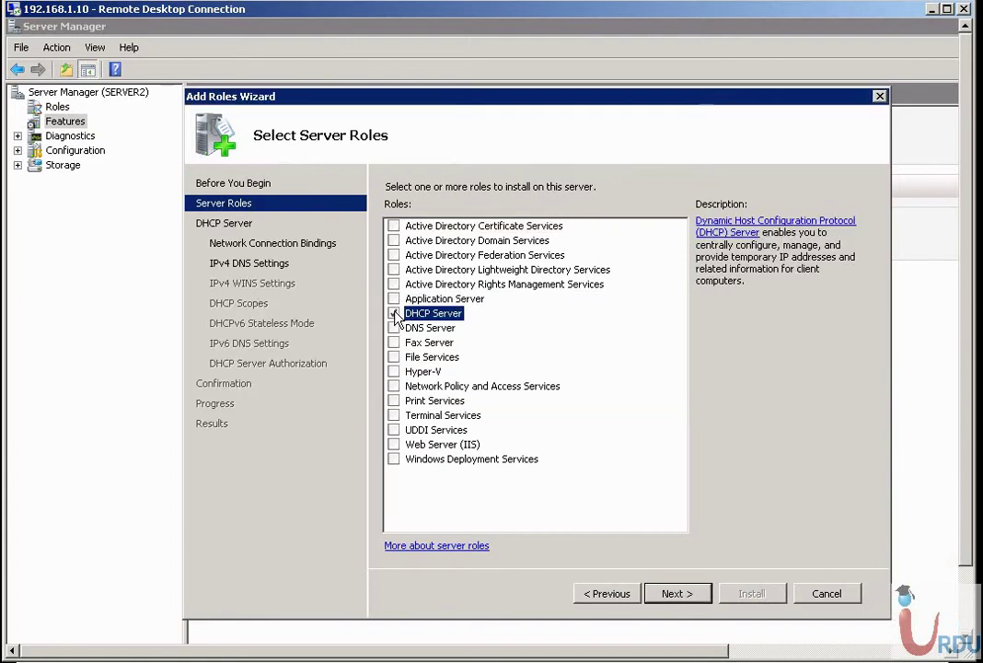
pyautogui.click(394, 313)
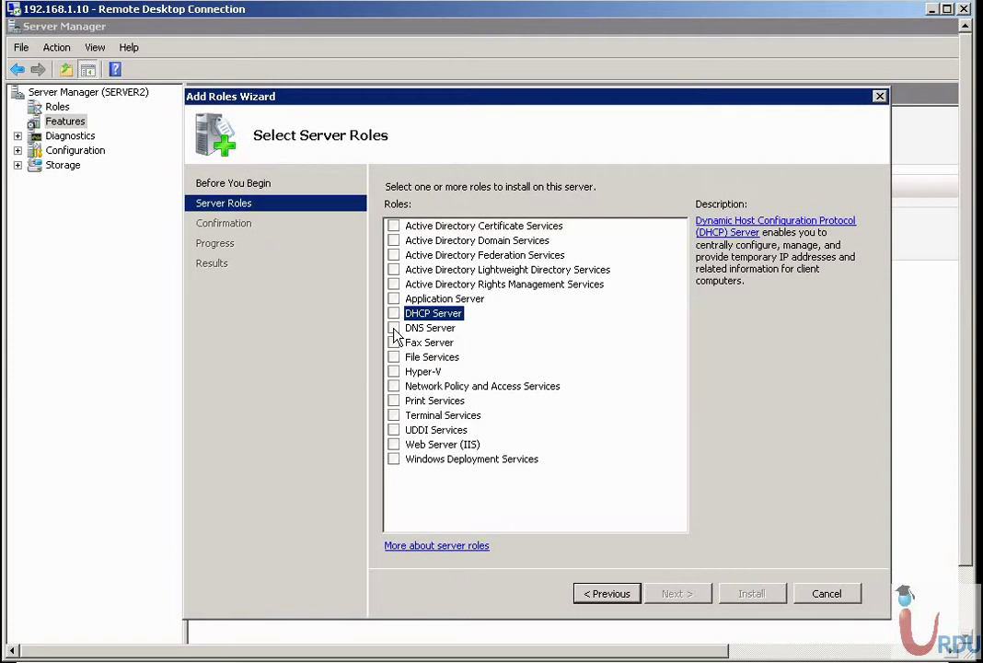
pyautogui.click(434, 460)
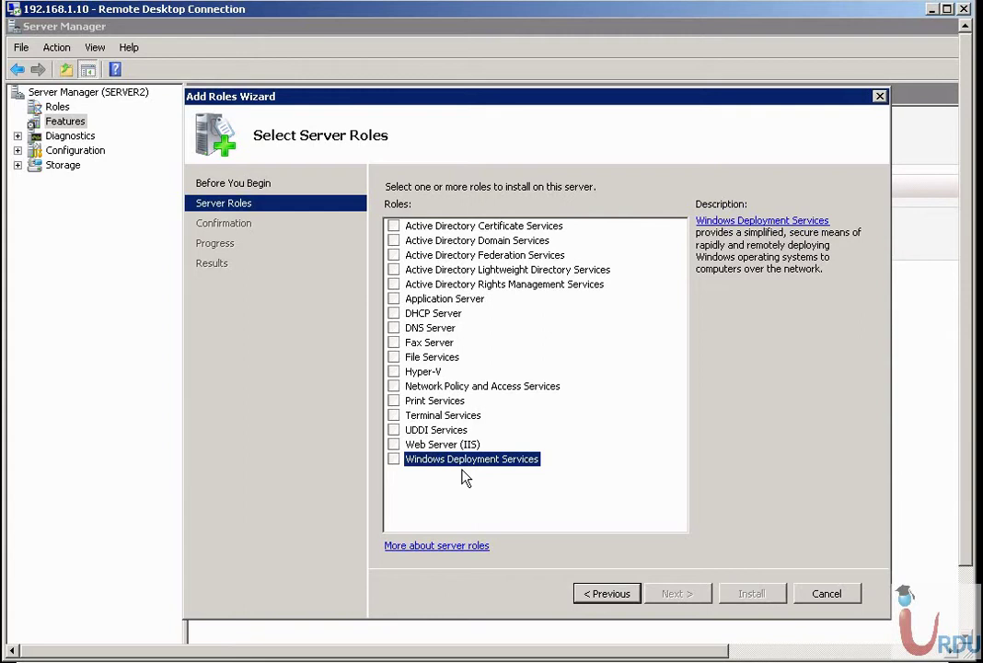
# Tick Windows Deployment Services, keep Deployment Server and Transport Server checked, and reach Confirm Installation Selections.
pyautogui.click(394, 458)
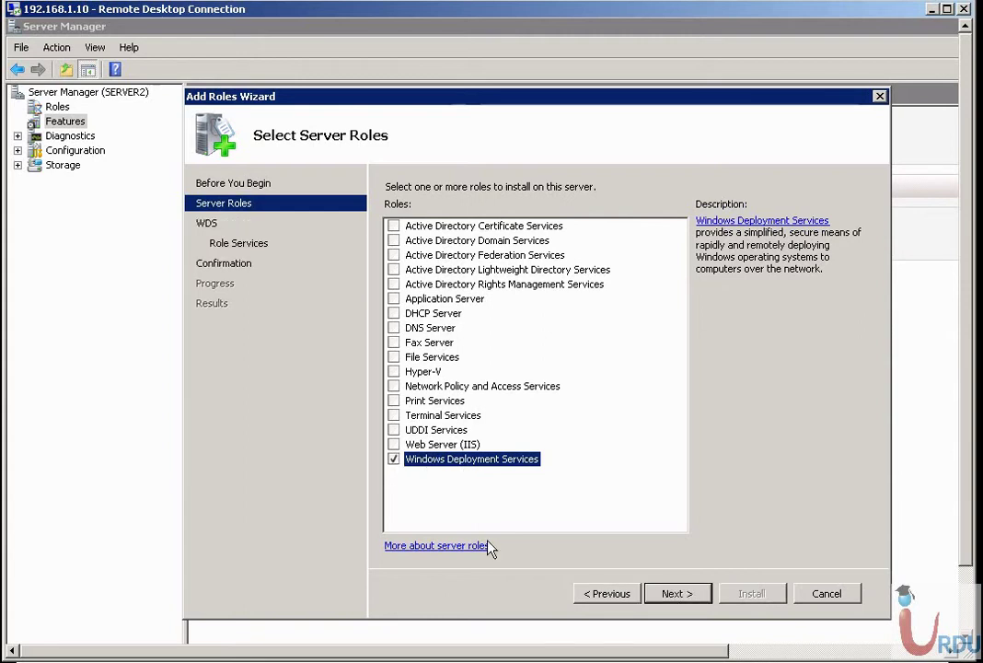
pyautogui.click(691, 596)
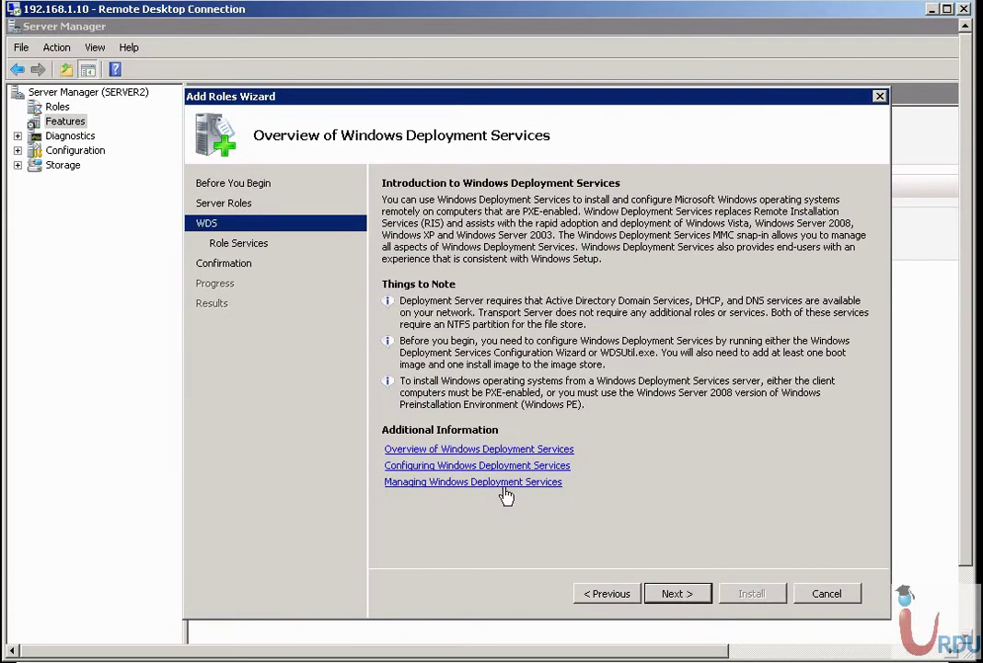
pyautogui.click(692, 596)
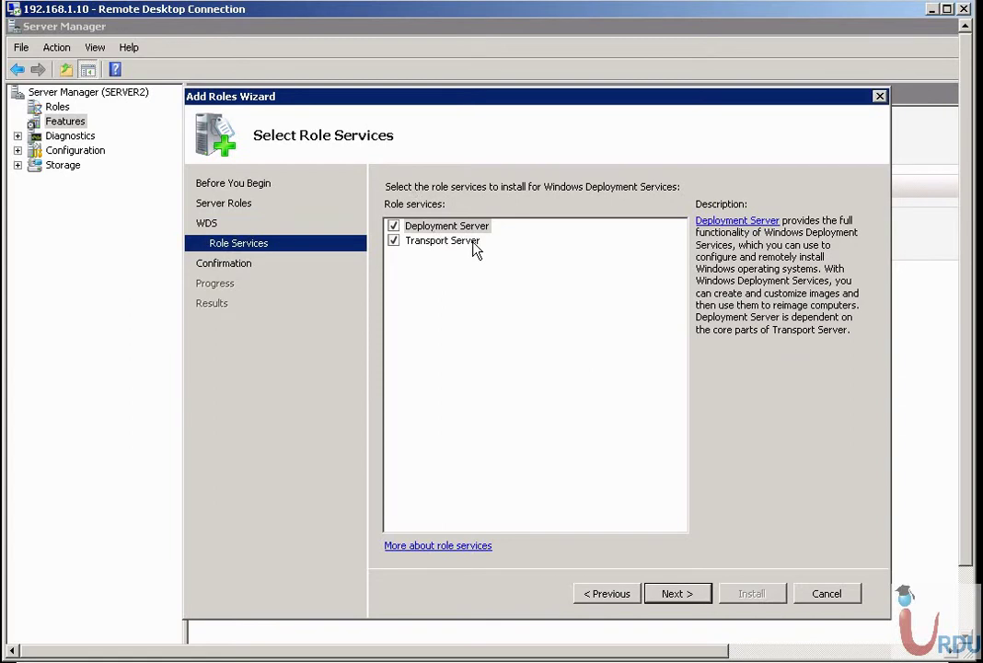
pyautogui.click(474, 244)
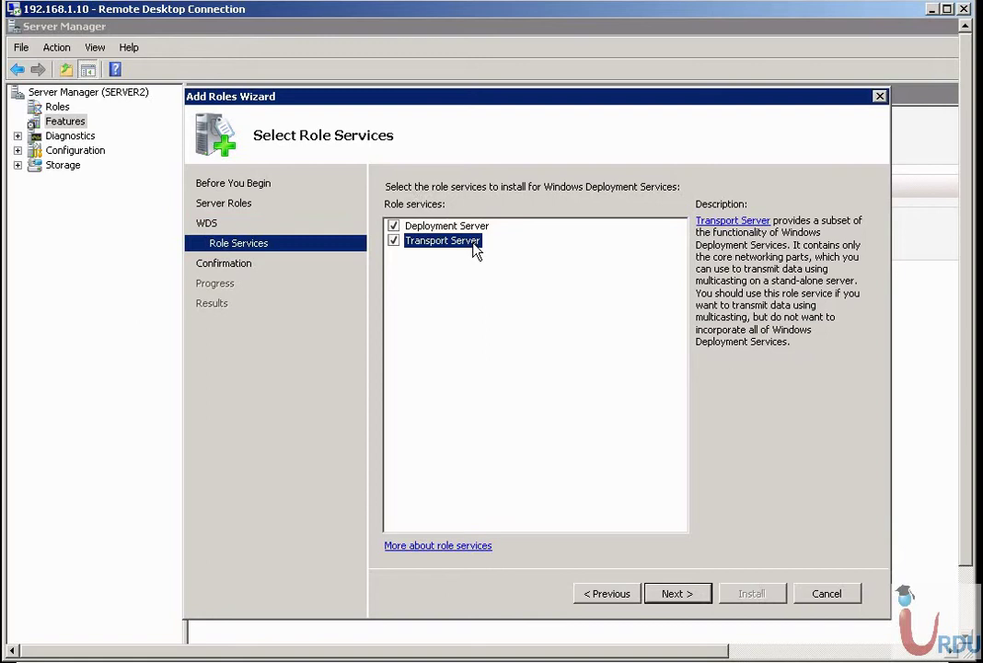
pyautogui.click(687, 597)
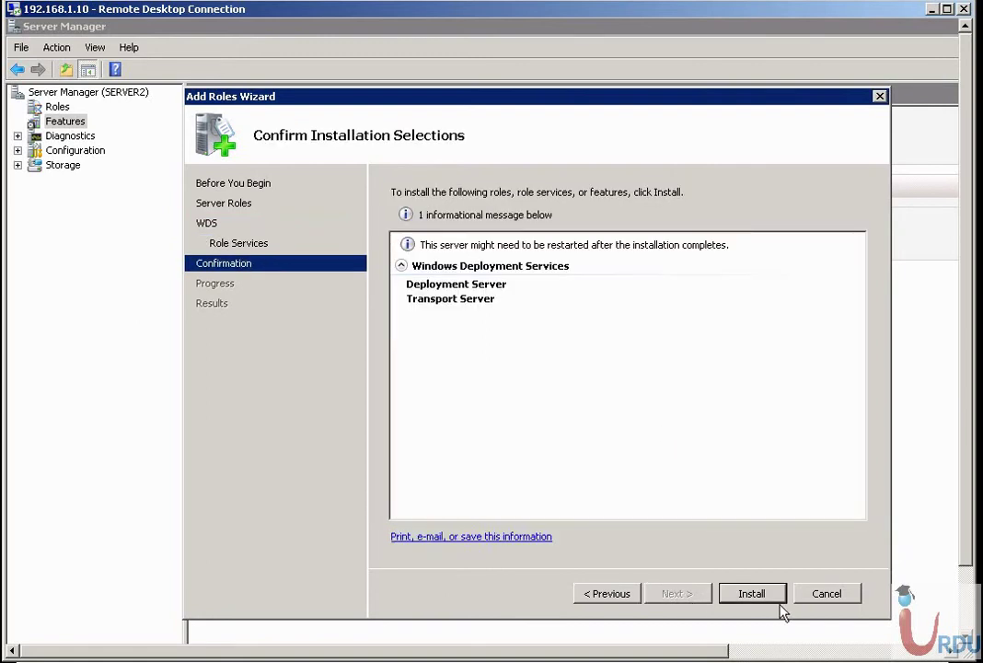
# Confirm the selections and begin installing Windows Deployment Services with Deployment Server and Transport Server.
pyautogui.click(753, 594)
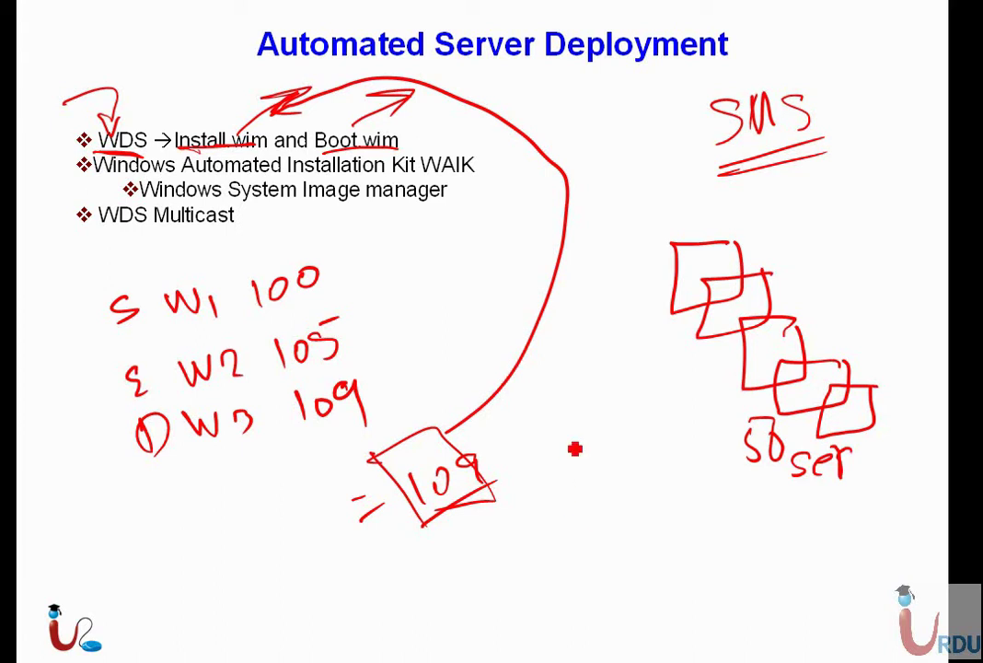
# Change the slideshow pen's ink colour from red to light blue.
pyautogui.click(56, 649)
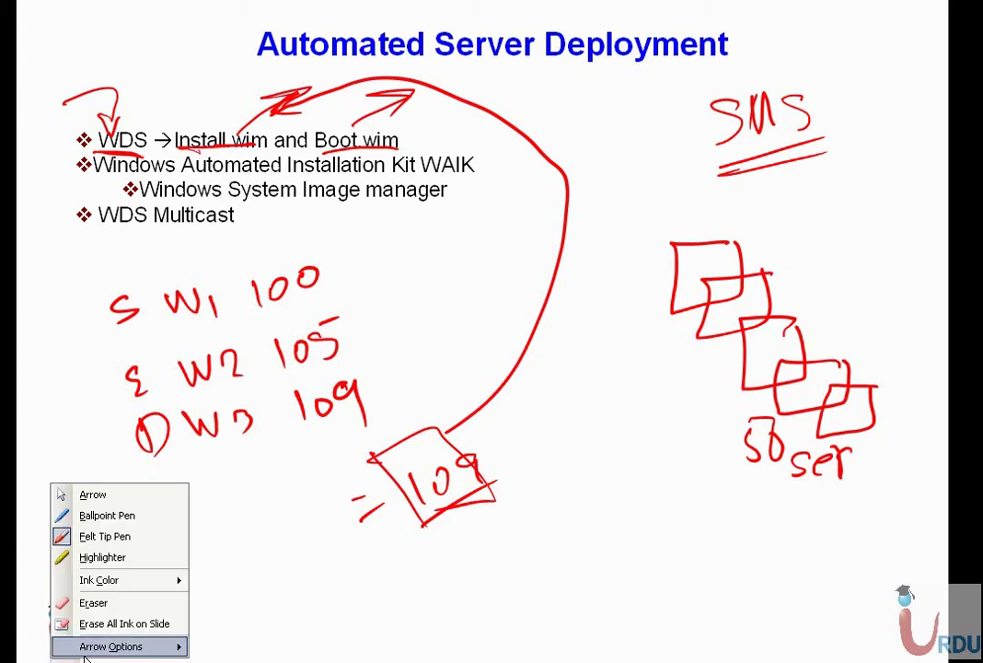
pyautogui.moveTo(100, 581)
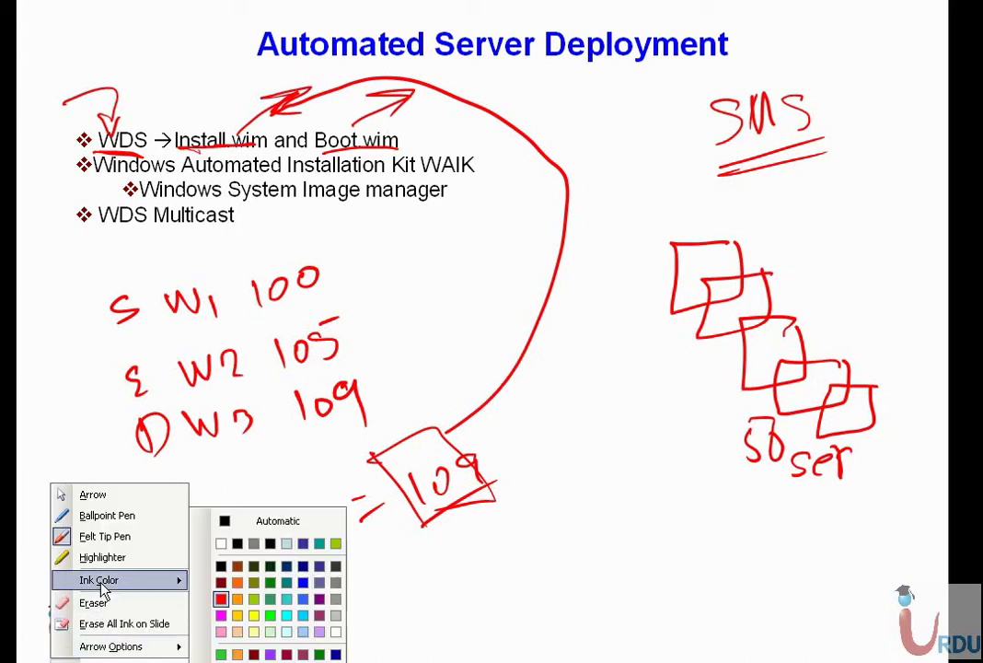
pyautogui.click(303, 615)
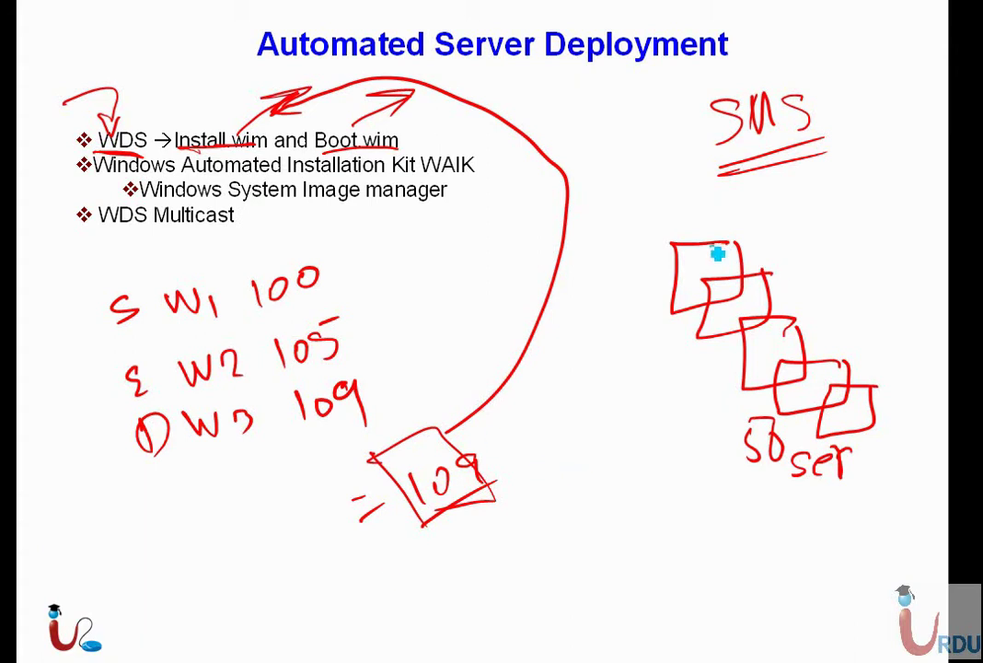
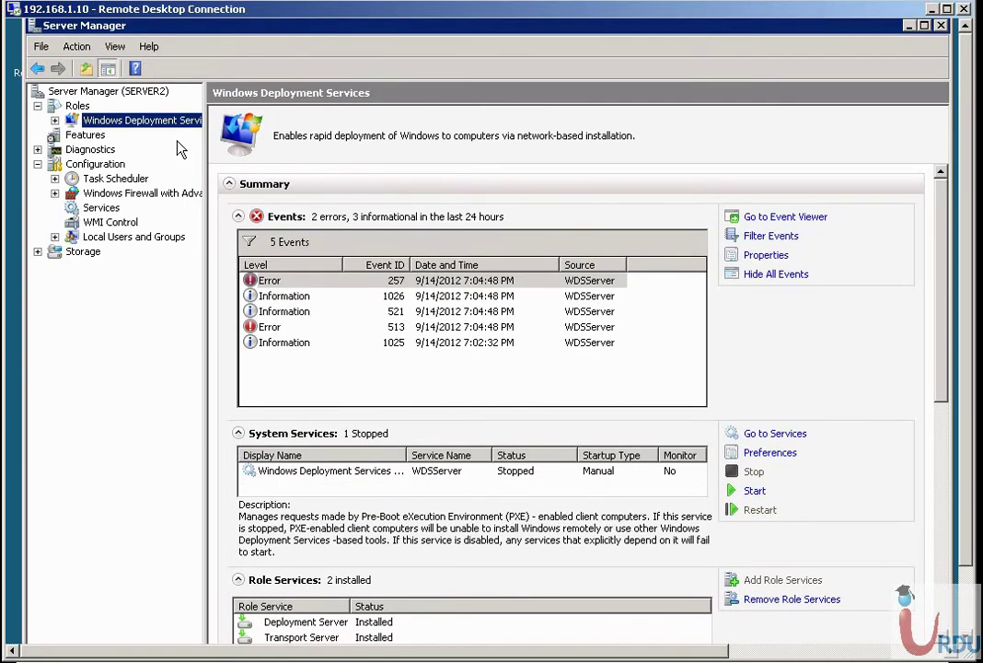
# Review the details of error event 257 and the next events, including event 521.
pyautogui.moveTo(187, 25); pyautogui.dragTo(172, 24)
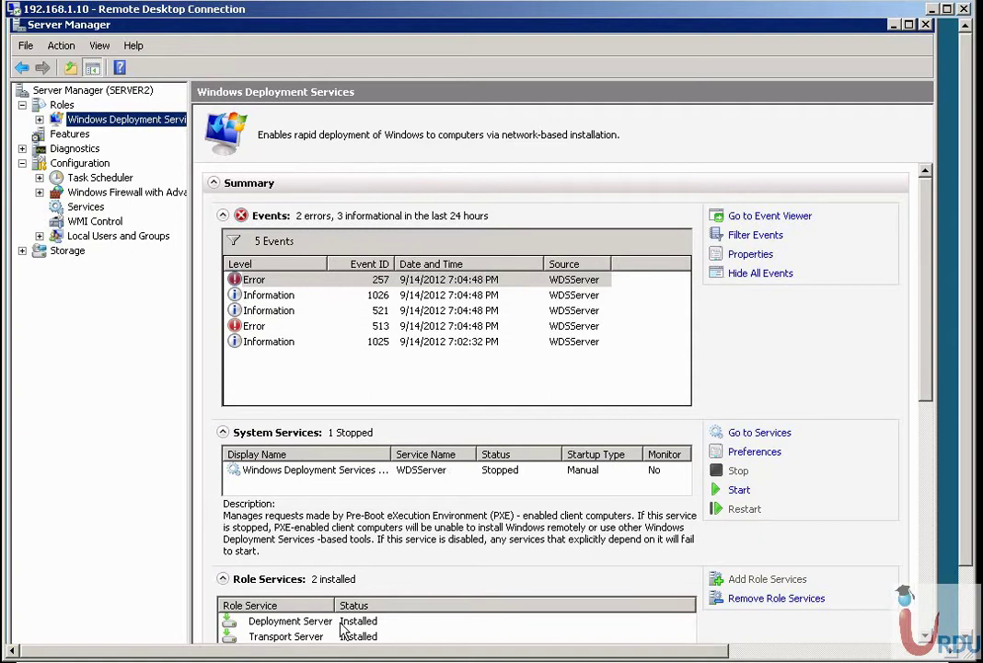
pyautogui.click(43, 107)
pyautogui.press('Down')
pyautogui.doubleClick(276, 279)
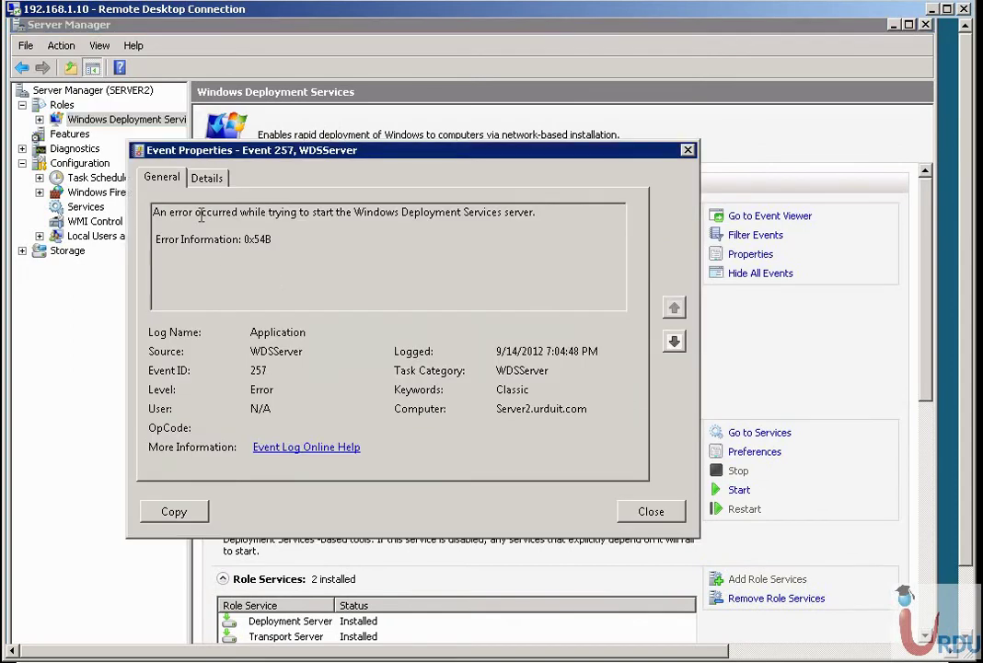
pyautogui.moveTo(169, 212); pyautogui.dragTo(588, 301)
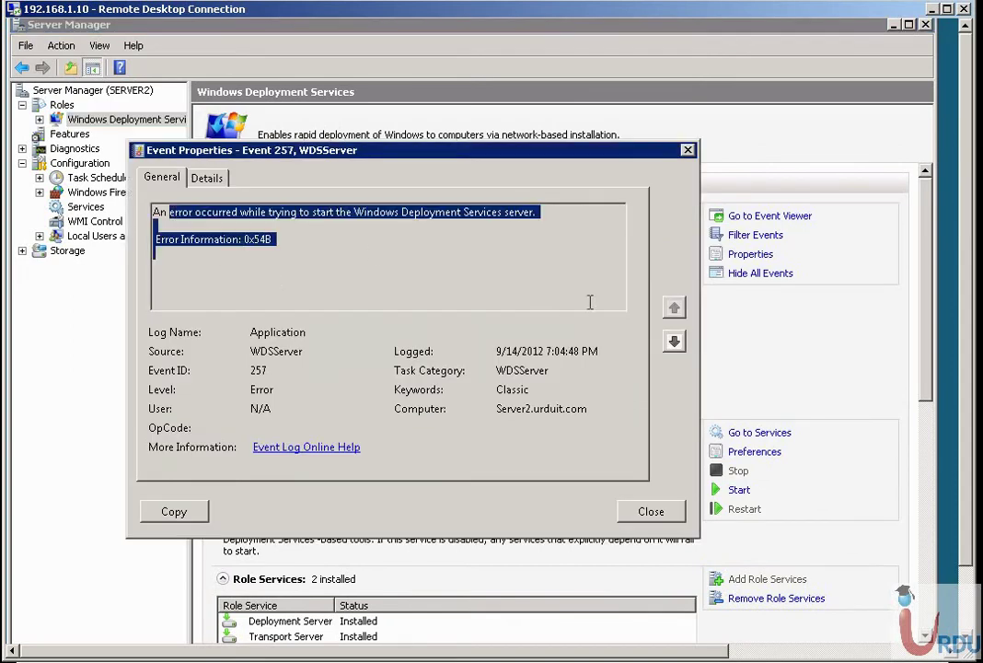
pyautogui.click(675, 345)
pyautogui.click(675, 345)
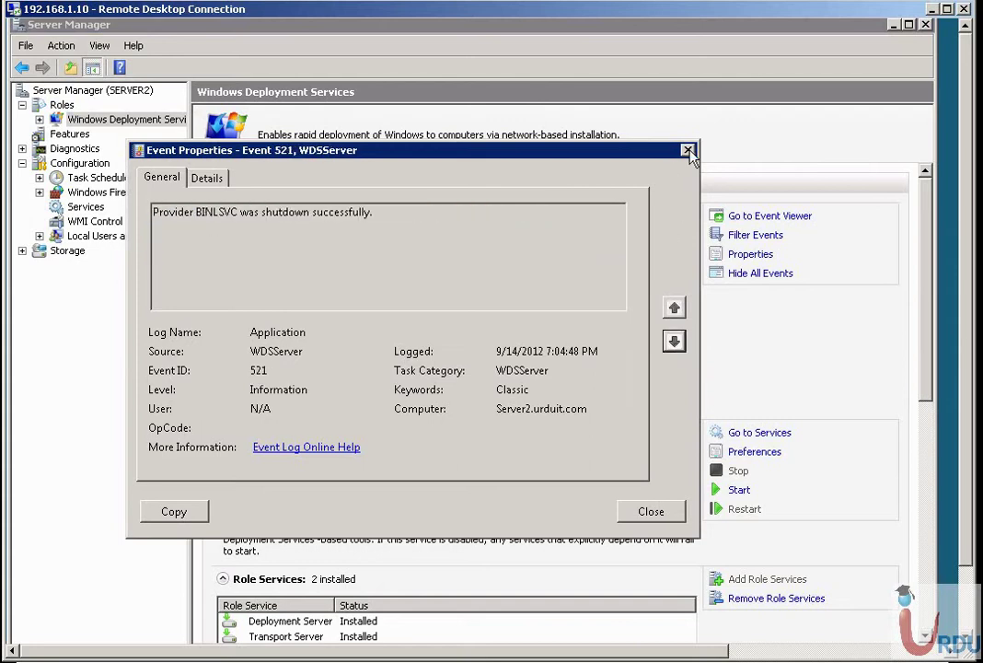
pyautogui.click(687, 150)
# Expand Windows Deployment Services > Servers and select Server2.urduit.com.
pyautogui.click(40, 120)
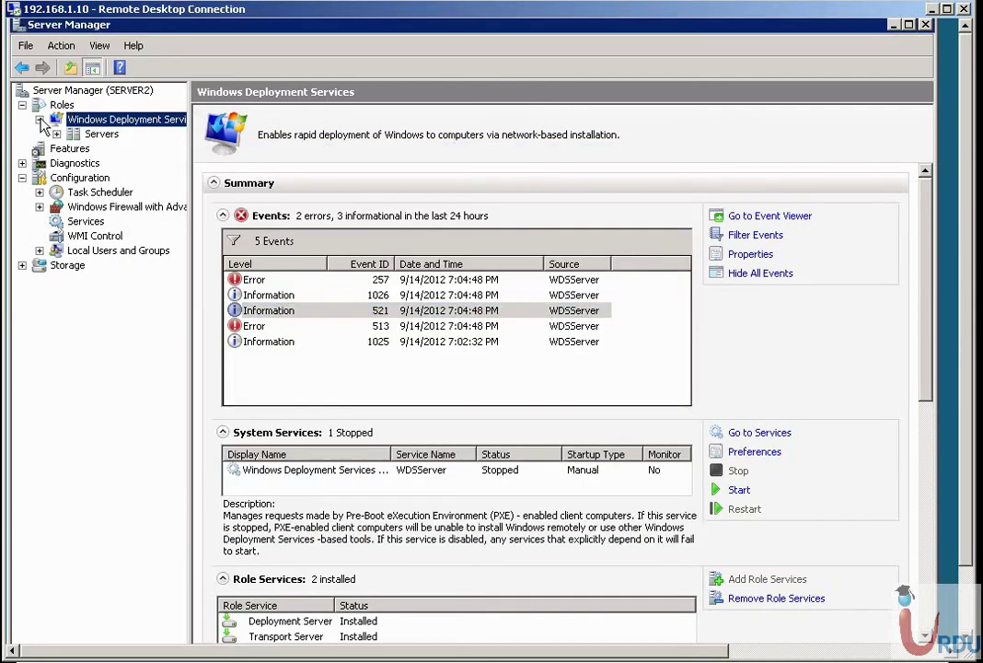
pyautogui.click(57, 133)
pyautogui.click(110, 153)
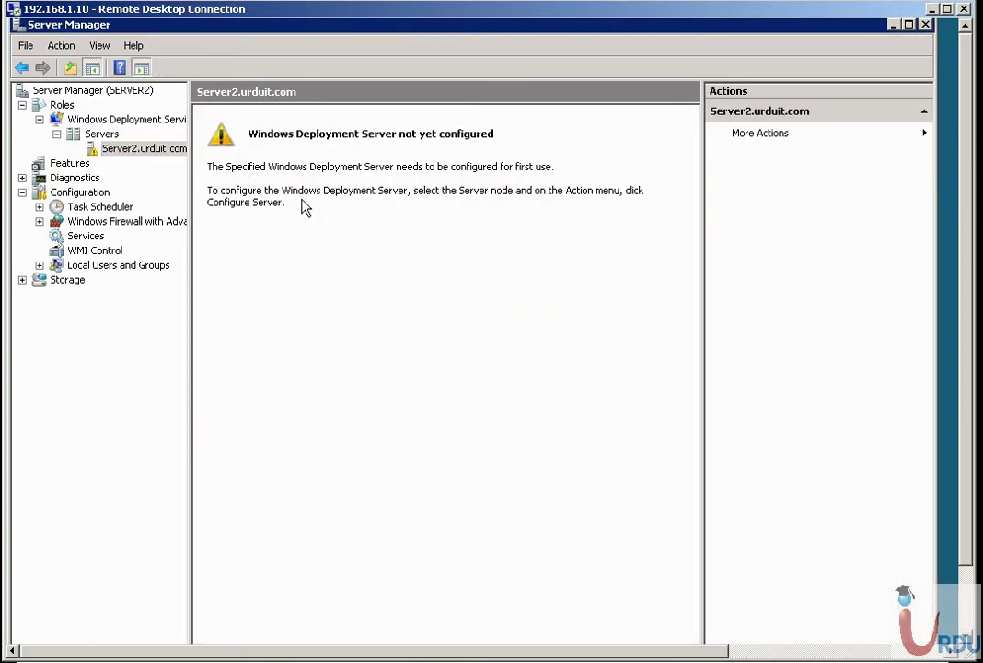
# Run Configure Server on Server2.urduit.com and get past the wizard's Welcome page.
pyautogui.rightClick(155, 150)
pyautogui.click(208, 159)
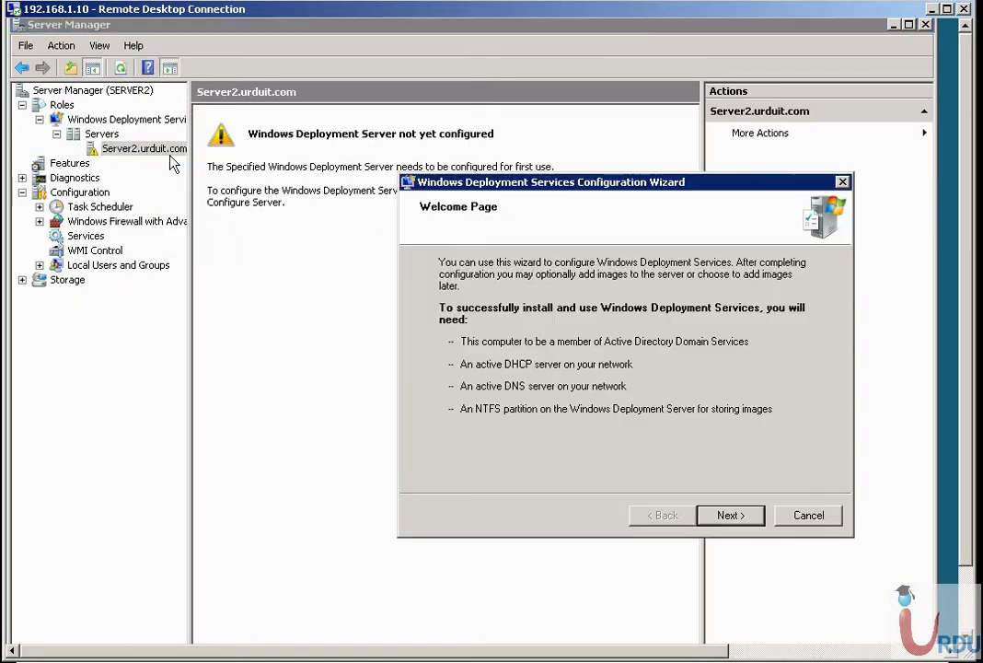
pyautogui.moveTo(541, 181); pyautogui.dragTo(305, 149)
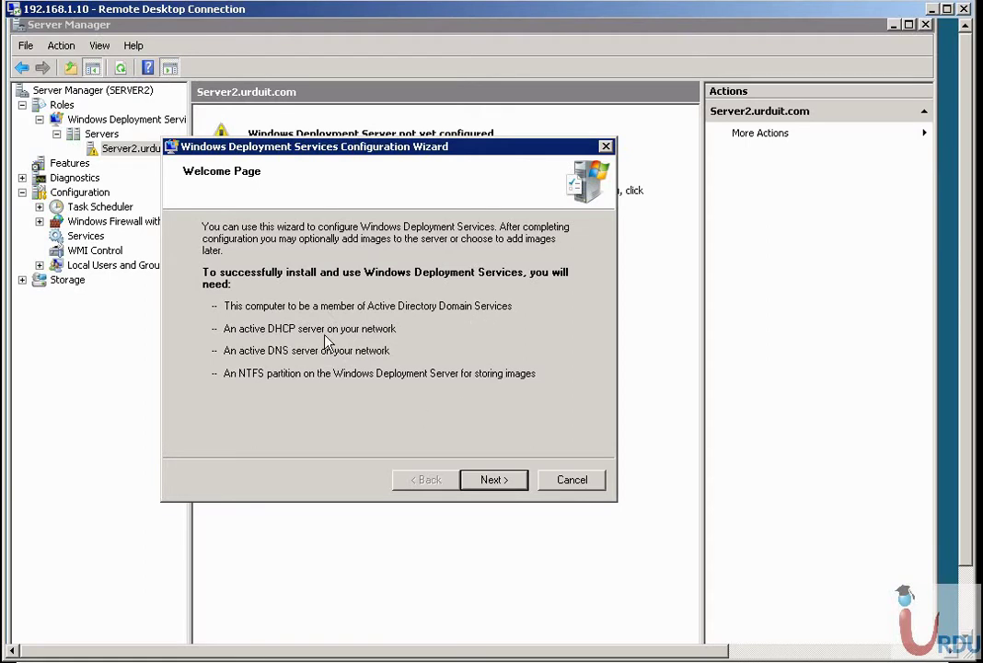
pyautogui.click(486, 476)
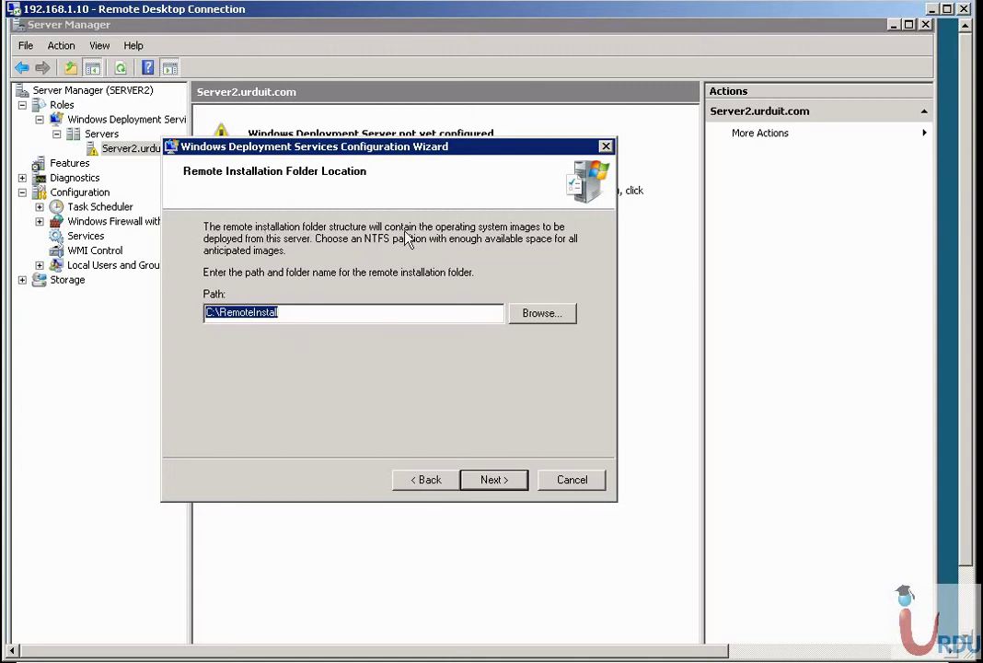
# Keep C:\RemoteInstall as the remote installation folder and accept the system volume warning.
pyautogui.click(289, 318)
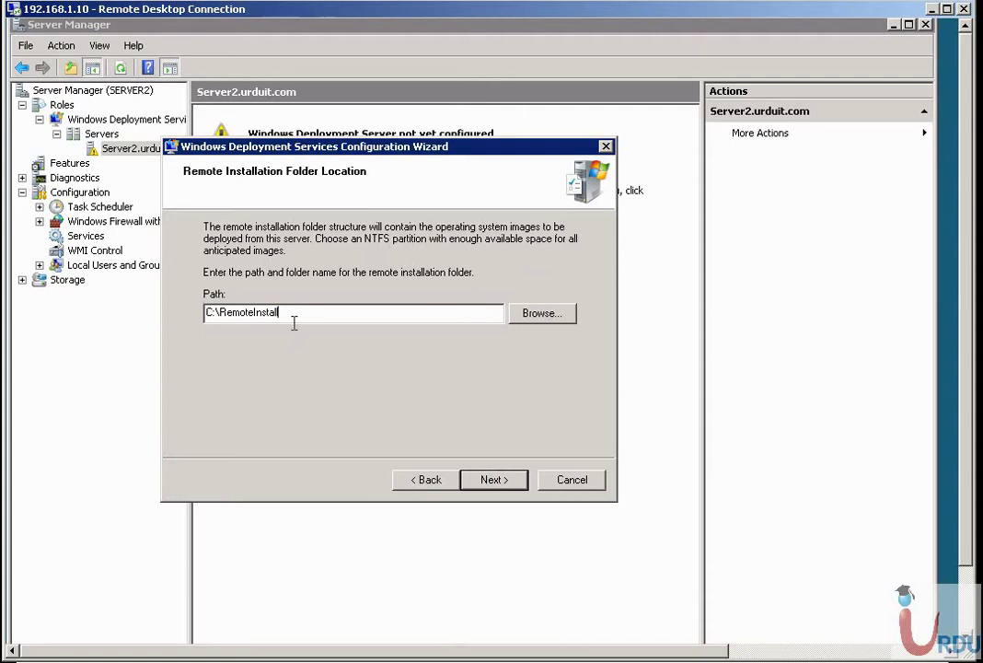
pyautogui.click(495, 486)
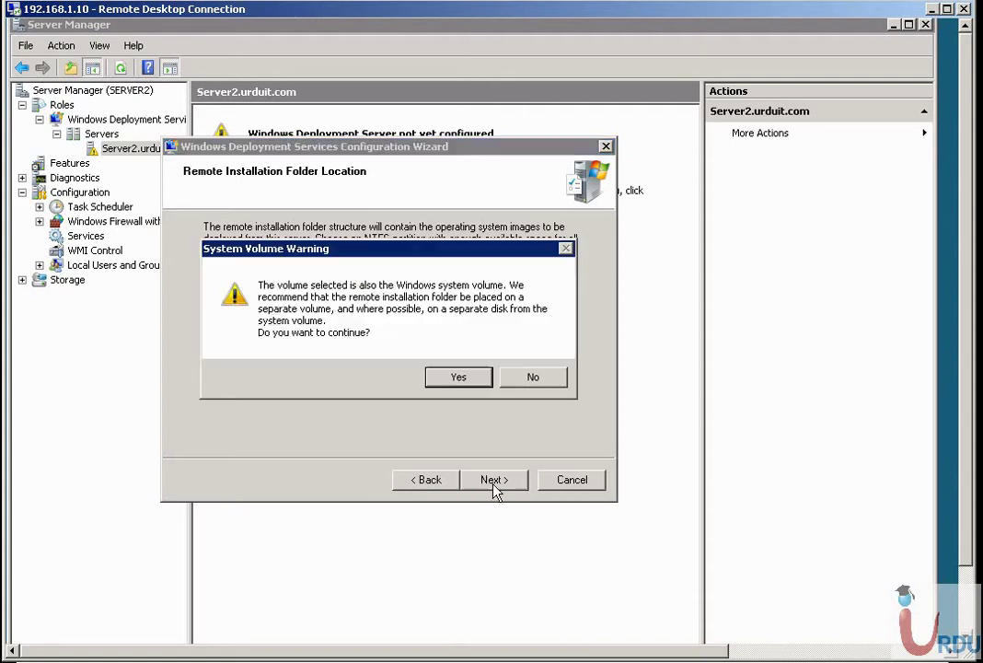
pyautogui.click(452, 377)
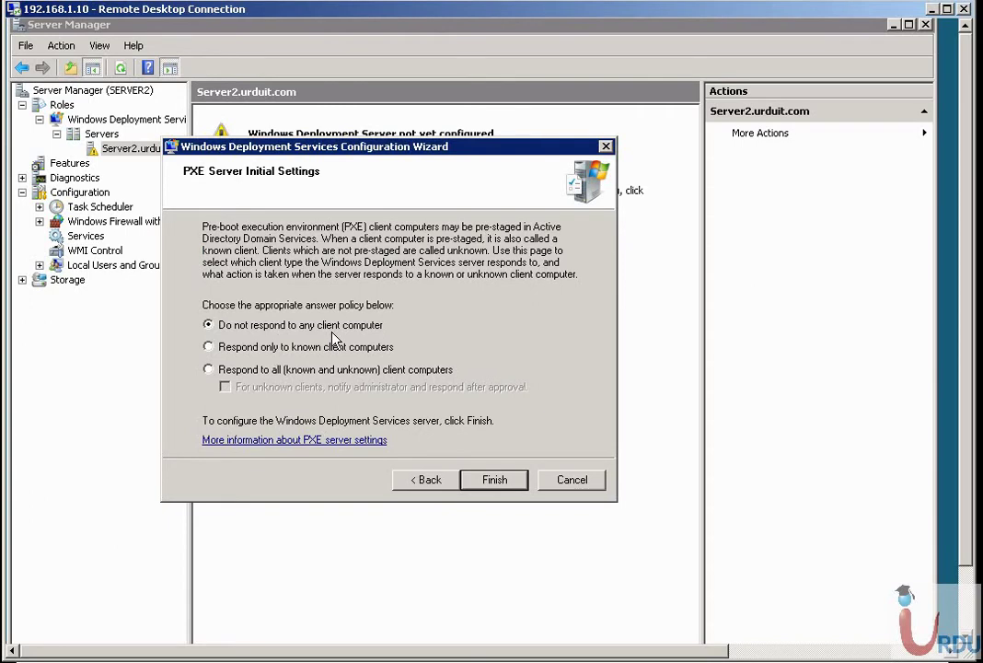
# Set PXE to respond to all known and unknown clients, then finish with 'Add images now' checked.
pyautogui.click(229, 371)
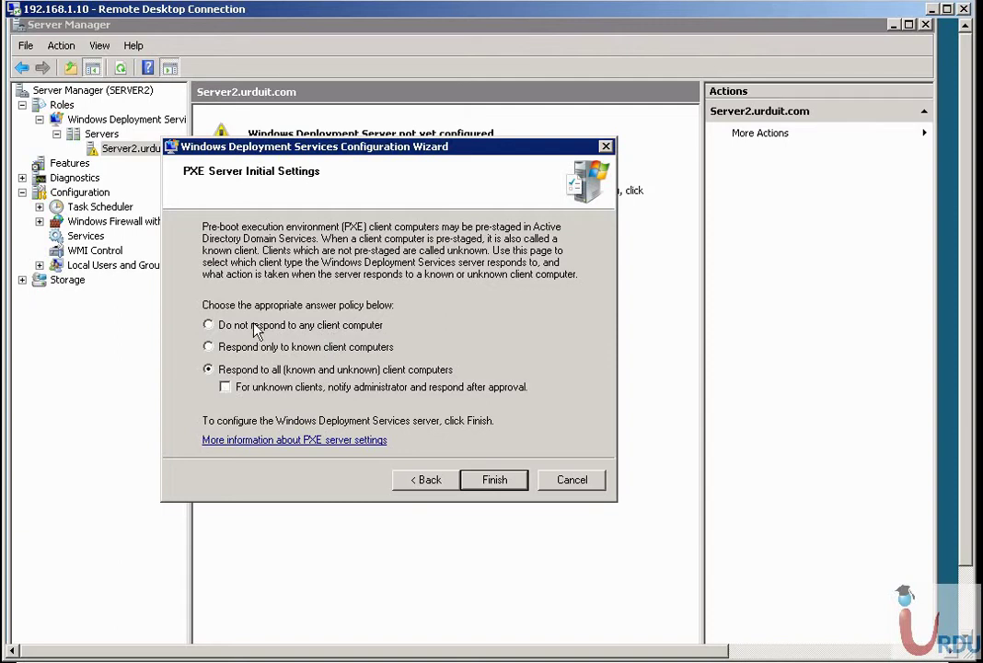
pyautogui.click(488, 481)
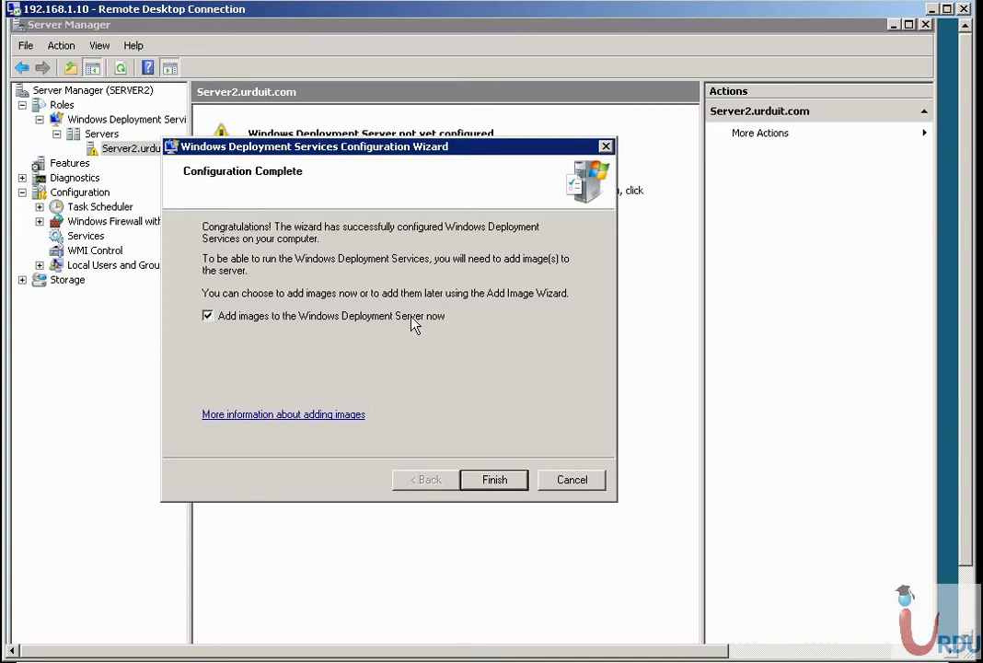
pyautogui.click(506, 482)
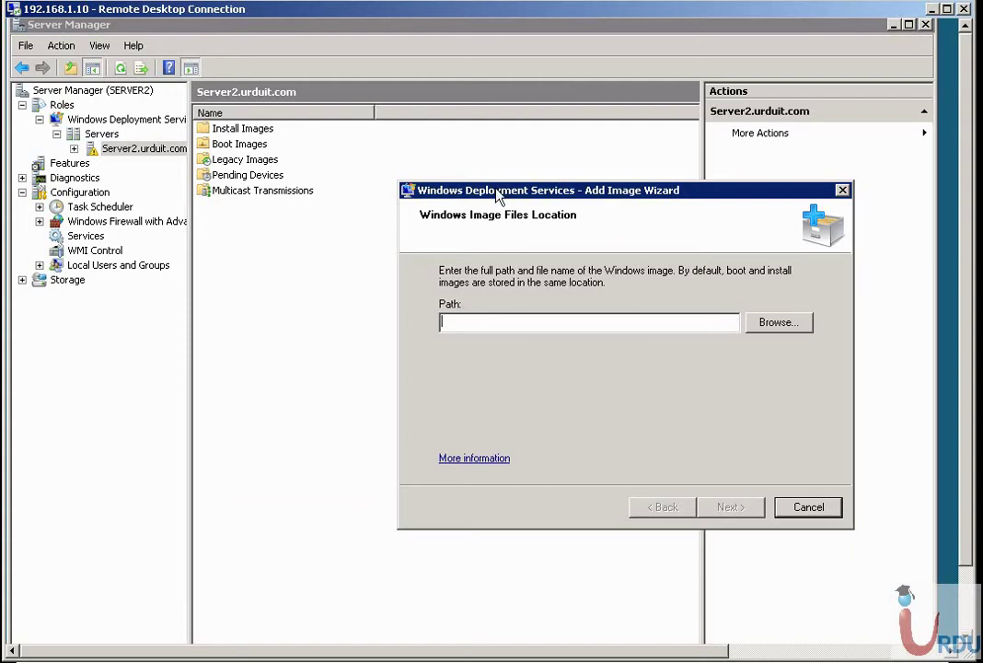
# Dismiss the image wizard and start Add Install Image from Server2's Install Images folder.
pyautogui.press('Escape')
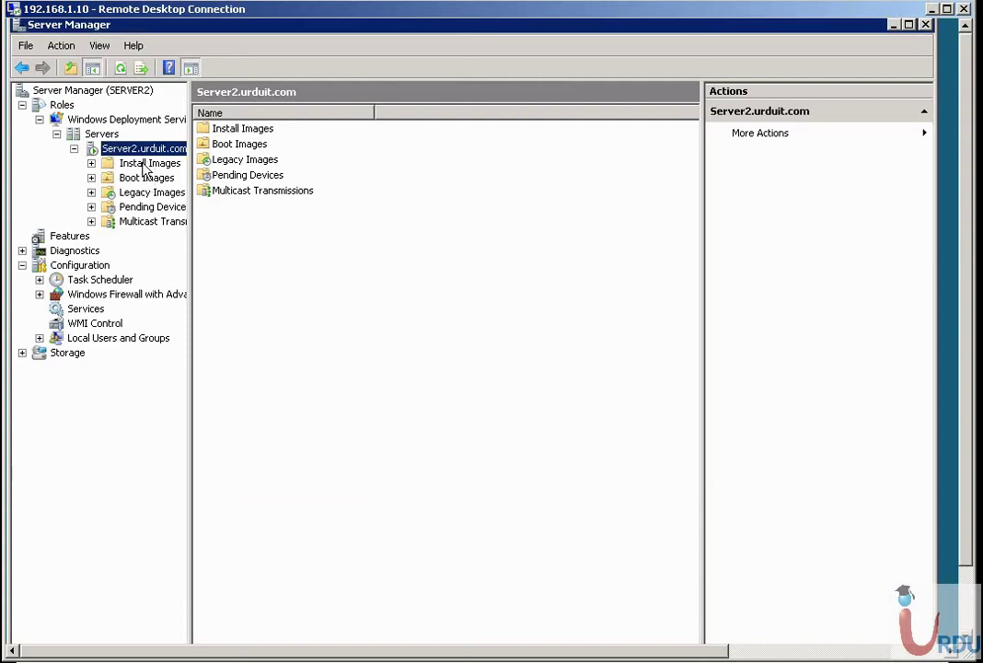
pyautogui.click(132, 150)
pyautogui.click(127, 164)
pyautogui.click(91, 164)
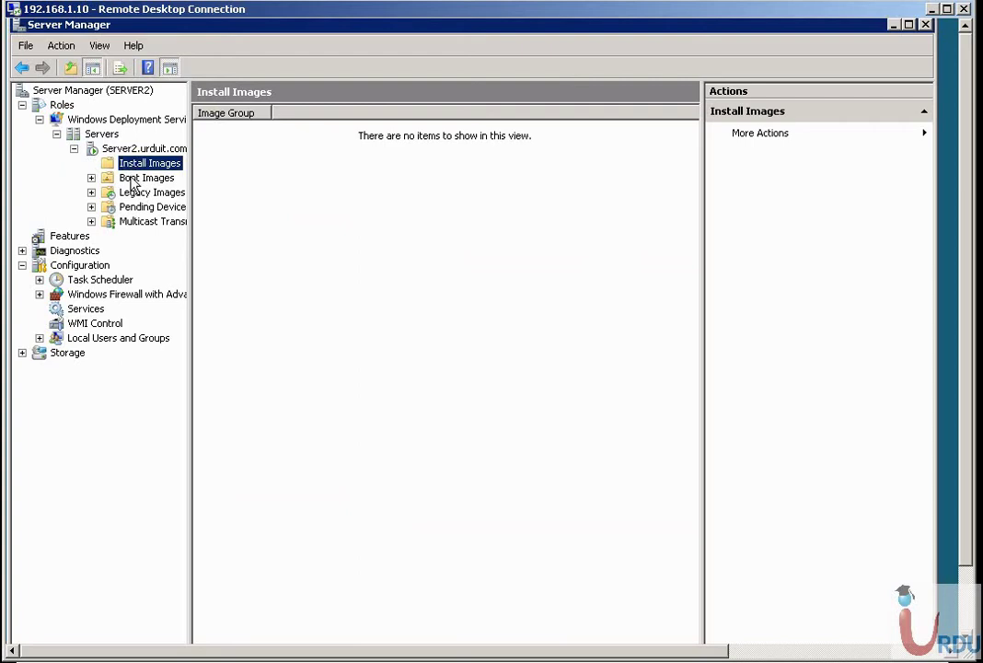
pyautogui.rightClick(127, 169)
pyautogui.click(148, 175)
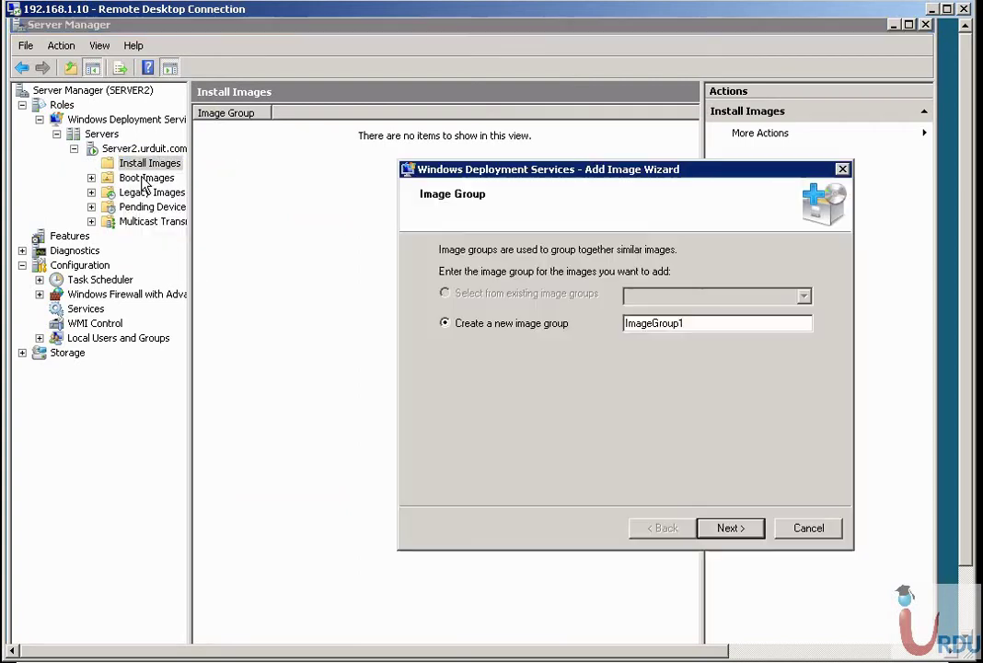
# Name the new image group 'Windows Server' and continue.
pyautogui.doubleClick(718, 320)
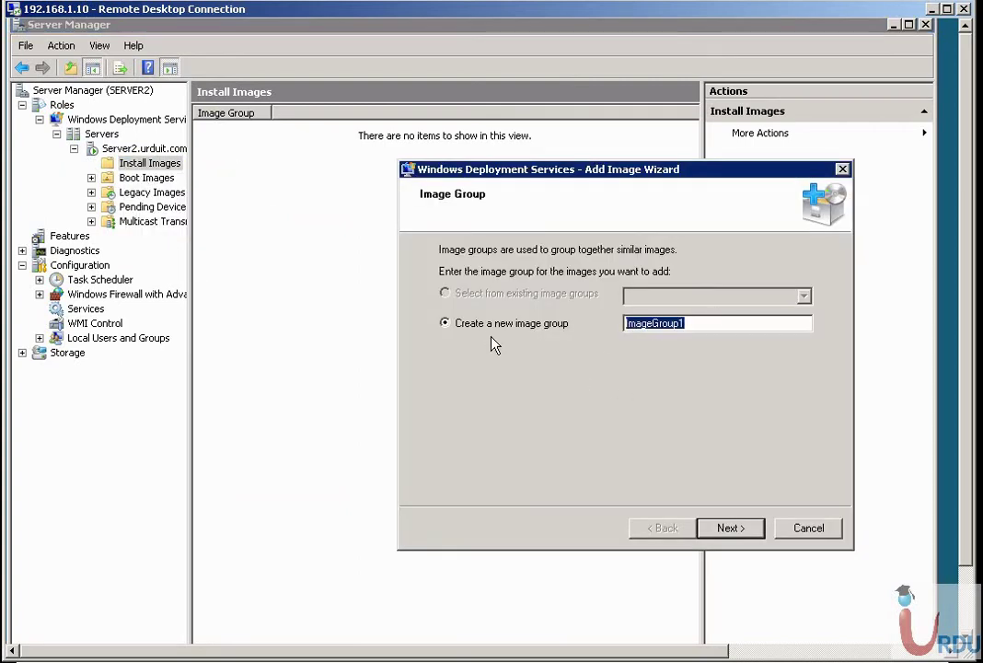
pyautogui.write('w')
pyautogui.press('BackSpace')
pyautogui.write('windows Server')
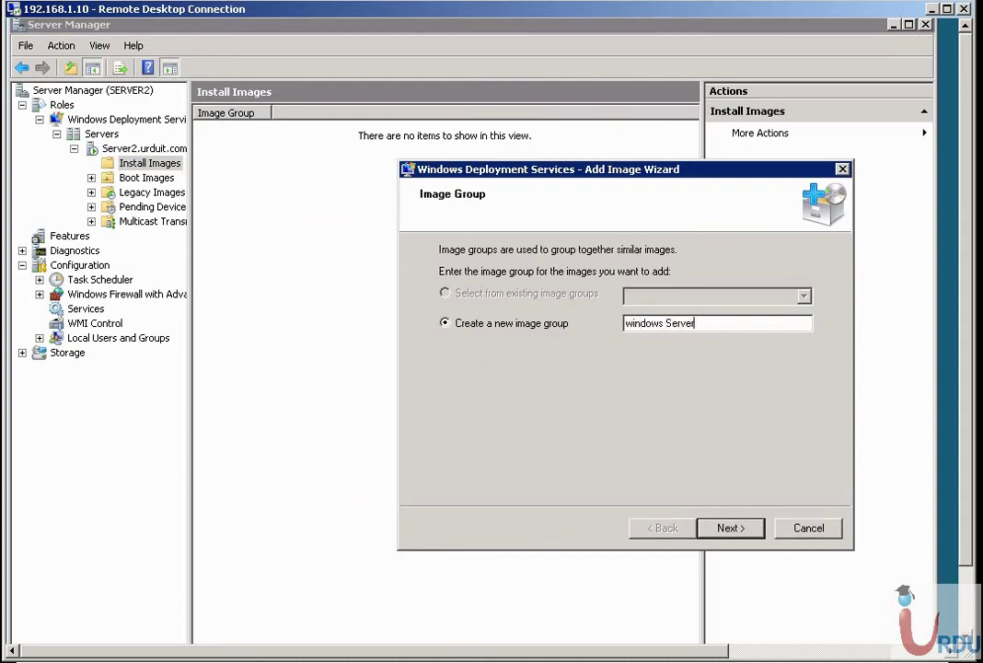
pyautogui.press('Home')
pyautogui.press('Delete')
pyautogui.write('W')
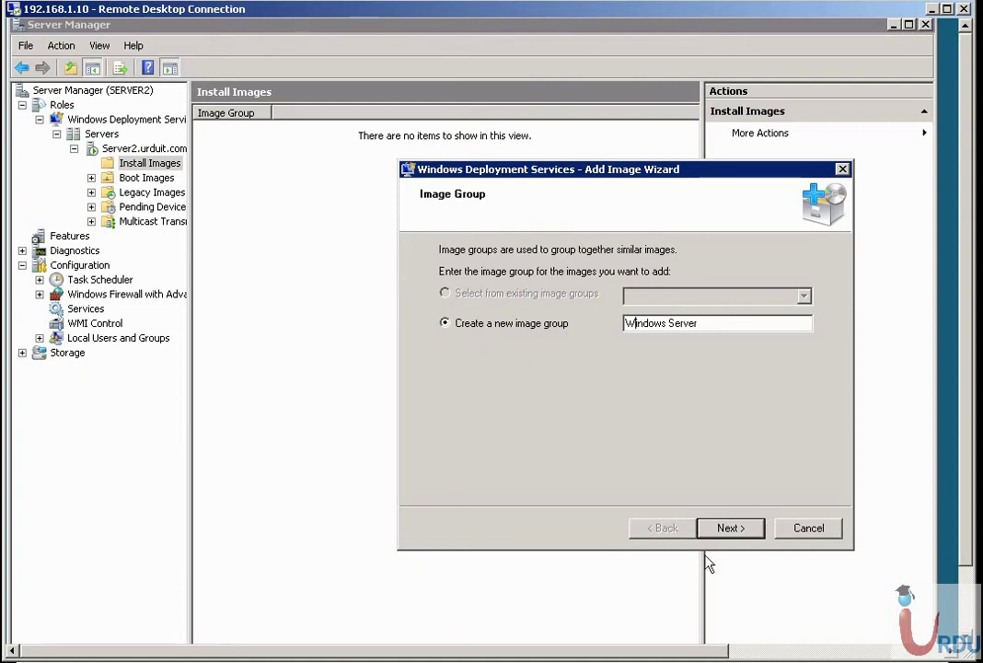
pyautogui.click(712, 527)
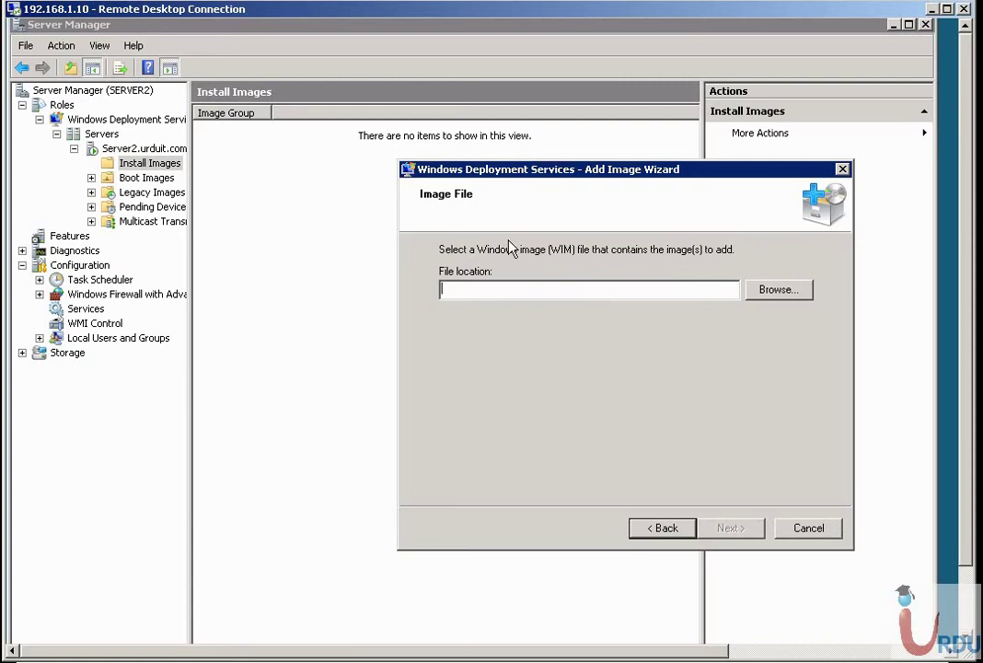
# Select D:\sources\install.wim as the image file and continue to its list of images.
pyautogui.click(791, 292)
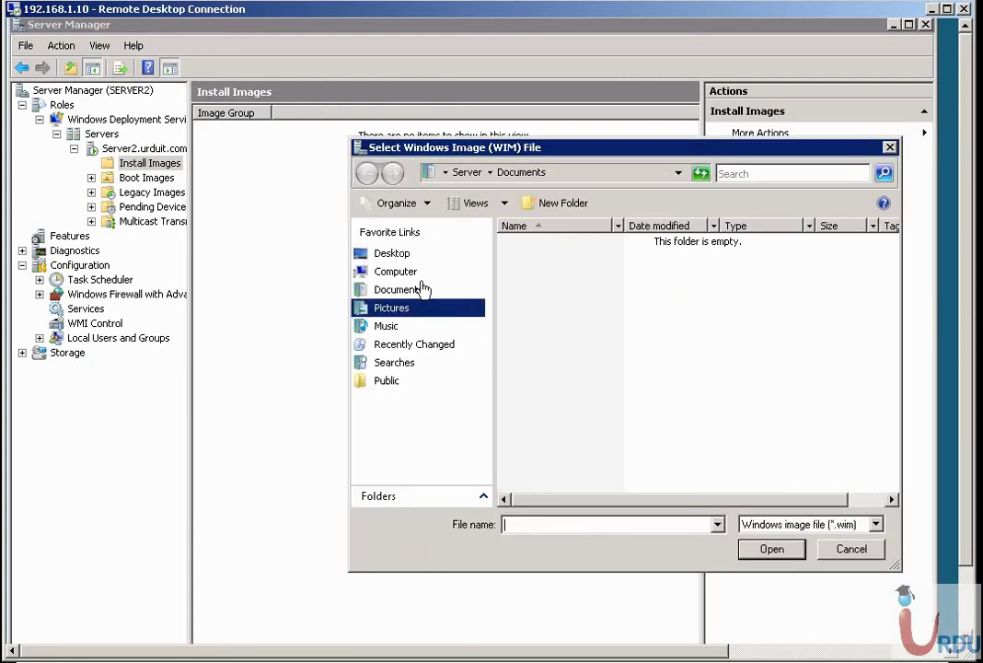
pyautogui.click(410, 272)
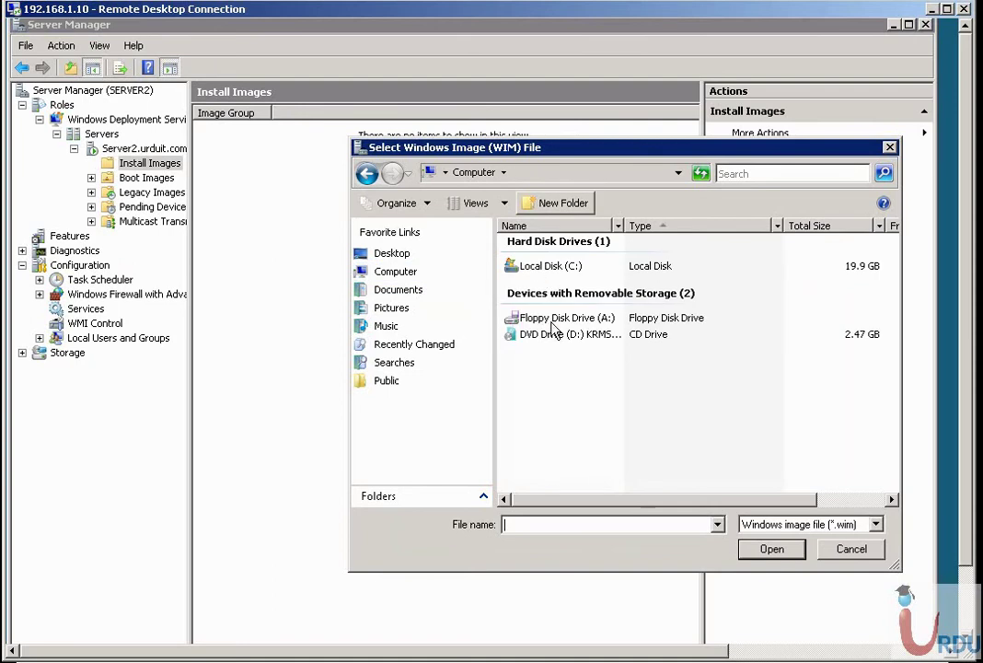
pyautogui.doubleClick(554, 337)
pyautogui.doubleClick(537, 273)
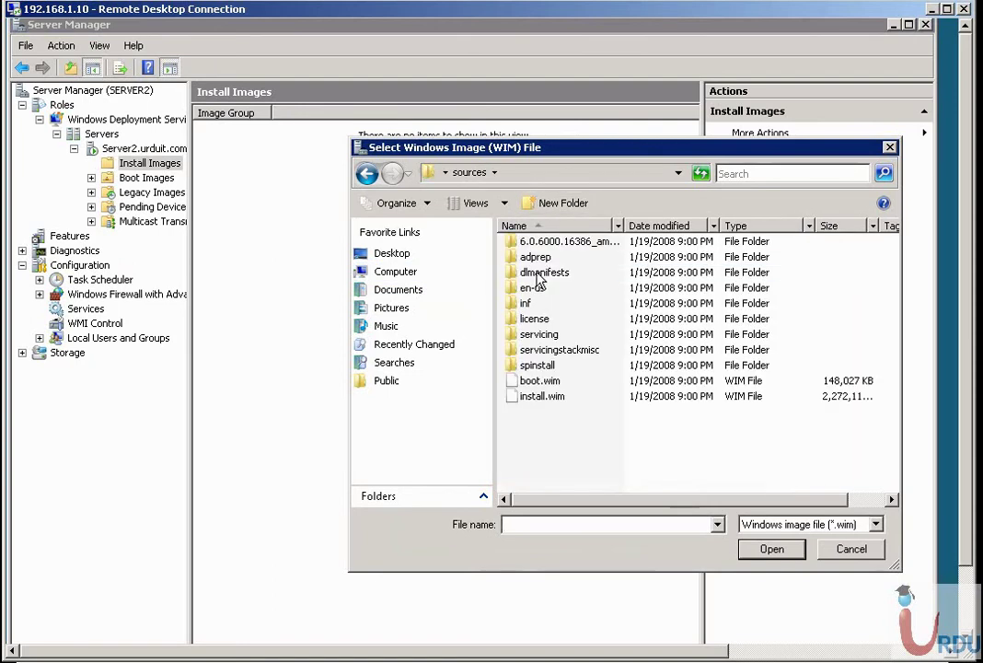
pyautogui.click(541, 397)
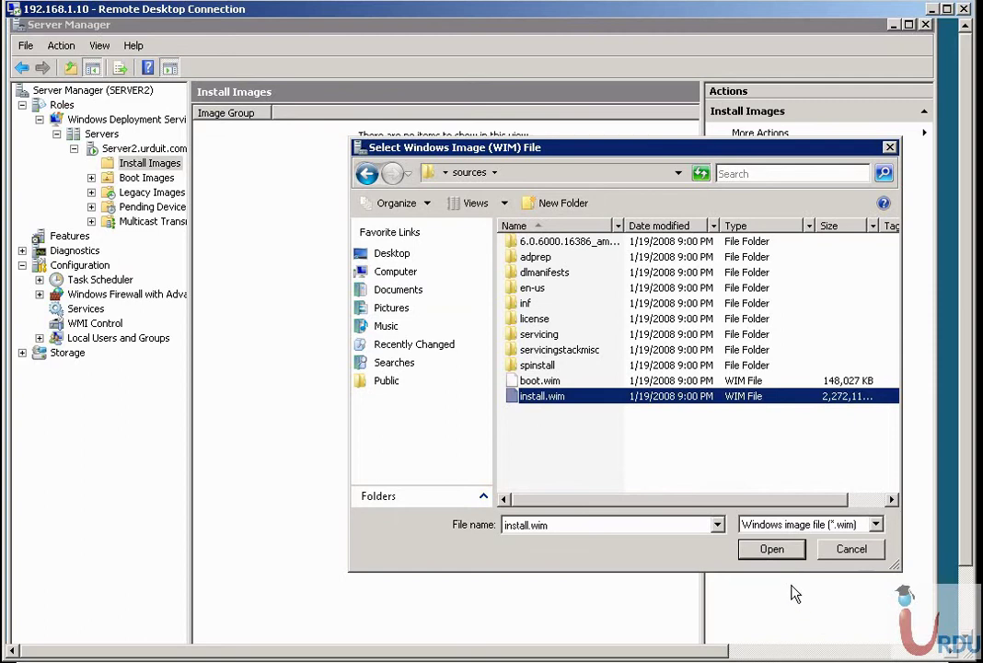
pyautogui.click(775, 550)
pyautogui.click(719, 529)
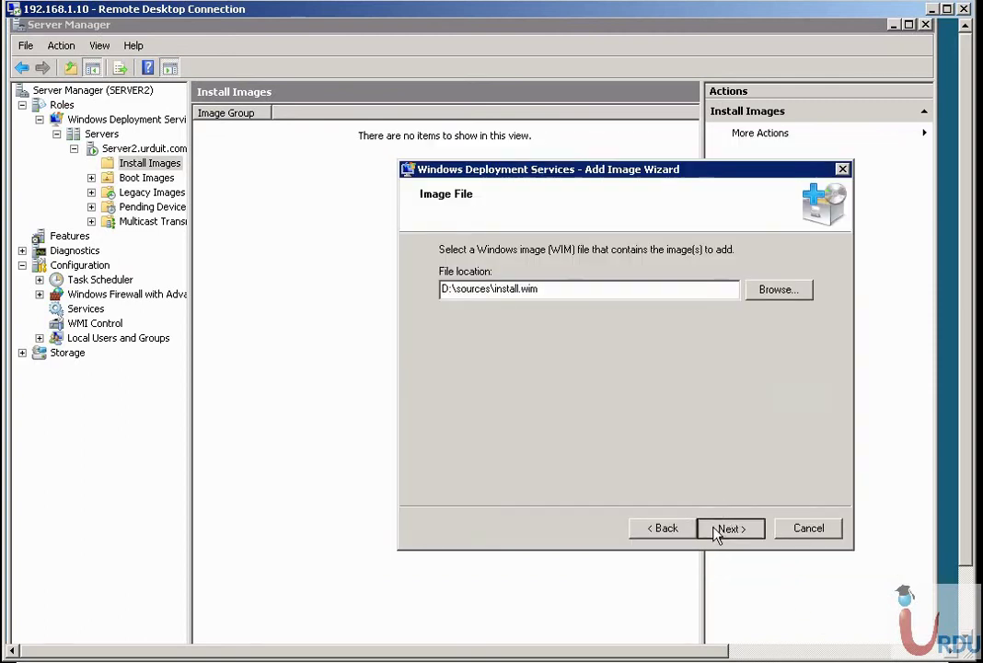
pyautogui.moveTo(531, 286); pyautogui.dragTo(681, 286)
pyautogui.moveTo(576, 170); pyautogui.dragTo(511, 171)
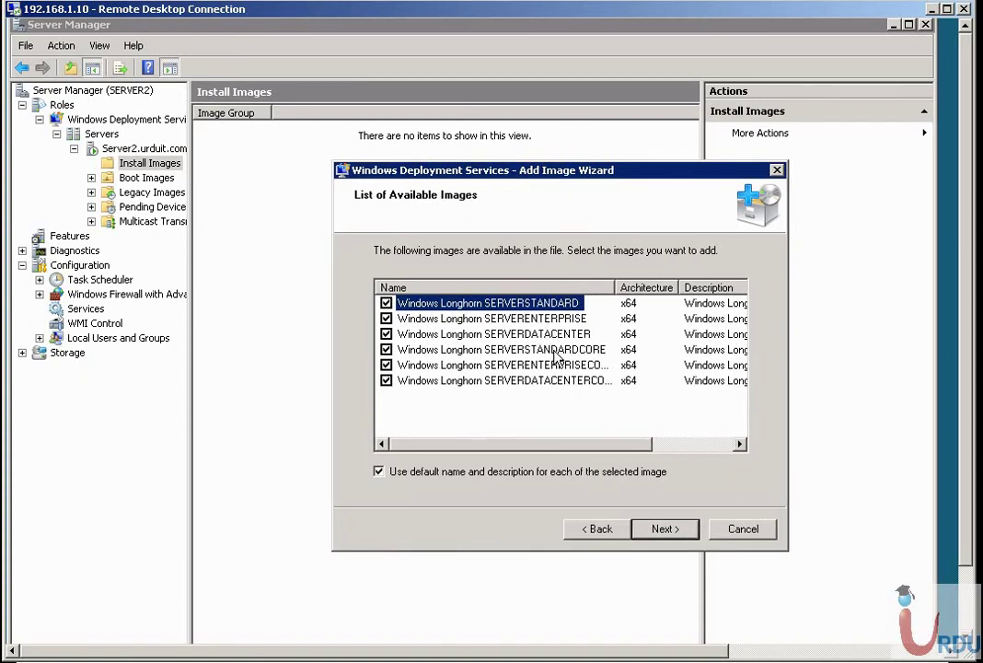
# Uncheck the three Core editions, start adding the rest, then cancel and confirm stopping.
pyautogui.click(385, 349)
pyautogui.click(386, 364)
pyautogui.click(386, 380)
pyautogui.click(661, 538)
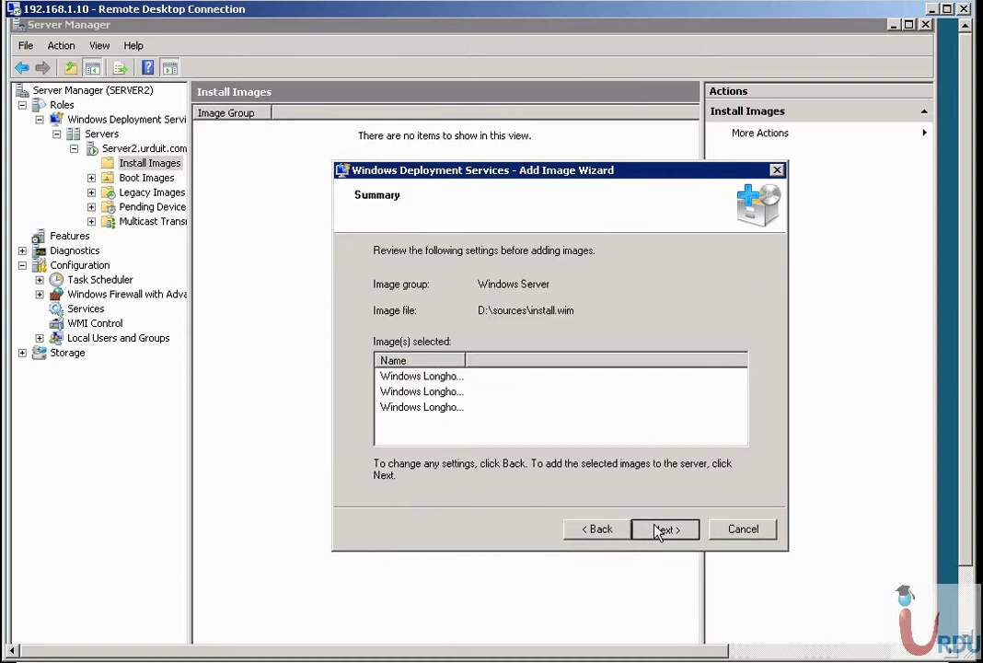
pyautogui.click(657, 531)
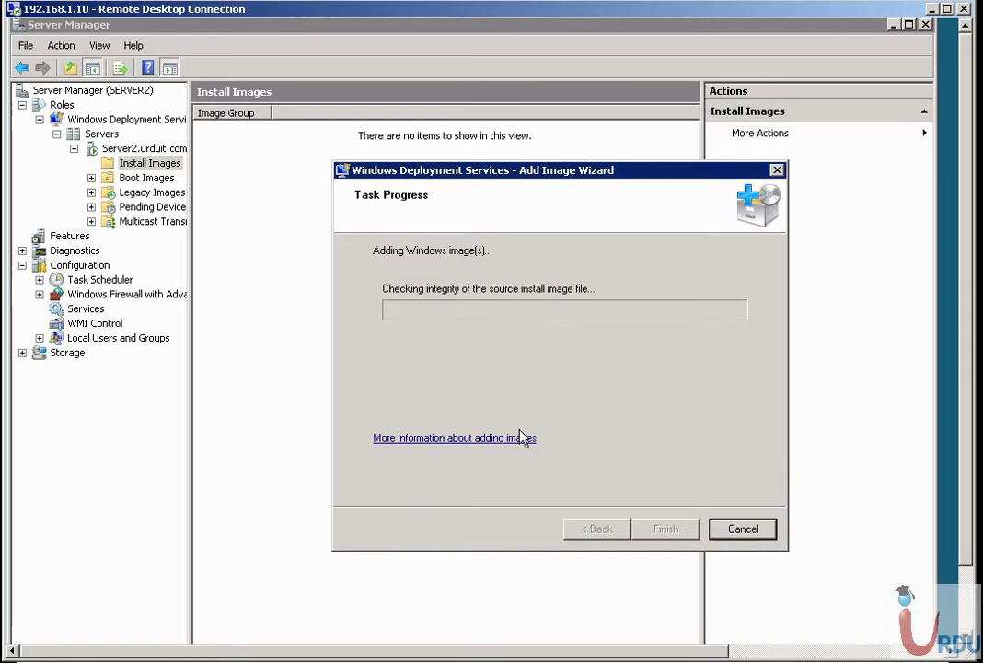
pyautogui.click(744, 532)
pyautogui.click(585, 401)
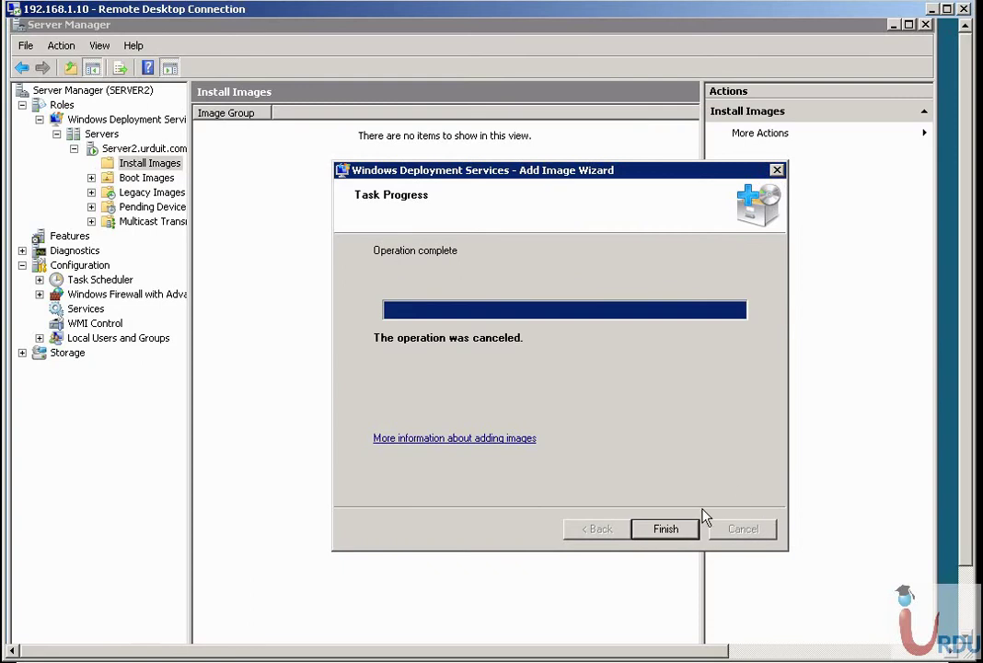
# Finish the canceled wizard, start Add Boot Image on Boot Images, then abandon it.
pyautogui.click(694, 528)
pyautogui.click(145, 192)
pyautogui.rightClick(142, 194)
pyautogui.click(167, 202)
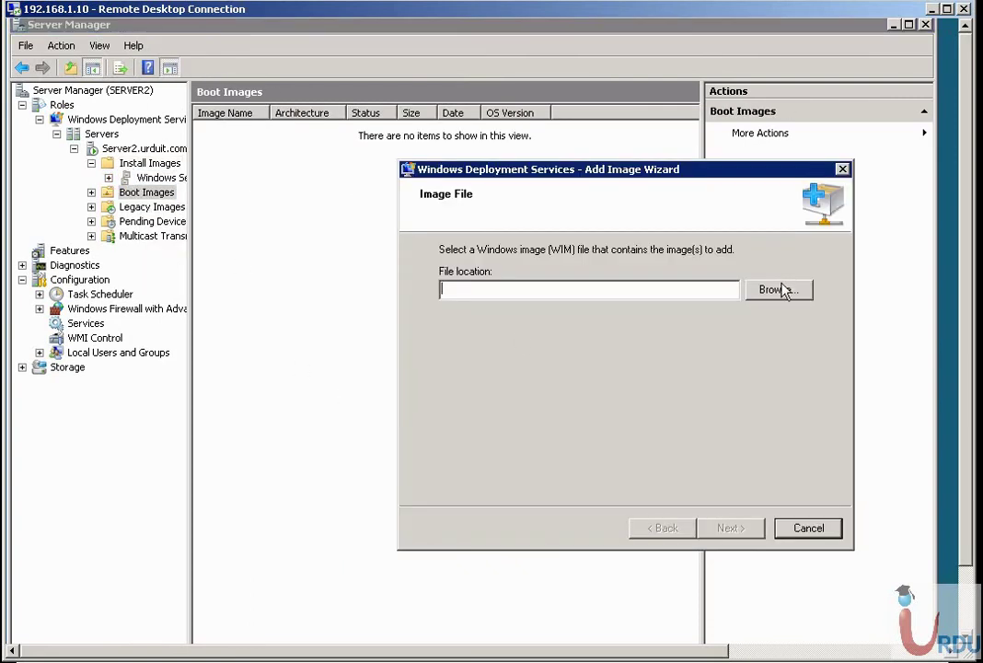
pyautogui.click(779, 289)
pyautogui.click(541, 380)
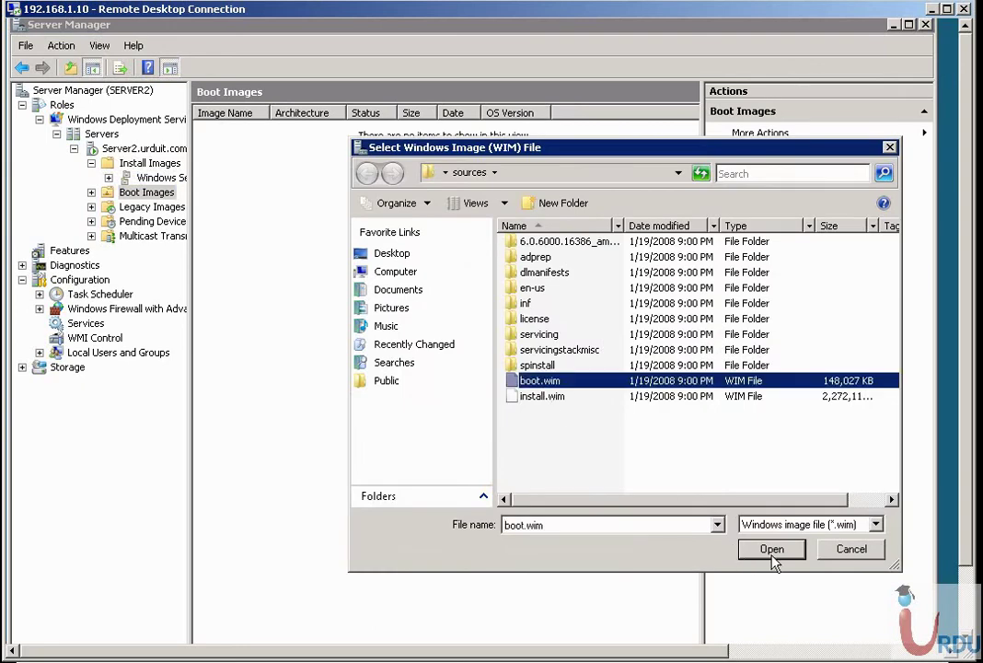
pyautogui.click(840, 552)
pyautogui.click(807, 527)
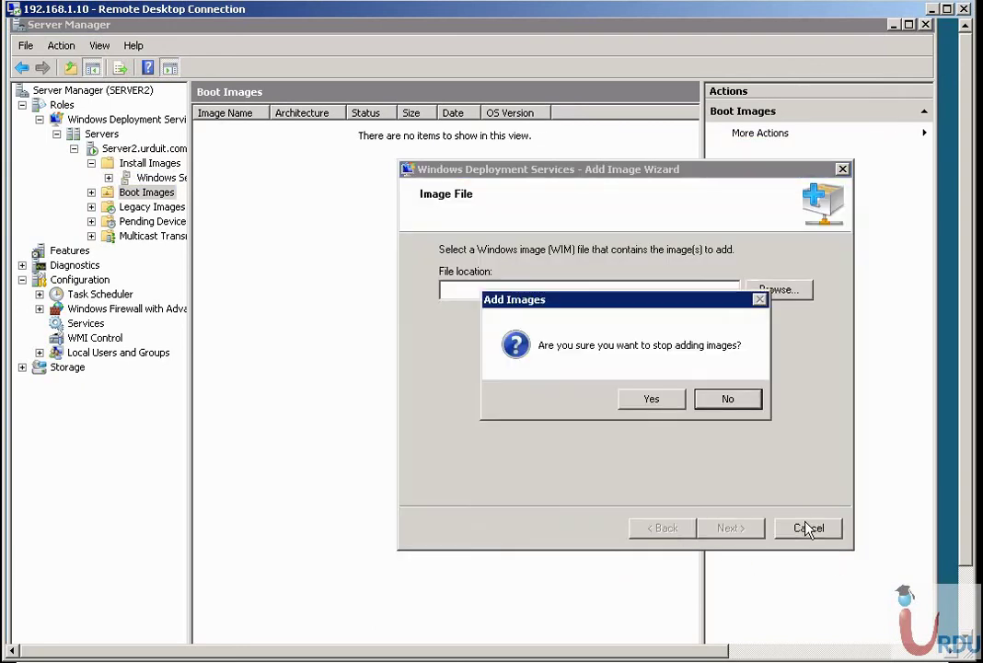
pyautogui.click(631, 402)
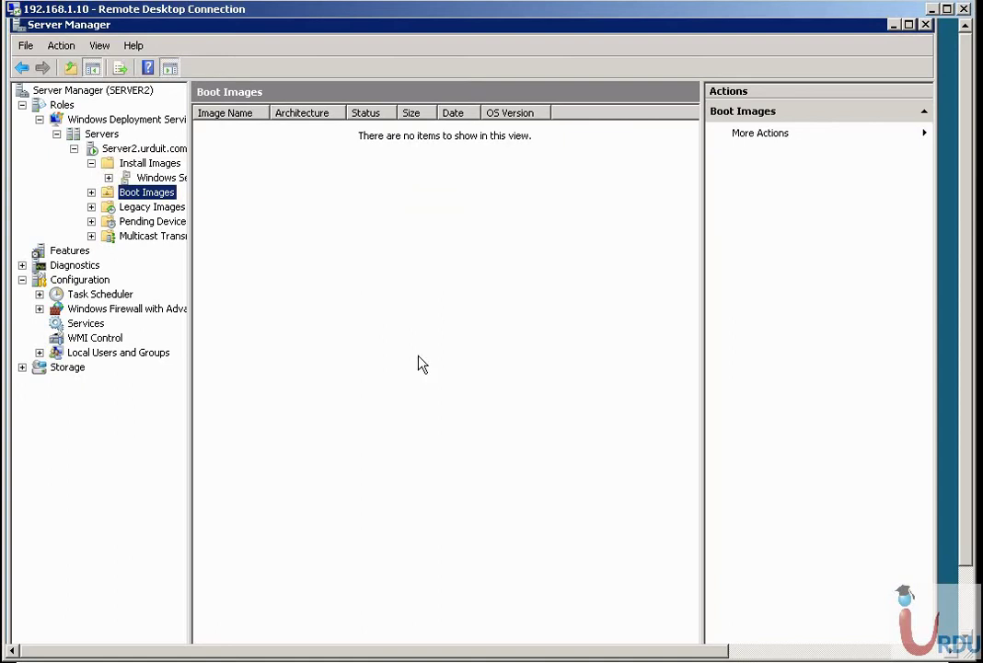
# View the Windows Server image group, close Server Manager and open the Start menu.
pyautogui.click(146, 178)
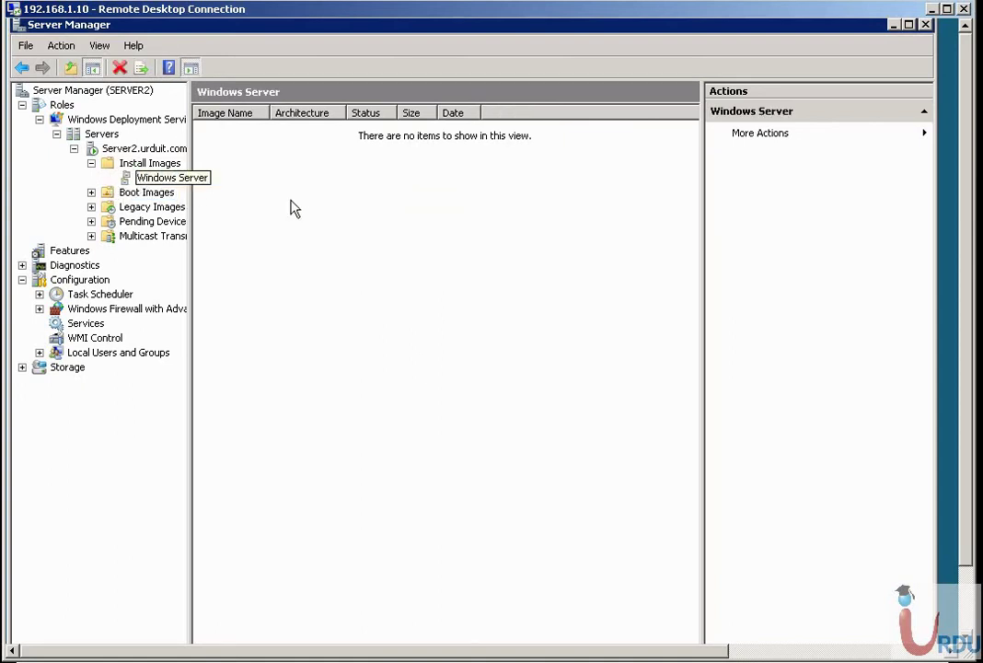
pyautogui.click(924, 25)
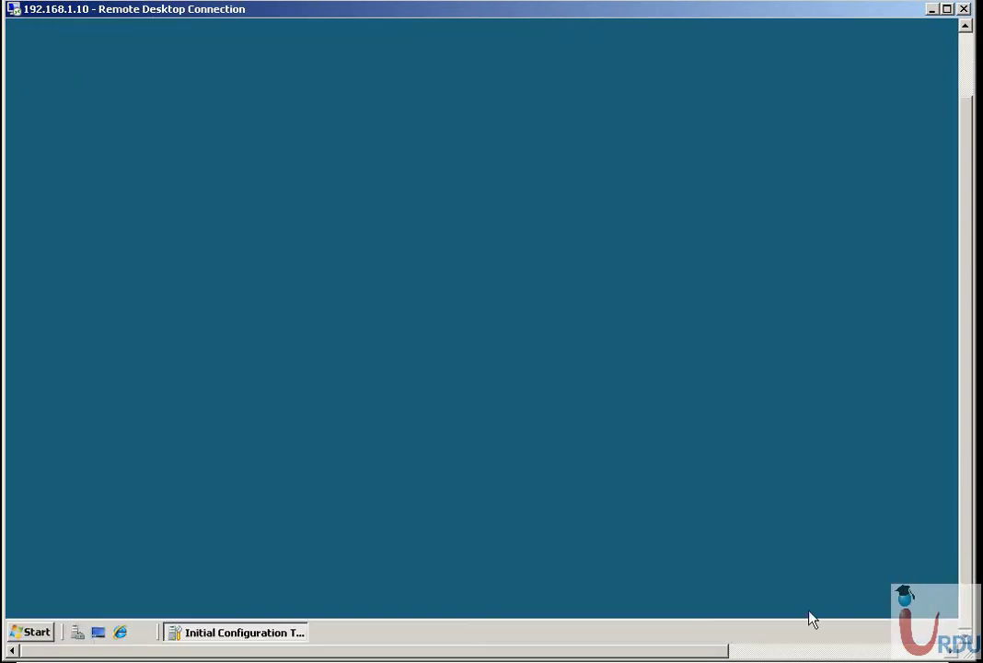
pyautogui.click(34, 632)
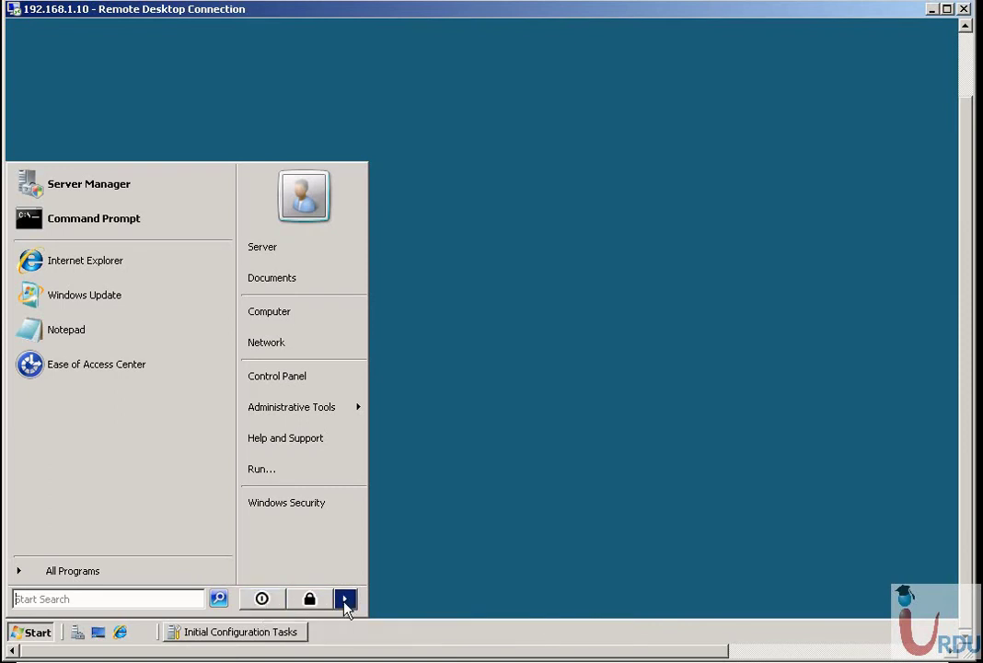
# Shut down the remote server as a planned shutdown with the comment 'x' and confirm.
pyautogui.click(345, 600)
pyautogui.click(262, 599)
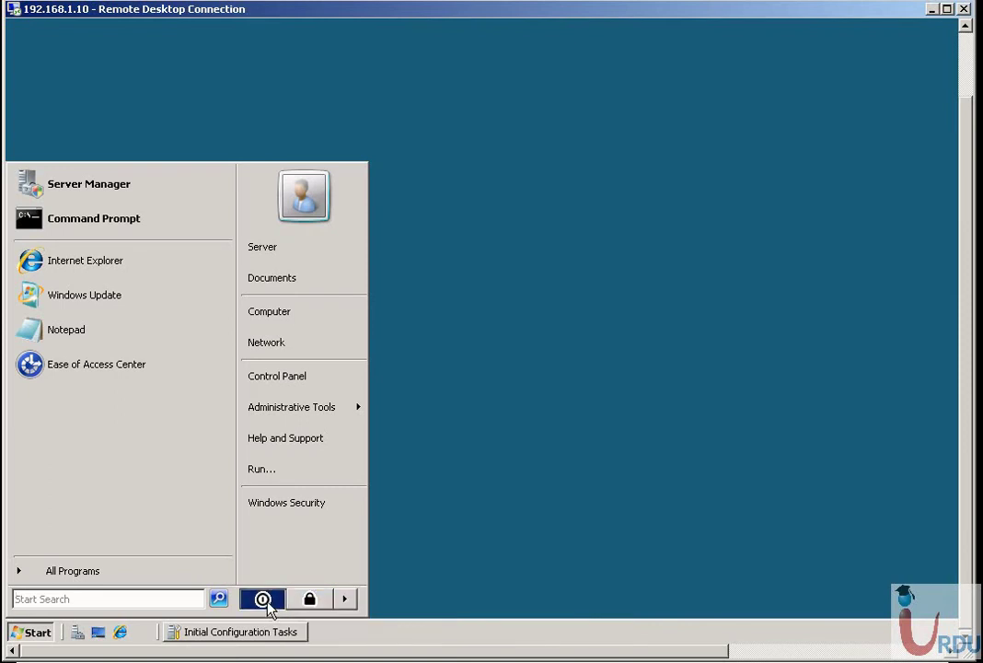
pyautogui.click(590, 276)
pyautogui.write('x')
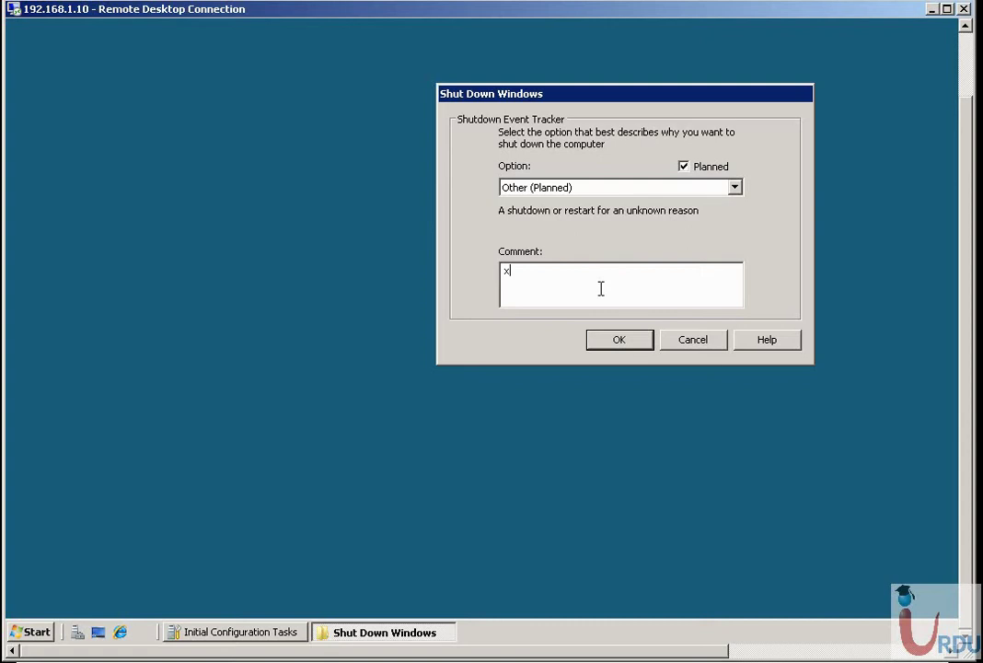
pyautogui.click(642, 354)
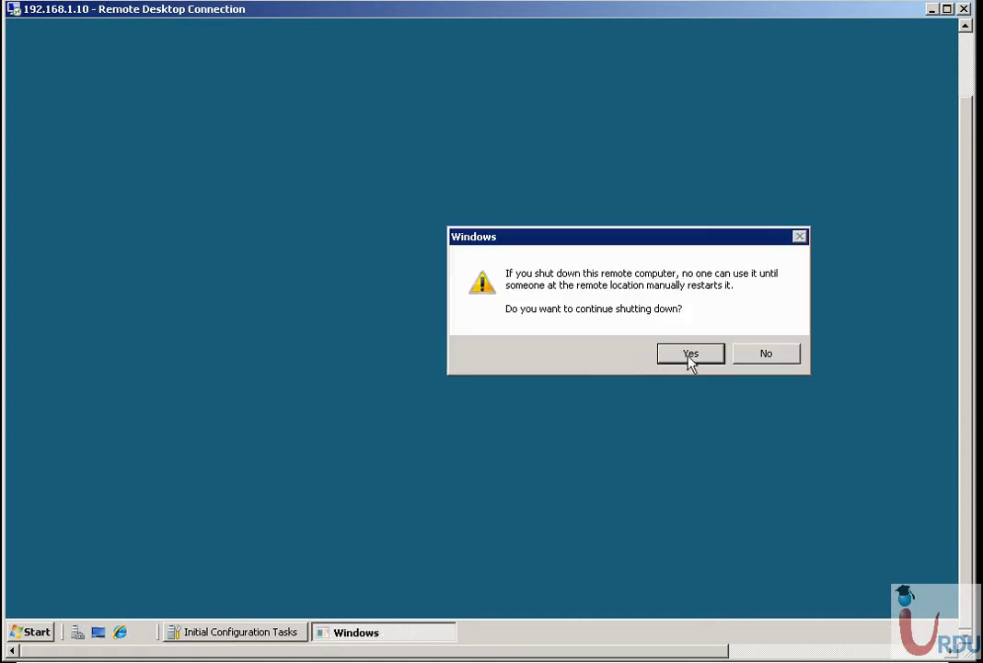
pyautogui.click(675, 358)
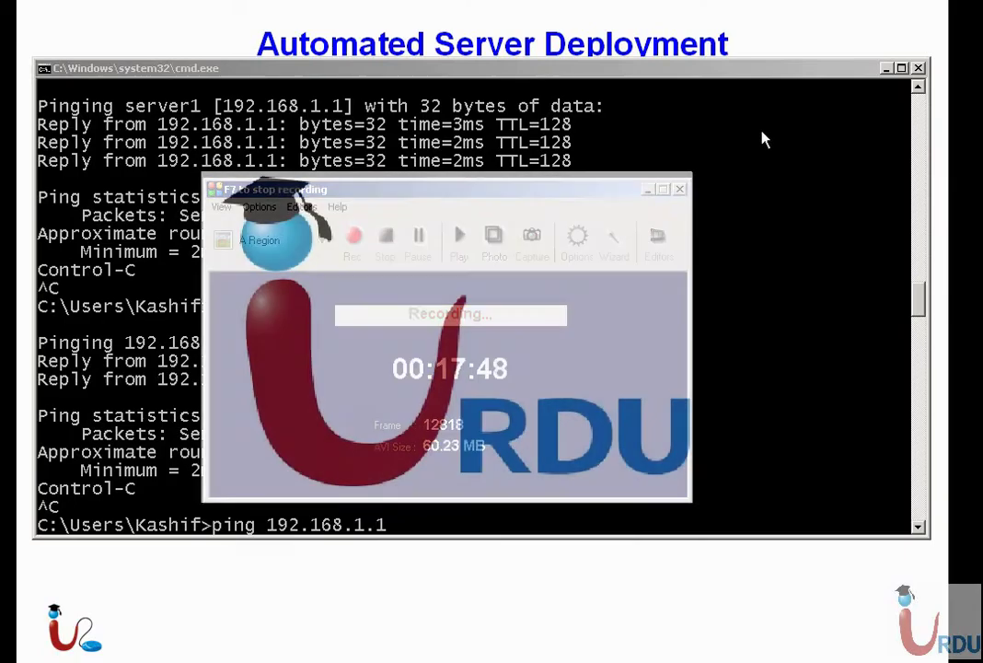
# Connect by Remote Desktop to 192.168.1.1 and sign in as administrator with the account password.
pyautogui.click(447, 337)
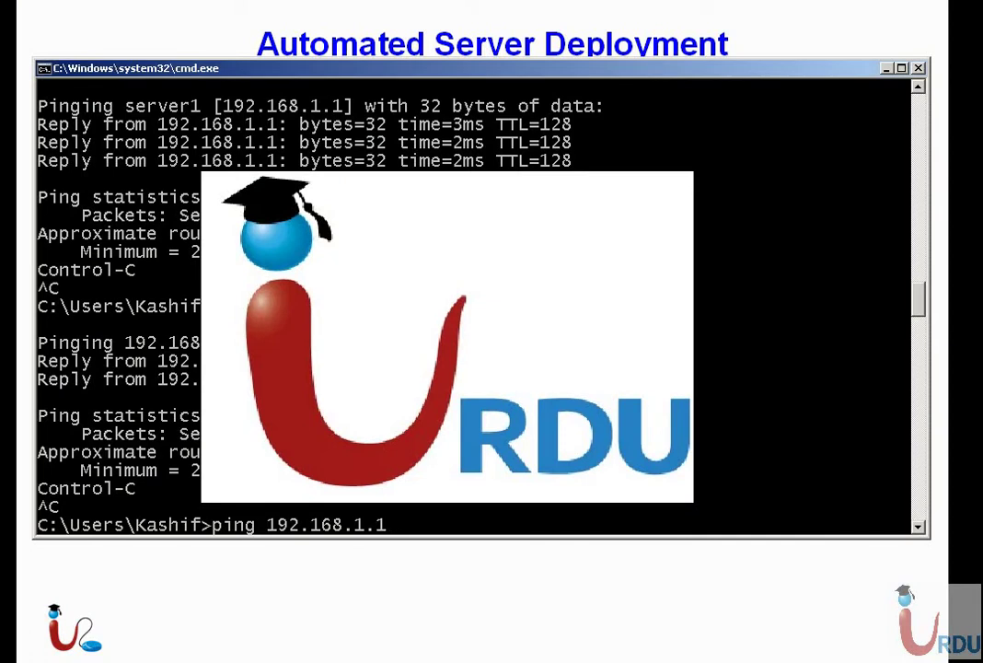
pyautogui.press('super+r')
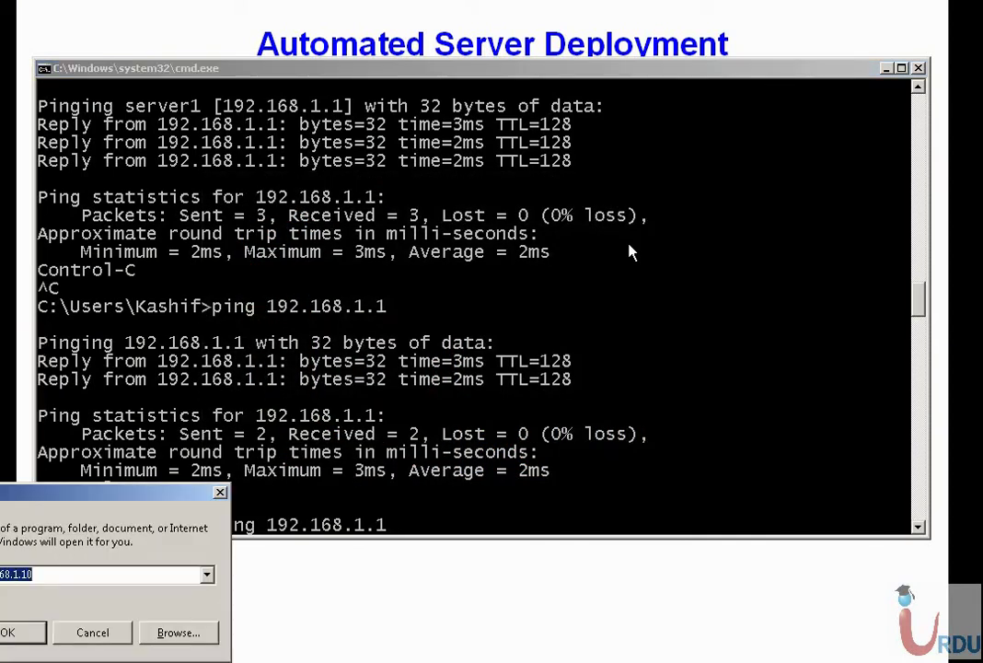
pyautogui.press('End')
pyautogui.press('BackSpace')
pyautogui.press('Return')
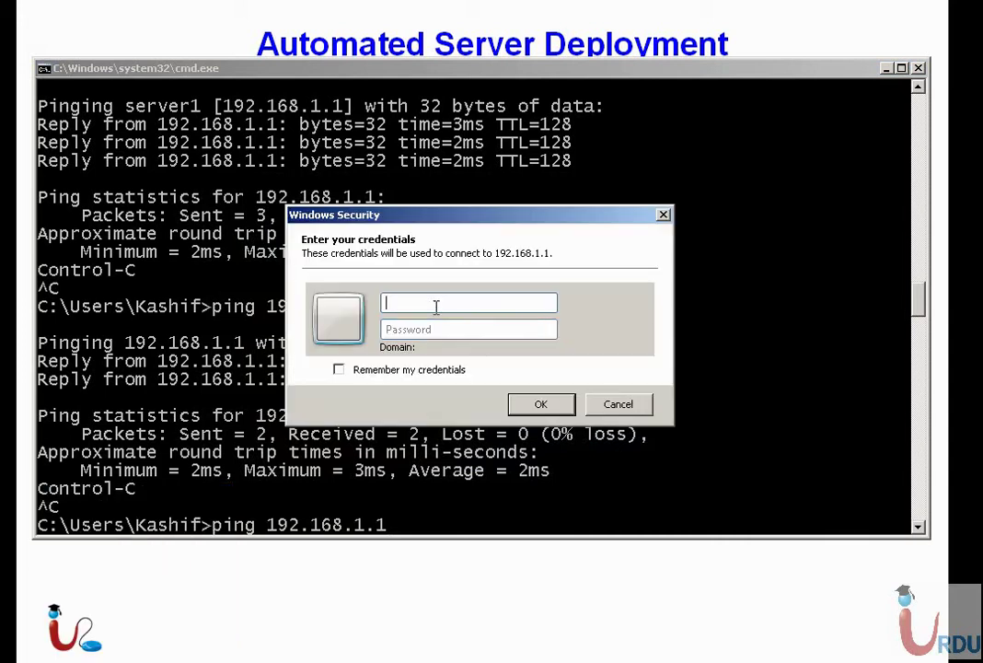
pyautogui.write('administrator')
pyautogui.press('Tab')
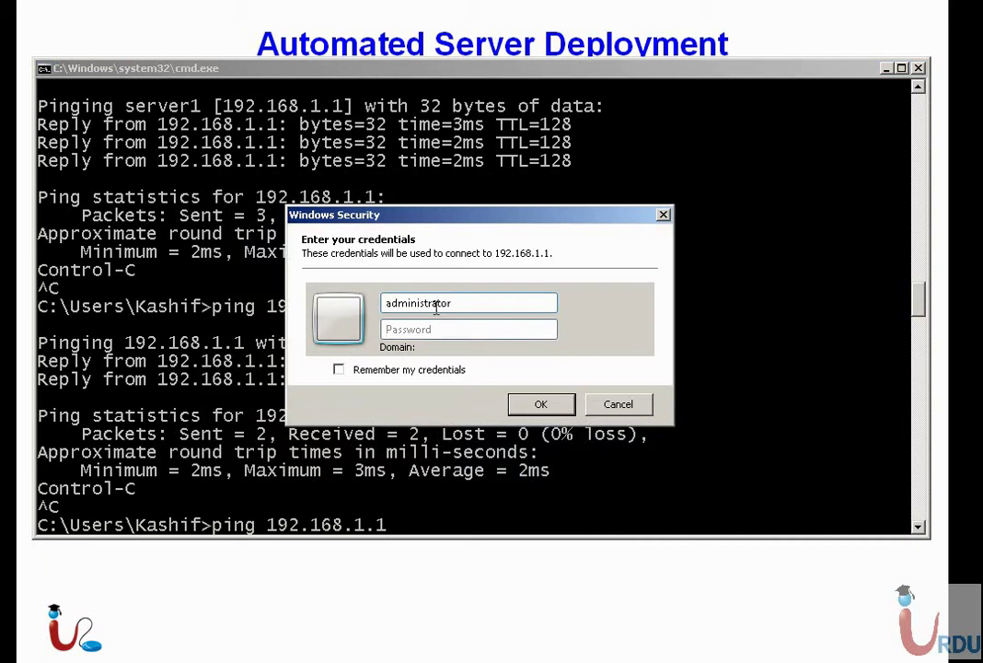
pyautogui.write('******')
pyautogui.press('Return')
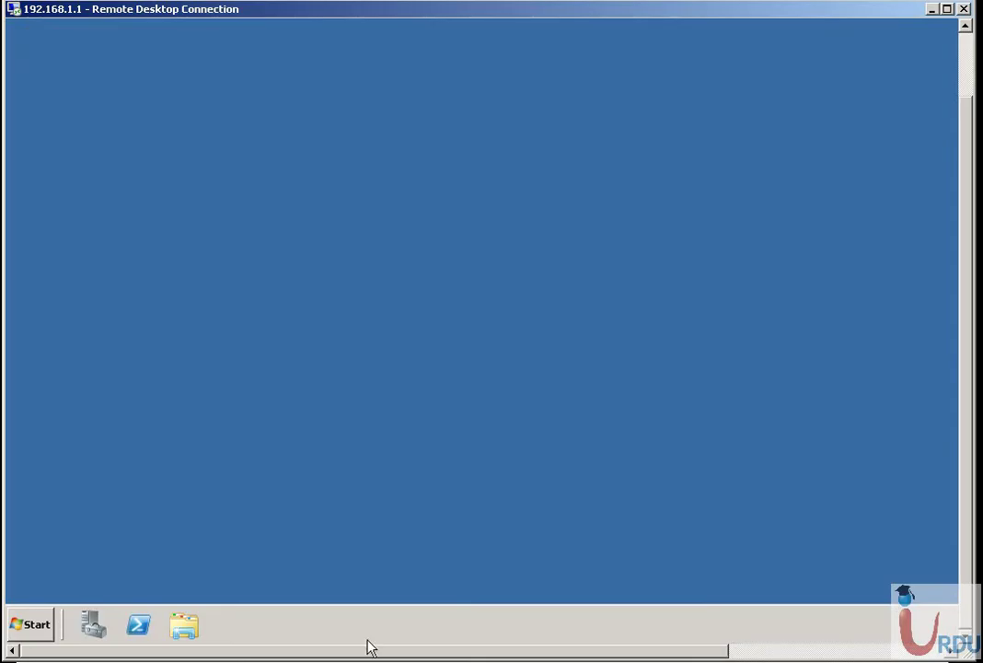
# Start Server Manager on Server1, cancel the Shutdown Event Tracker, and bring the taskbar into view.
pyautogui.click(94, 627)
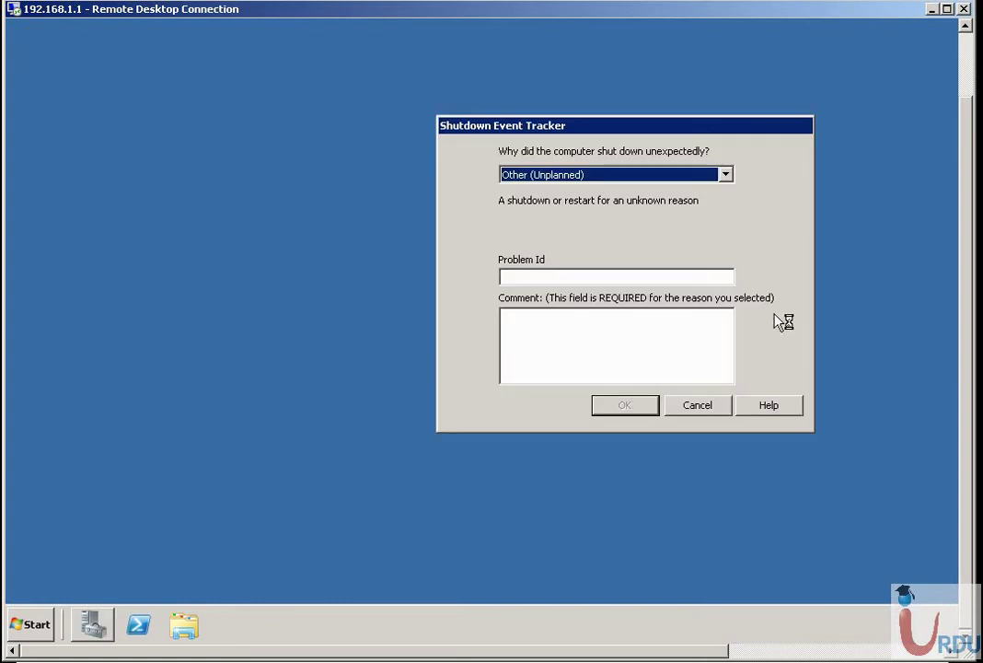
pyautogui.click(698, 410)
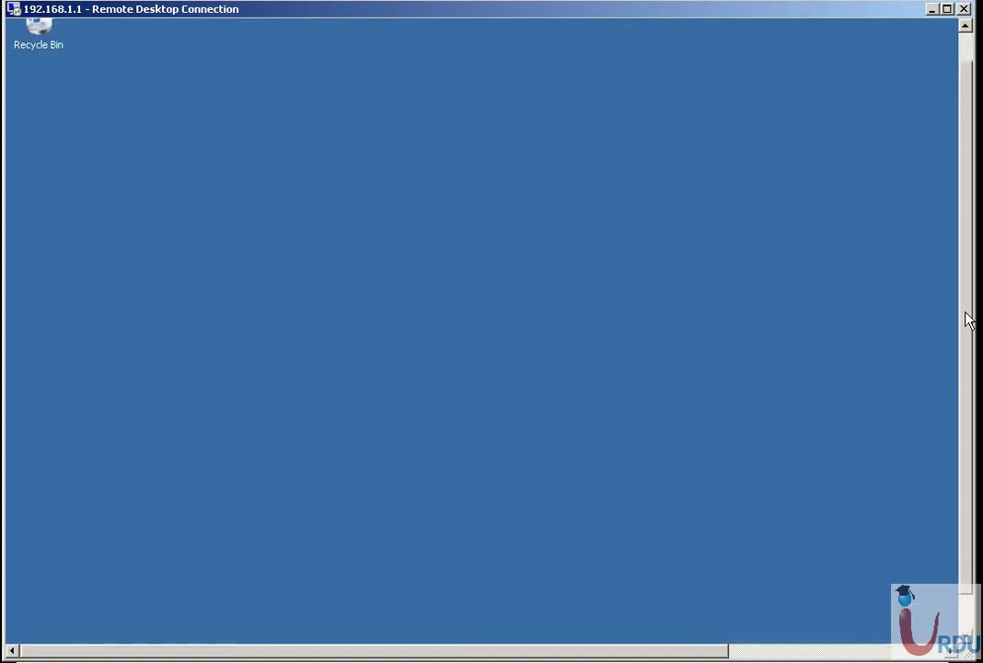
pyautogui.moveTo(969, 287); pyautogui.dragTo(968, 369)
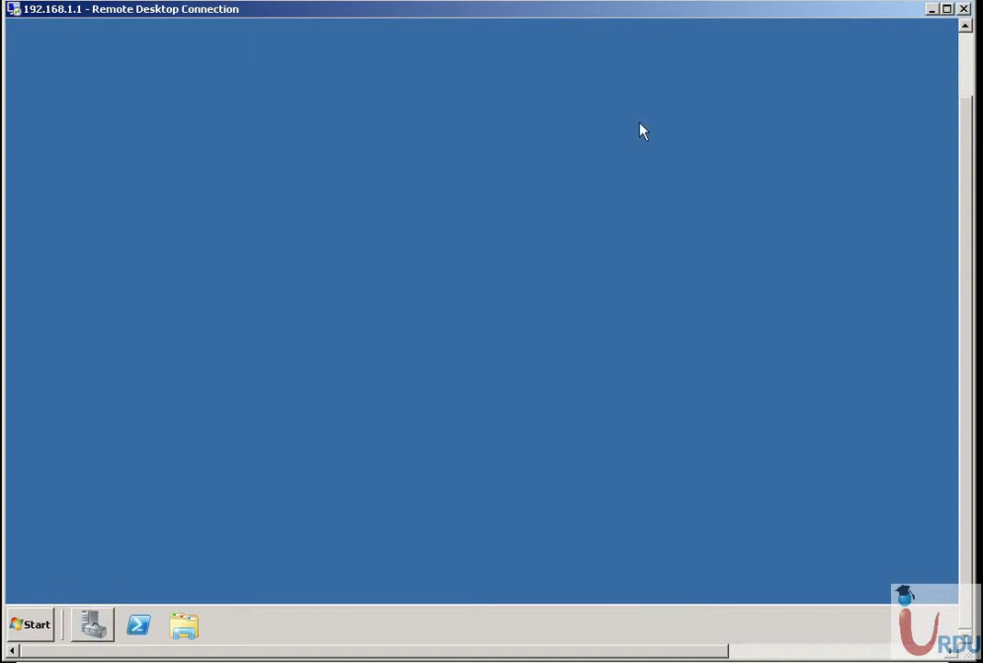
pyautogui.click(967, 51)
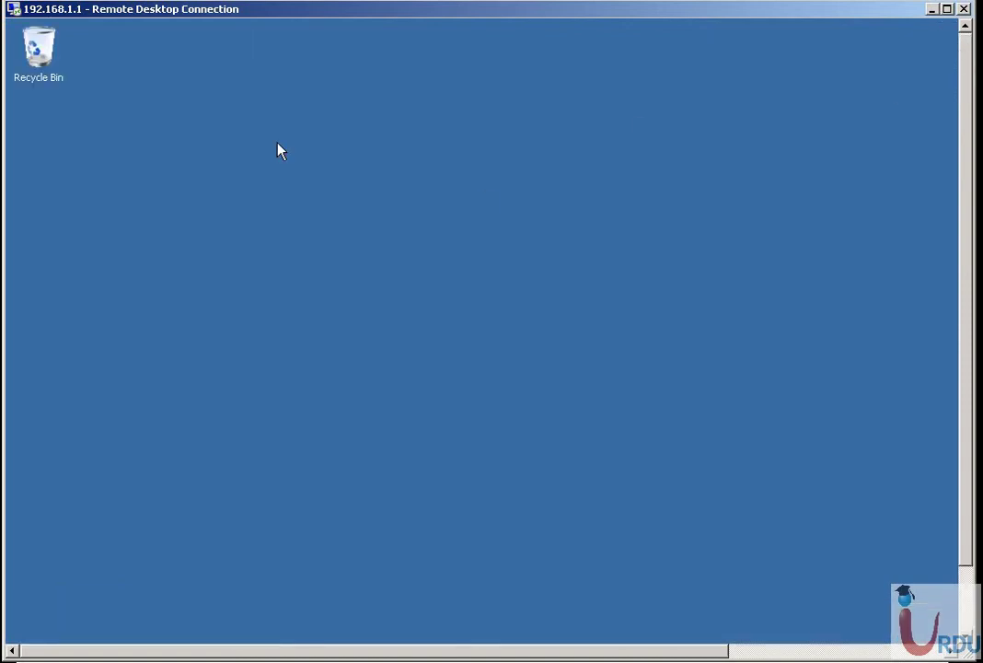
pyautogui.click(965, 624)
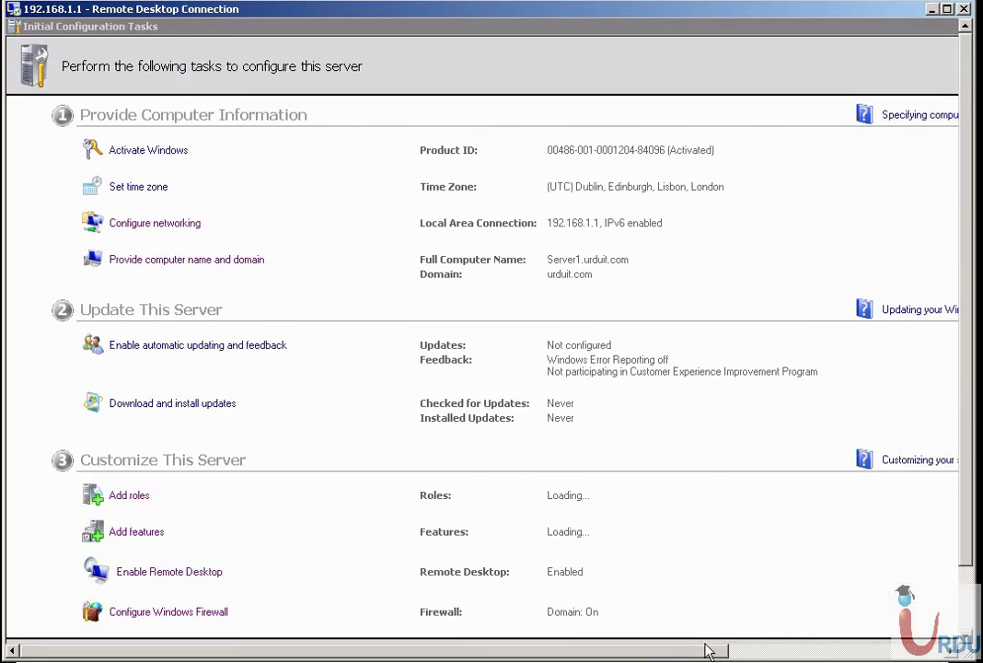
# Close Initial Configuration Tasks, maximize Server Manager, and browse the WDS, DHCP and DNS role pages.
pyautogui.moveTo(703, 651); pyautogui.dragTo(888, 654)
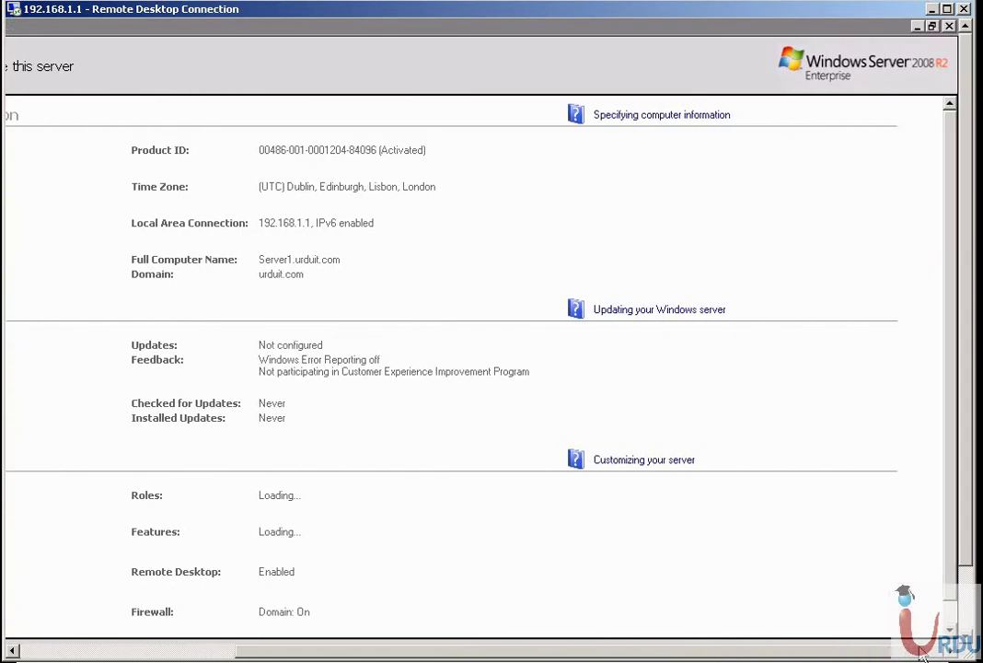
pyautogui.click(913, 33)
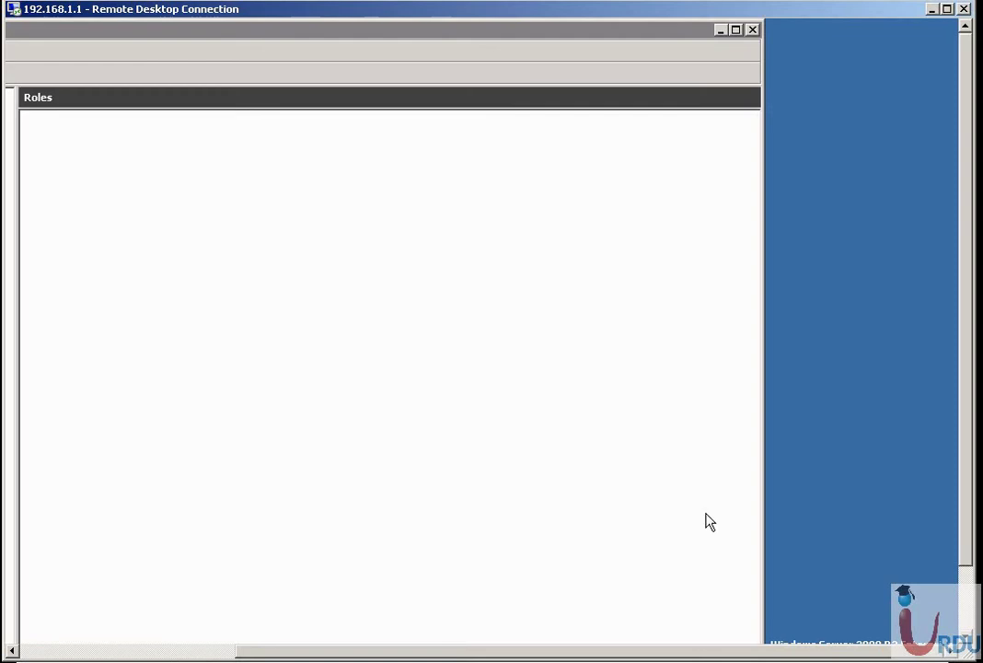
pyautogui.doubleClick(482, 37)
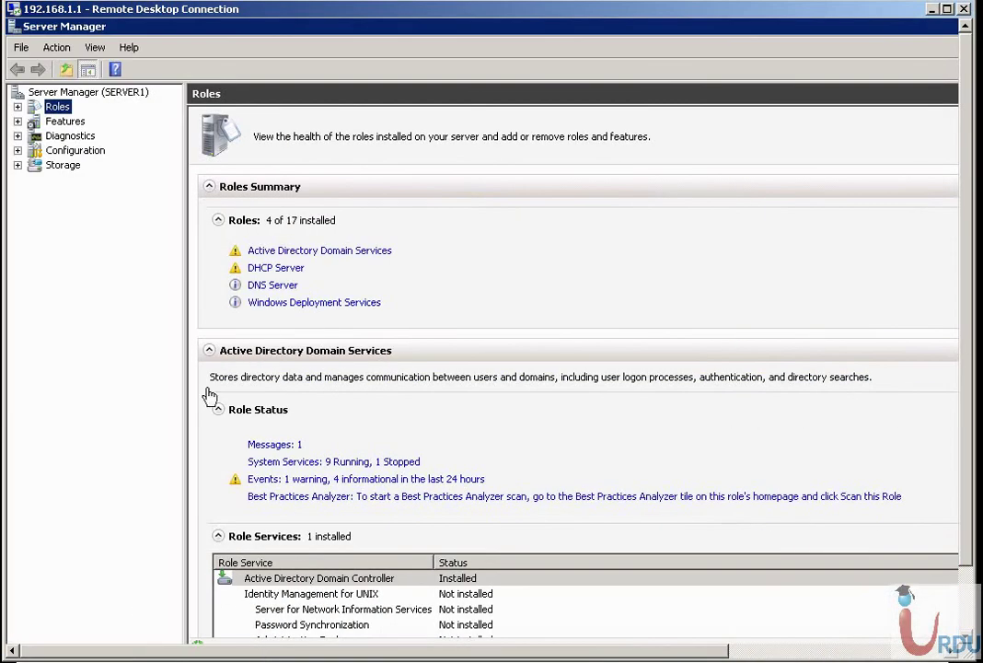
pyautogui.click(17, 107)
pyautogui.click(102, 165)
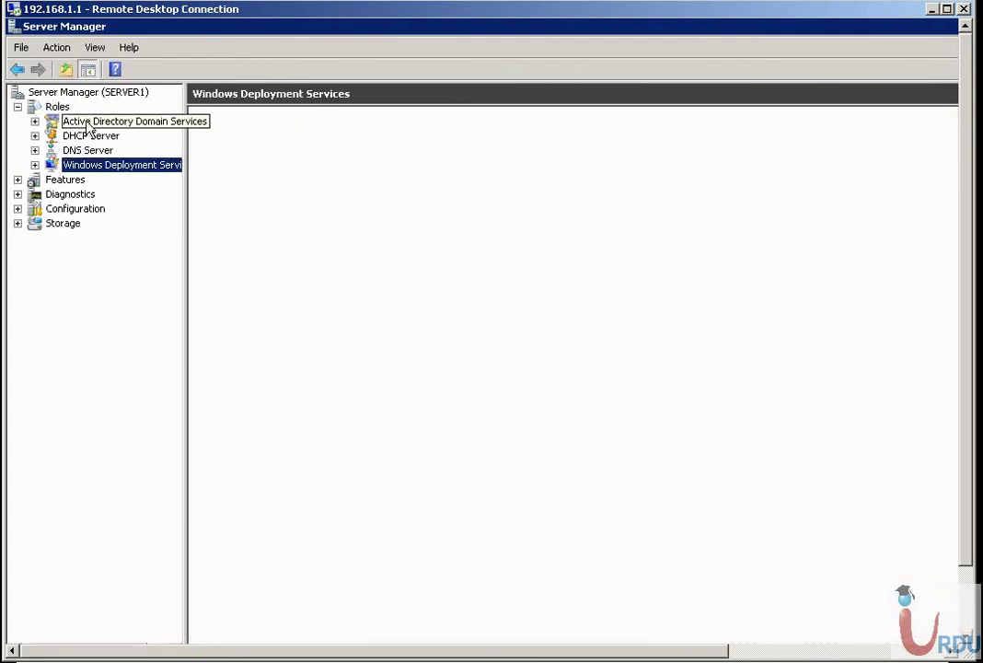
pyautogui.click(87, 137)
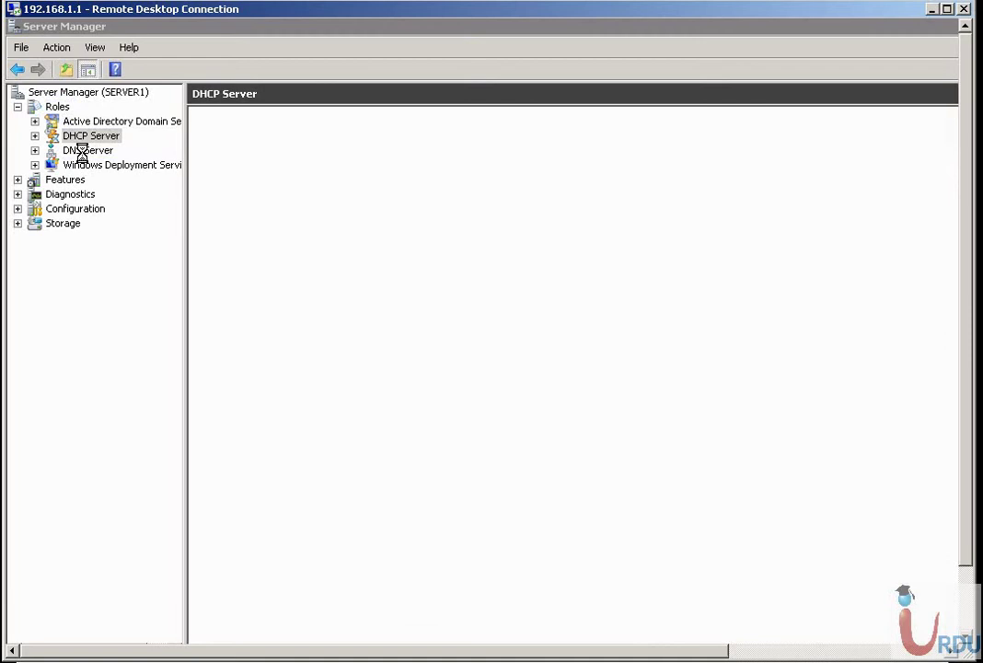
pyautogui.click(82, 150)
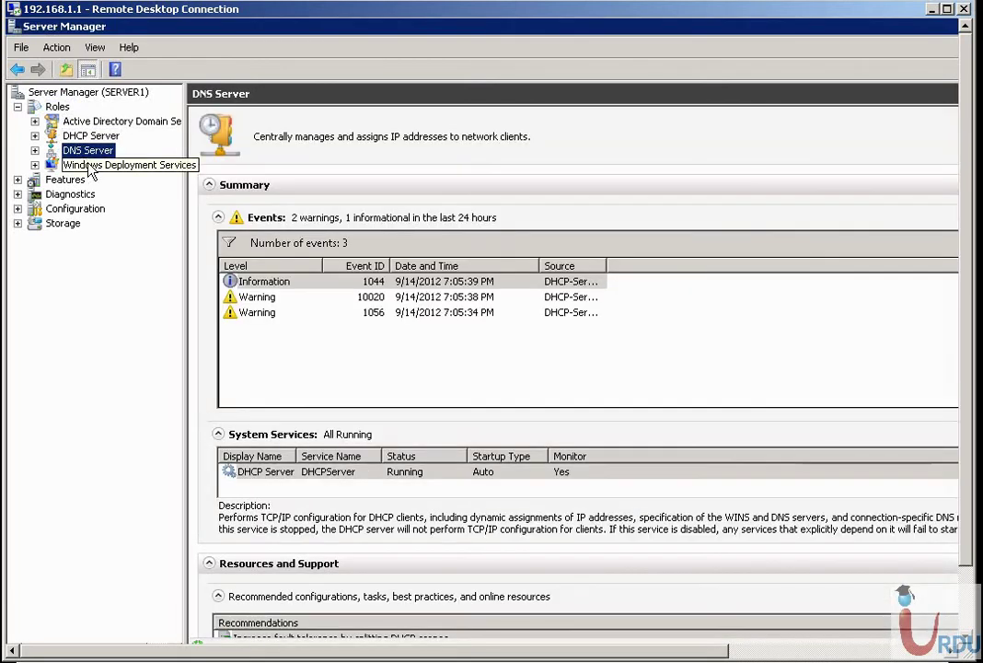
pyautogui.click(82, 167)
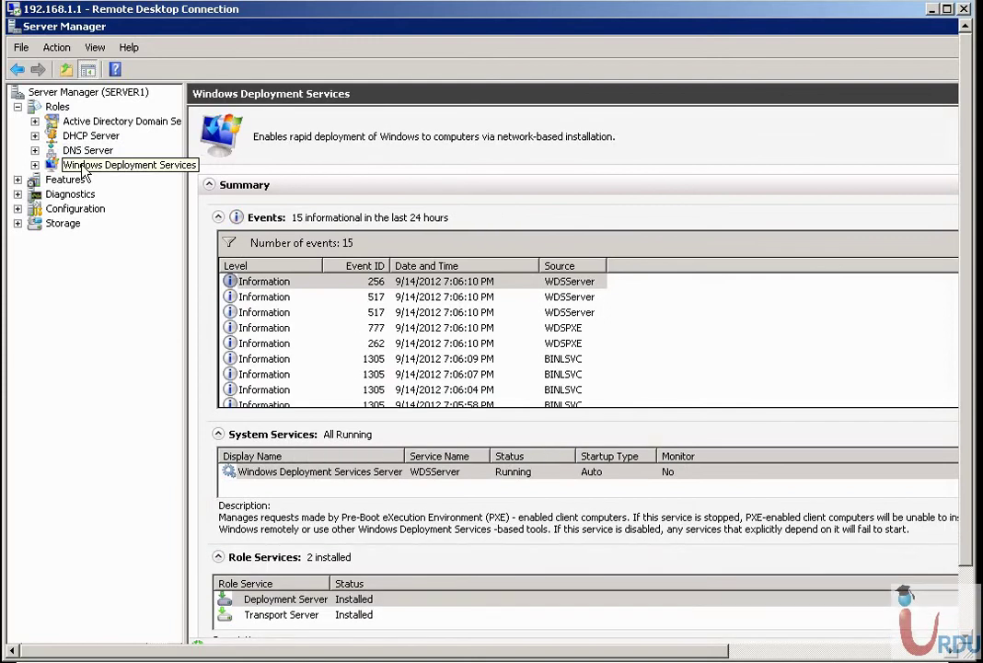
# Expand Windows Deployment Services > Servers > Server1.urduit.com to show its image stores.
pyautogui.click(35, 165)
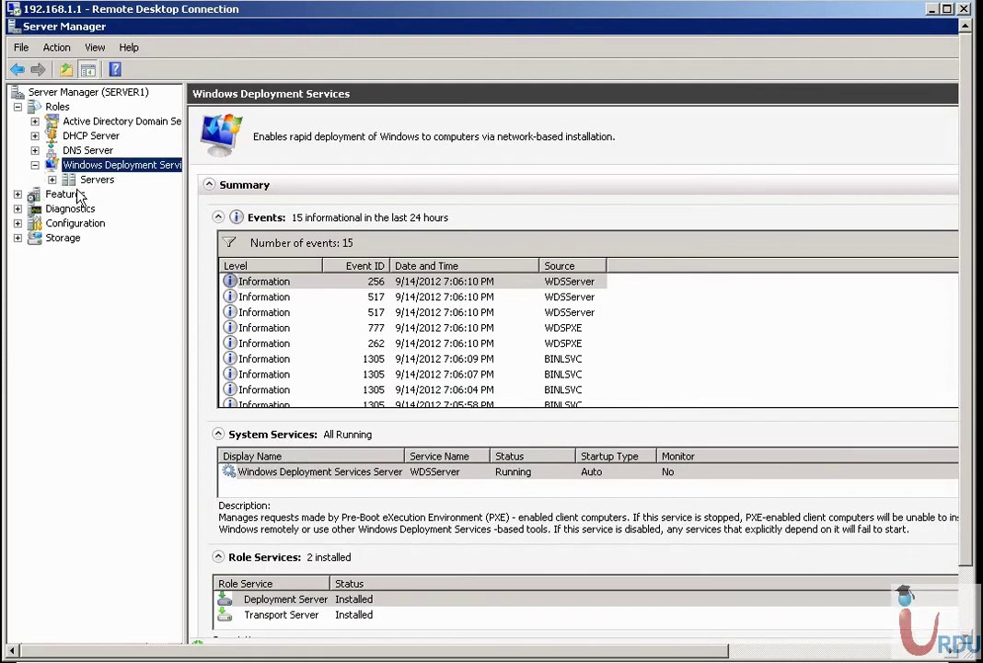
pyautogui.click(52, 180)
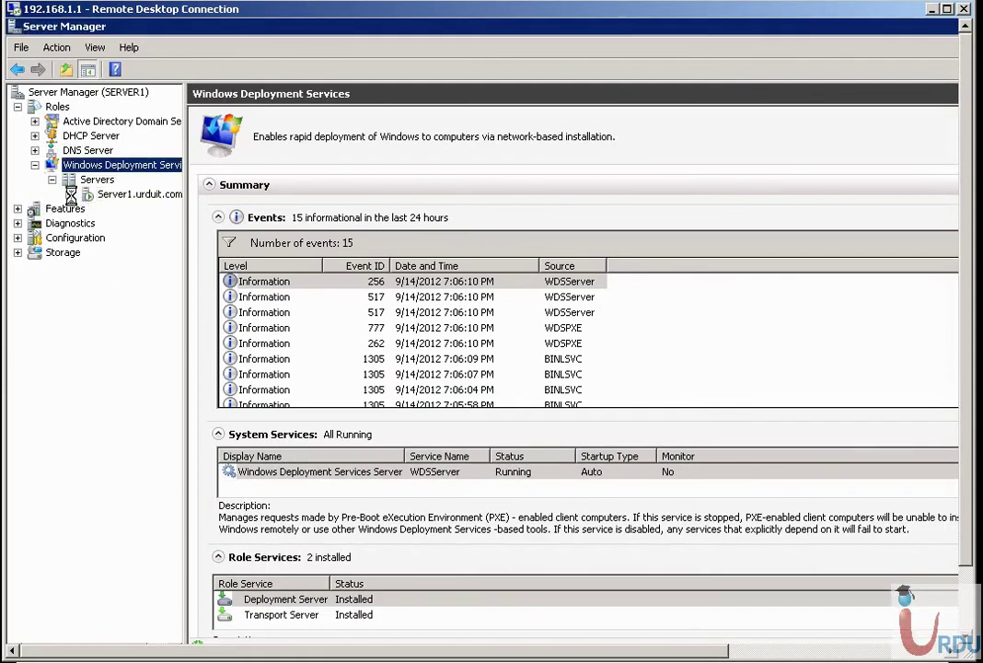
pyautogui.click(70, 194)
pyautogui.click(138, 194)
# Open the Win2K8-R2 group to check its x64 install image (10024 MB), then show Boot Images.
pyautogui.click(130, 210)
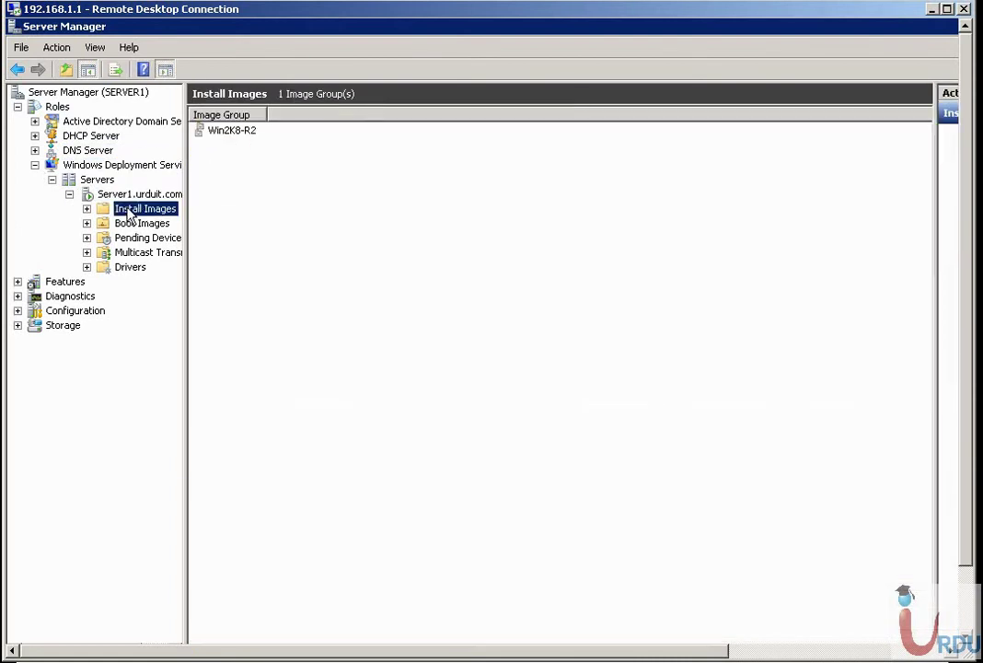
pyautogui.moveTo(269, 114); pyautogui.dragTo(388, 118)
pyautogui.click(245, 131)
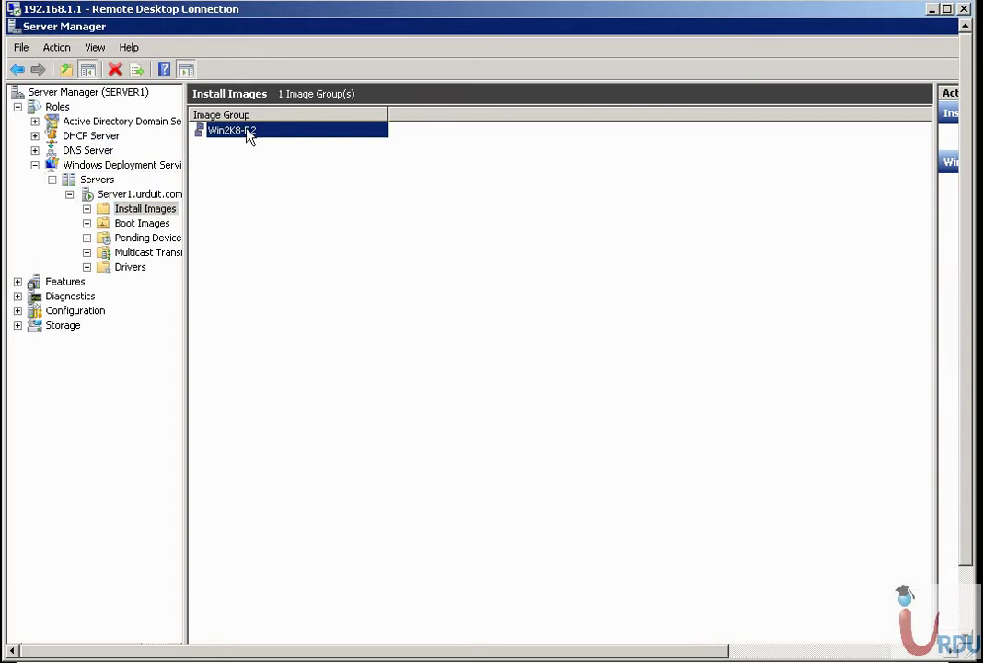
pyautogui.rightClick(250, 136)
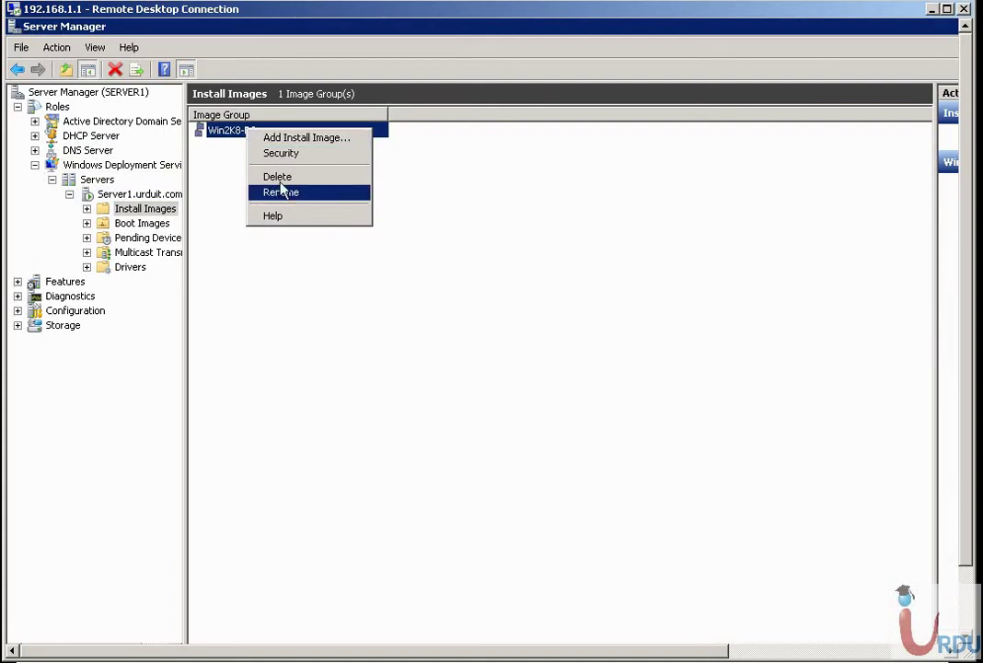
pyautogui.doubleClick(216, 136)
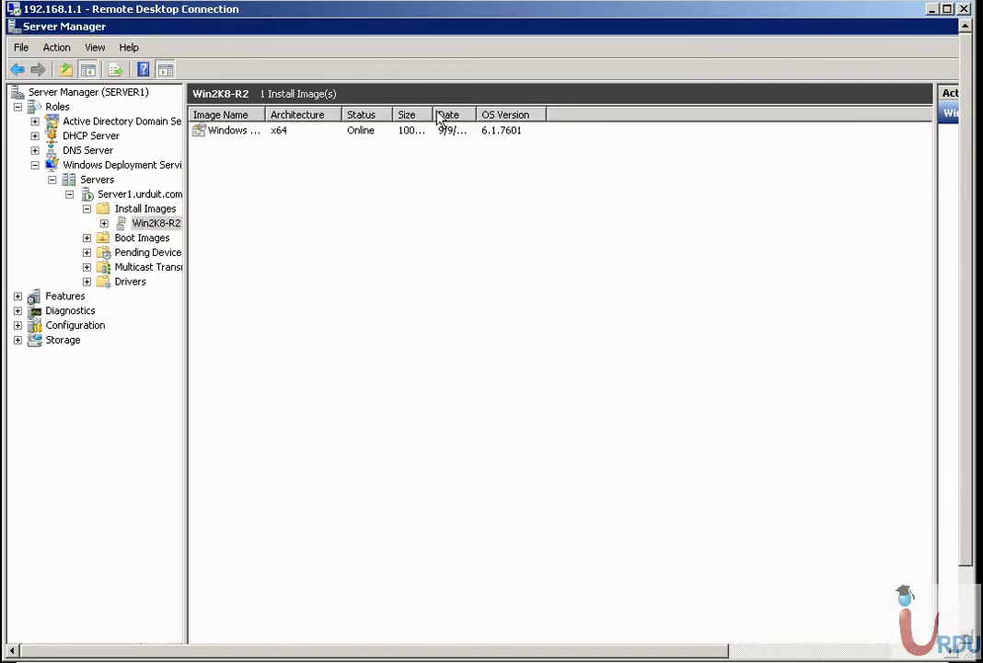
pyautogui.moveTo(433, 114); pyautogui.dragTo(452, 114)
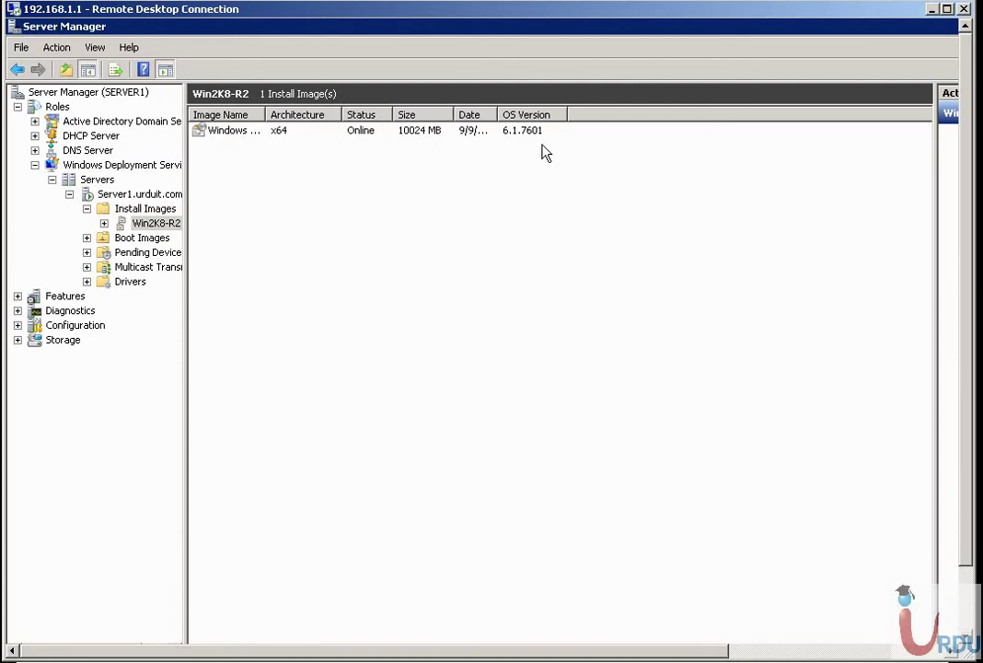
pyautogui.click(104, 223)
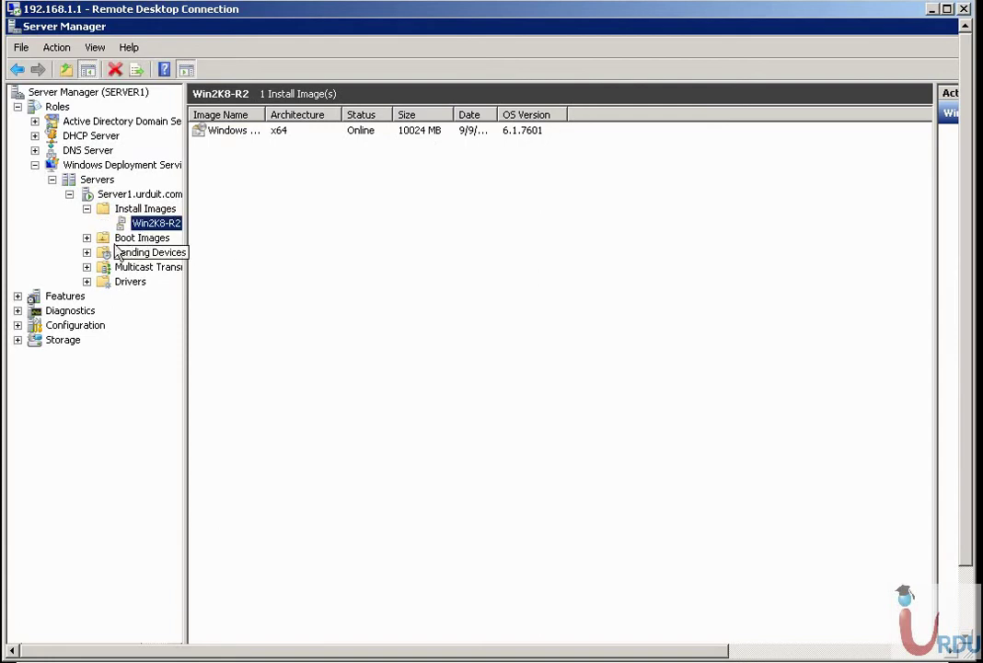
pyautogui.click(136, 238)
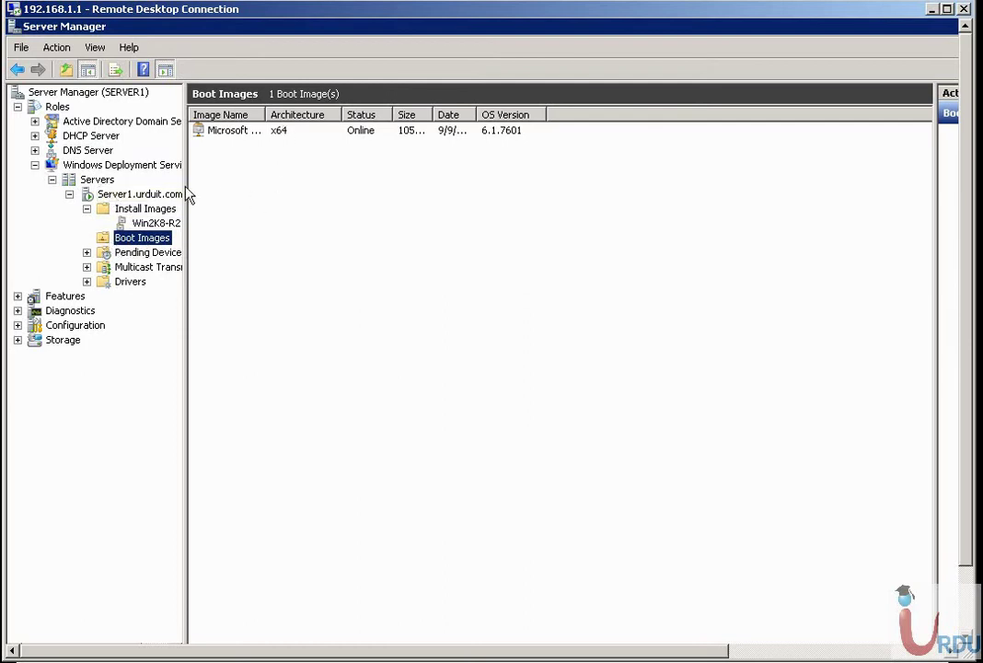
# Open Server1.urduit.com's properties and check its computer name and remote installation folder path.
pyautogui.rightClick(134, 194)
pyautogui.click(162, 203)
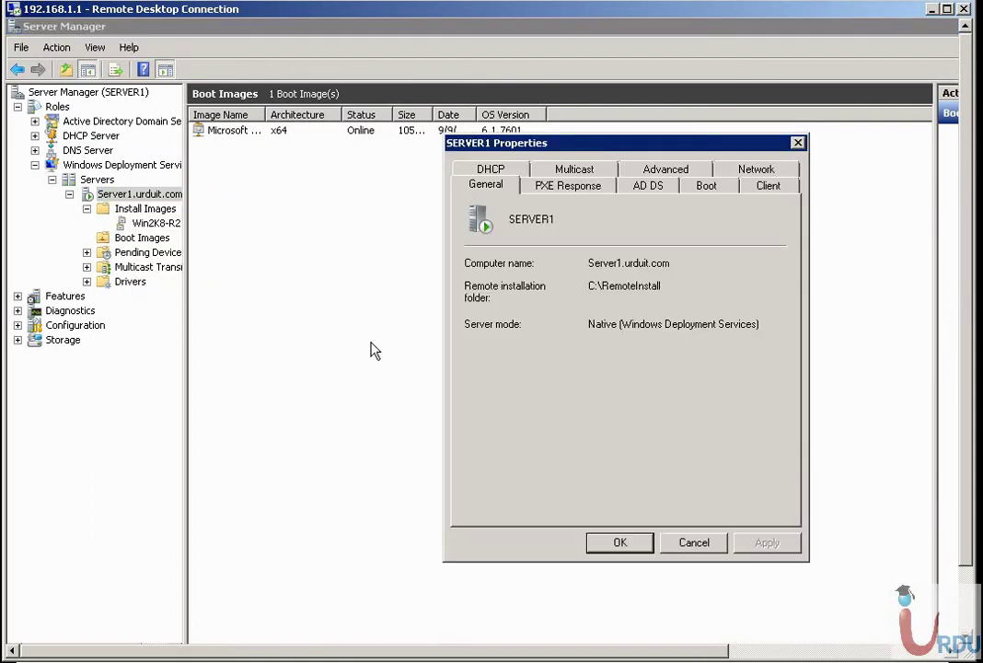
pyautogui.moveTo(582, 147); pyautogui.dragTo(347, 190)
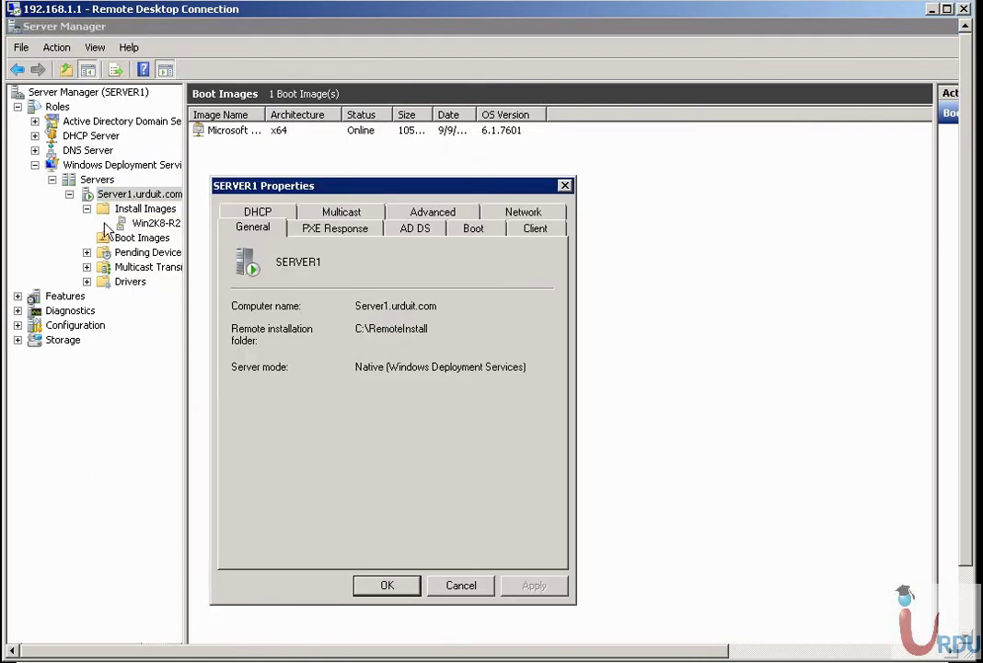
pyautogui.moveTo(376, 305); pyautogui.dragTo(437, 306)
pyautogui.moveTo(363, 327); pyautogui.dragTo(470, 336)
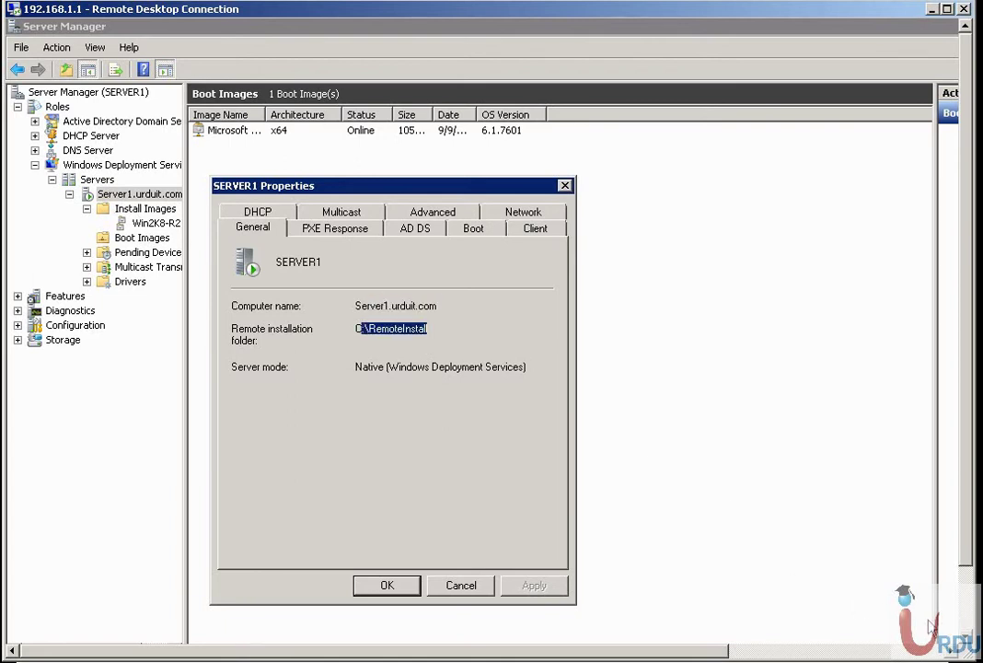
# Open the C:\RemoteInstall folder through the Start menu search.
pyautogui.click(968, 621)
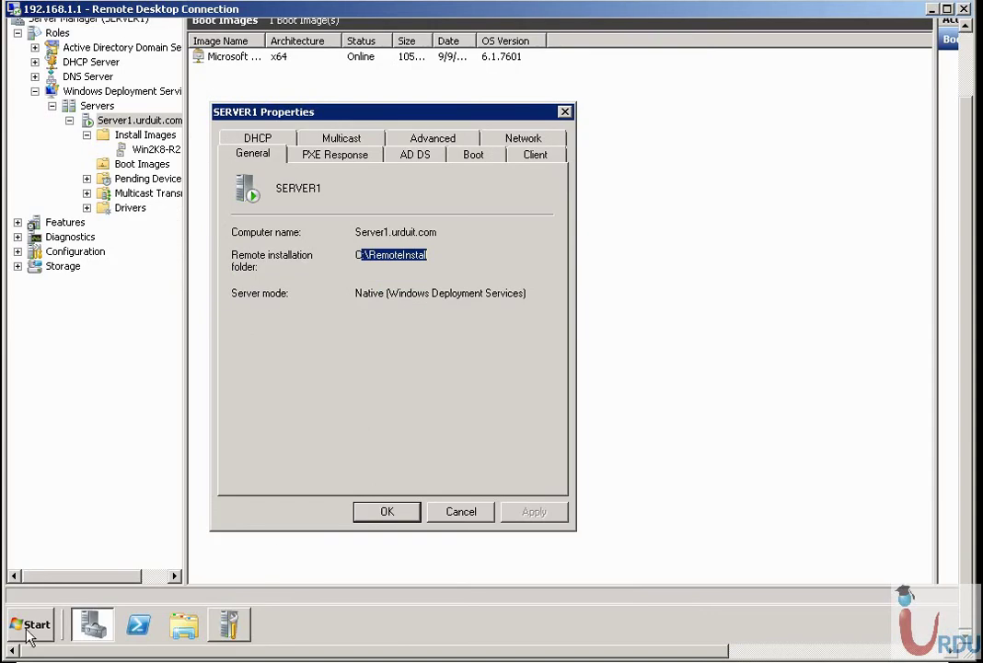
pyautogui.click(32, 625)
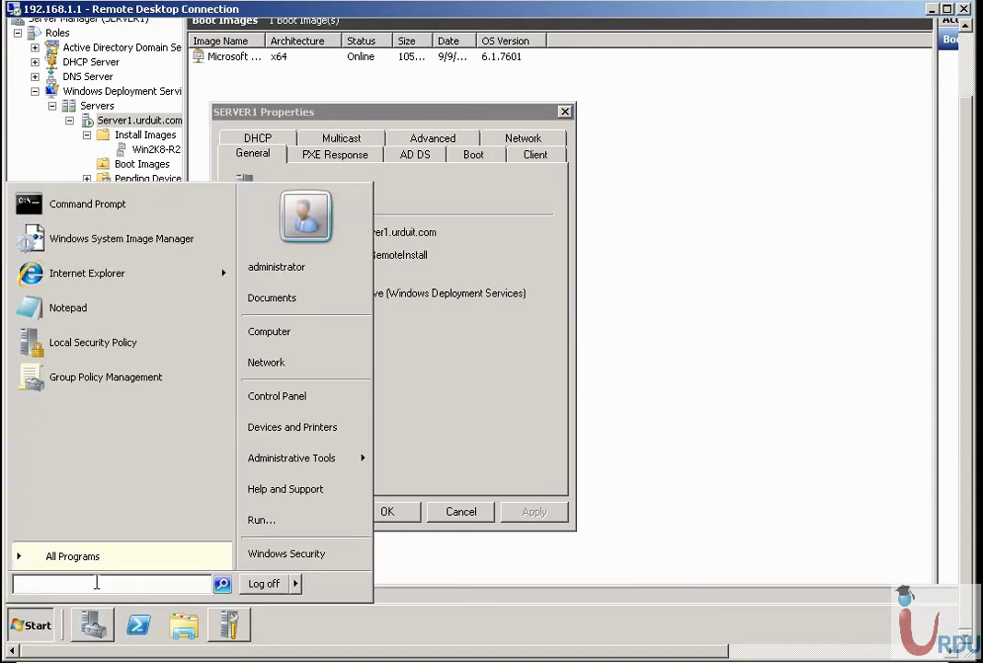
pyautogui.write('c:')
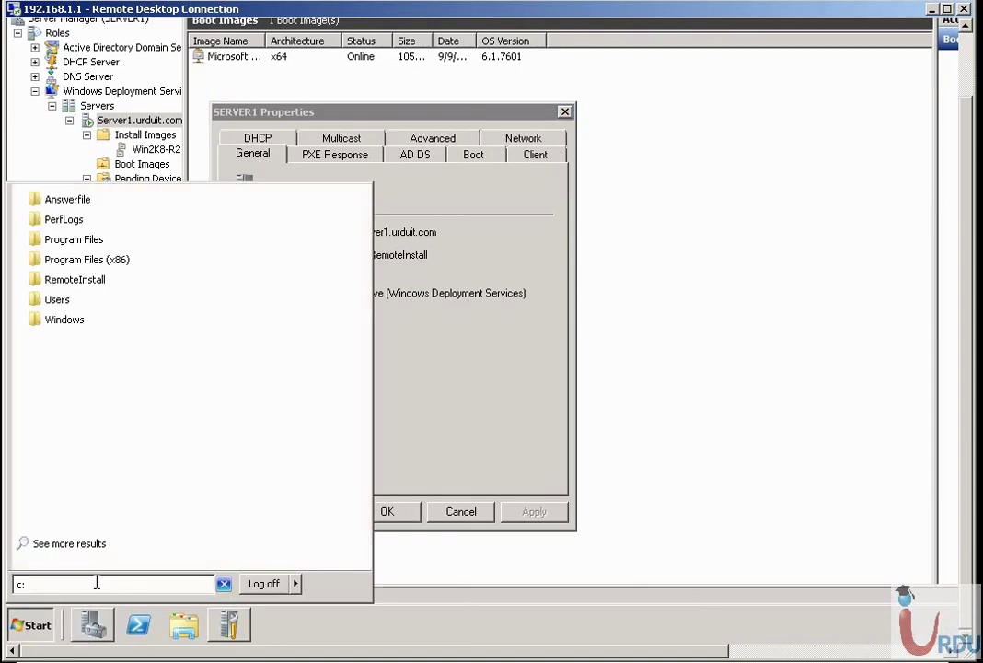
pyautogui.write('\\r')
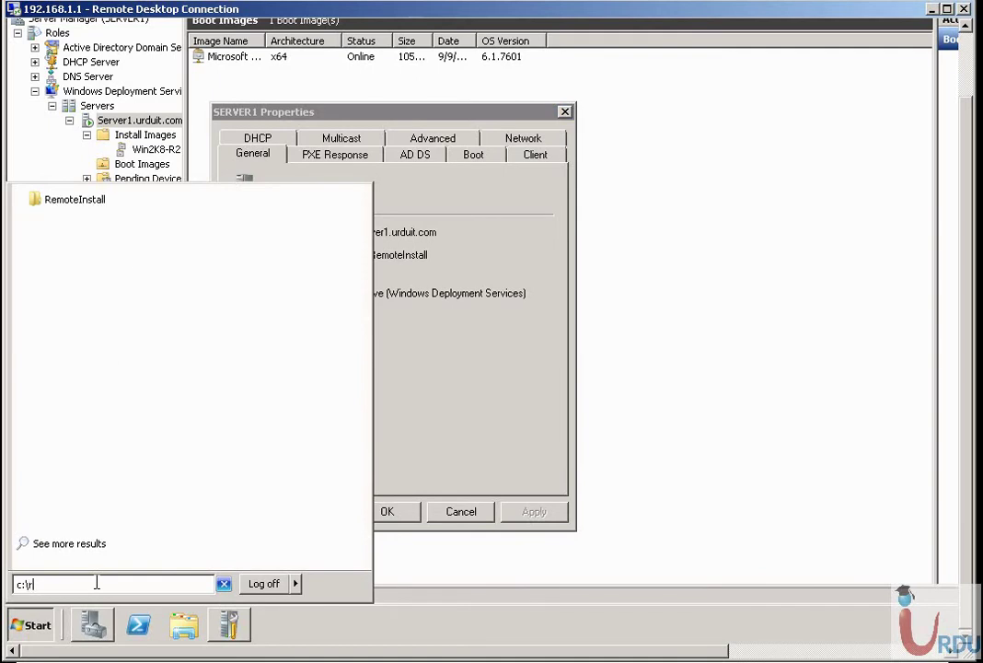
pyautogui.press('Down')
pyautogui.press('Return')
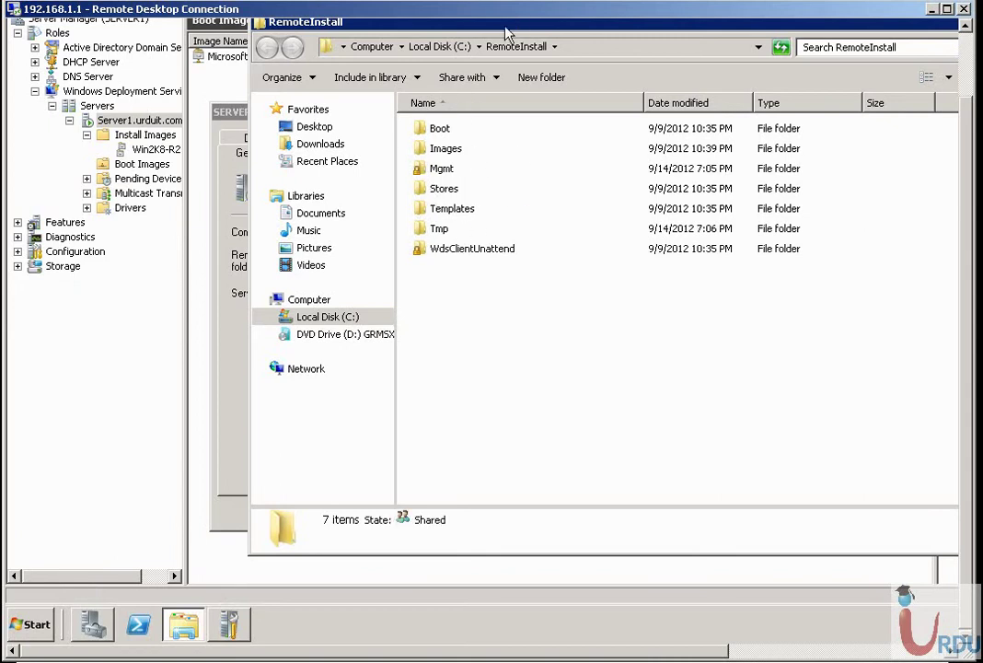
# Browse to Images\Win2K8-R2, view install.wim's properties, and select Res.RWM.
pyautogui.moveTo(520, 23); pyautogui.dragTo(406, 95)
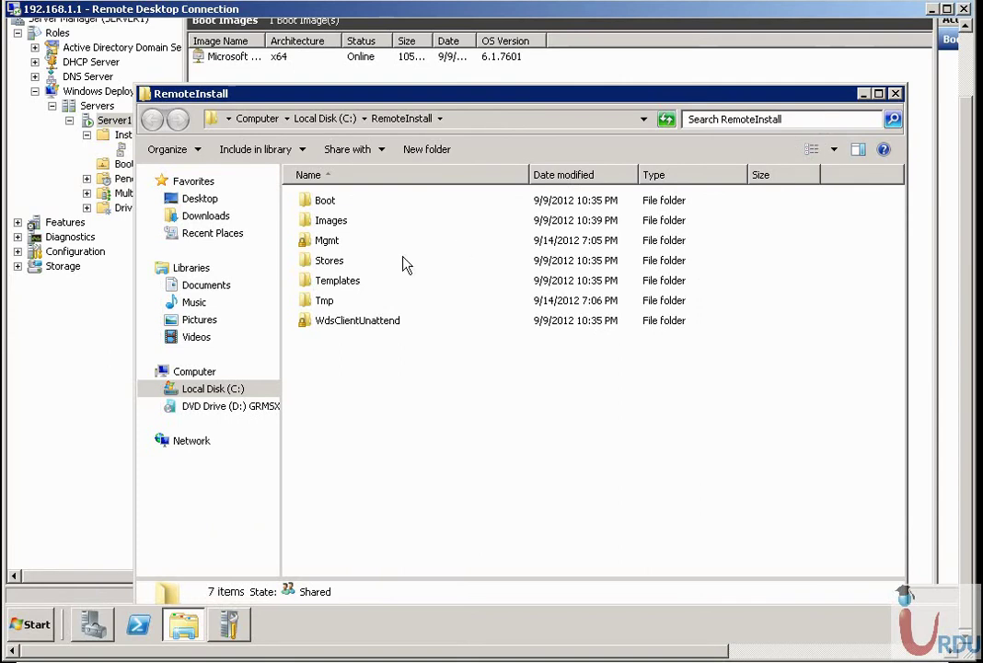
pyautogui.doubleClick(328, 220)
pyautogui.doubleClick(343, 204)
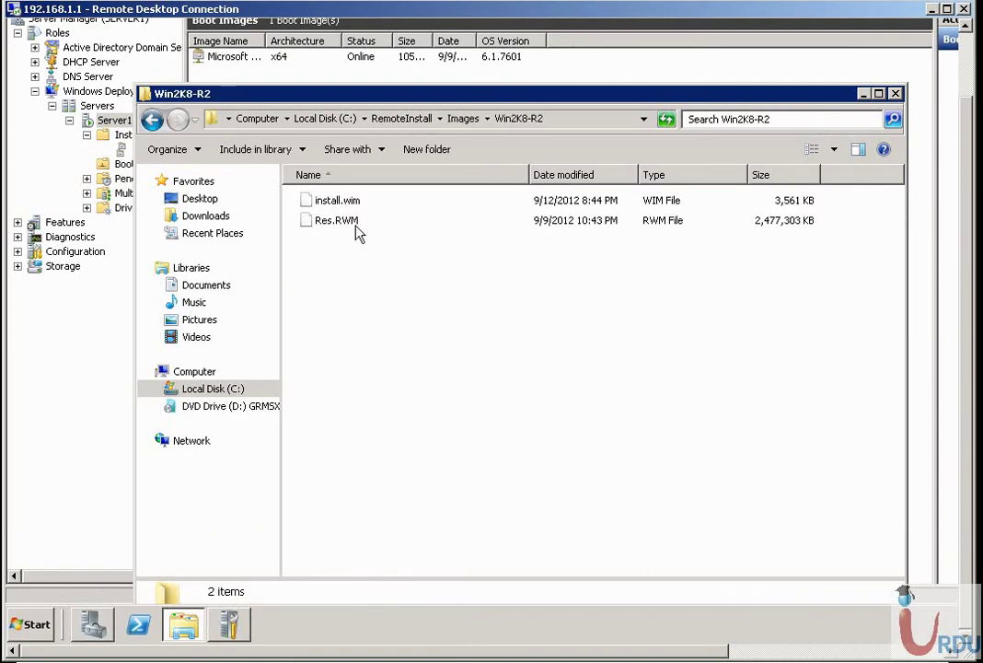
pyautogui.click(353, 205)
pyautogui.rightClick(353, 204)
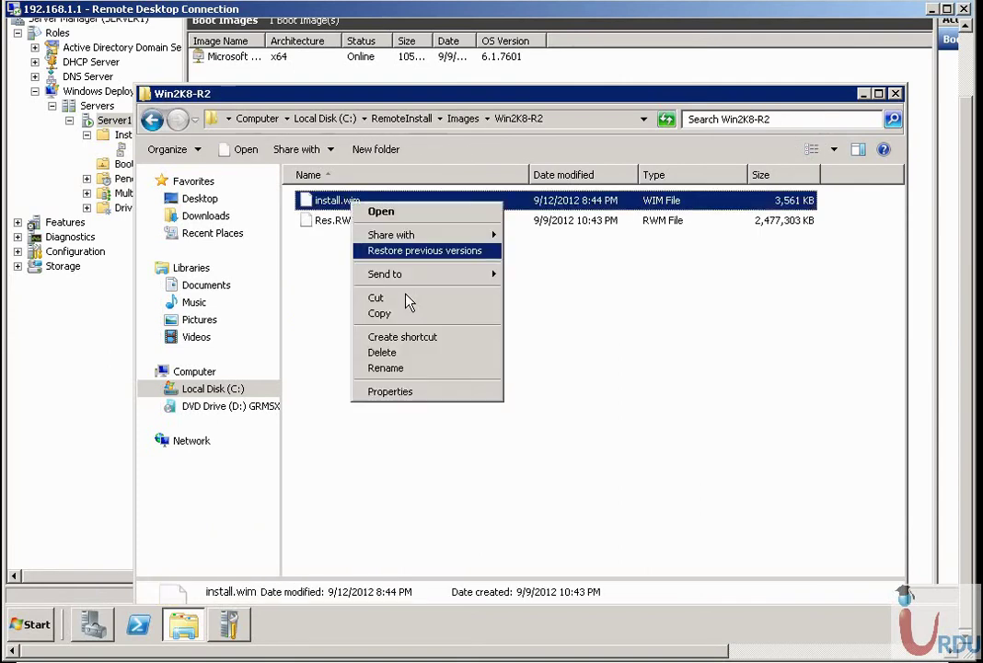
pyautogui.click(387, 391)
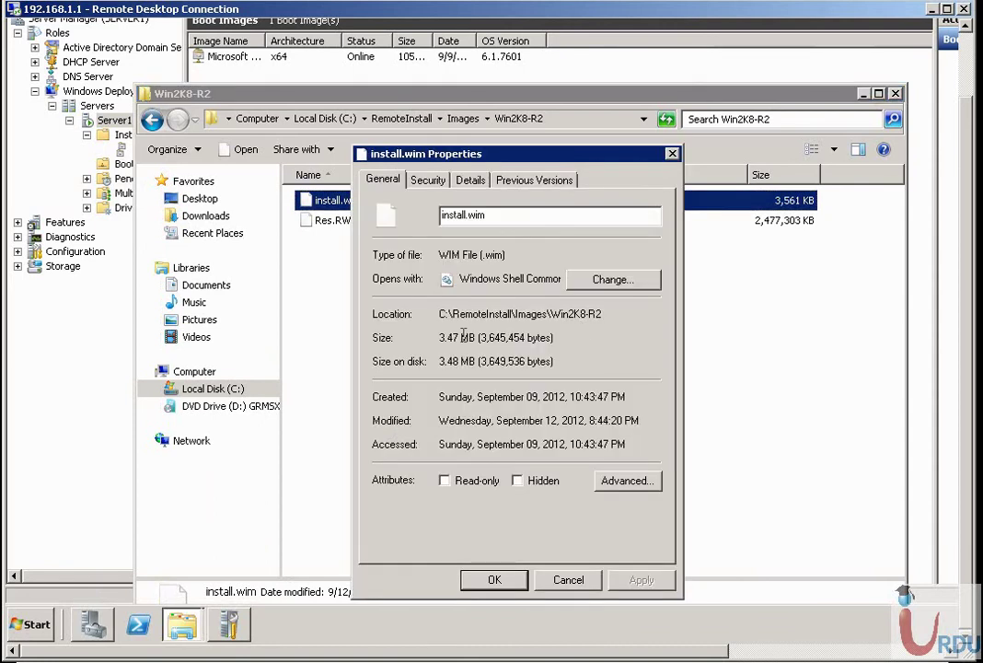
pyautogui.click(550, 579)
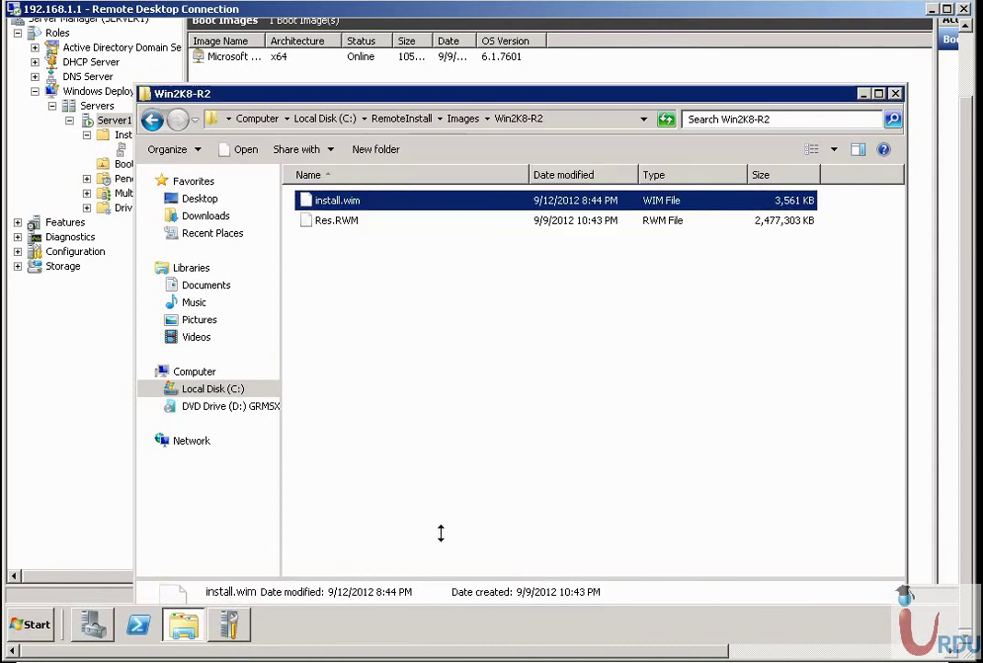
pyautogui.click(361, 221)
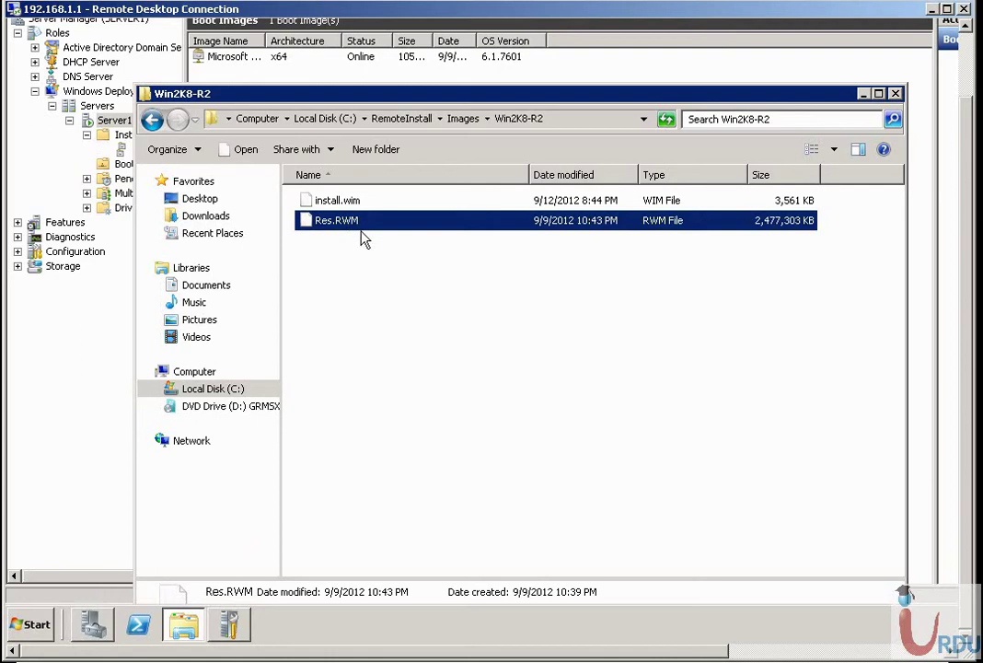
# Set PXE Response to respond to all client computers with a 7-second delay.
pyautogui.click(894, 93)
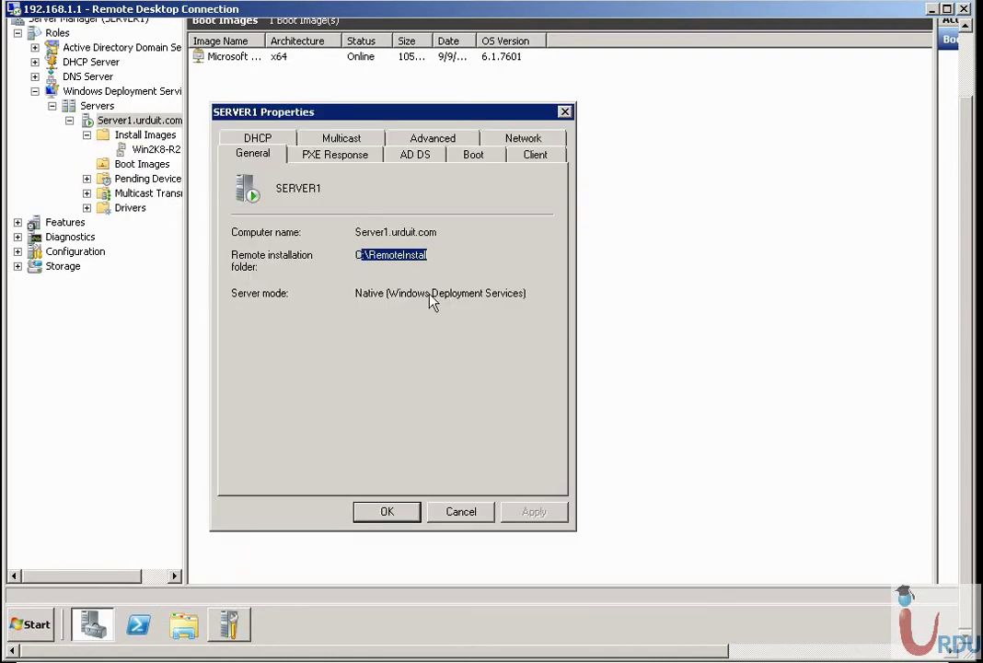
pyautogui.click(336, 155)
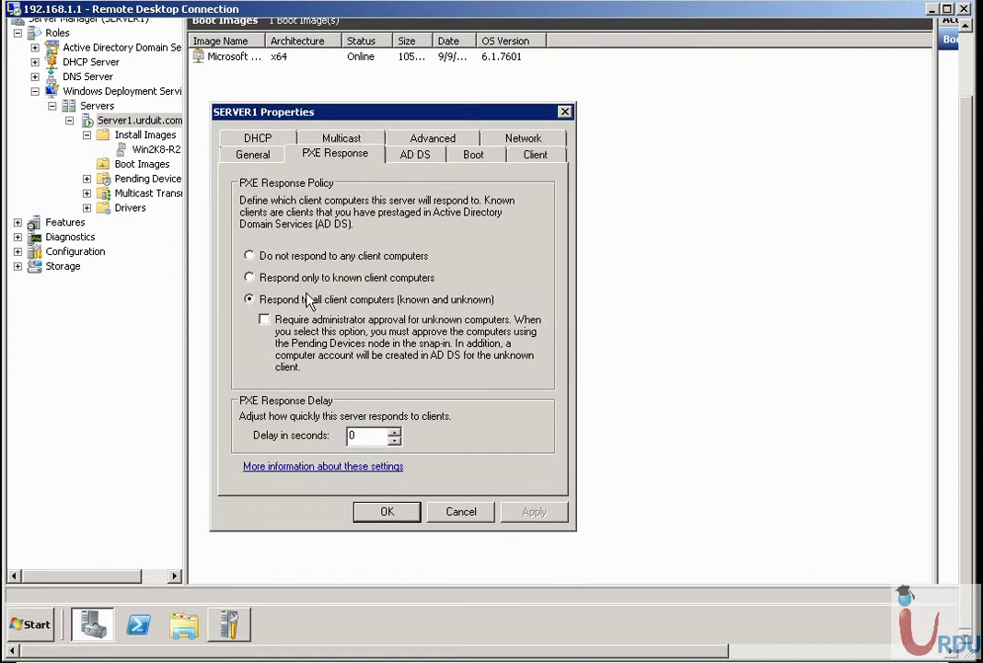
pyautogui.click(249, 256)
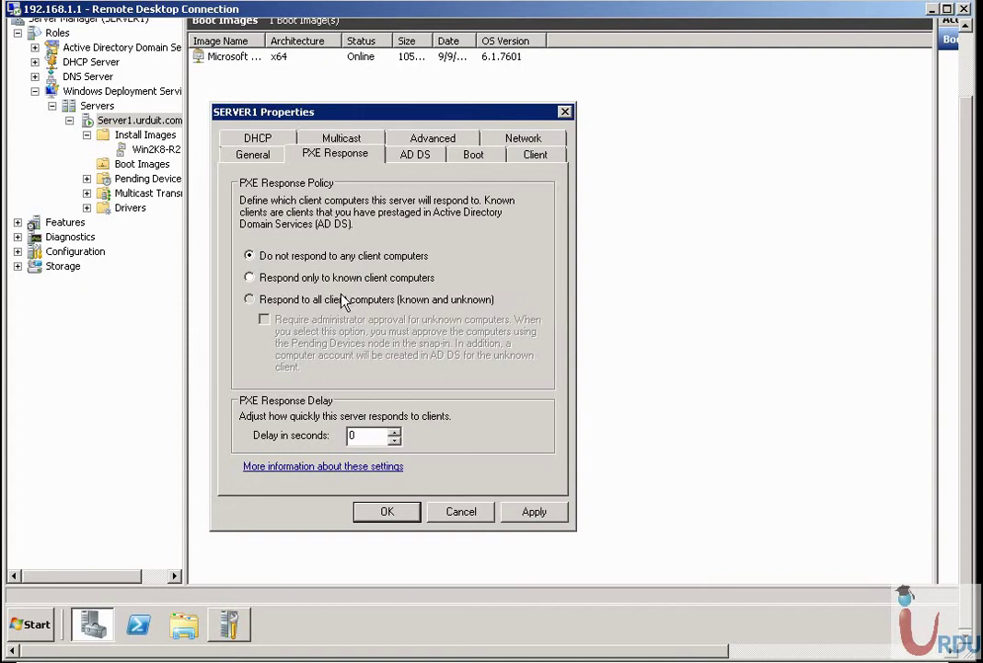
pyautogui.click(314, 299)
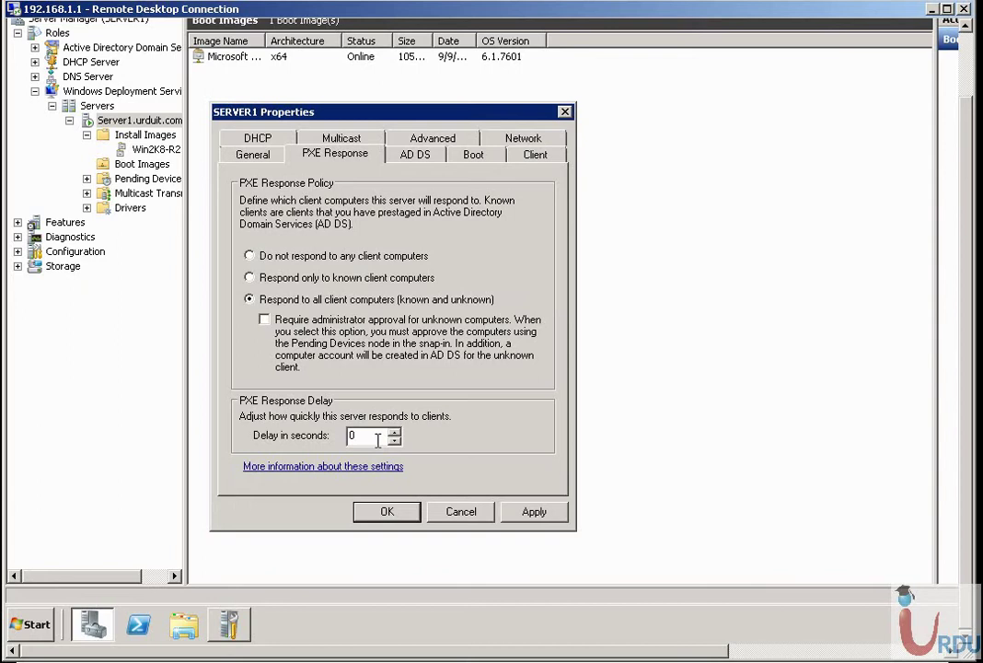
pyautogui.click(393, 436)
pyautogui.click(393, 432)
# On the AD DS tab, change the client naming format from %61Username%# to %Server%#.
pyautogui.click(415, 154)
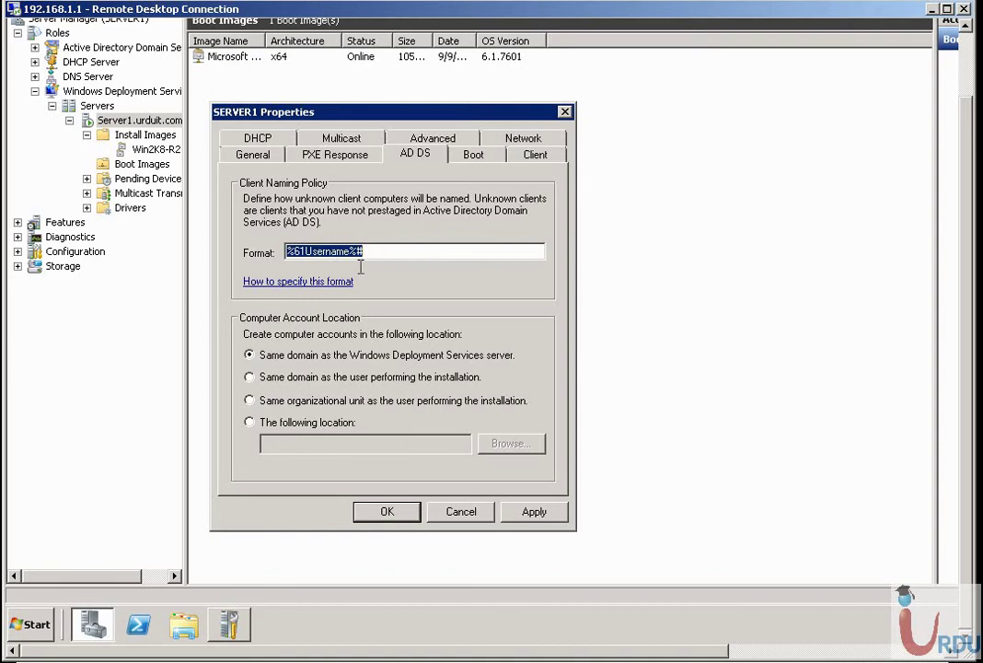
pyautogui.click(331, 250)
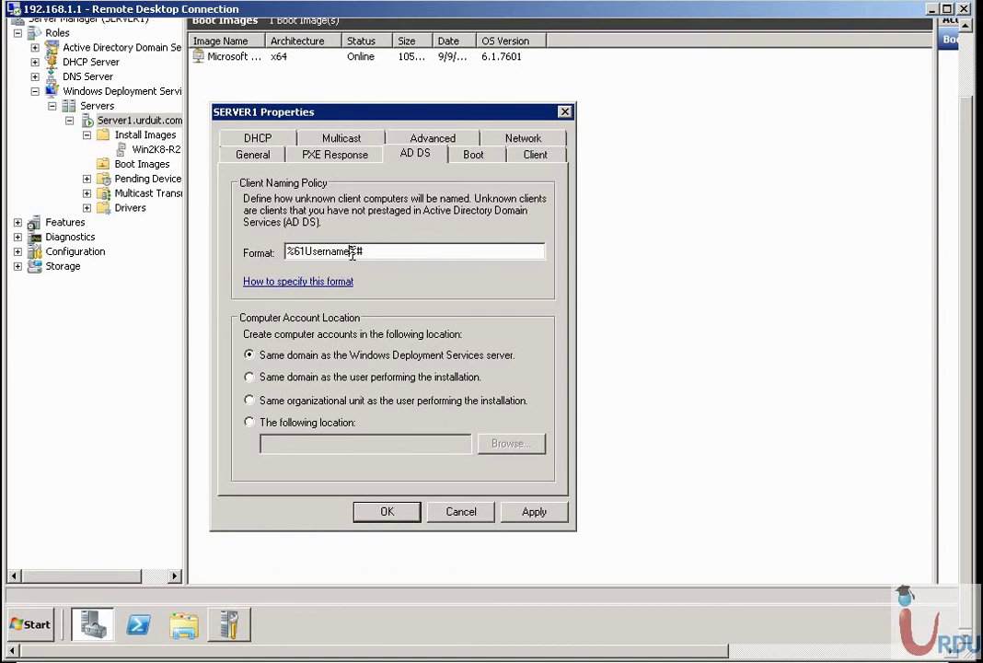
pyautogui.doubleClick(332, 251)
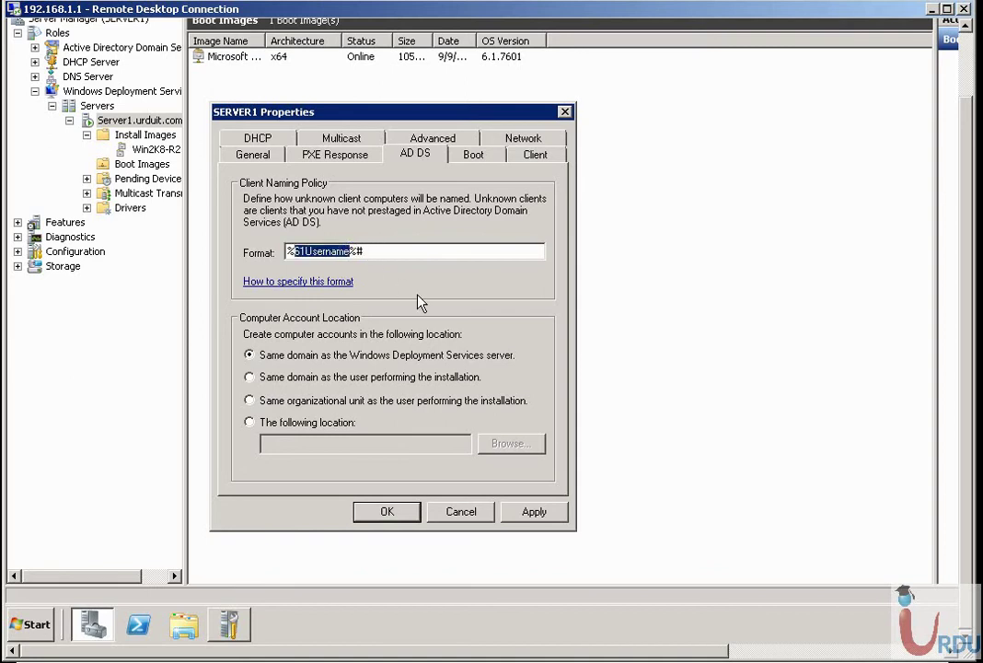
pyautogui.write('Win2k')
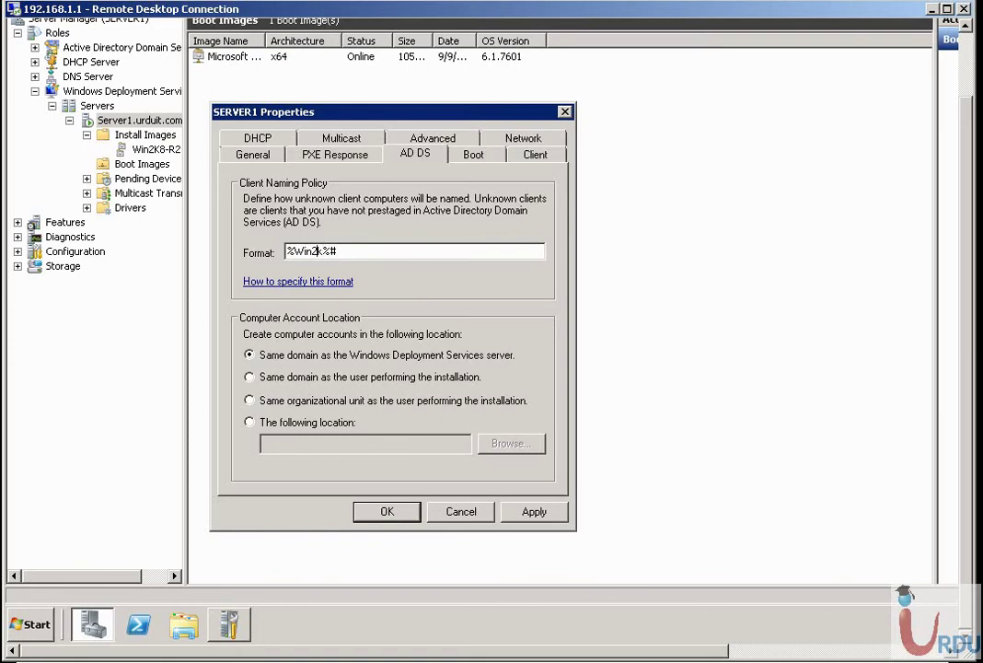
pyautogui.moveTo(324, 251); pyautogui.dragTo(295, 251)
pyautogui.write('Server')
# Dismiss the invalid naming policy error and trim the format to Server#.
pyautogui.click(471, 156)
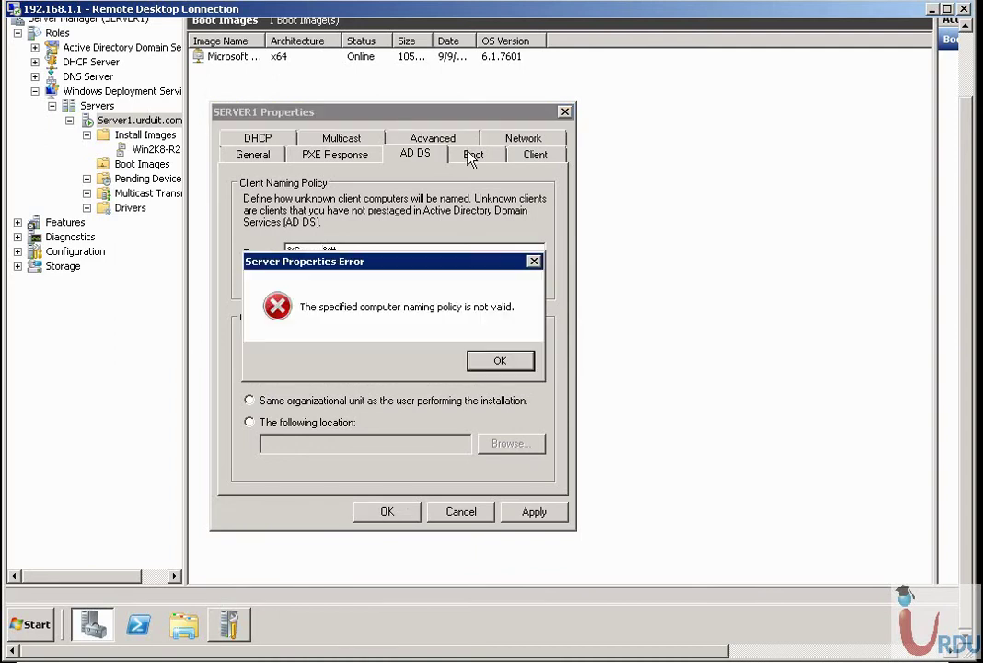
pyautogui.click(502, 361)
pyautogui.click(322, 251)
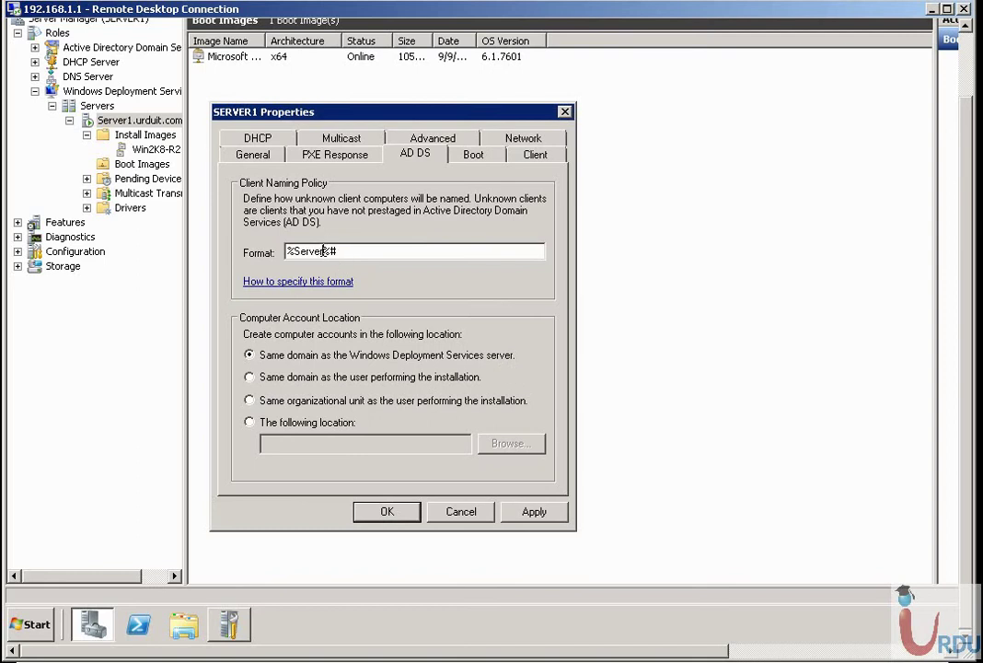
pyautogui.press('BackSpace')
pyautogui.press('Home')
pyautogui.press('Delete')
# Dismiss the naming policy error again and cancel the server properties without saving.
pyautogui.click(470, 163)
pyautogui.click(502, 361)
pyautogui.click(440, 508)
pyautogui.rightClick(143, 164)
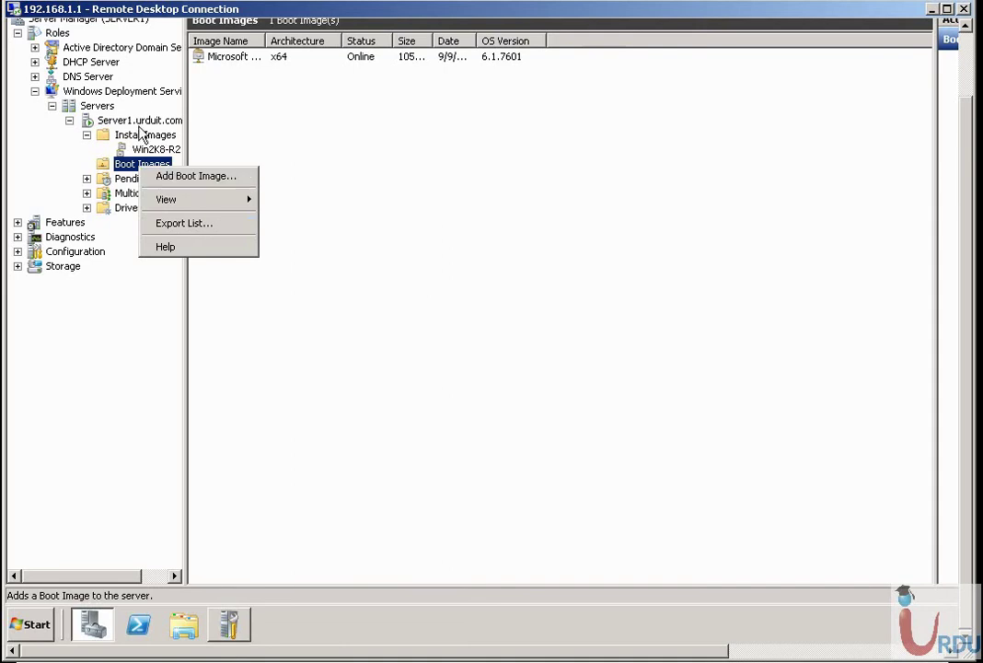
# Reopen Server1.urduit.com's properties on the AD DS tab and inspect the %61Username%# format.
pyautogui.rightClick(138, 122)
pyautogui.click(184, 135)
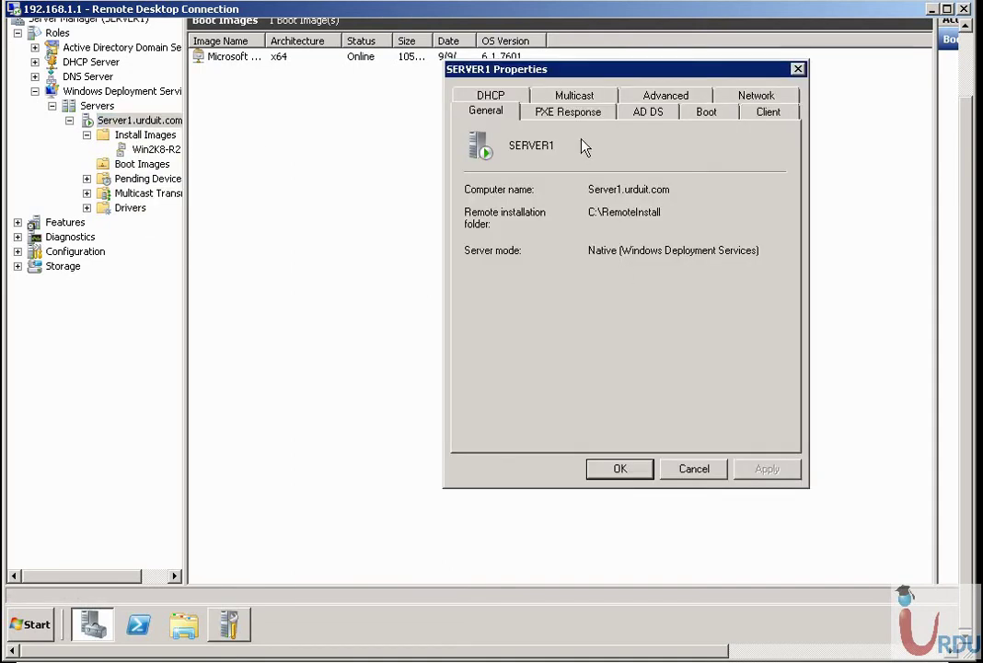
pyautogui.click(587, 113)
pyautogui.click(650, 114)
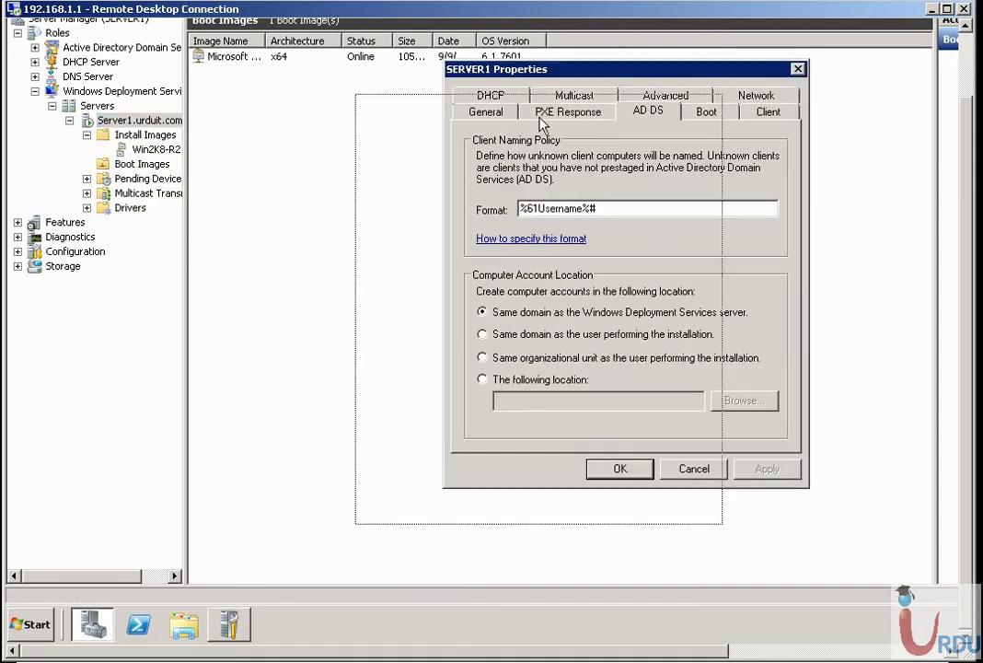
pyautogui.moveTo(580, 108); pyautogui.dragTo(486, 153)
pyautogui.click(423, 252)
pyautogui.press('Right')
pyautogui.hotkey('shift', 'Right')
pyautogui.hotkey('shift', 'Right')
pyautogui.hotkey('shift', 'Right')
pyautogui.hotkey('shift', 'Right')
pyautogui.hotkey('shift', 'Right')
pyautogui.hotkey('shift', 'Right')
pyautogui.hotkey('shift', 'Right')
pyautogui.hotkey('shift', 'Right')
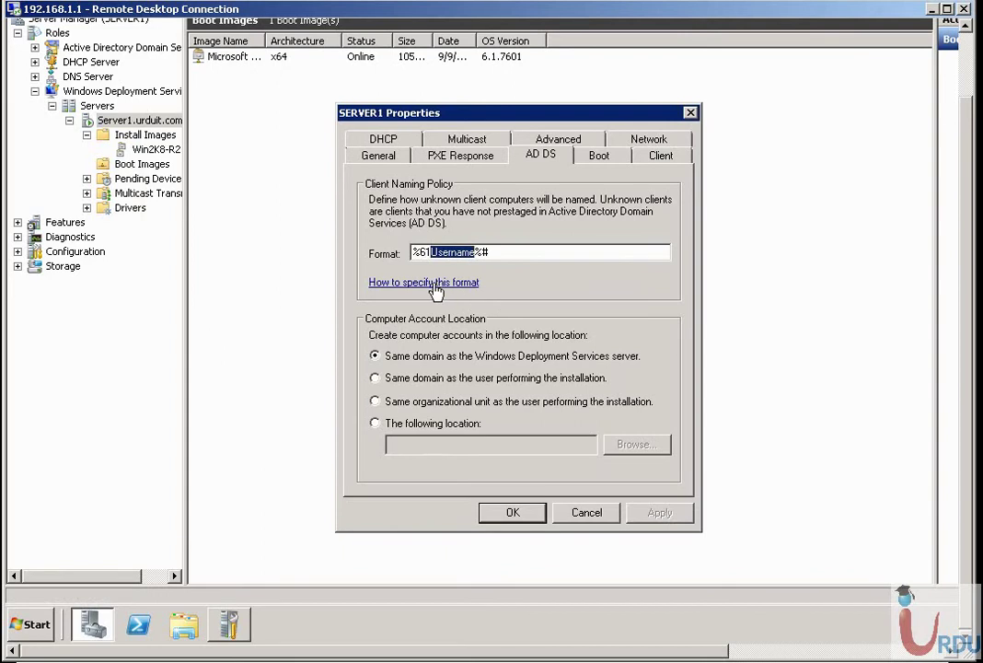
# Read the naming-format help variables, including the [0][n] counter and %3Last%02# example.
pyautogui.click(442, 285)
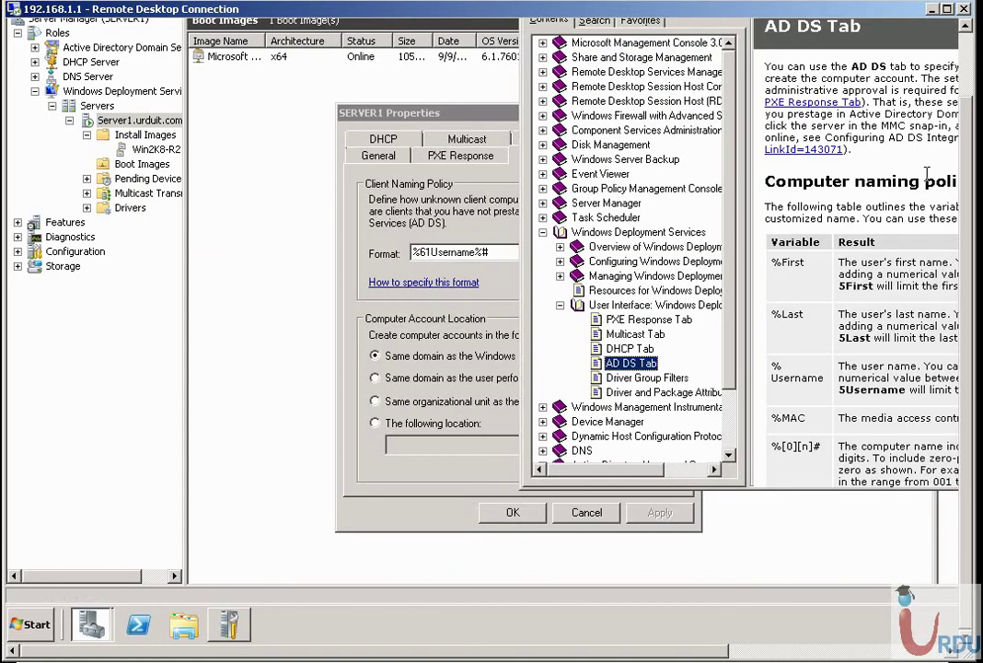
pyautogui.scroll(-1, 807, 418)
pyautogui.click(807, 418)
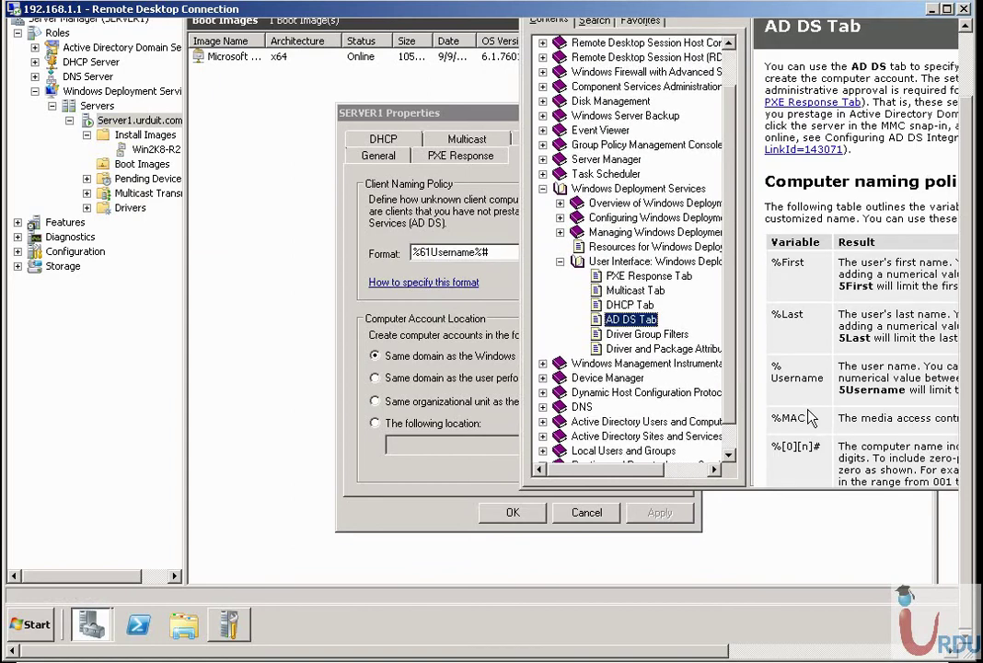
pyautogui.scroll(-3, 807, 422)
pyautogui.moveTo(783, 315); pyautogui.dragTo(813, 315)
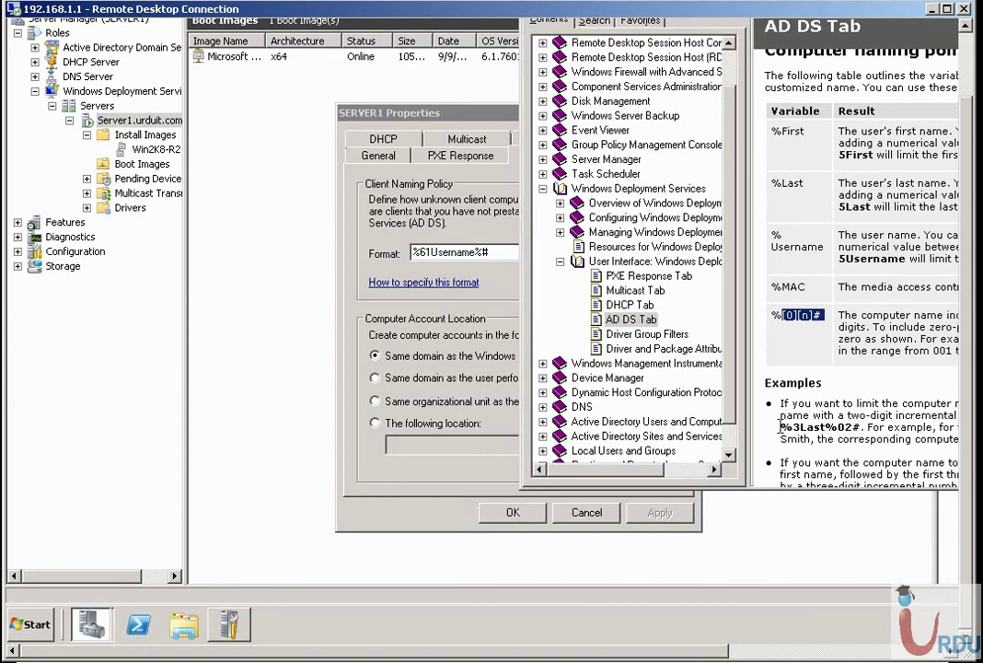
pyautogui.moveTo(781, 427); pyautogui.dragTo(855, 427)
pyautogui.click(800, 333)
pyautogui.click(489, 119)
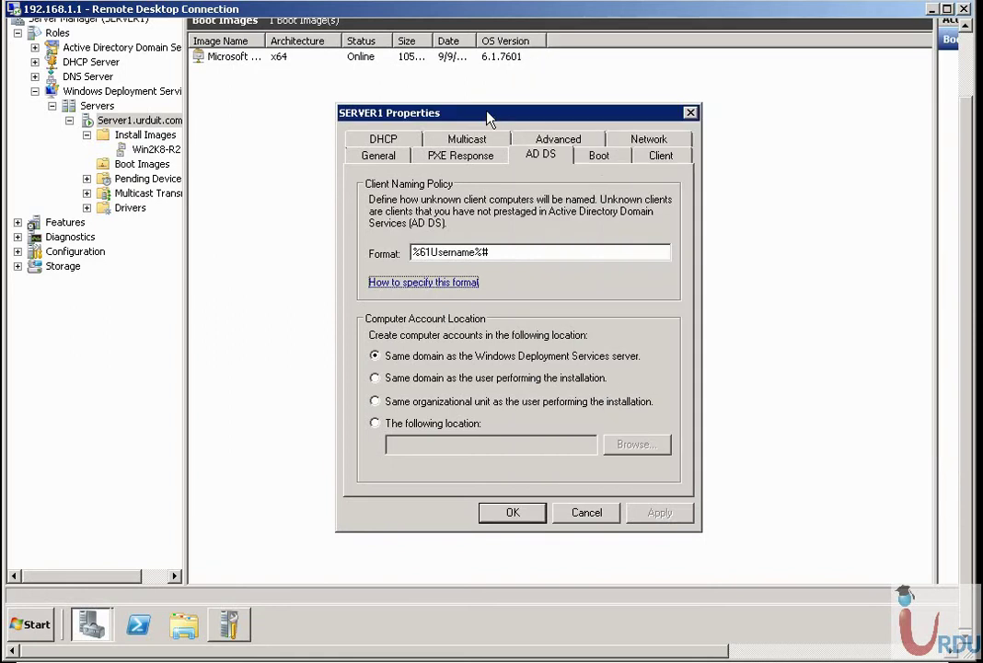
# Look over the Boot tab's PXE boot policy, then the Client tab's unattended installation settings.
pyautogui.click(599, 158)
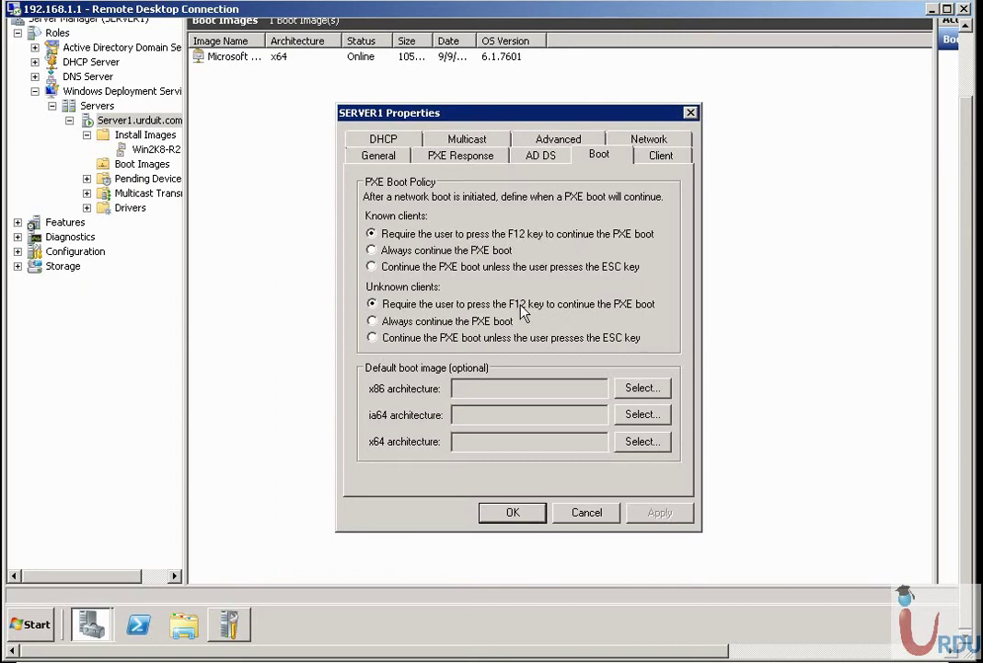
pyautogui.click(656, 162)
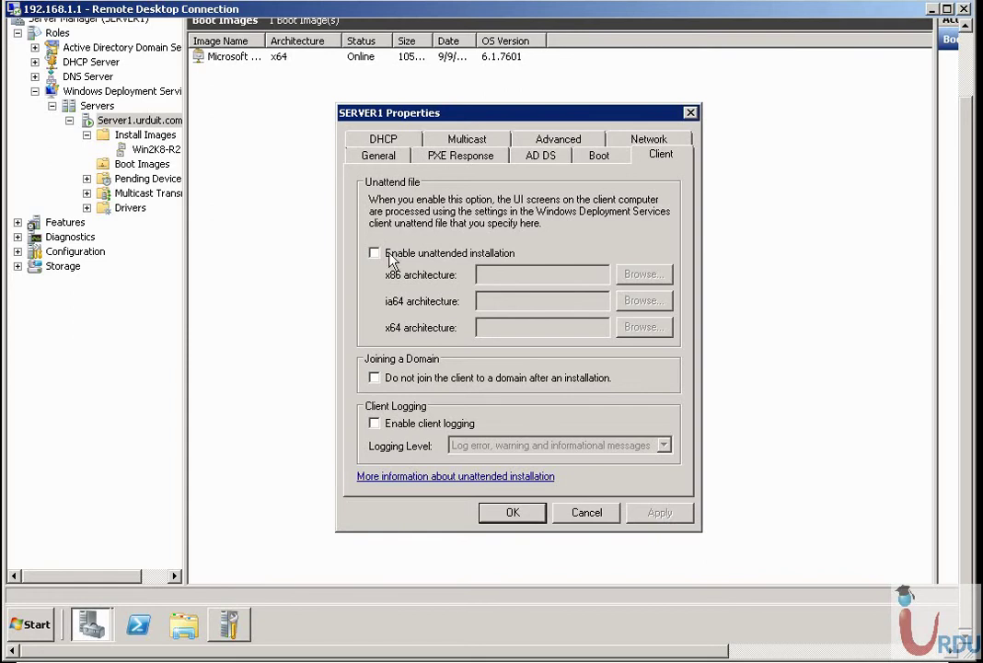
# Review the Network, Advanced, Multicast and DHCP tabs, accept with OK, and minimize the session.
pyautogui.click(638, 143)
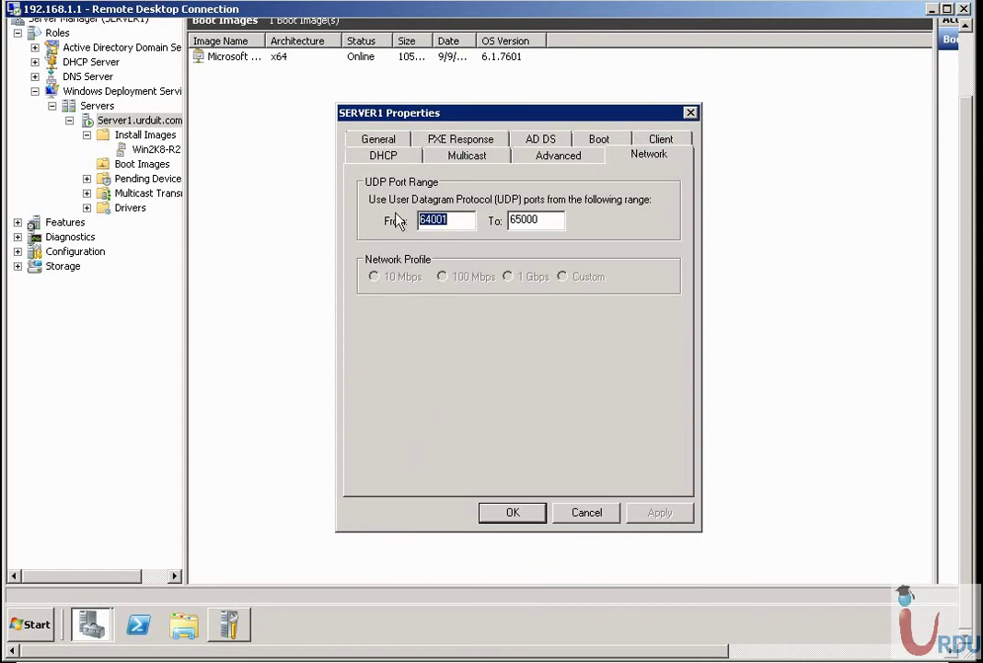
pyautogui.click(558, 156)
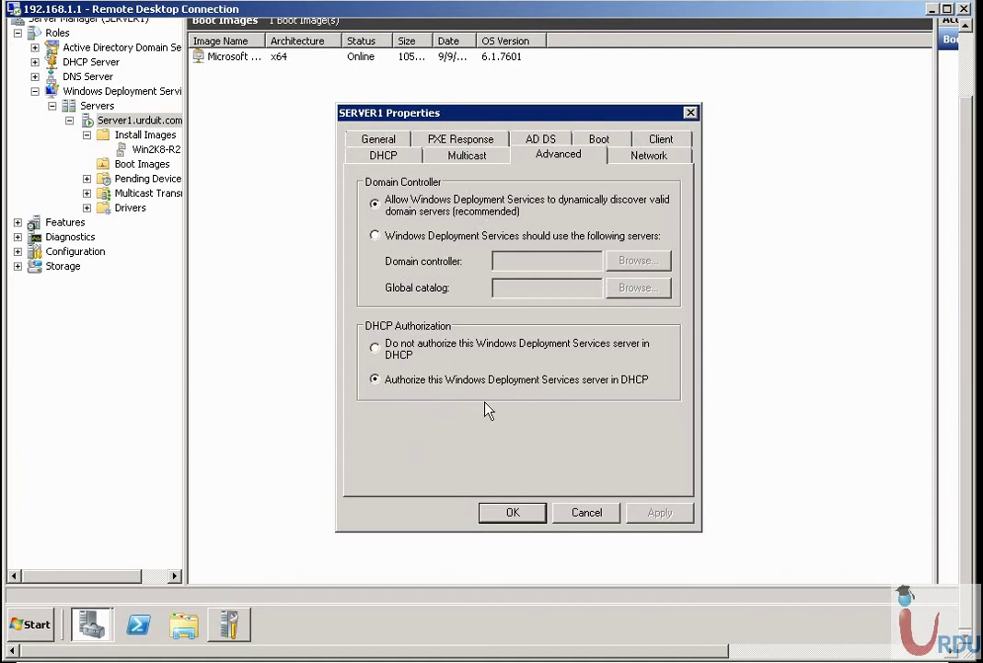
pyautogui.click(469, 158)
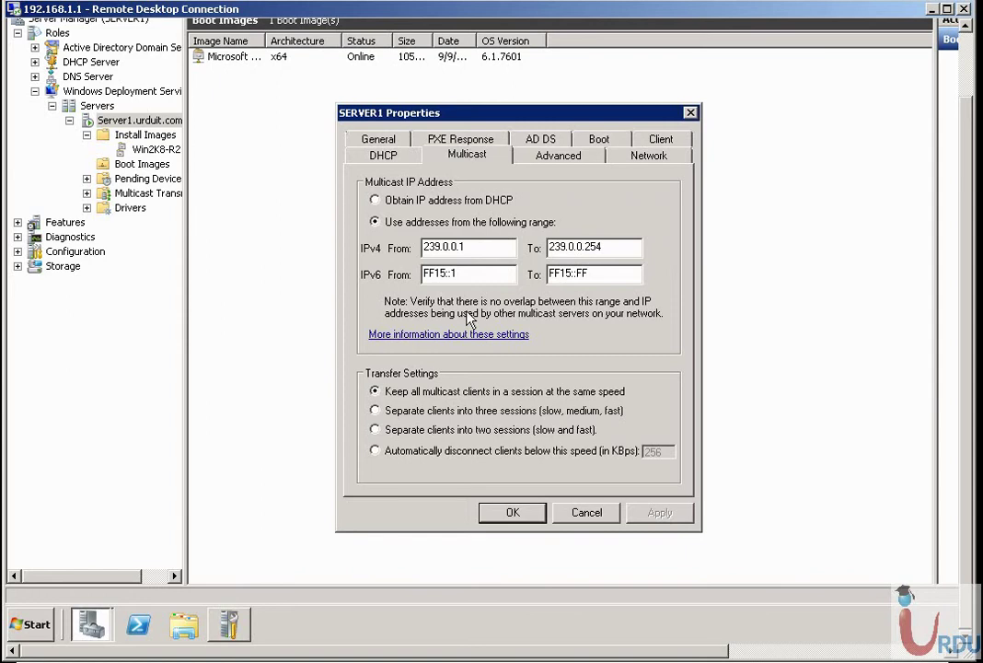
pyautogui.click(405, 159)
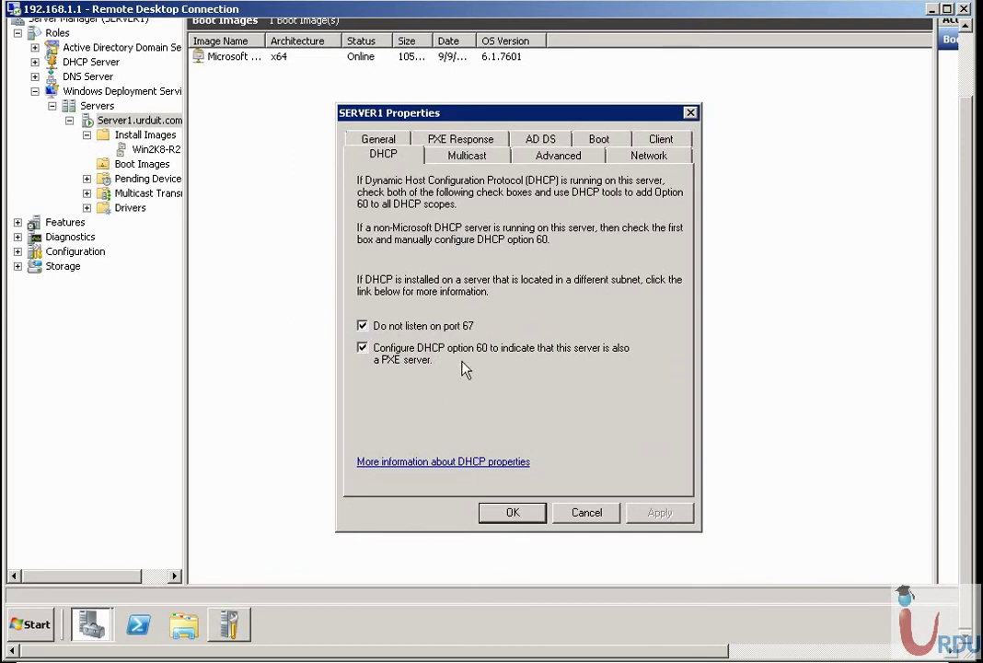
pyautogui.click(516, 520)
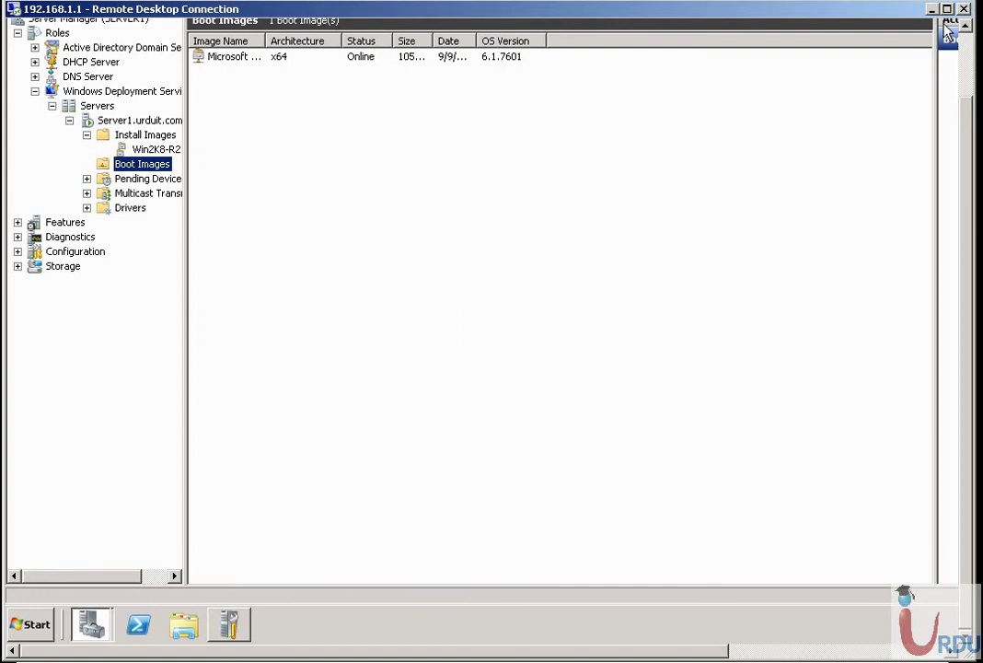
pyautogui.click(931, 8)
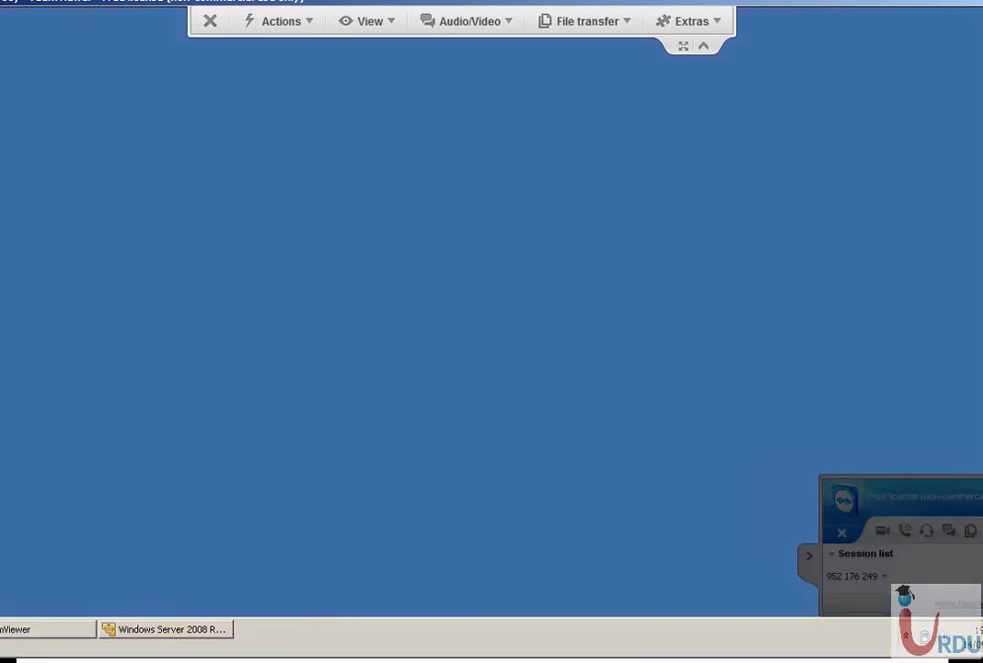
# Launch VMware Player from the Start menu and bring its window fully on screen.
pyautogui.press('super')
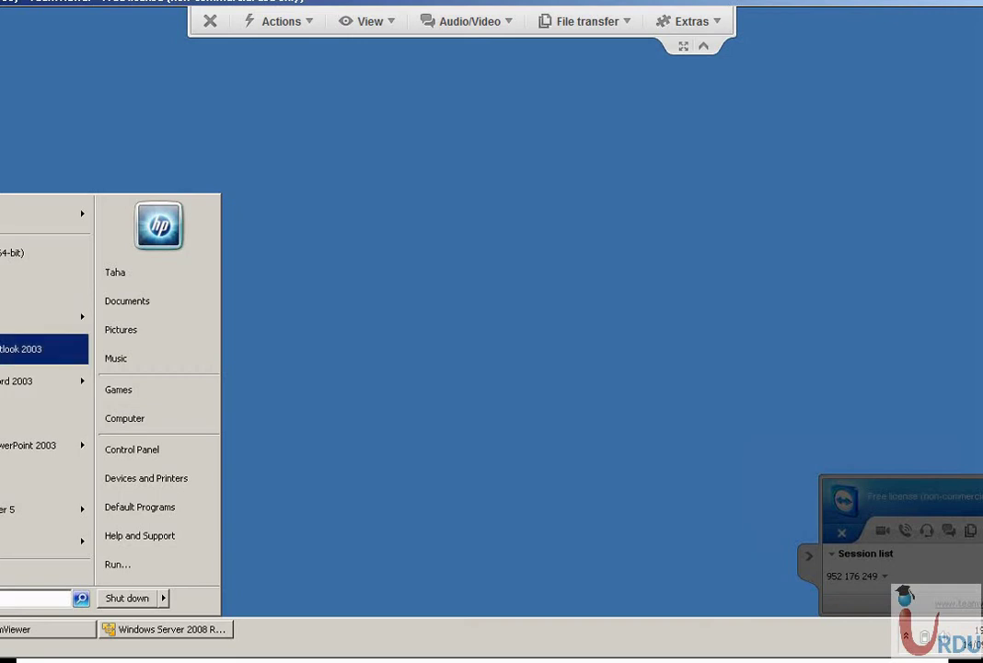
pyautogui.click(3, 318)
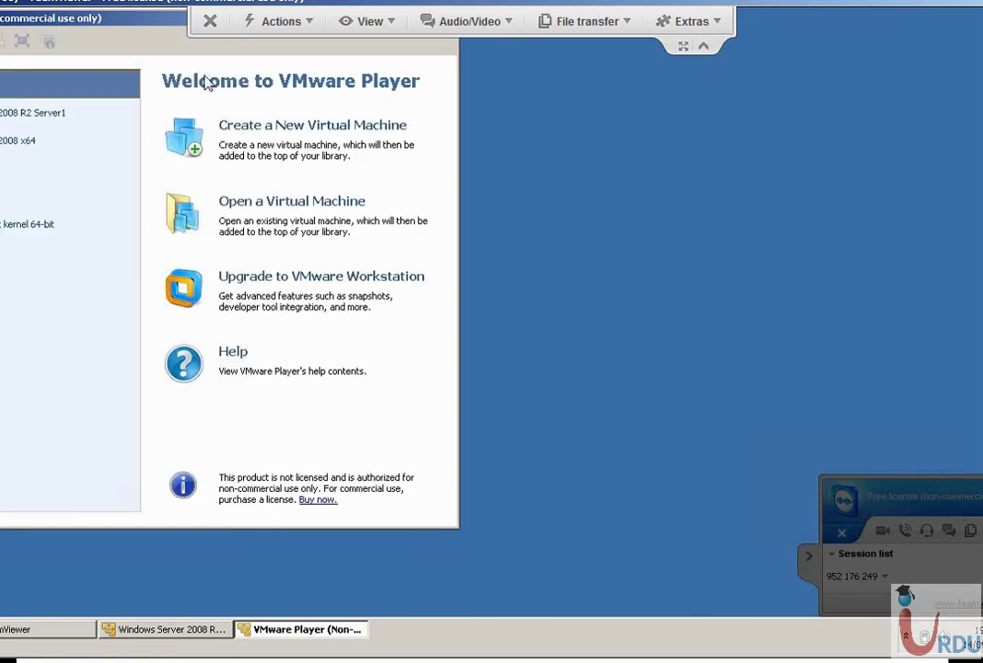
pyautogui.moveTo(93, 23); pyautogui.dragTo(289, 105)
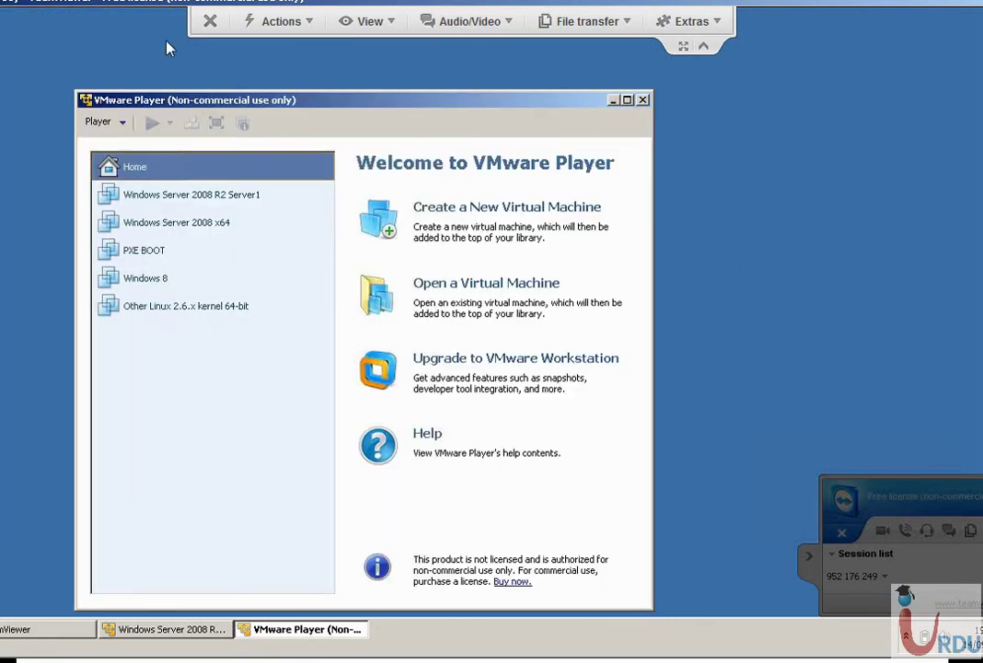
pyautogui.click(809, 559)
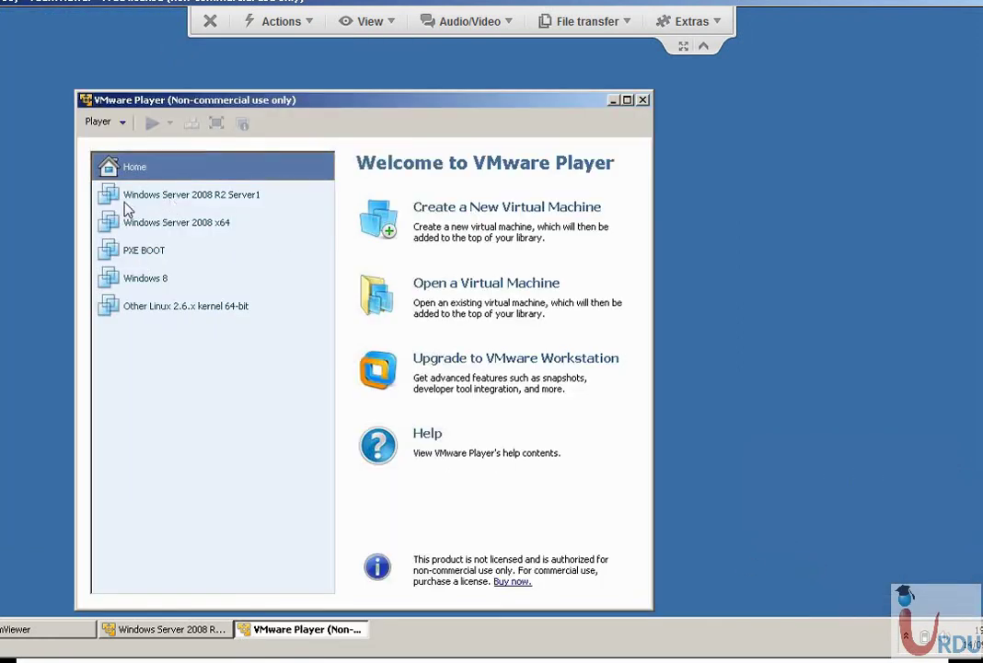
# Select the powered-off PXE BOOT virtual machine and open its context menu.
pyautogui.click(145, 103)
pyautogui.moveTo(152, 105); pyautogui.dragTo(184, 100)
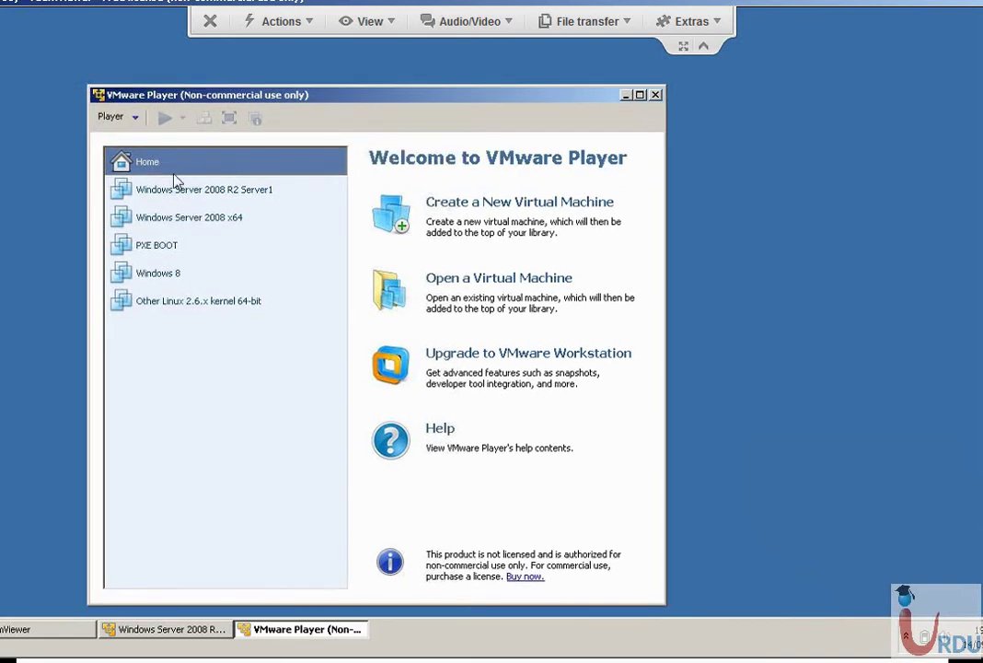
pyautogui.click(158, 254)
pyautogui.rightClick(157, 254)
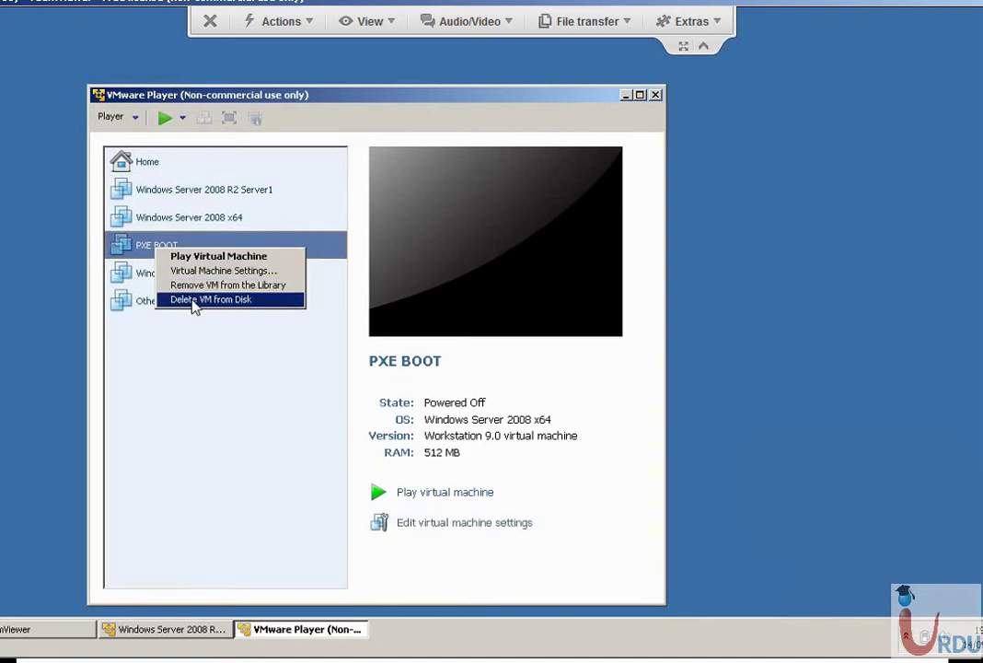
# Delete the PXE BOOT virtual machine from disk and start the New Virtual Machine Wizard.
pyautogui.click(196, 399)
pyautogui.rightClick(159, 255)
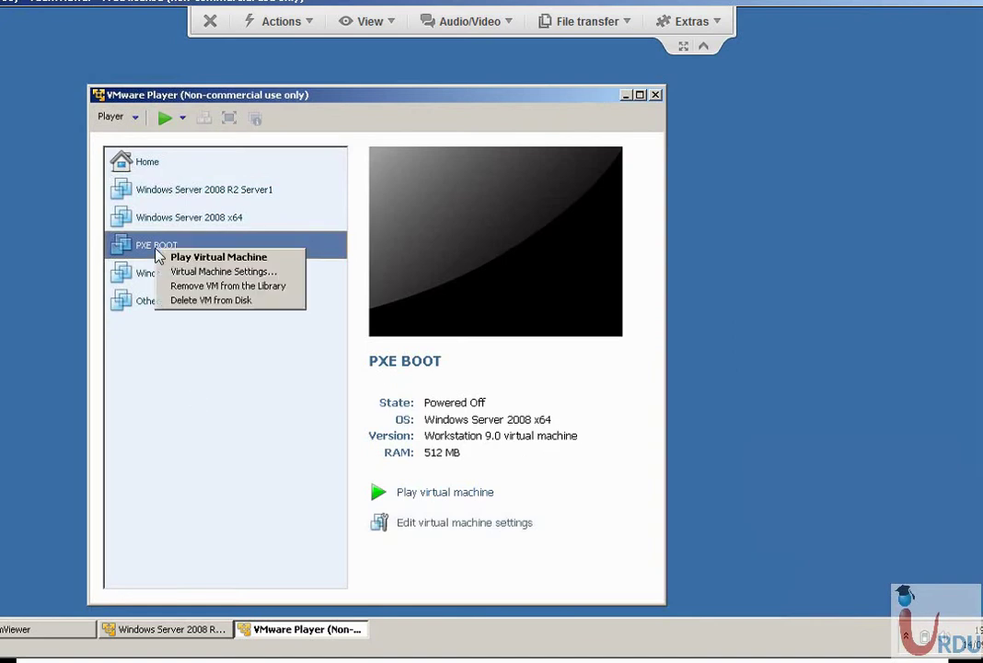
pyautogui.click(201, 301)
pyautogui.click(404, 386)
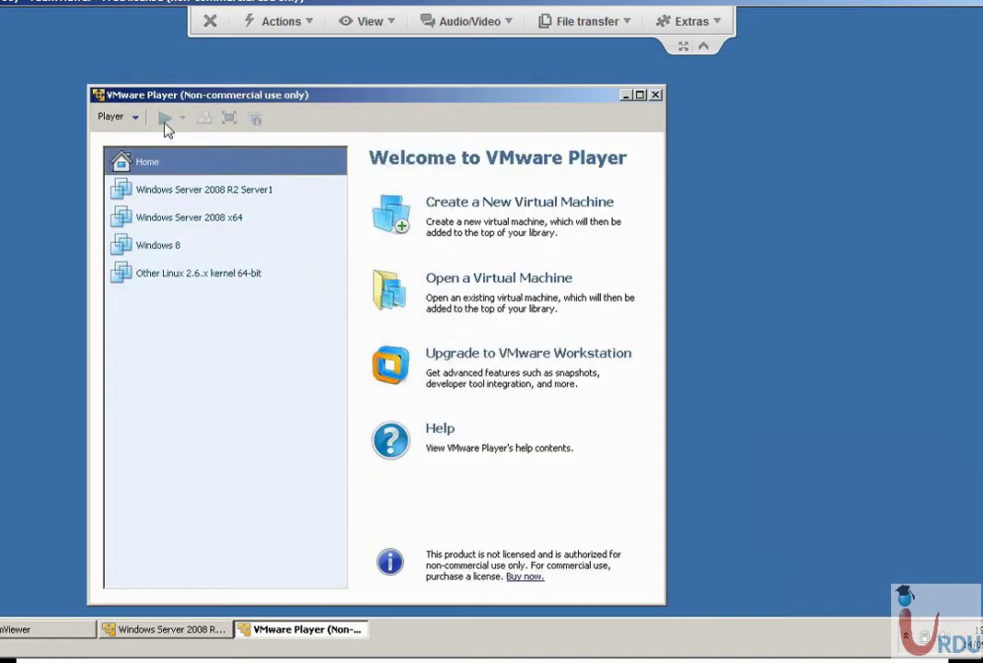
pyautogui.click(489, 224)
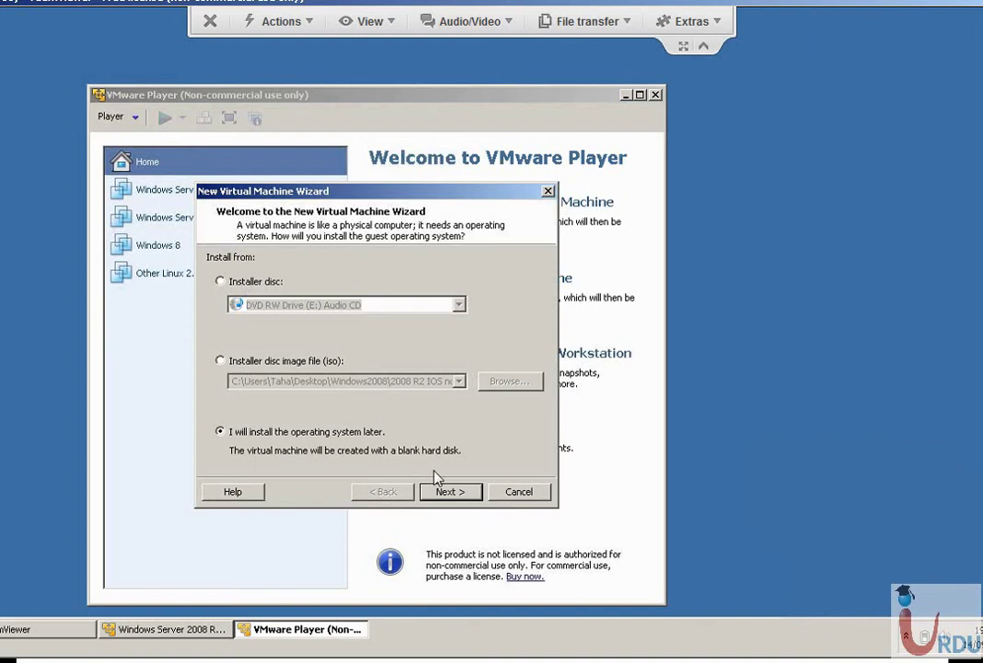
# Define a Windows Server 2008 x64 machine named PXE with a 40 GB split disk, OS installed later.
pyautogui.click(453, 491)
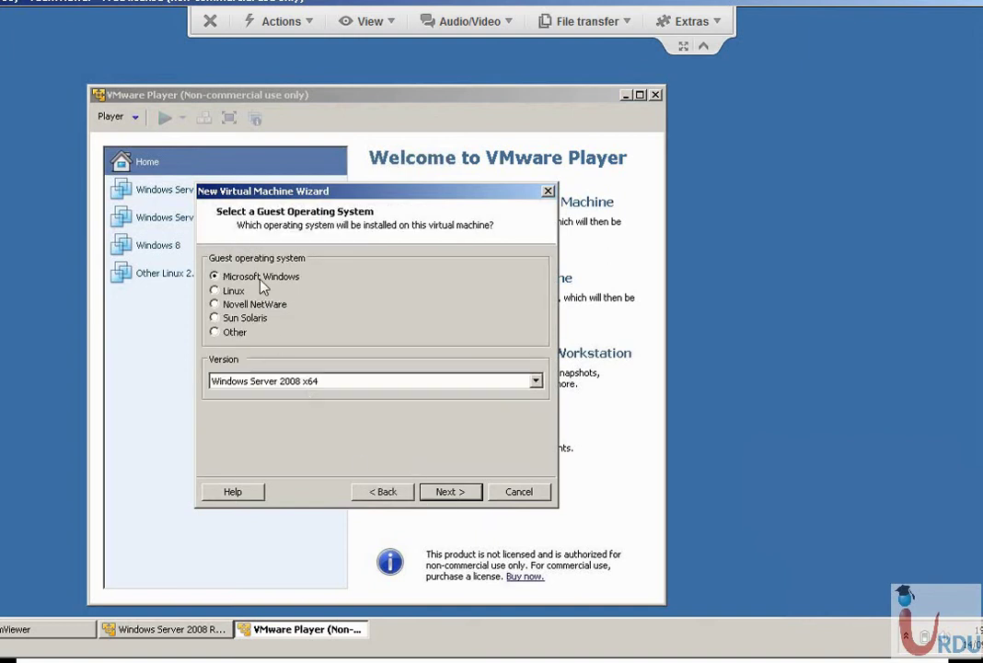
pyautogui.click(455, 492)
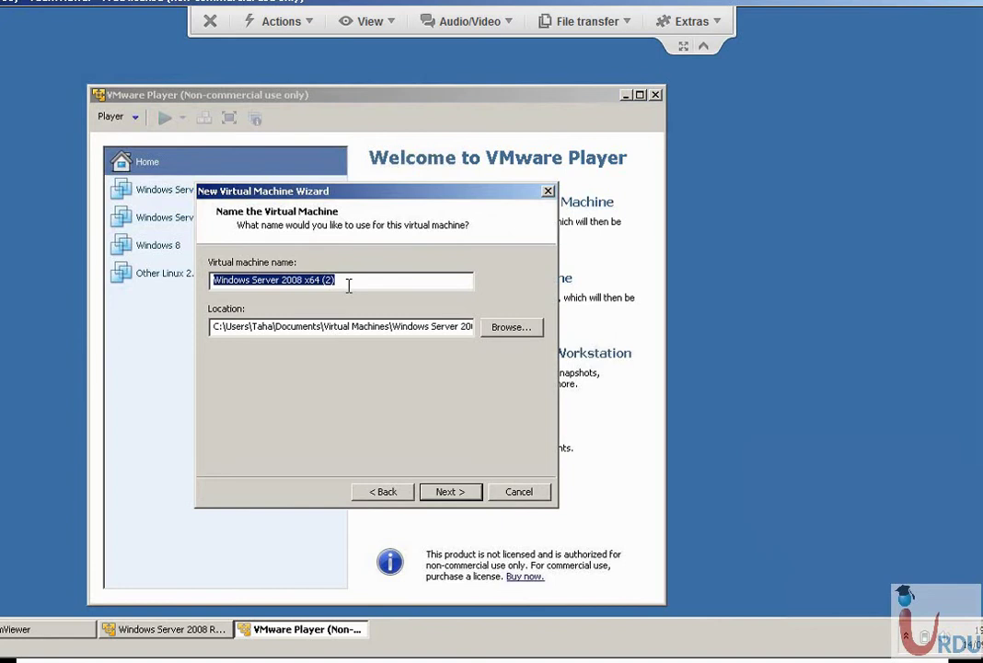
pyautogui.write('P')
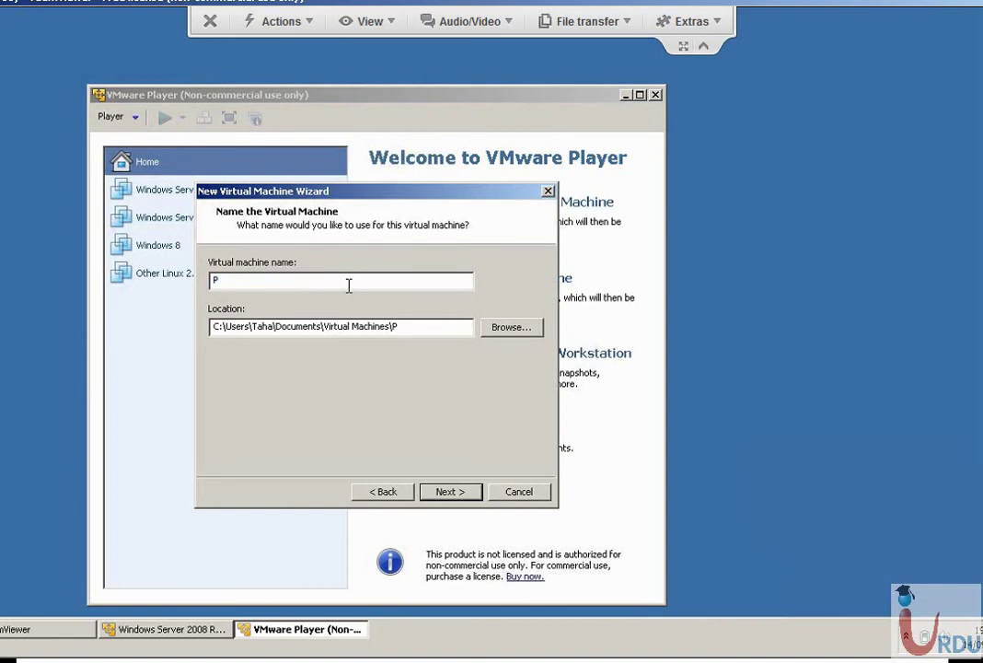
pyautogui.write('XE')
pyautogui.click(448, 491)
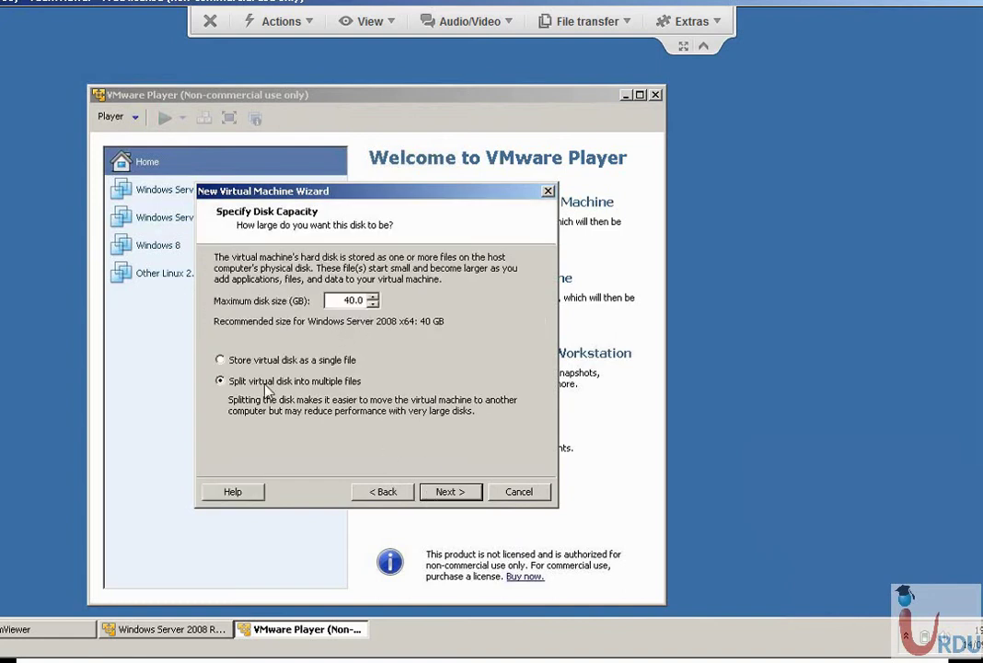
pyautogui.click(450, 491)
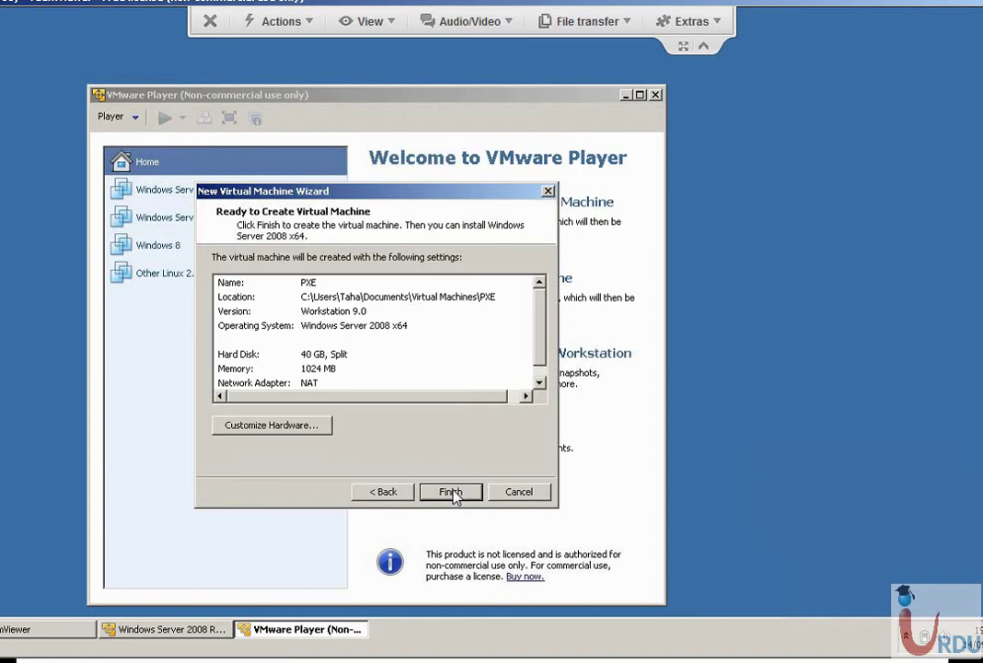
# Lower the new machine's memory to 512 MB in its hardware settings.
pyautogui.click(264, 426)
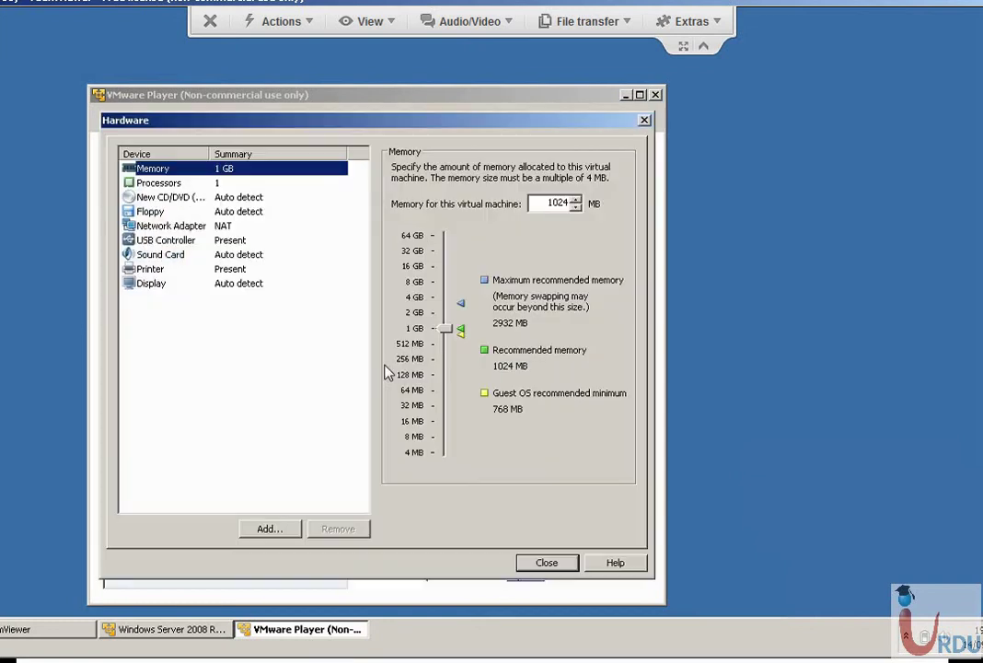
pyautogui.moveTo(445, 331); pyautogui.dragTo(446, 348)
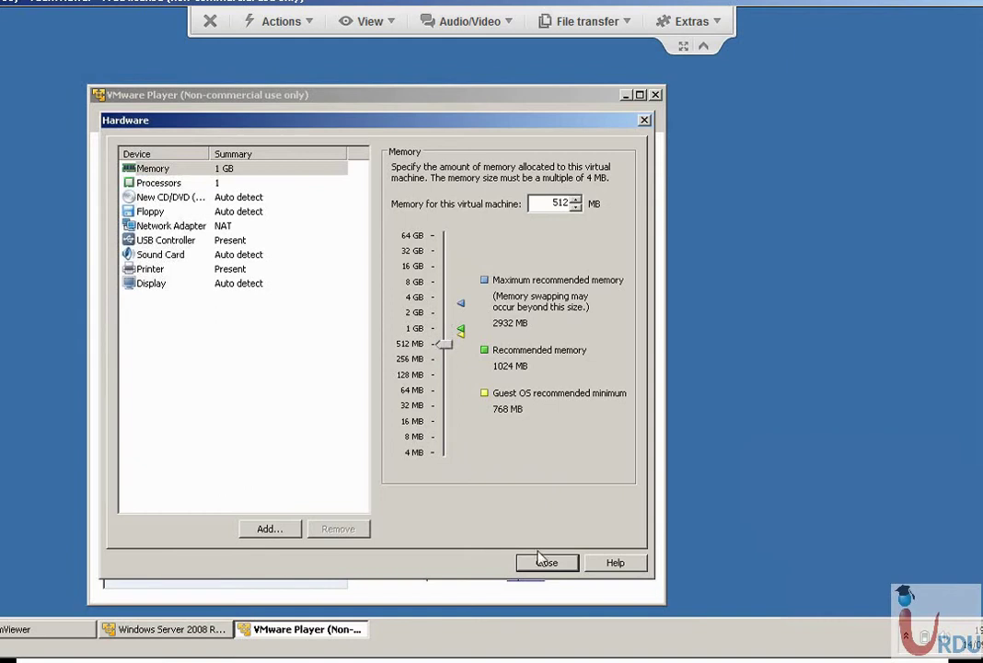
pyautogui.click(553, 567)
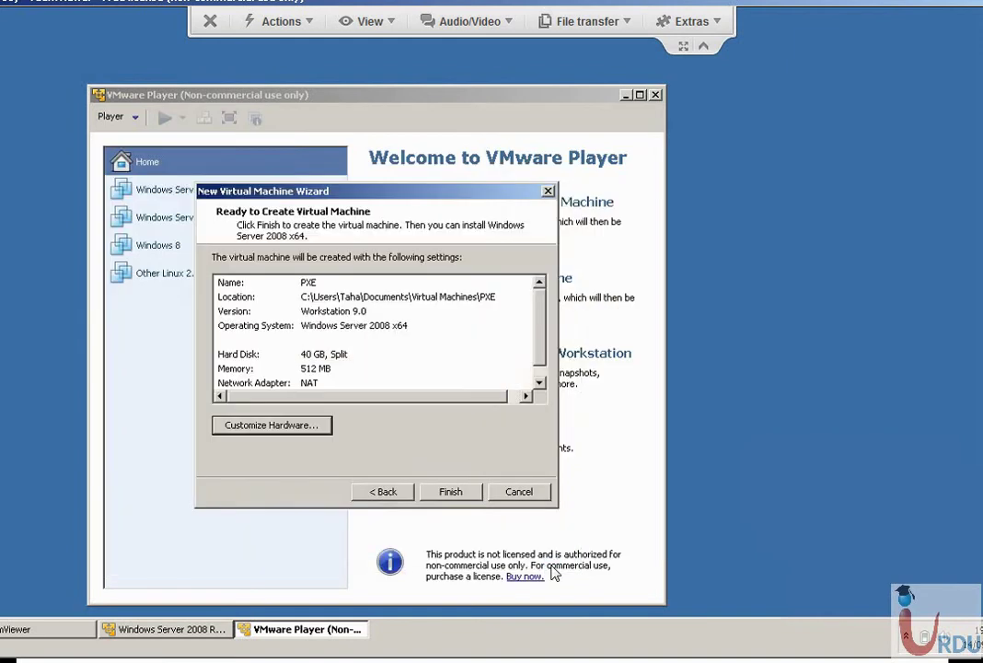
# Finish creating PXE, power it on, and postpone the VMware Tools update with Remind Me Later.
pyautogui.click(450, 492)
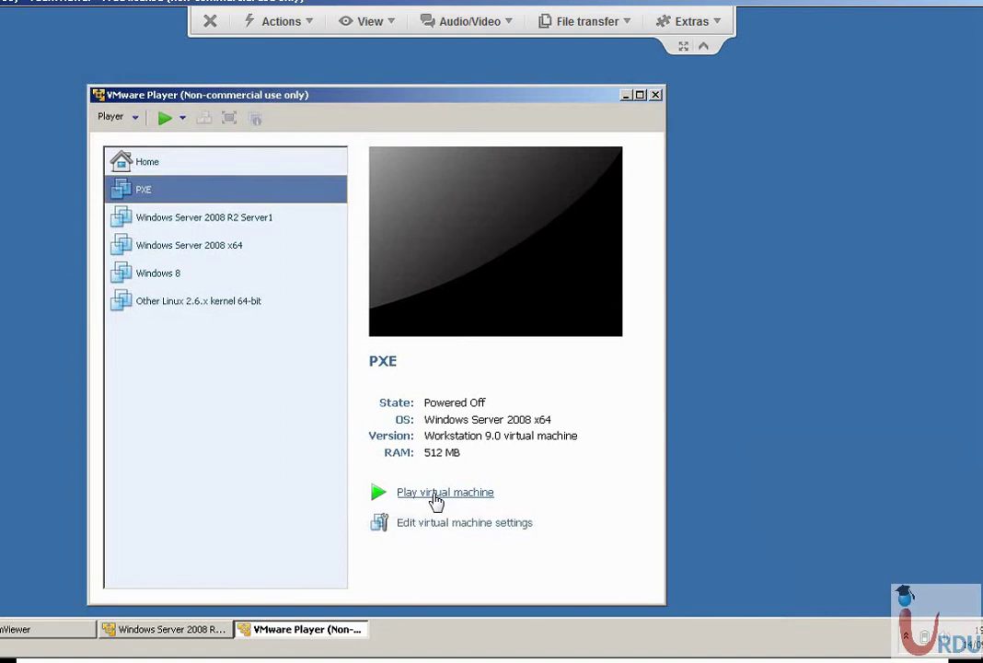
pyautogui.click(436, 494)
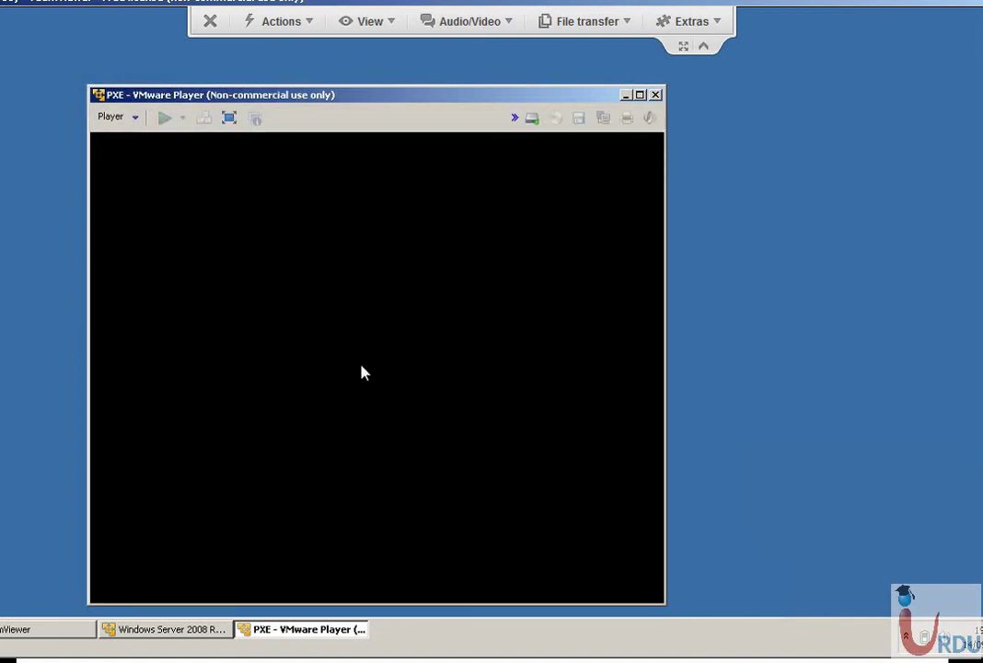
pyautogui.moveTo(330, 95); pyautogui.dragTo(309, 74)
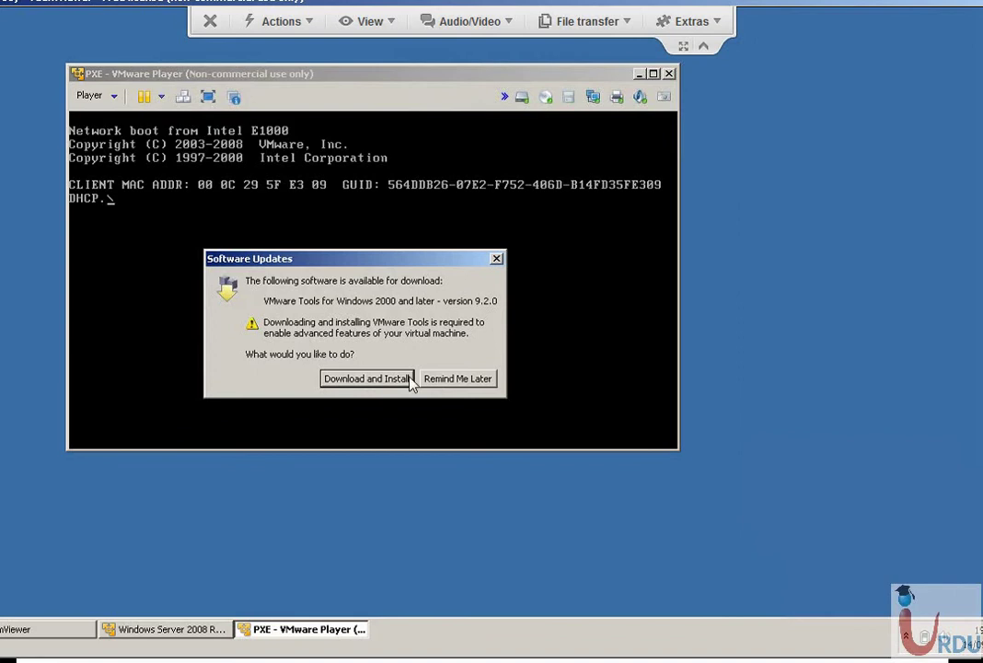
pyautogui.click(464, 379)
pyautogui.click(318, 233)
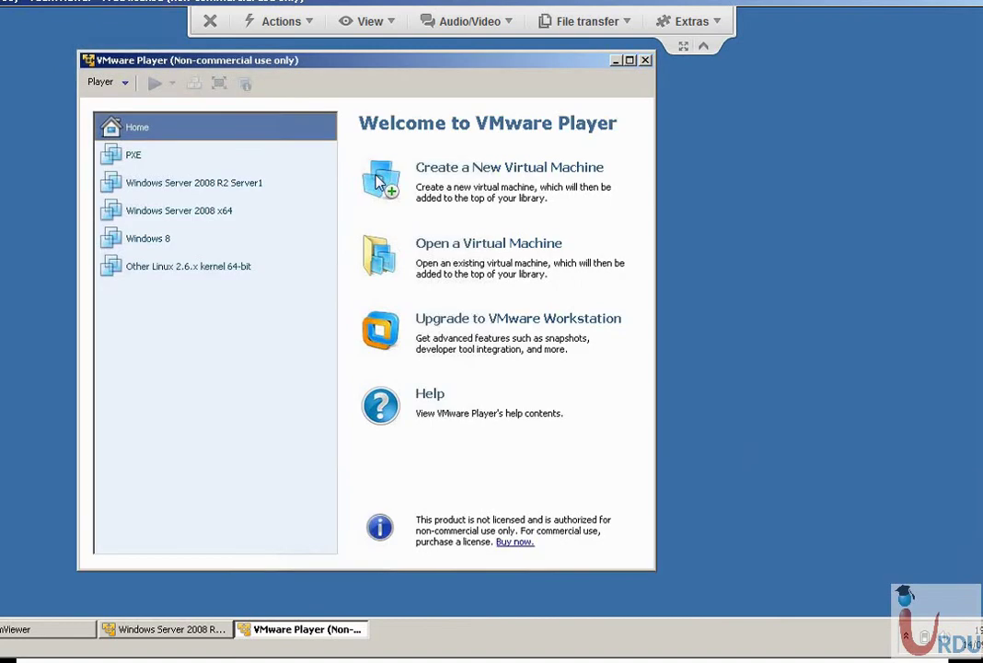
# Select PXE in the library to show its 1 GB memory details and collapse the TeamViewer toolbar.
pyautogui.click(159, 164)
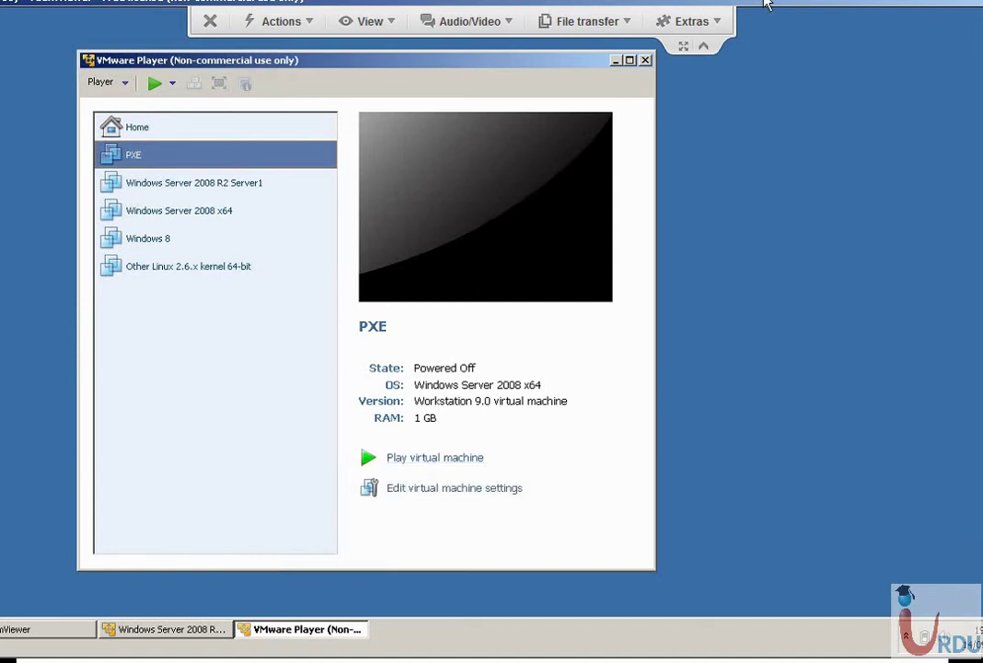
pyautogui.click(703, 46)
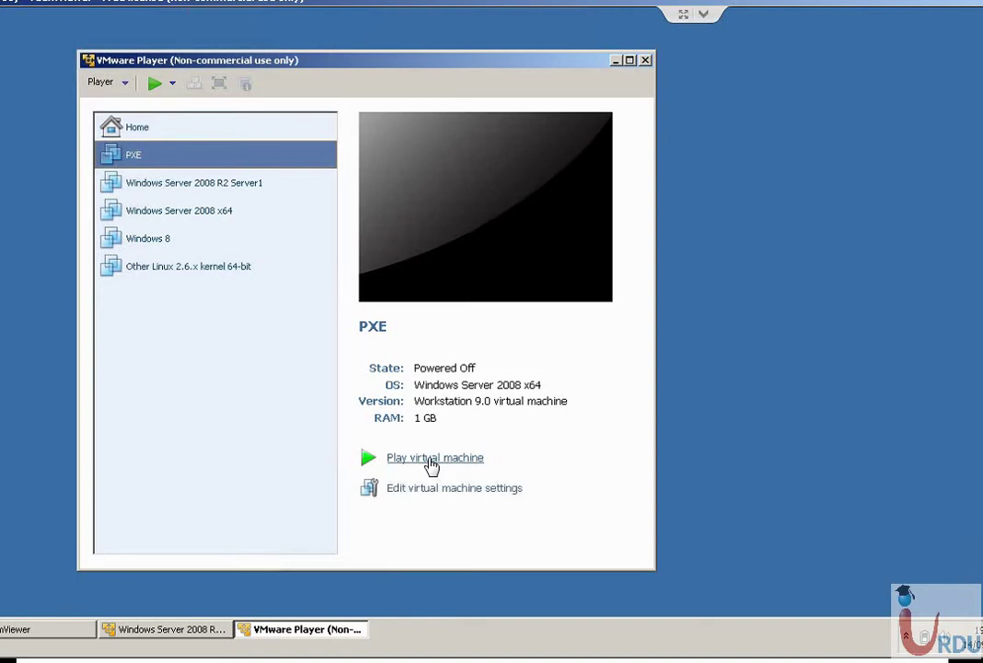
# Power on PXE and press F12 to network-boot it from the WDS server until Windows loads.
pyautogui.click(430, 461)
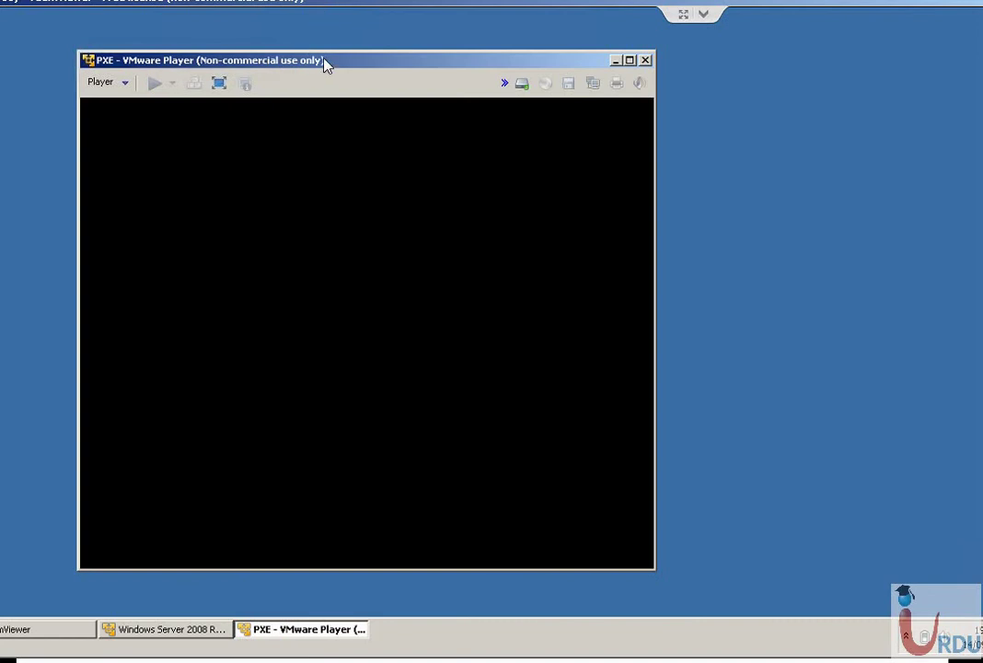
pyautogui.moveTo(322, 61); pyautogui.dragTo(368, 57)
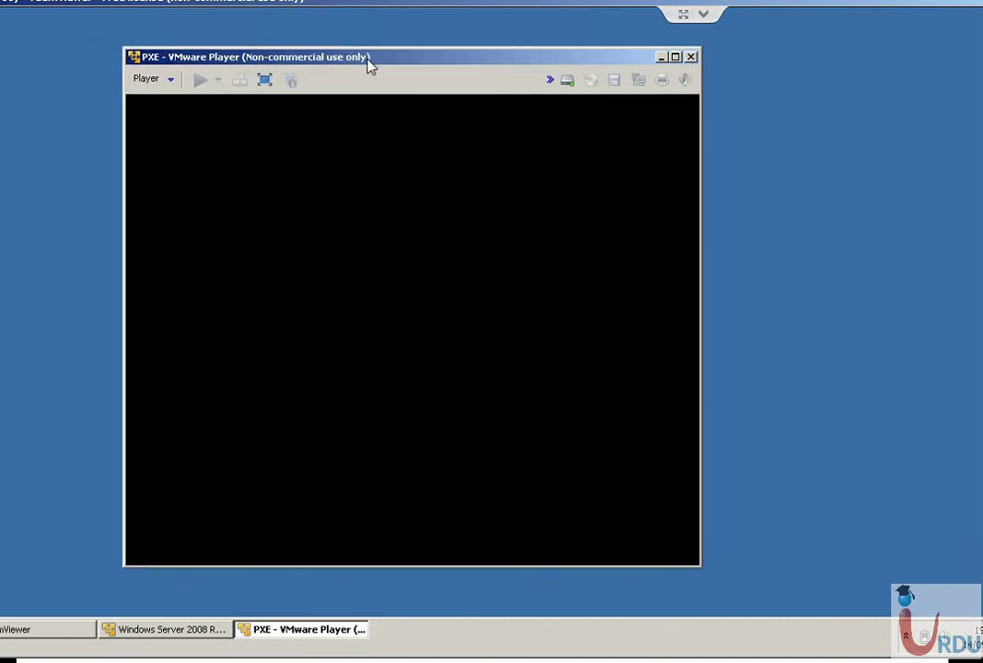
pyautogui.click(336, 221)
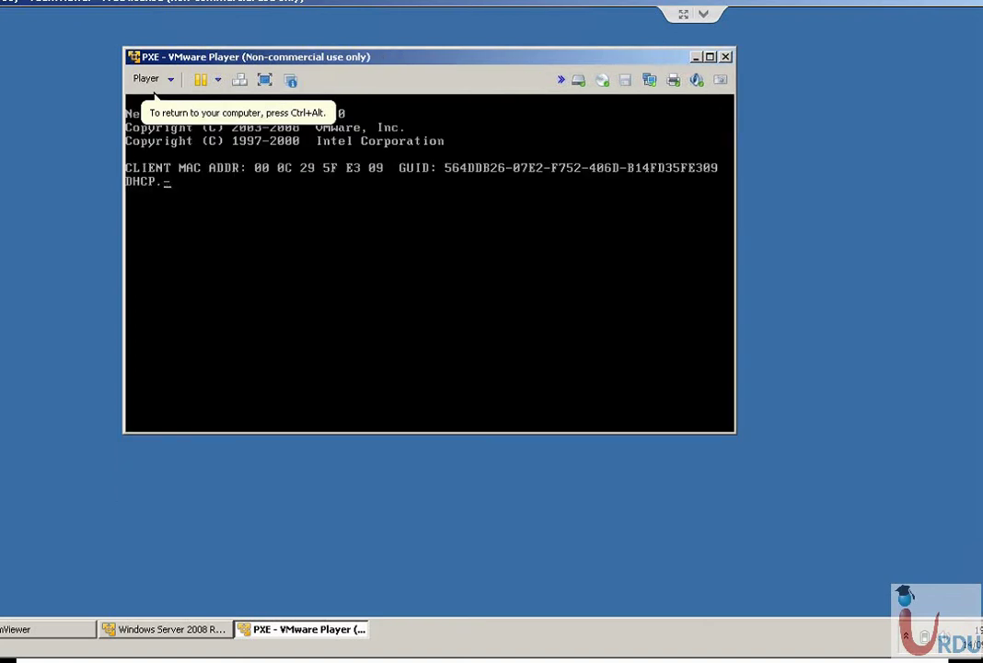
pyautogui.press('F12')
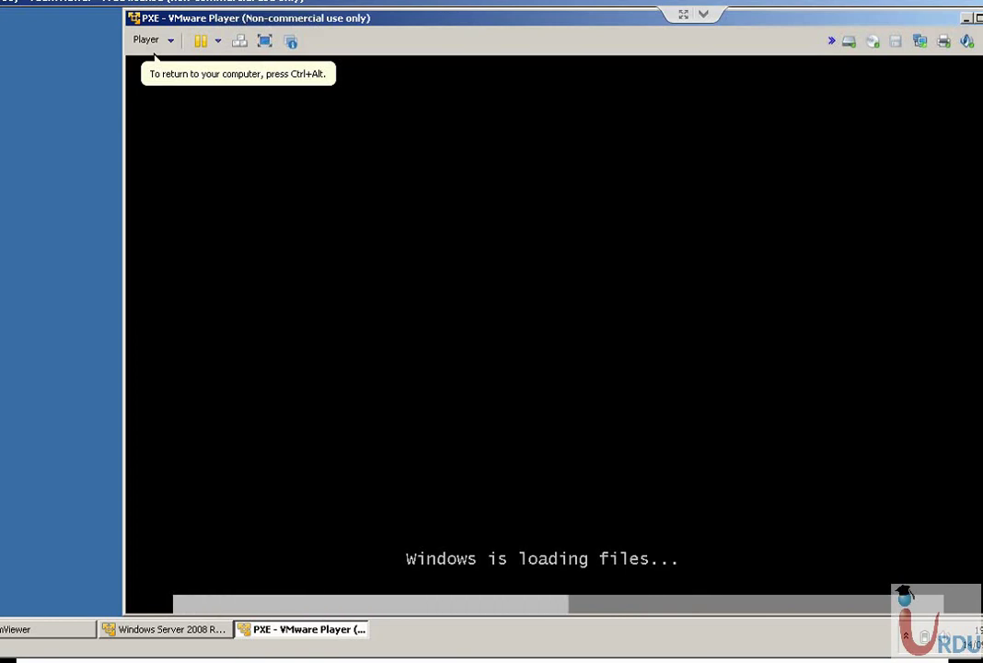
pyautogui.moveTo(408, 28); pyautogui.dragTo(361, 28)
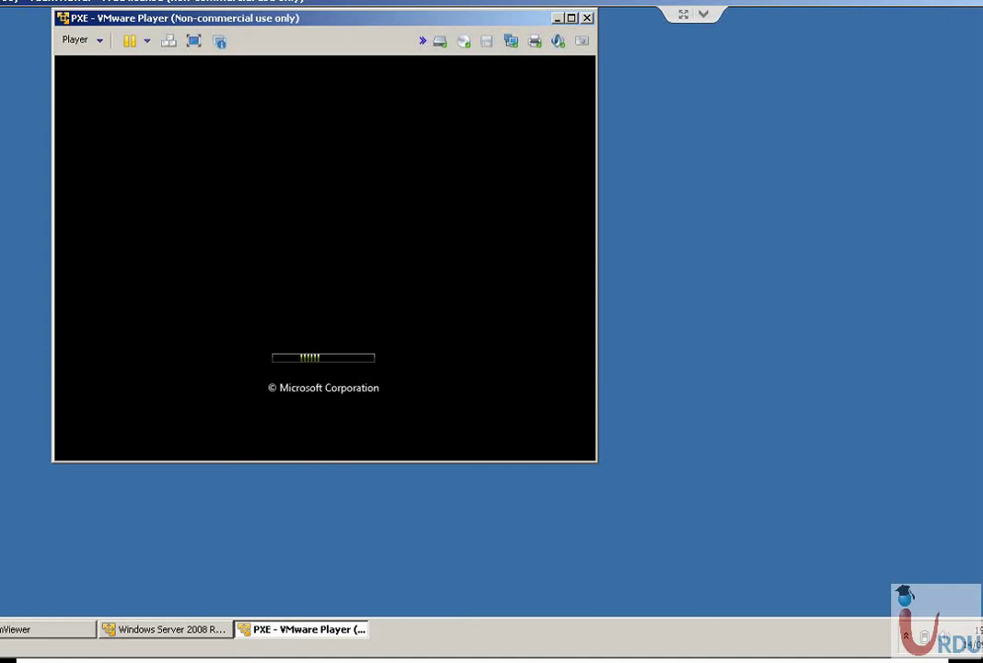
pyautogui.moveTo(168, 630)
pyautogui.press('super')
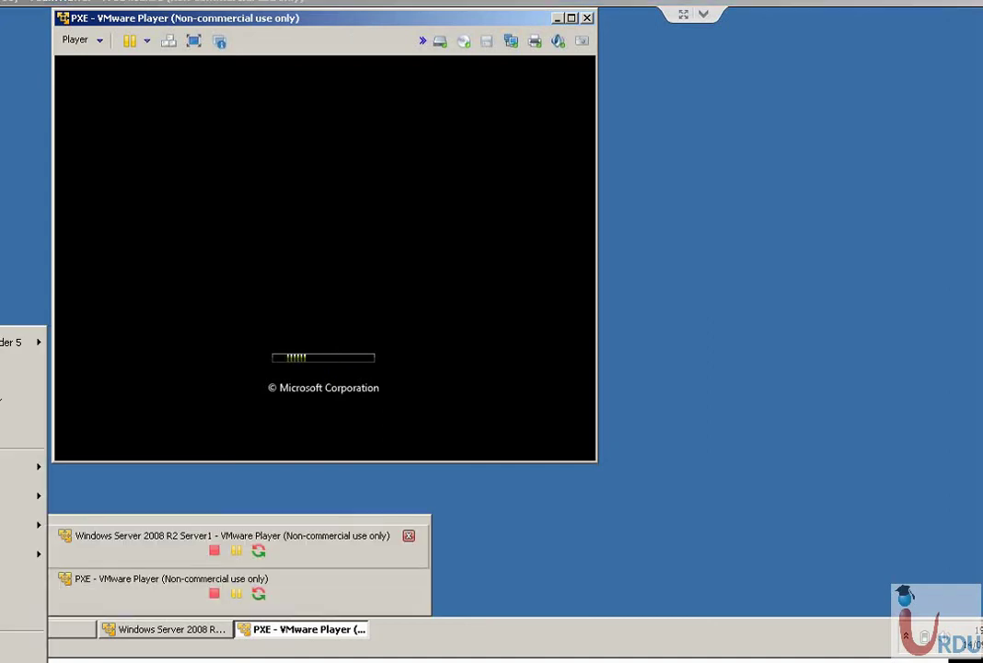
# Start a Remote Desktop connection to 192.168.1.1, then bring the PXE window forward.
pyautogui.click(19, 608)
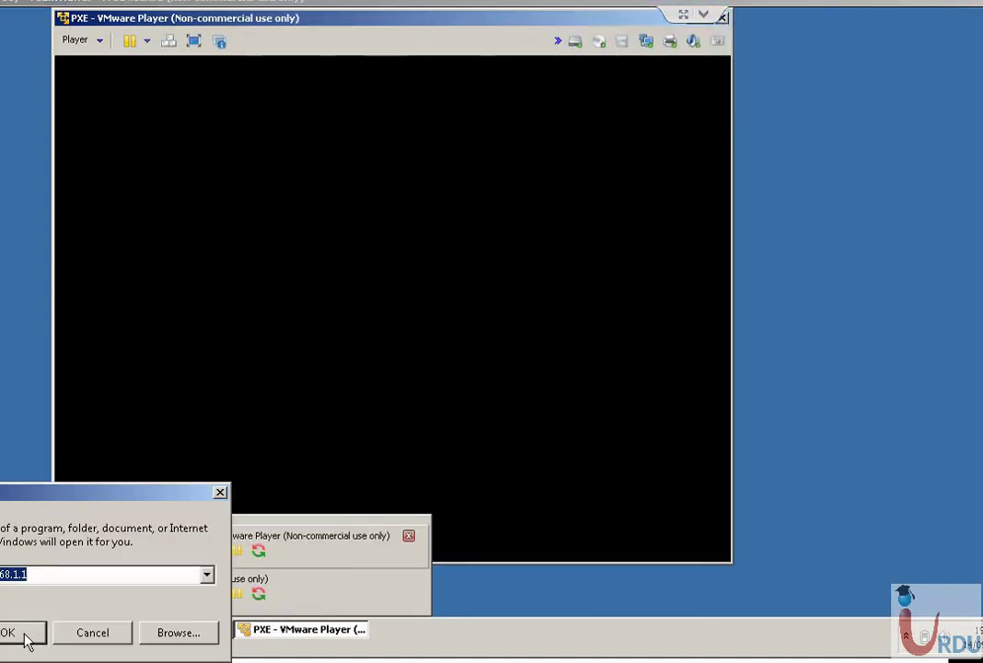
pyautogui.click(19, 632)
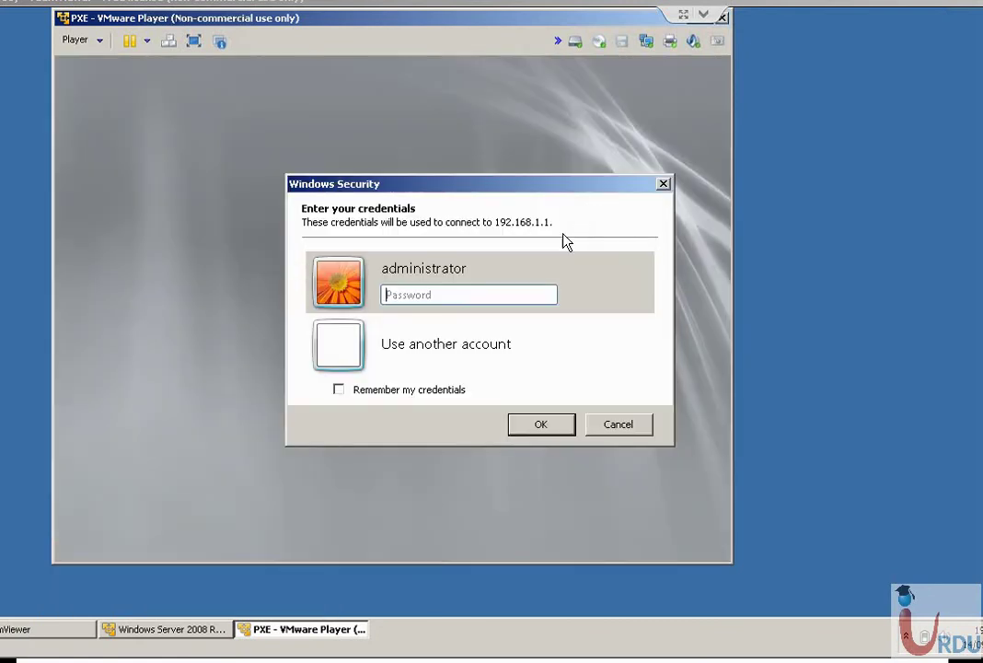
pyautogui.moveTo(647, 23); pyautogui.dragTo(666, 46)
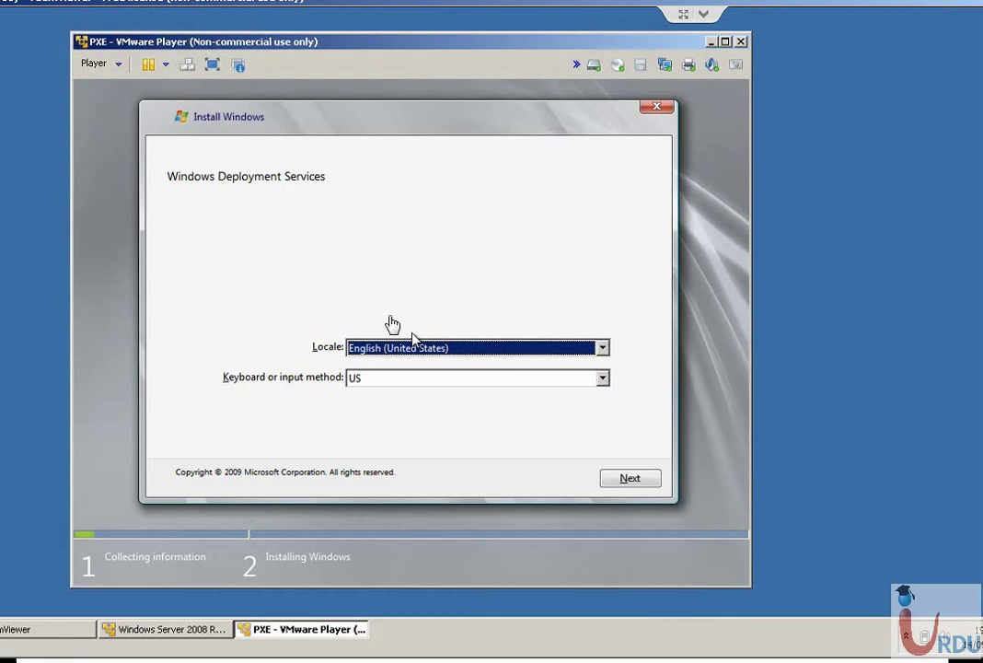
# Keep English (United States) locale and US keyboard in WDS setup and continue.
pyautogui.click(446, 355)
pyautogui.click(454, 350)
pyautogui.click(433, 379)
pyautogui.click(423, 393)
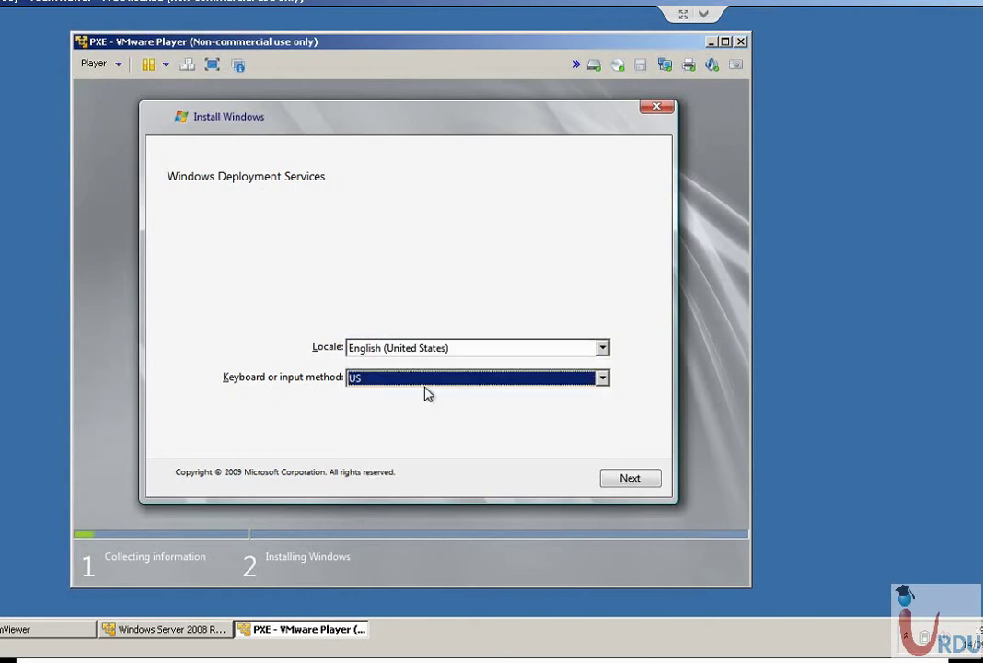
pyautogui.click(642, 482)
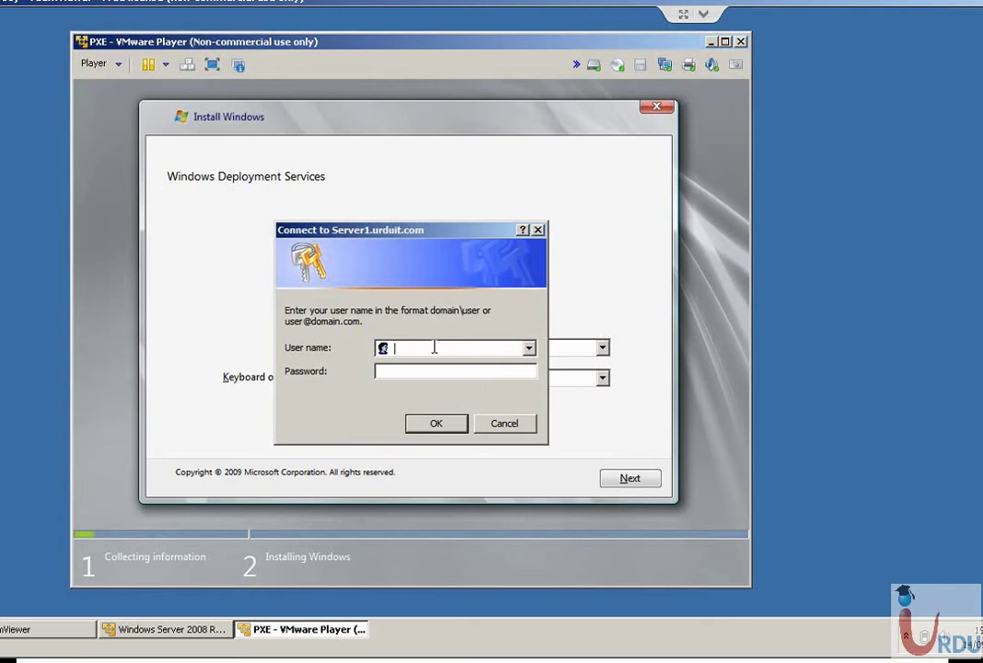
# Enter the domain user name and password in the Connect to Server1.urduit.com prompt.
pyautogui.write('server')
pyautogui.hotkey('shift', 'Home')
pyautogui.click(418, 349)
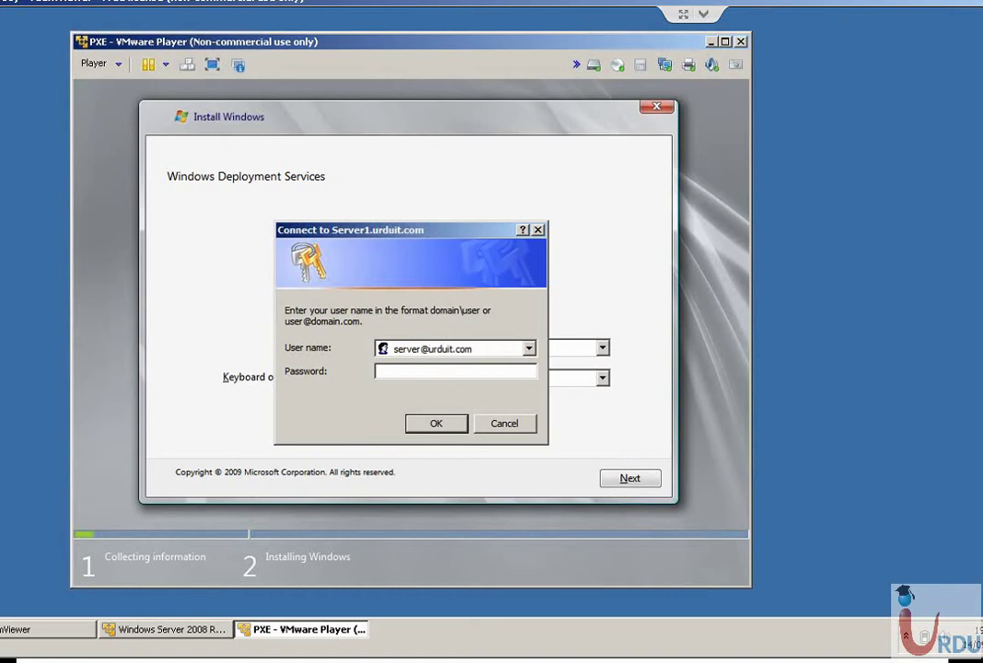
# Sign in, choose the Windows Server 2008 R2 SERVERENTERPRISE image, and install onto Disk 0 unallocated space.
pyautogui.click(446, 431)
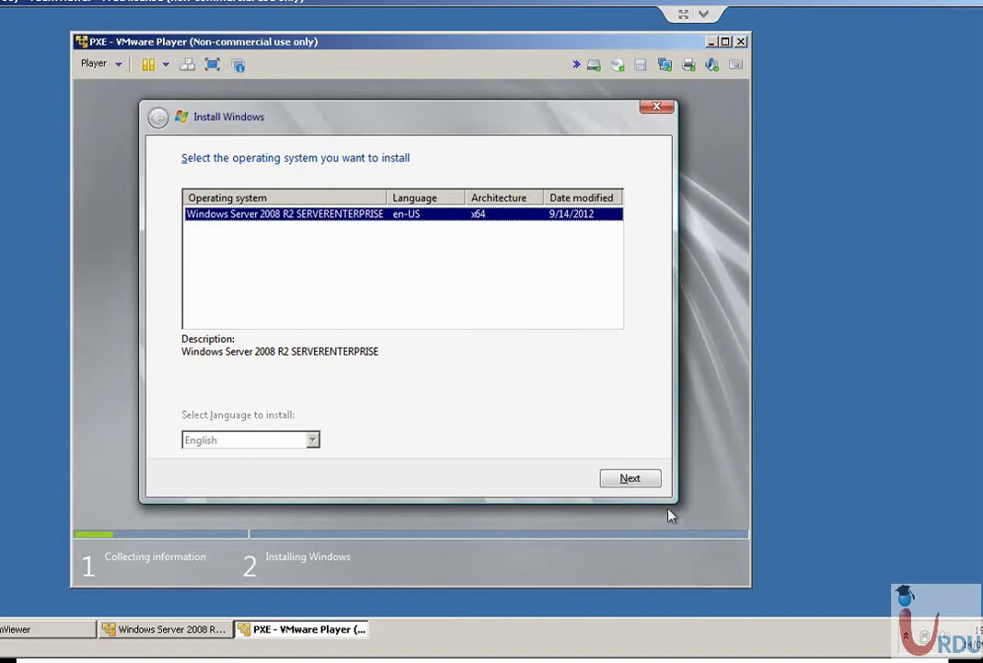
pyautogui.click(652, 479)
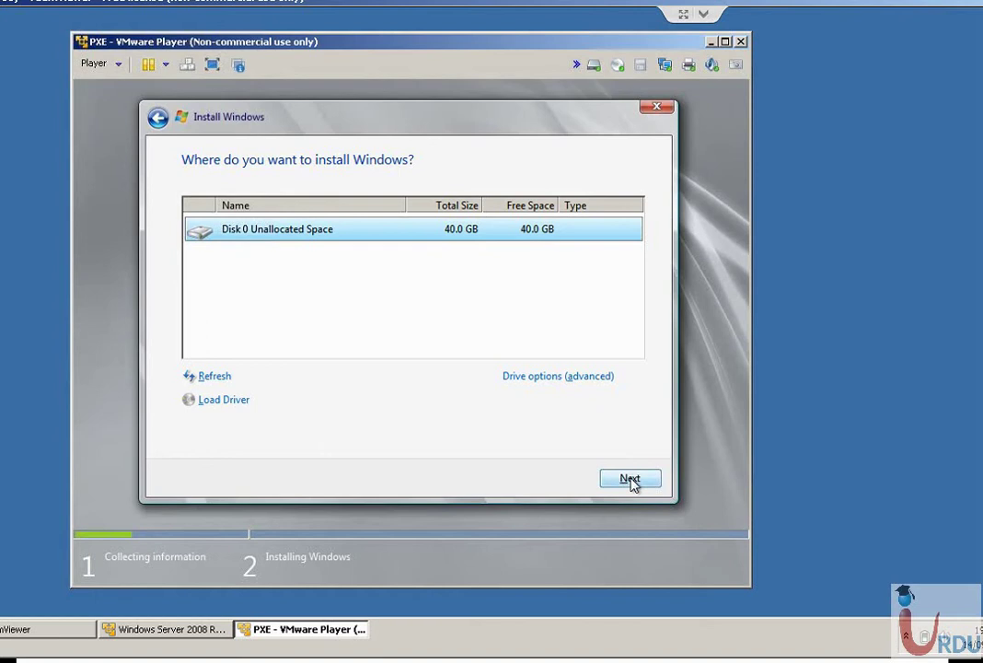
pyautogui.click(632, 482)
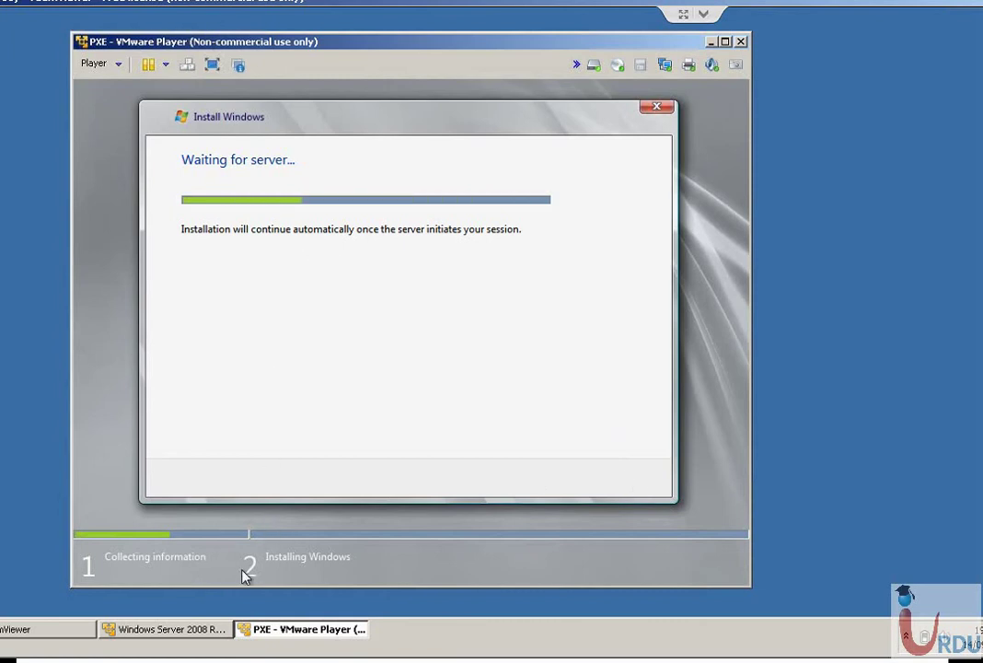
# Power off the PXE virtual machine from the power dropdown and confirm with Yes.
pyautogui.click(165, 67)
pyautogui.click(168, 96)
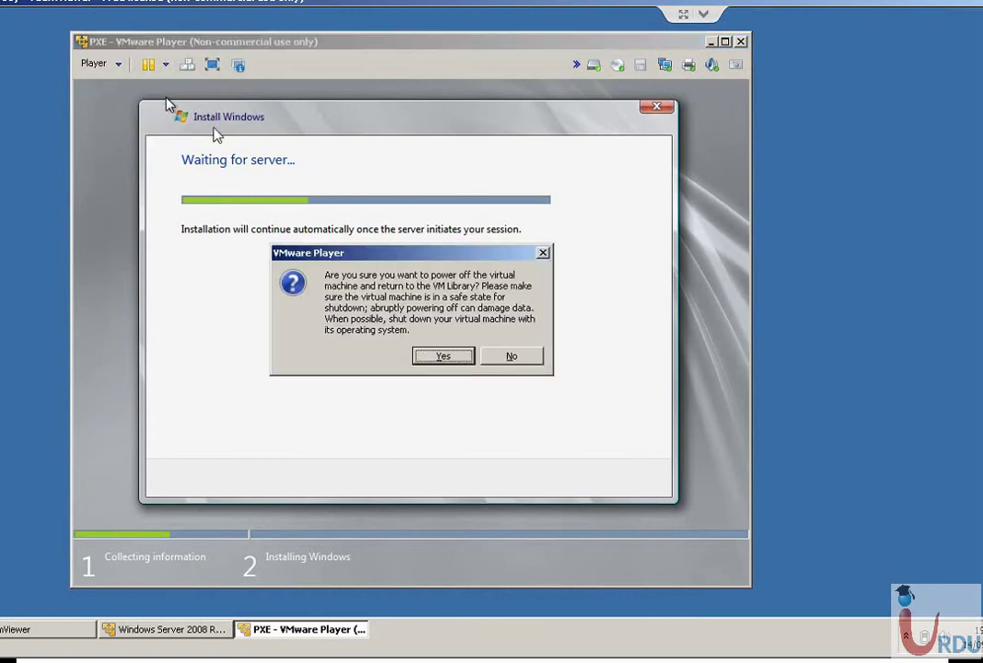
pyautogui.click(436, 357)
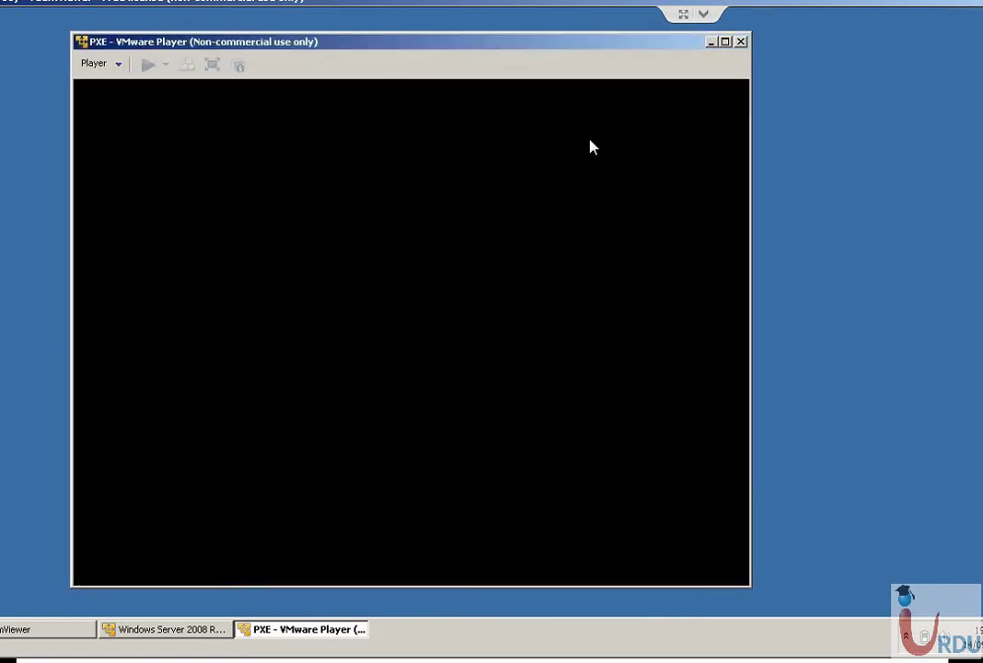
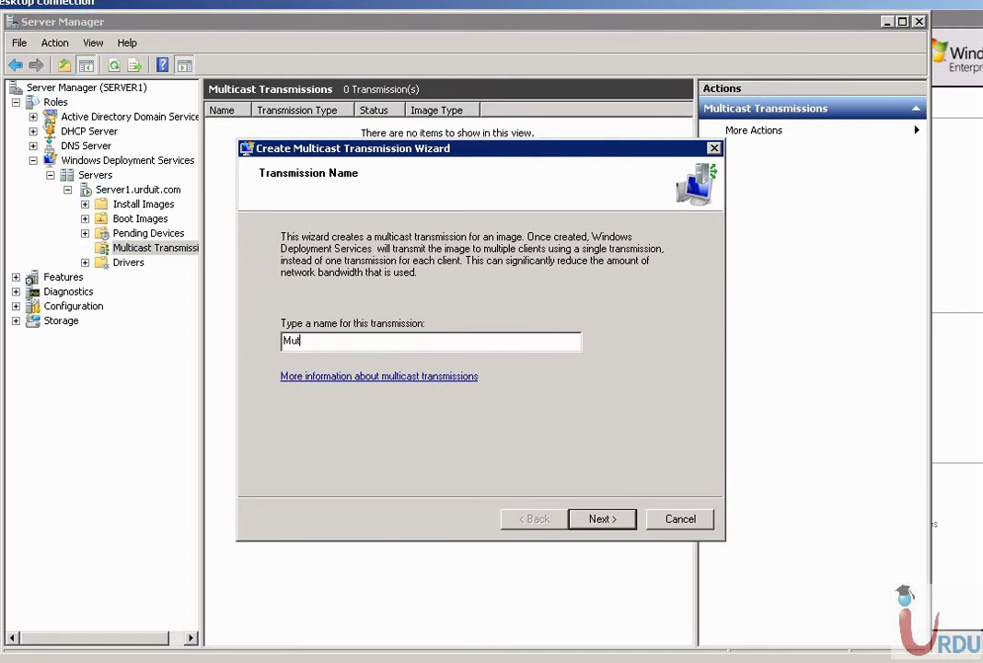
# Name the transmission Muti-Win2K8, pick the Windows Server 2008 R2 image, and finish with Auto-Cast.
pyautogui.write('-Win2K')
pyautogui.press('BackSpace')
pyautogui.write('K8')
pyautogui.click(601, 519)
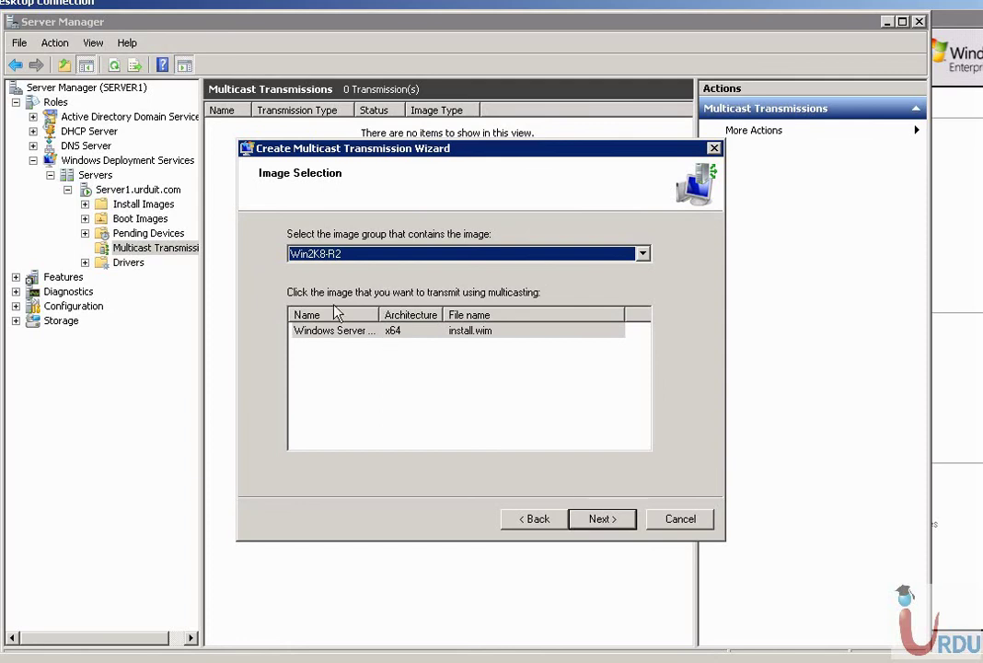
pyautogui.click(364, 340)
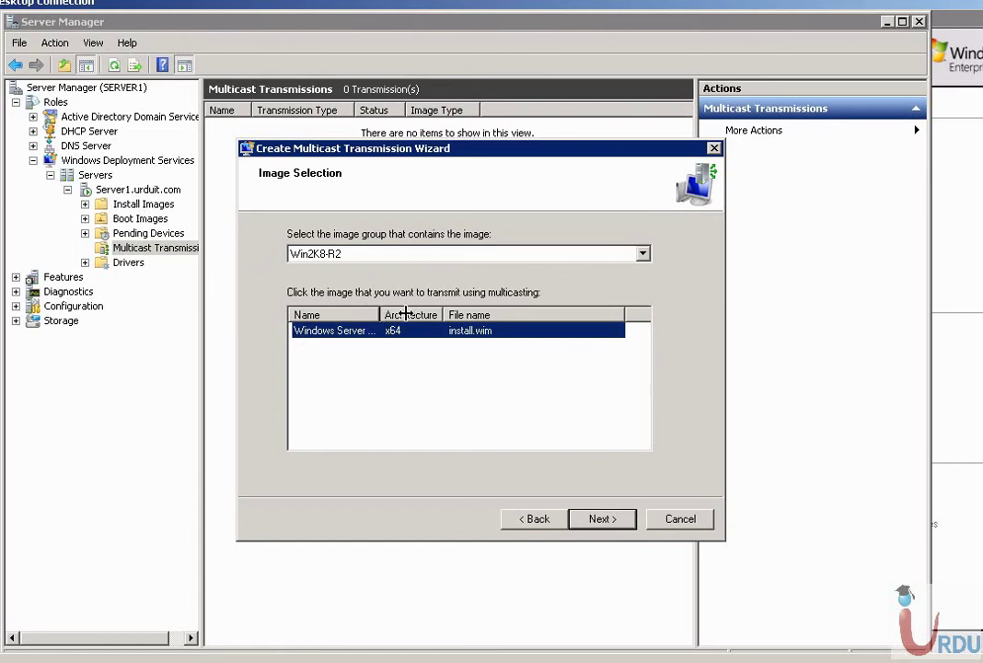
pyautogui.moveTo(379, 315); pyautogui.dragTo(448, 318)
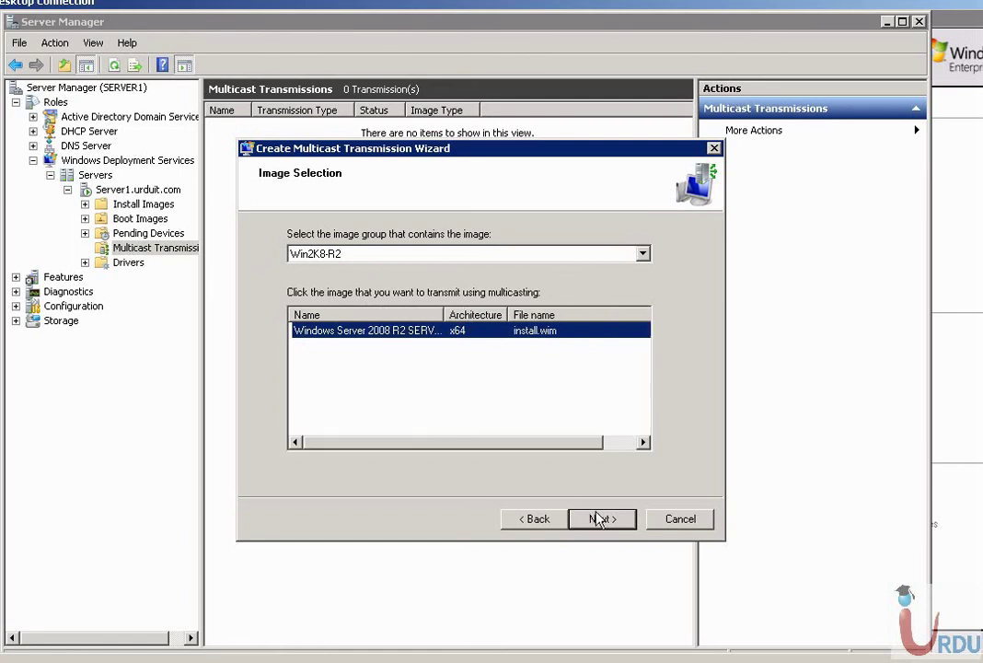
pyautogui.click(598, 519)
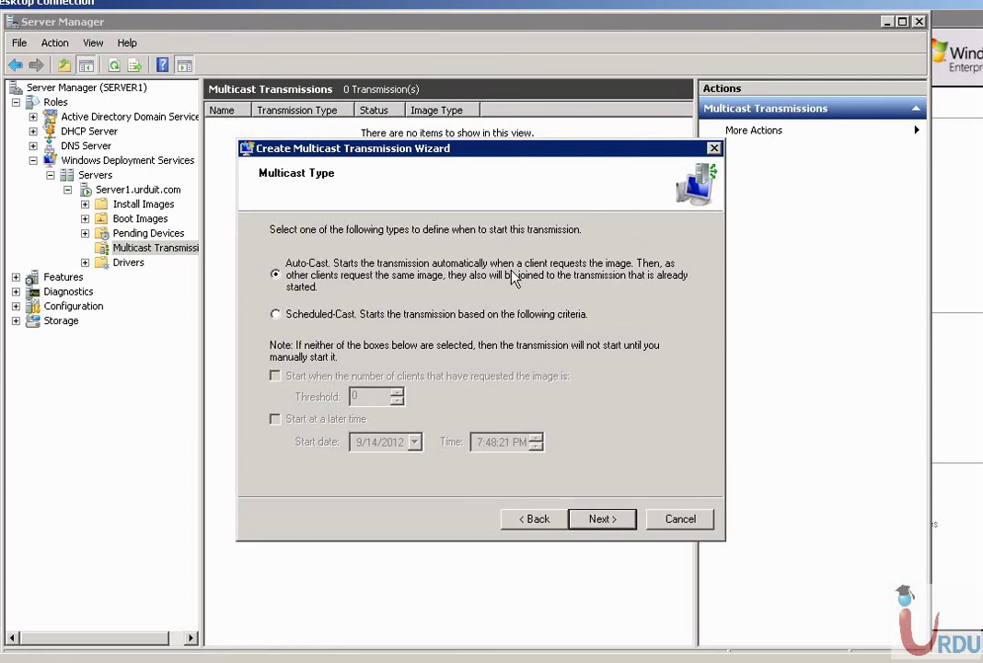
pyautogui.click(394, 317)
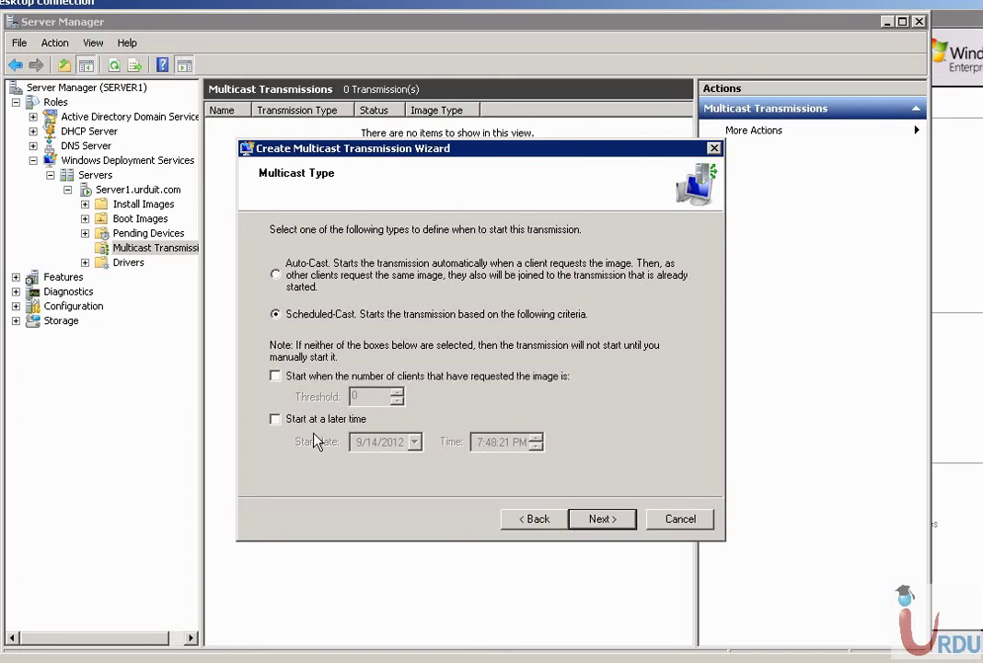
pyautogui.click(294, 282)
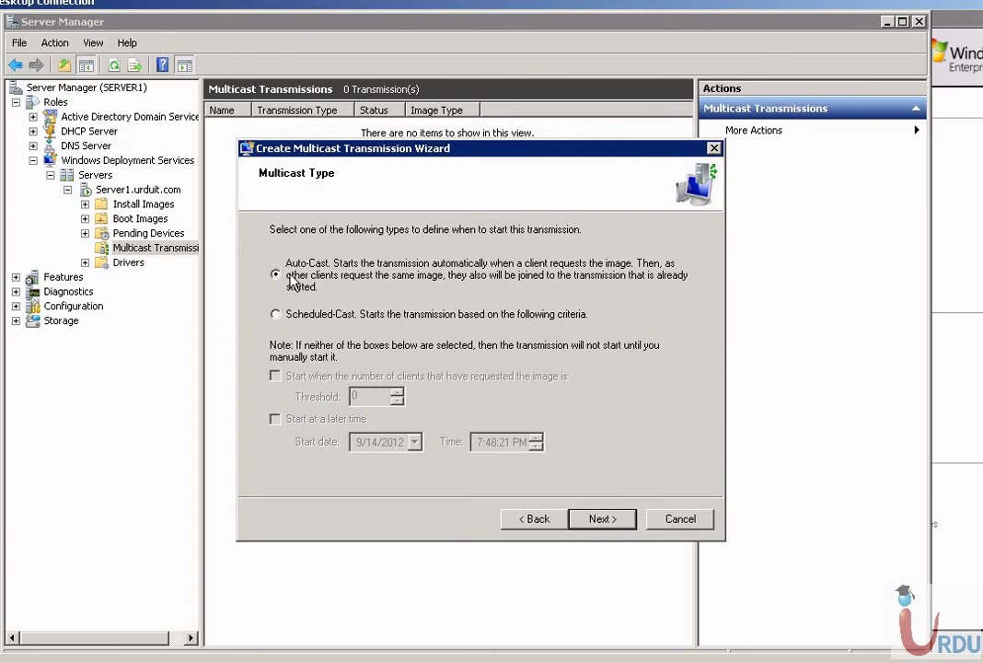
pyautogui.click(600, 520)
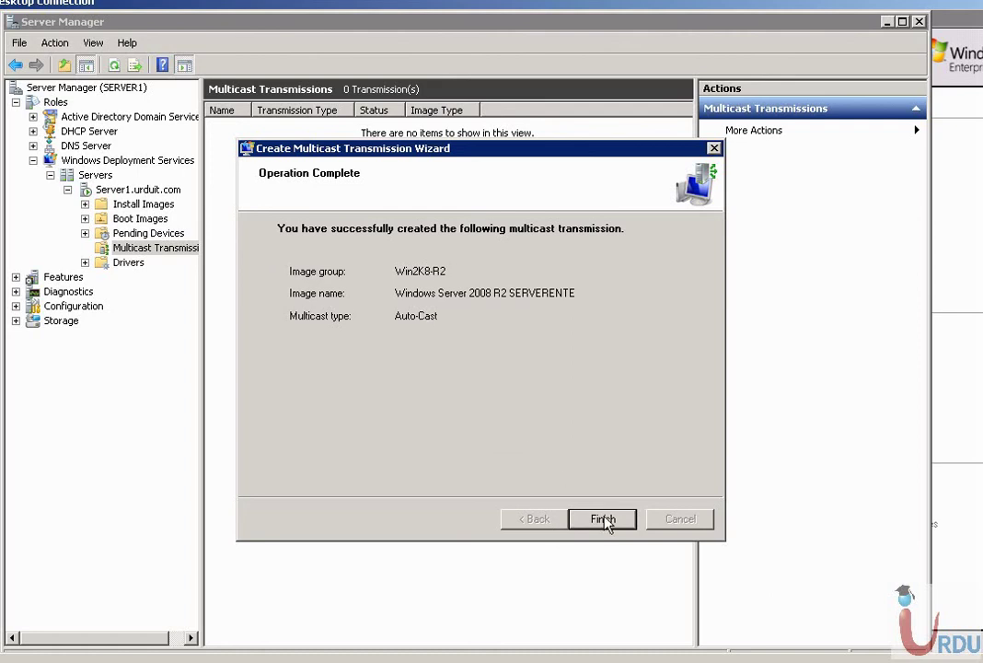
pyautogui.click(601, 518)
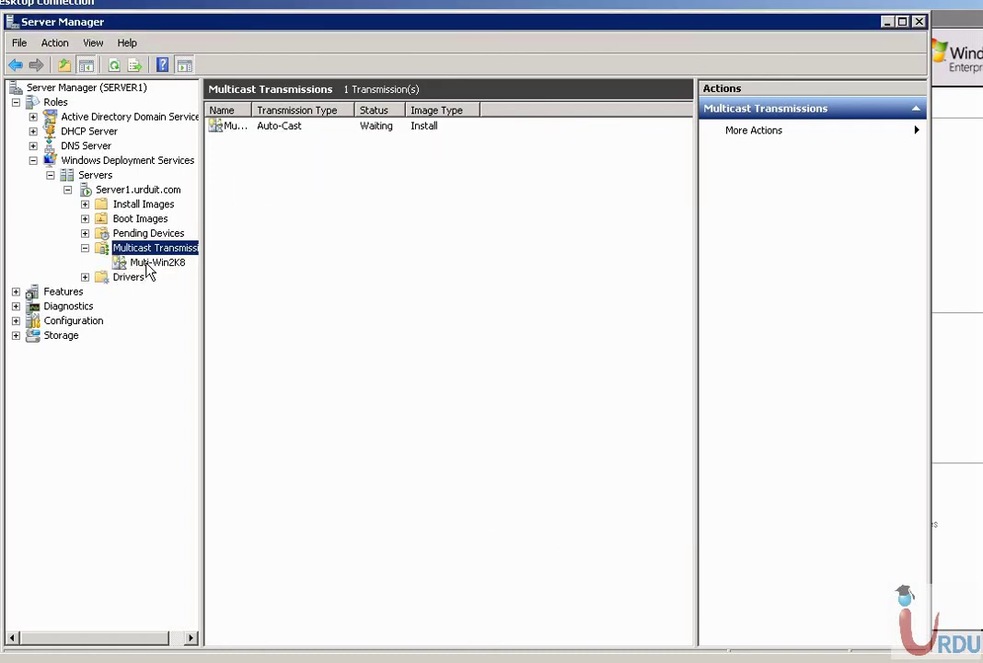
# Check the new Muti-Win2K8 transmission, then switch to the host desktop running VMware Player.
pyautogui.click(147, 262)
pyautogui.click(145, 249)
pyautogui.click(658, 661)
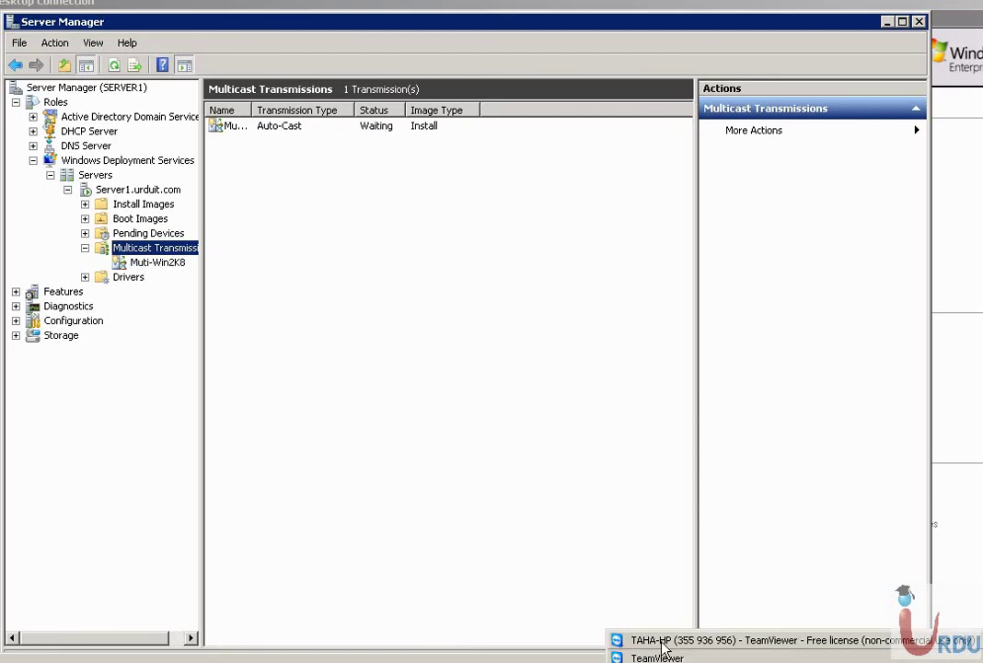
pyautogui.click(658, 642)
# Delete the old PXE virtual machine from disk.
pyautogui.click(126, 138)
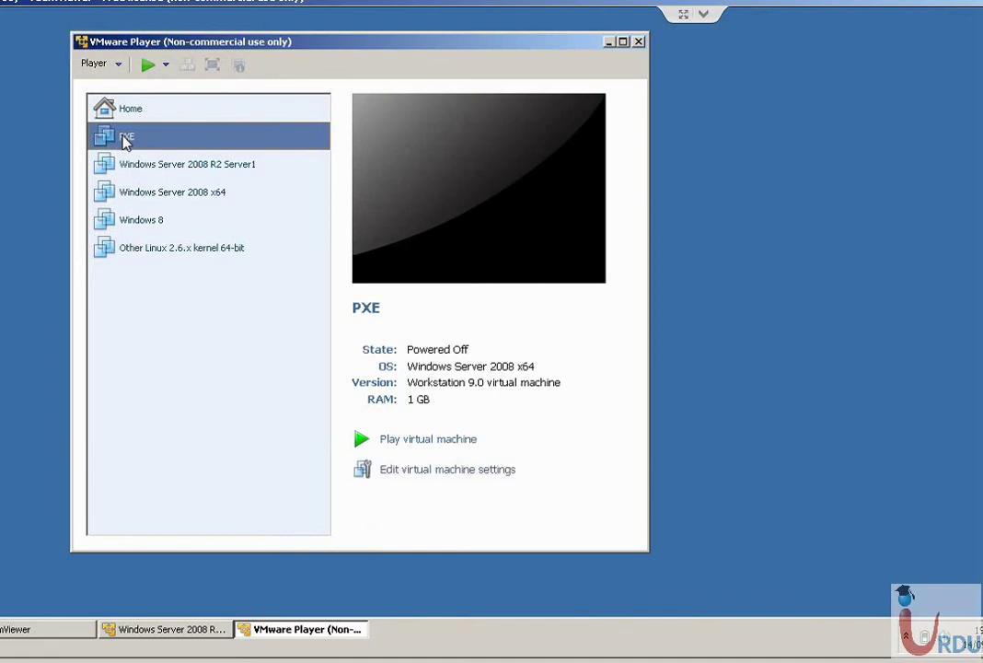
pyautogui.rightClick(126, 138)
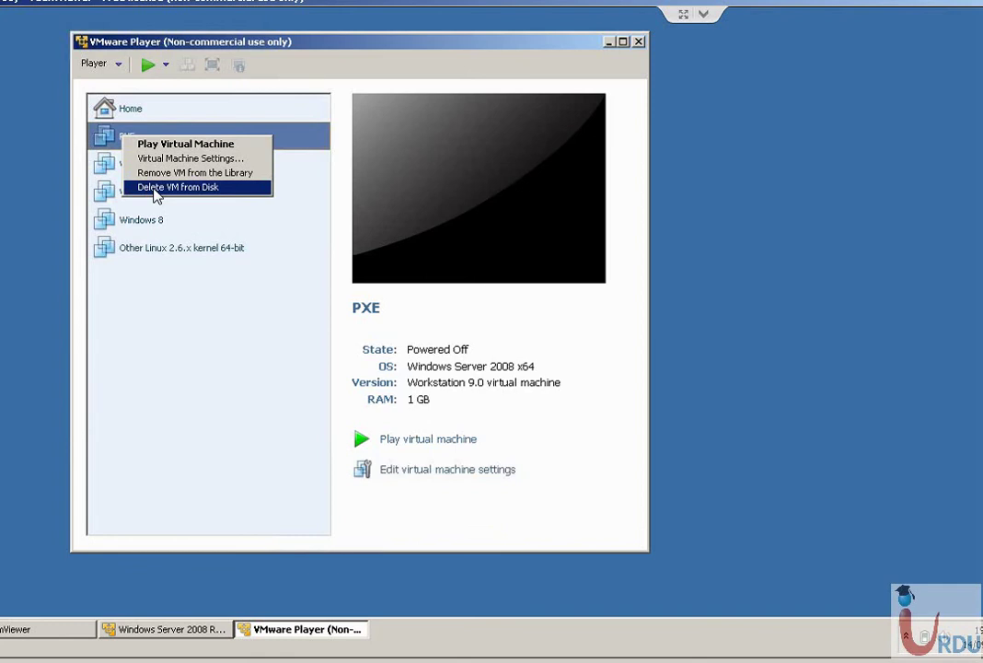
pyautogui.click(156, 188)
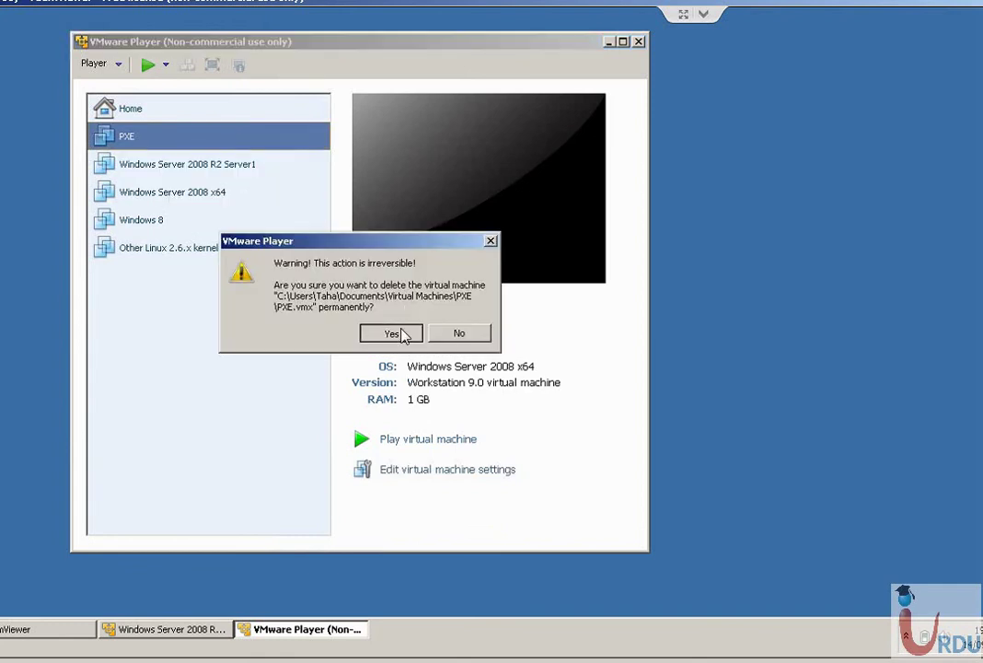
pyautogui.click(400, 333)
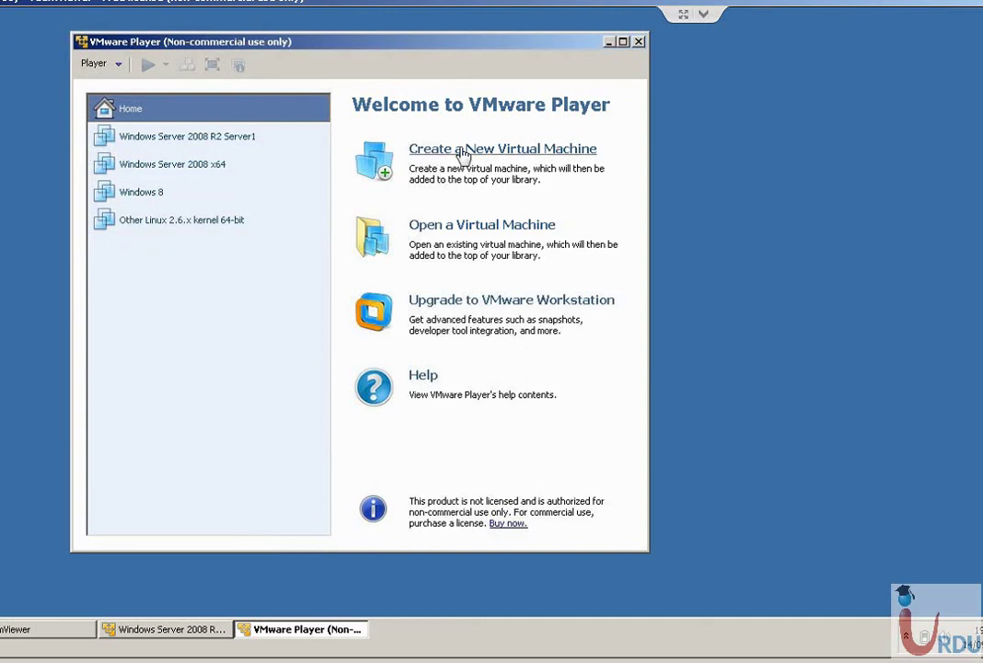
# Create a new PXE machine for Windows Server 2008 x64 with a 40 GB disk and bridged networking.
pyautogui.click(457, 150)
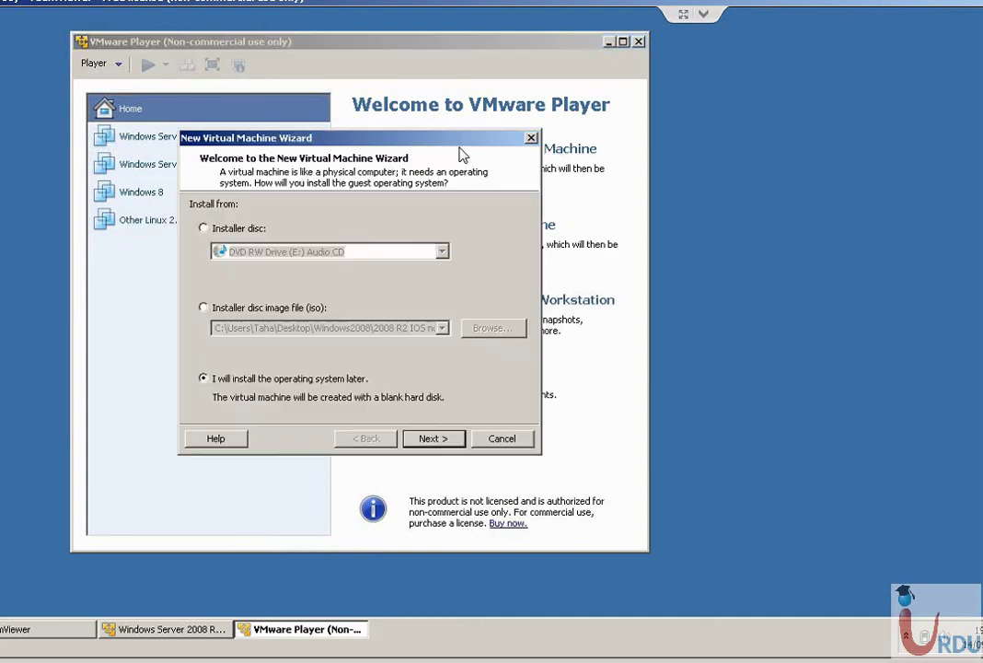
pyautogui.click(431, 439)
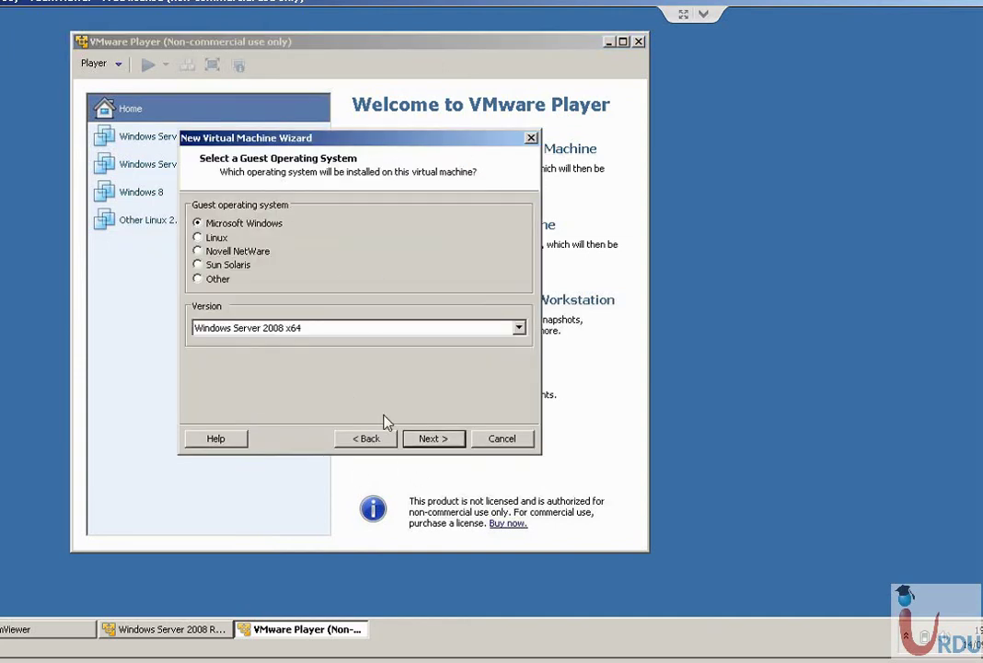
pyautogui.click(434, 439)
pyautogui.write('PXE')
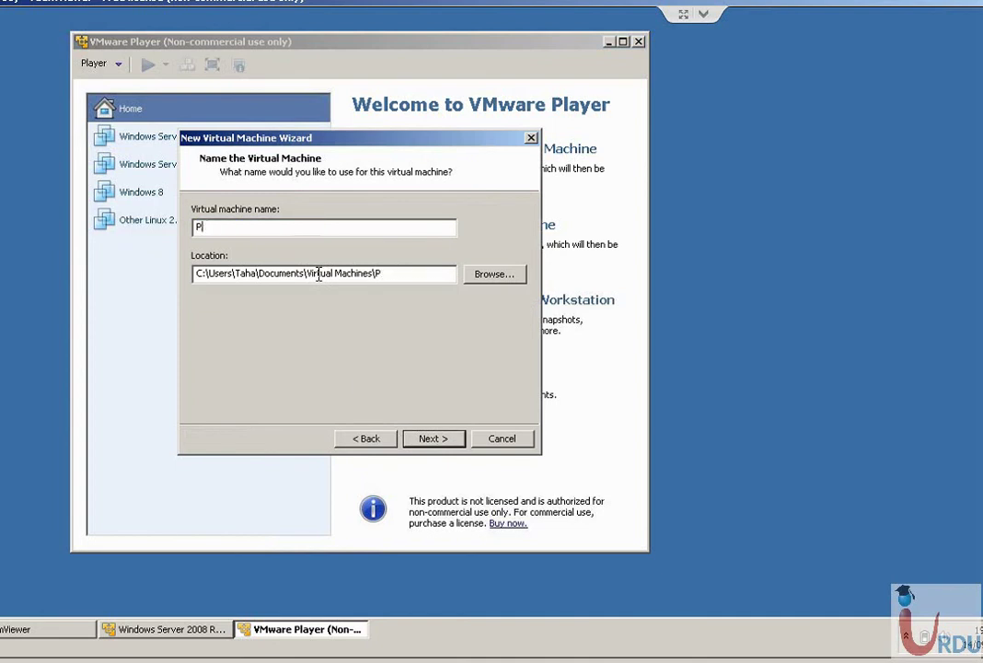
pyautogui.click(434, 440)
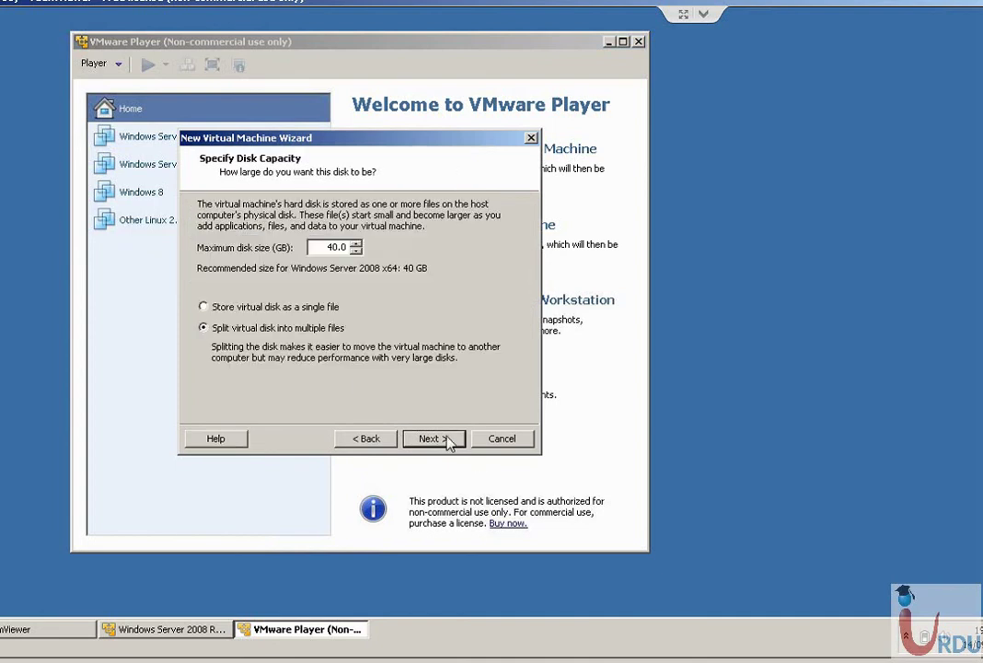
pyautogui.click(430, 439)
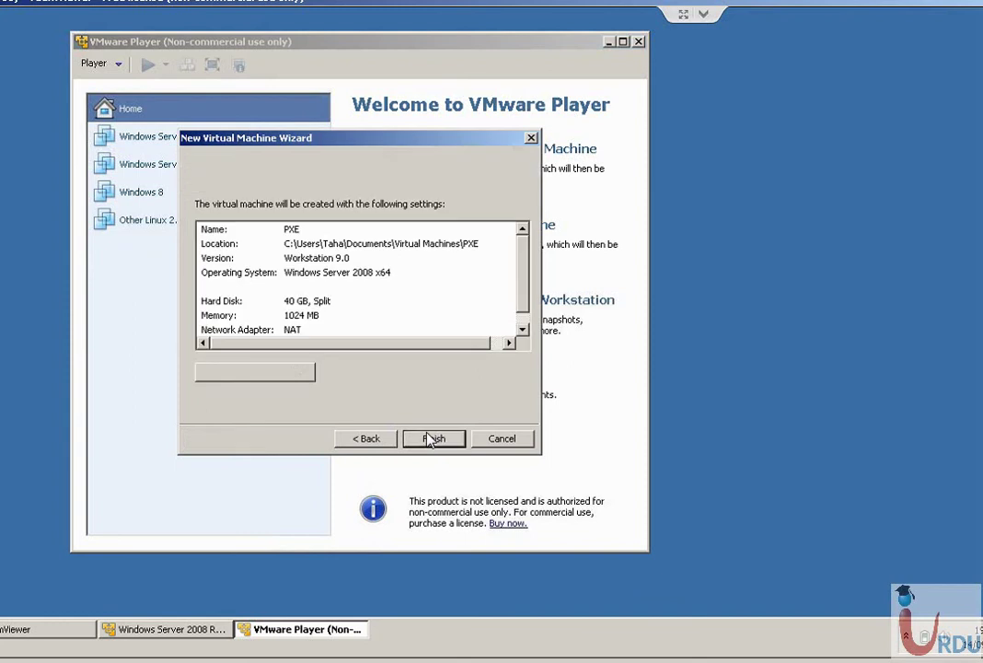
pyautogui.click(282, 384)
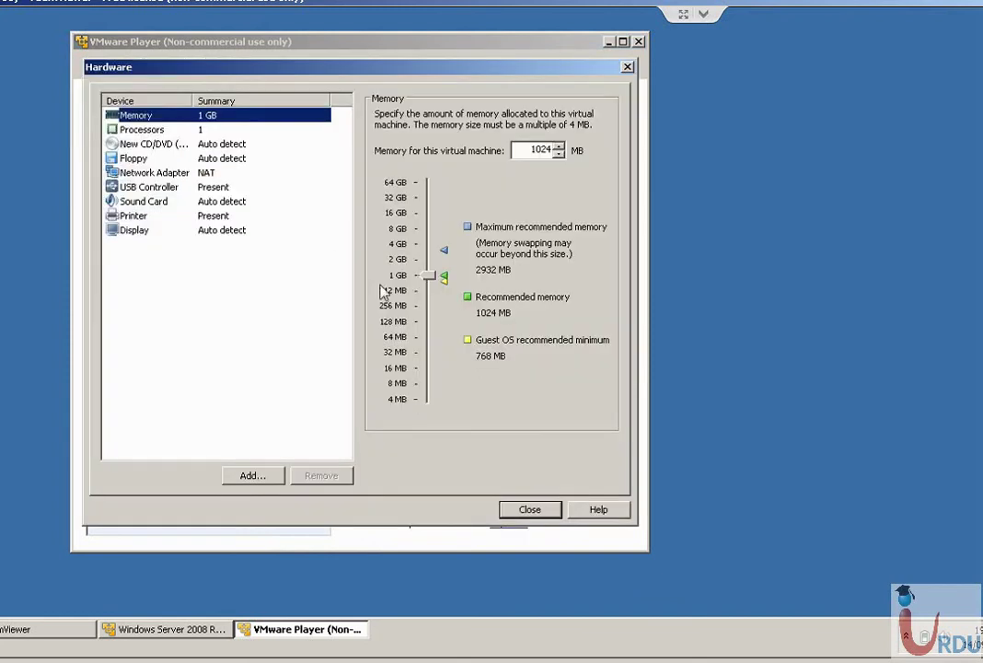
pyautogui.click(161, 173)
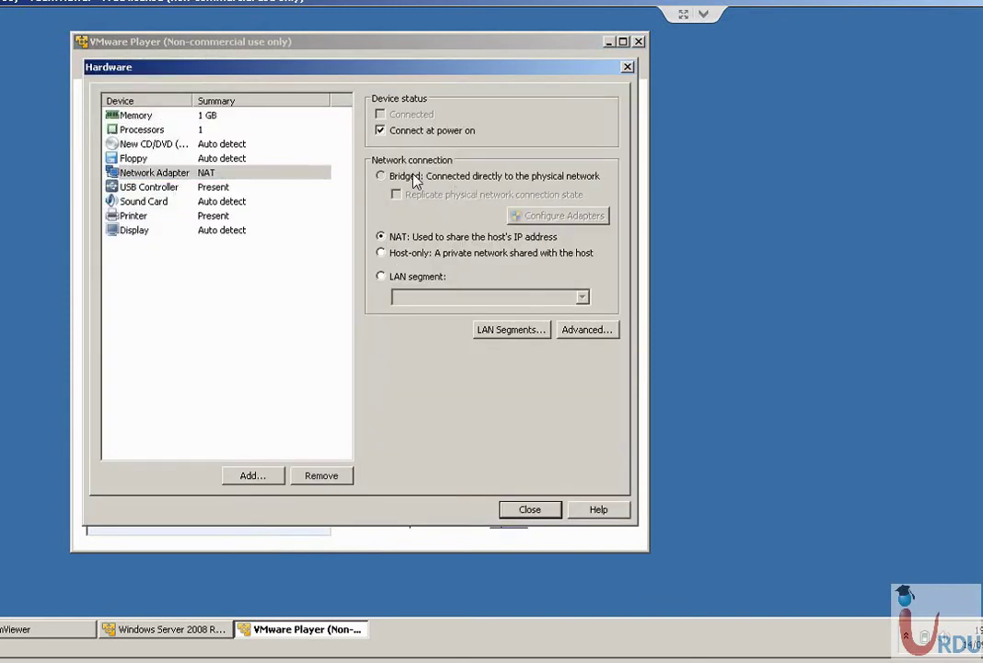
pyautogui.click(413, 178)
pyautogui.click(529, 509)
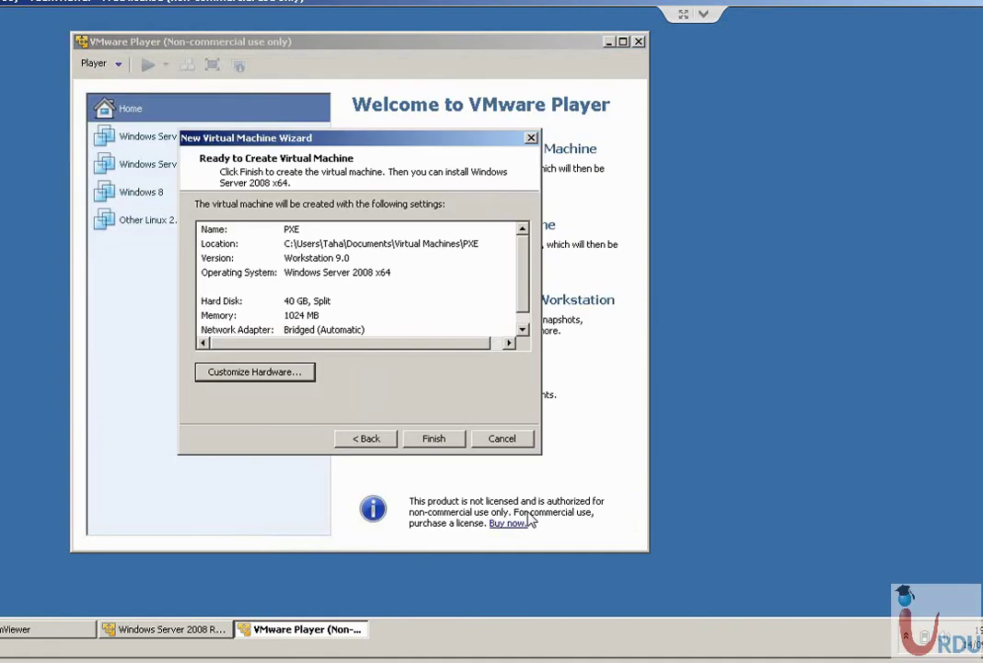
pyautogui.click(417, 441)
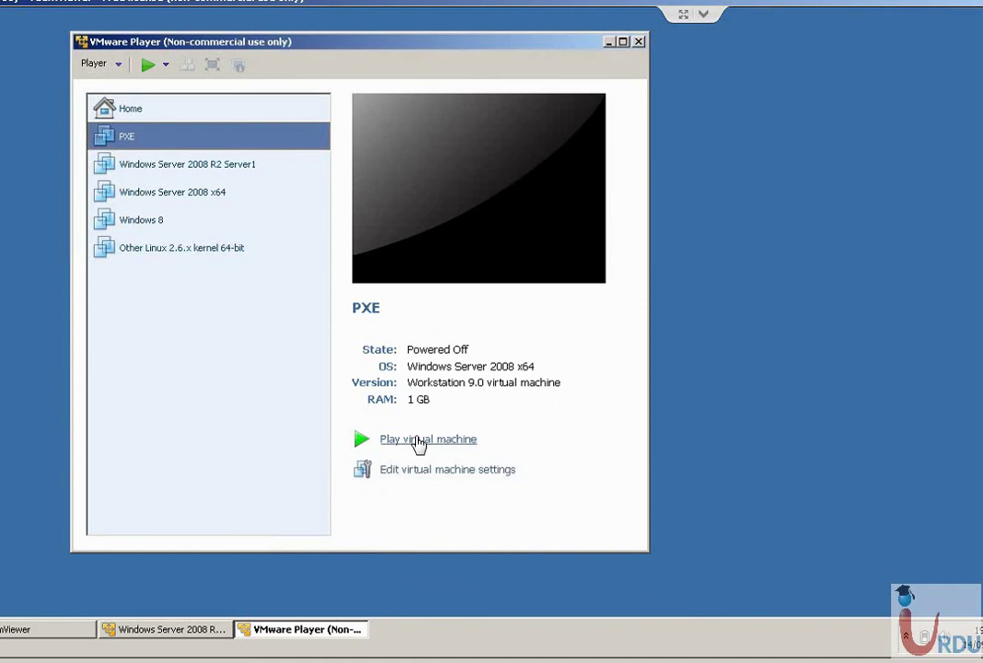
# Lower the PXE machine's memory to 512 MB.
pyautogui.click(412, 479)
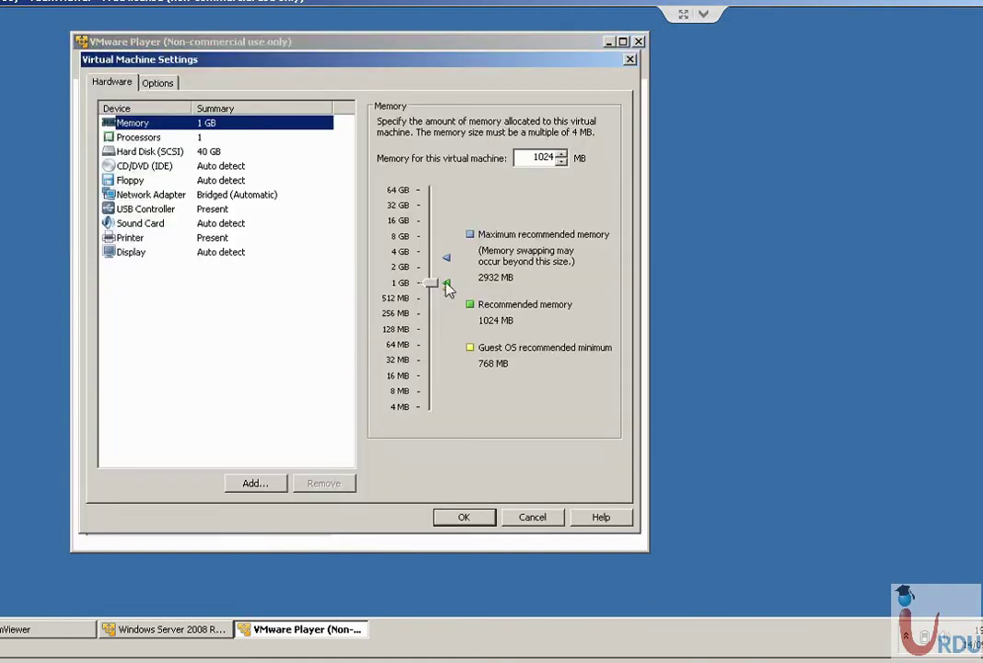
pyautogui.moveTo(445, 282); pyautogui.dragTo(429, 297)
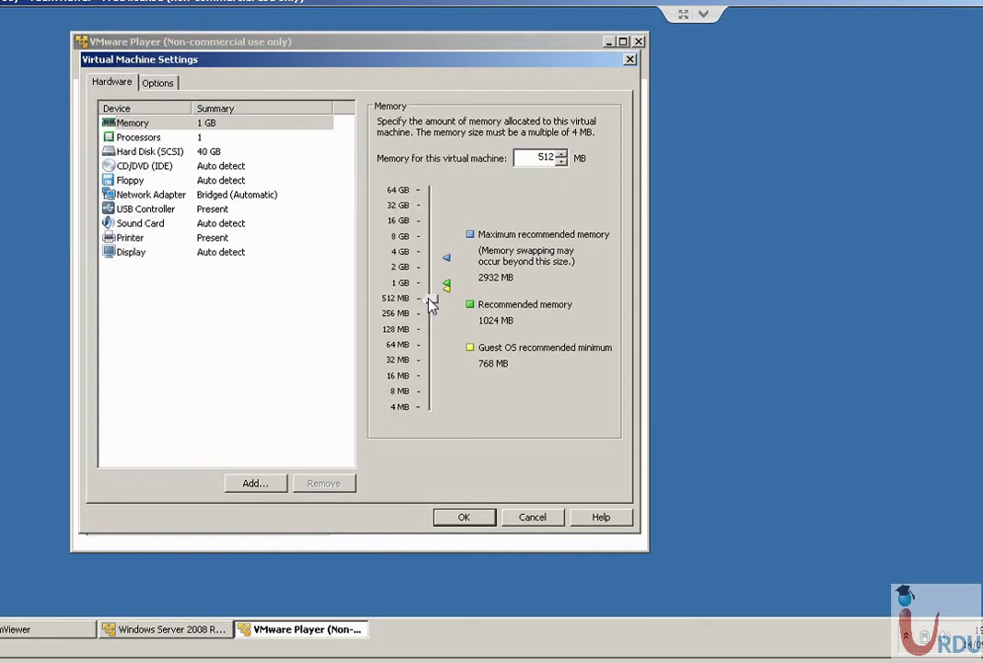
pyautogui.click(469, 517)
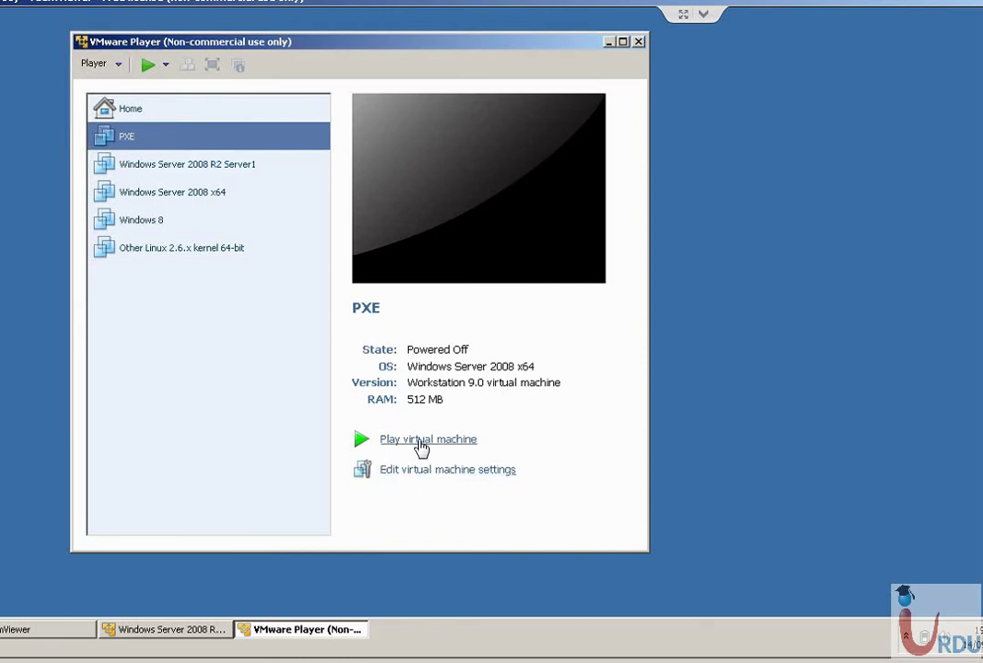
# Power on the PXE machine and start a network boot with F12.
pyautogui.click(424, 442)
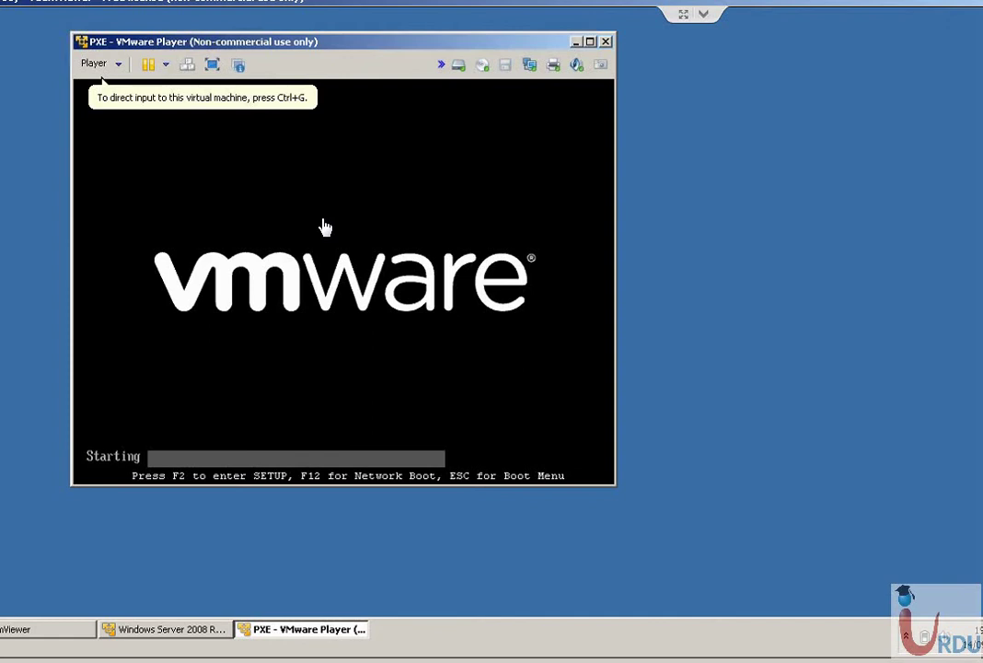
pyautogui.click(324, 226)
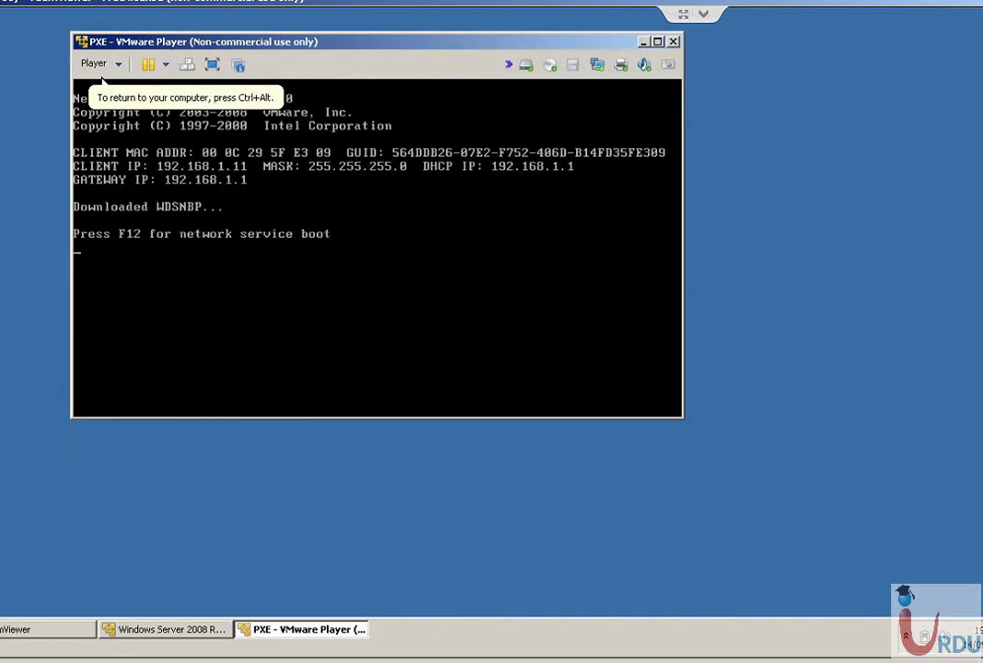
pyautogui.press('F12')
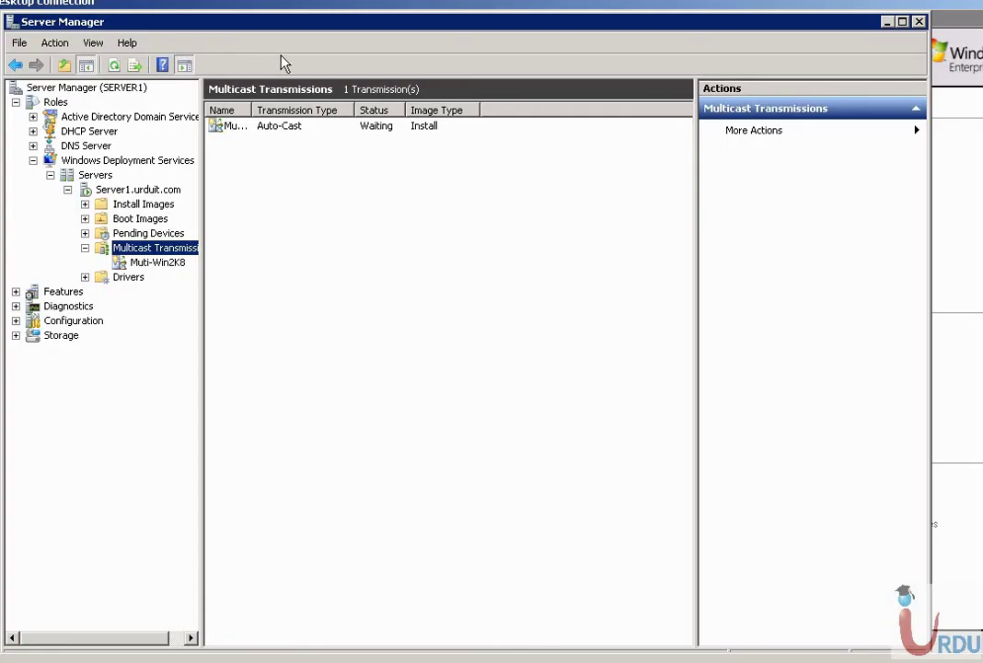
# Refresh to show Muti-Win2K8 as Active, widen the Name column, and view its properties.
pyautogui.click(113, 67)
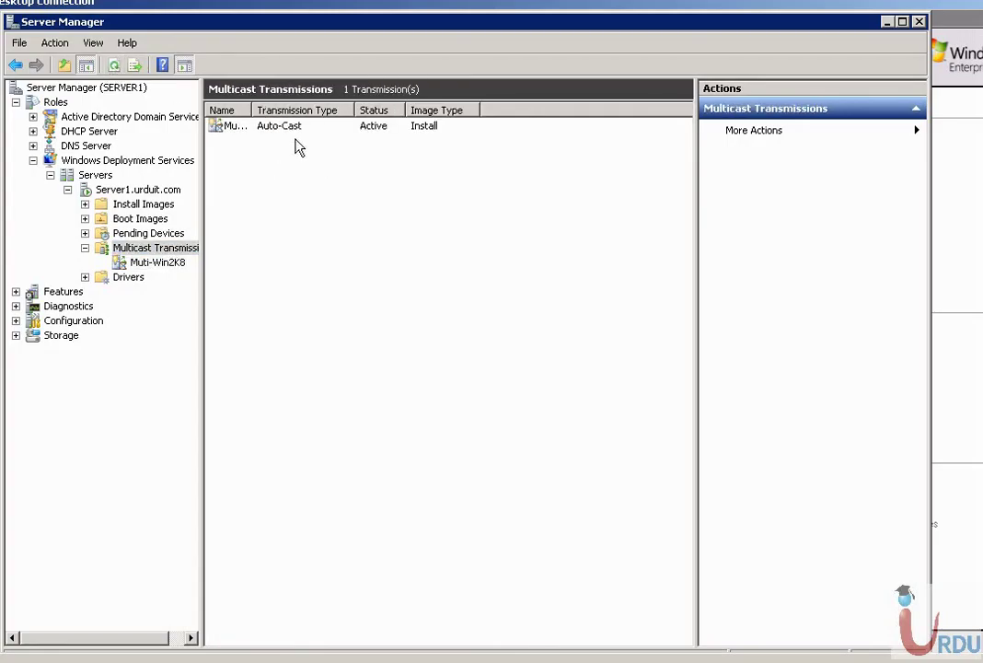
pyautogui.click(153, 262)
pyautogui.click(151, 248)
pyautogui.click(258, 126)
pyautogui.moveTo(252, 109); pyautogui.dragTo(296, 109)
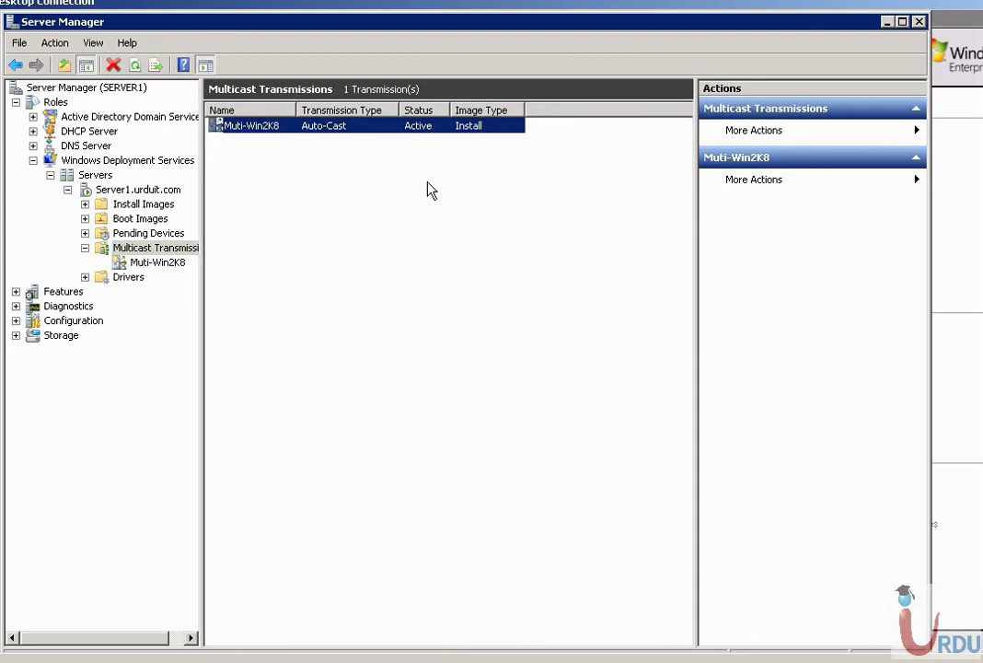
pyautogui.rightClick(253, 131)
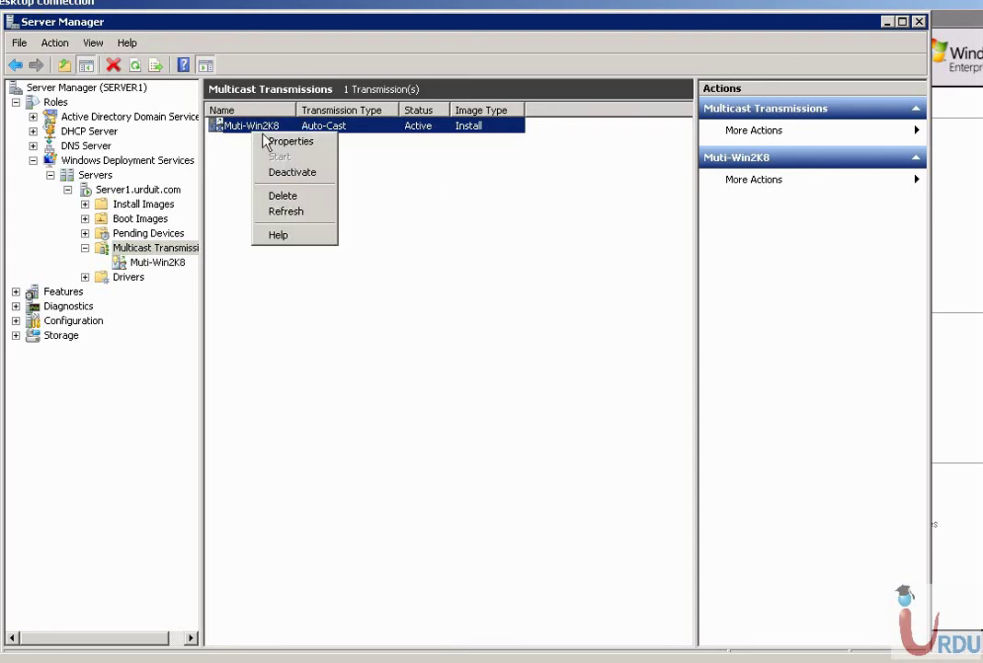
pyautogui.click(270, 143)
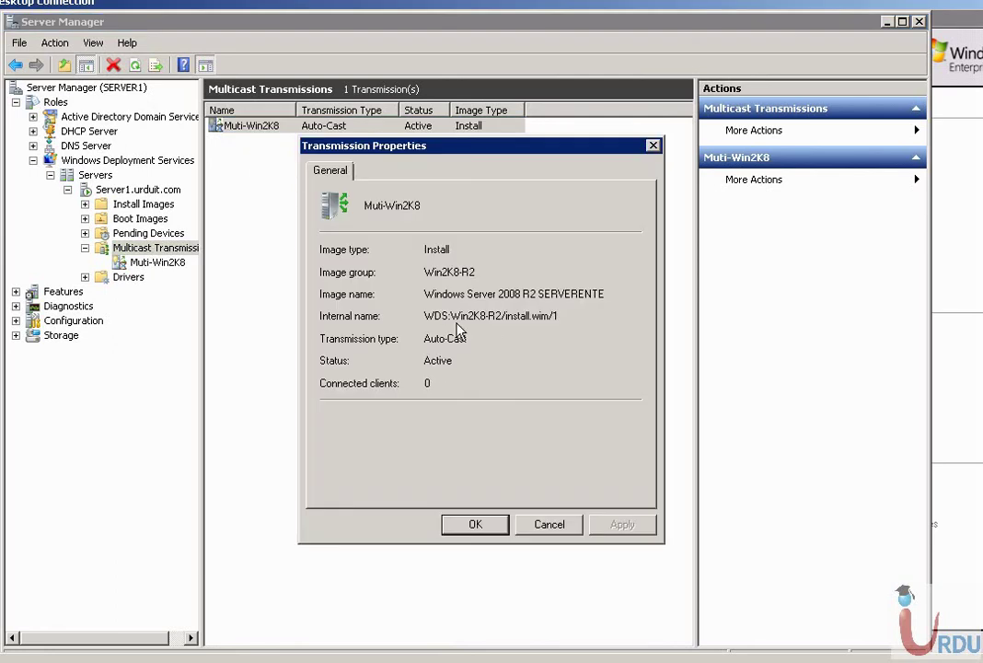
pyautogui.moveTo(425, 316); pyautogui.dragTo(576, 320)
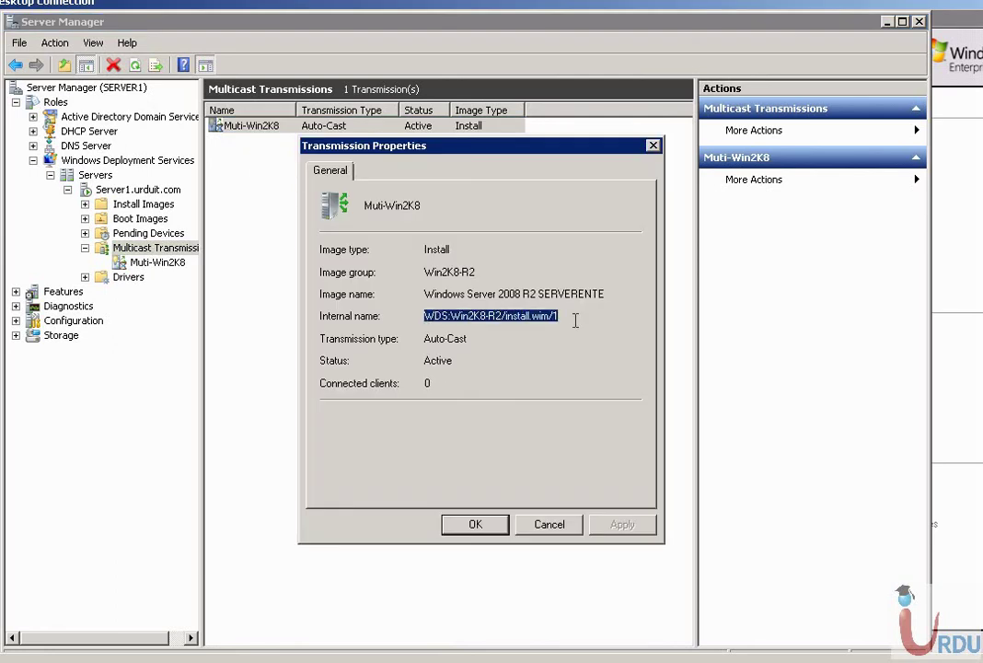
# Close the properties and deactivate the Muti-Win2K8 transmission.
pyautogui.click(550, 524)
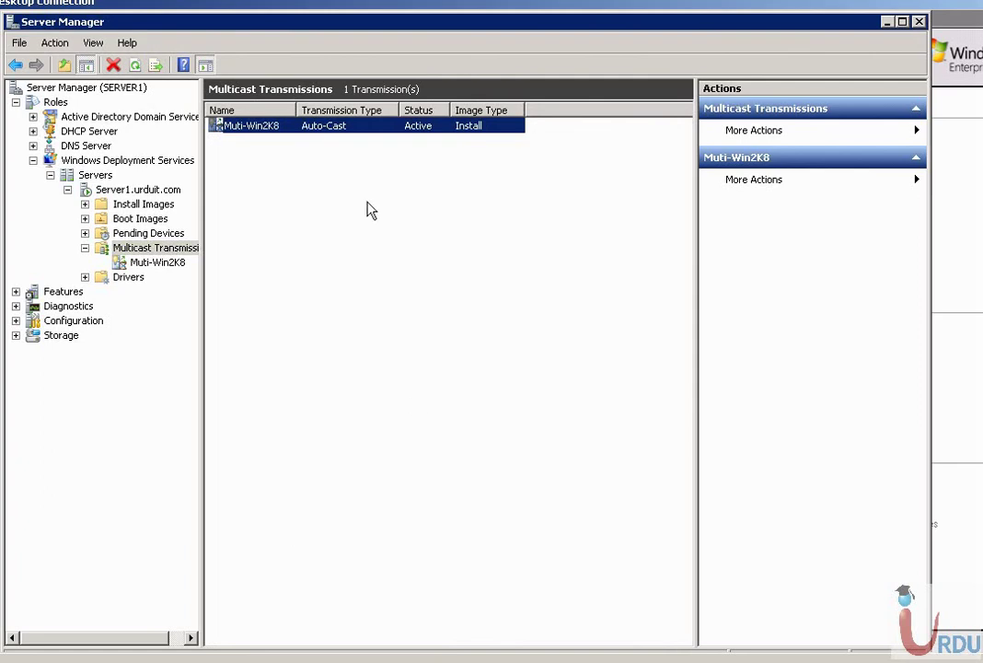
pyautogui.rightClick(306, 125)
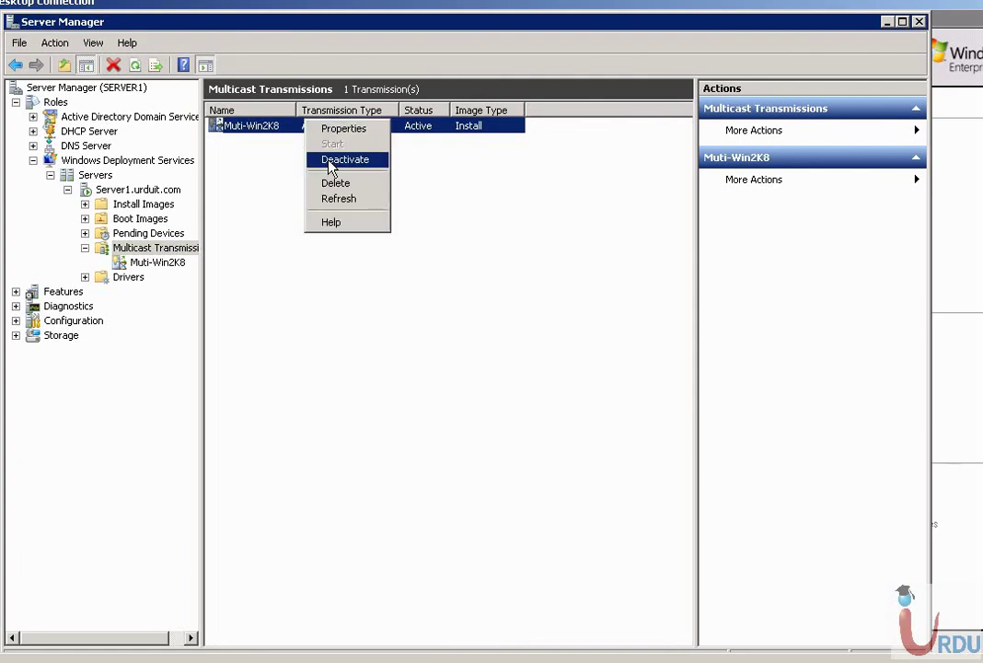
pyautogui.click(330, 162)
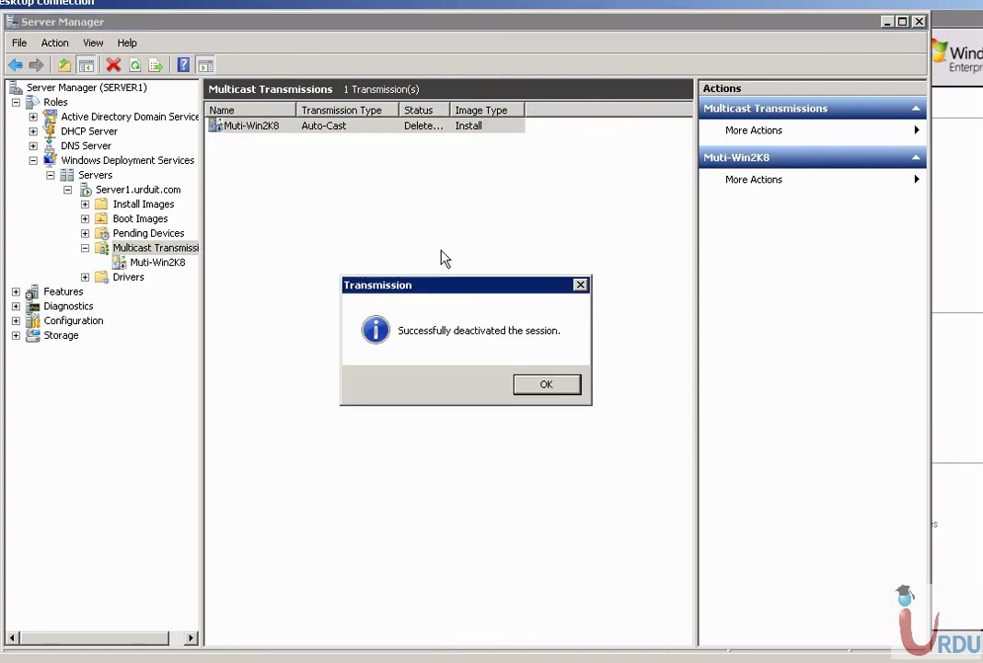
pyautogui.click(529, 391)
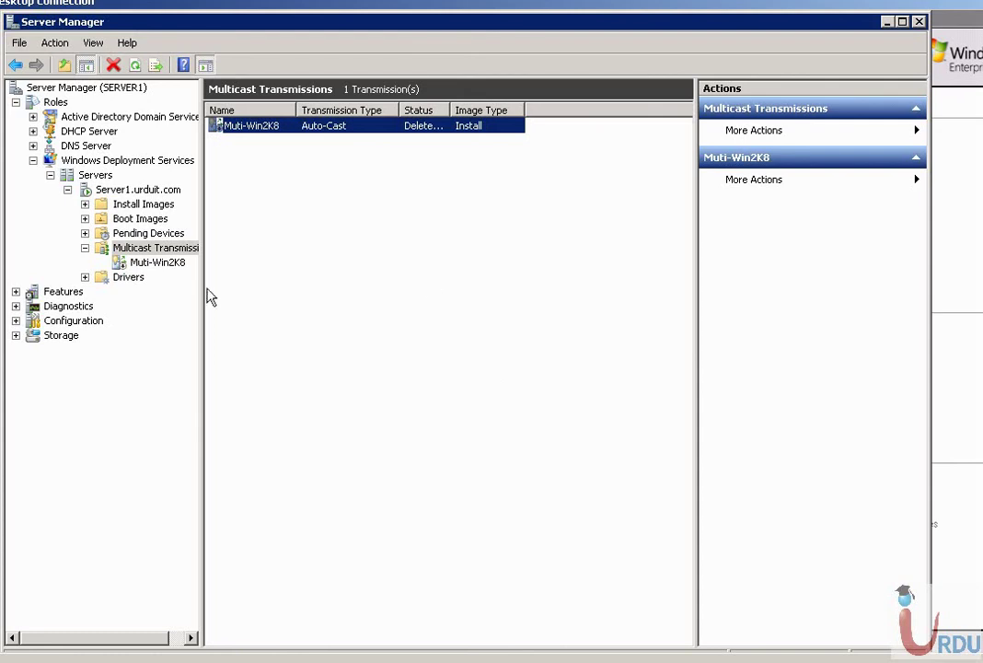
# Open the Muti-Win2K8 clients view to confirm it has 0 connected clients.
pyautogui.click(152, 264)
pyautogui.click(152, 250)
pyautogui.click(153, 262)
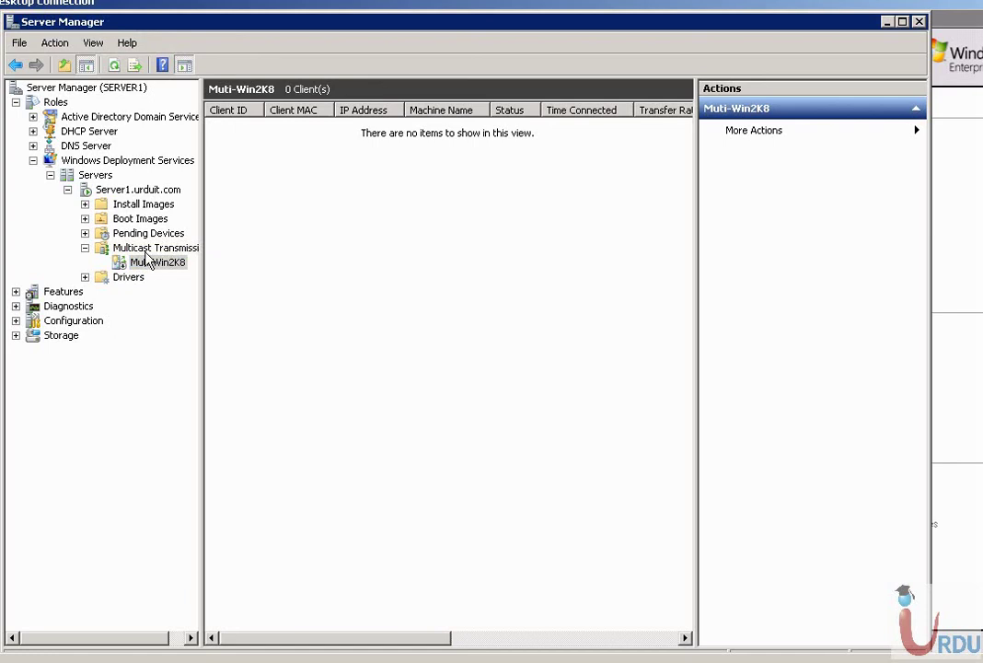
pyautogui.click(152, 250)
pyautogui.click(156, 264)
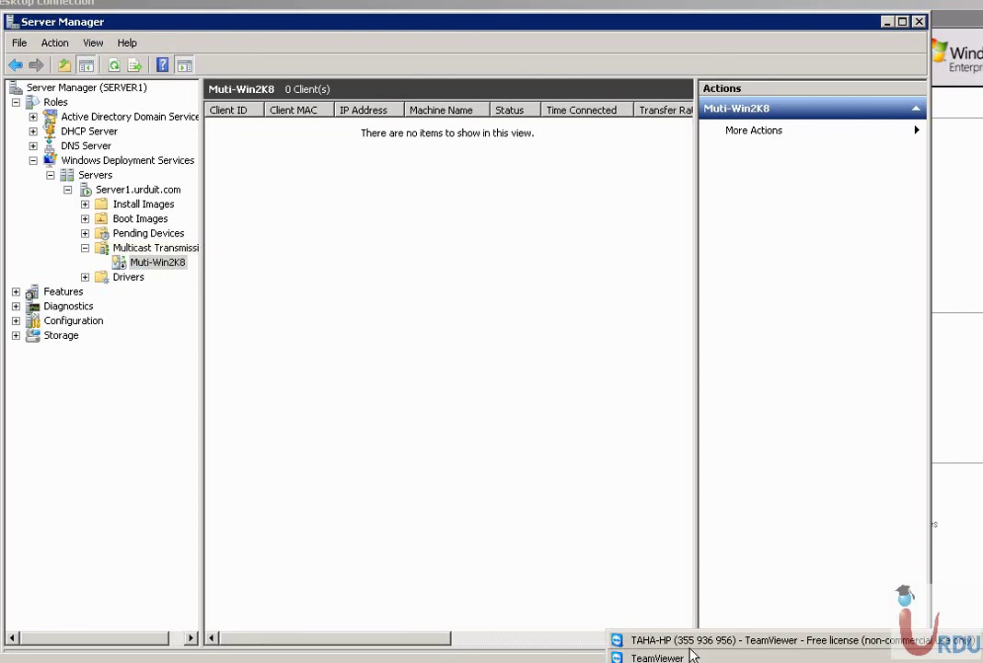
# On the PXE client, sign in with the domain credentials, keep SERVERENTERPRISE, and install onto Disk 0.
pyautogui.click(658, 642)
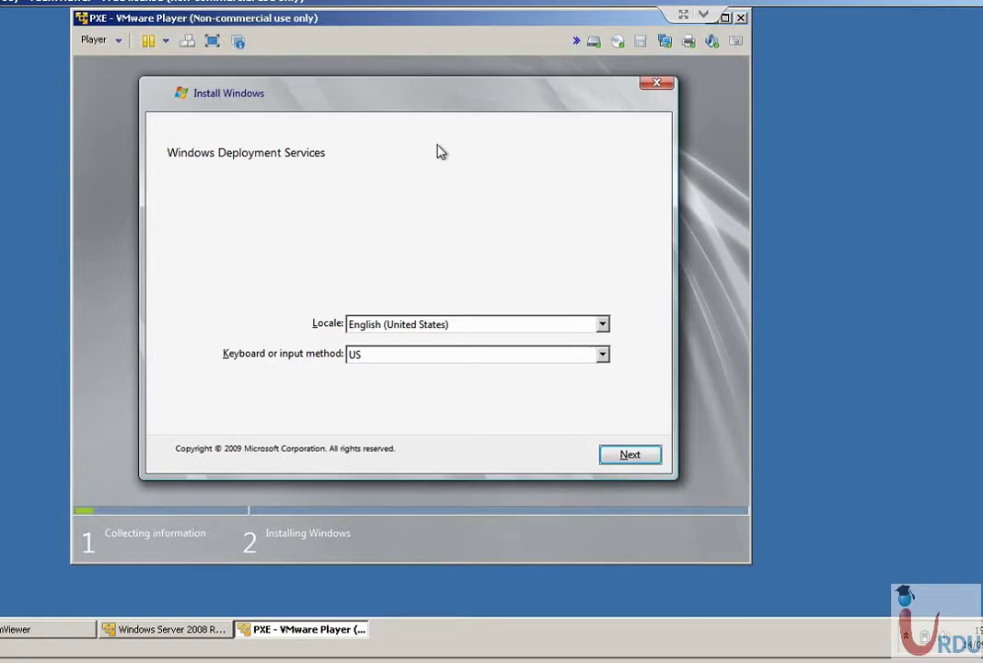
pyautogui.click(626, 457)
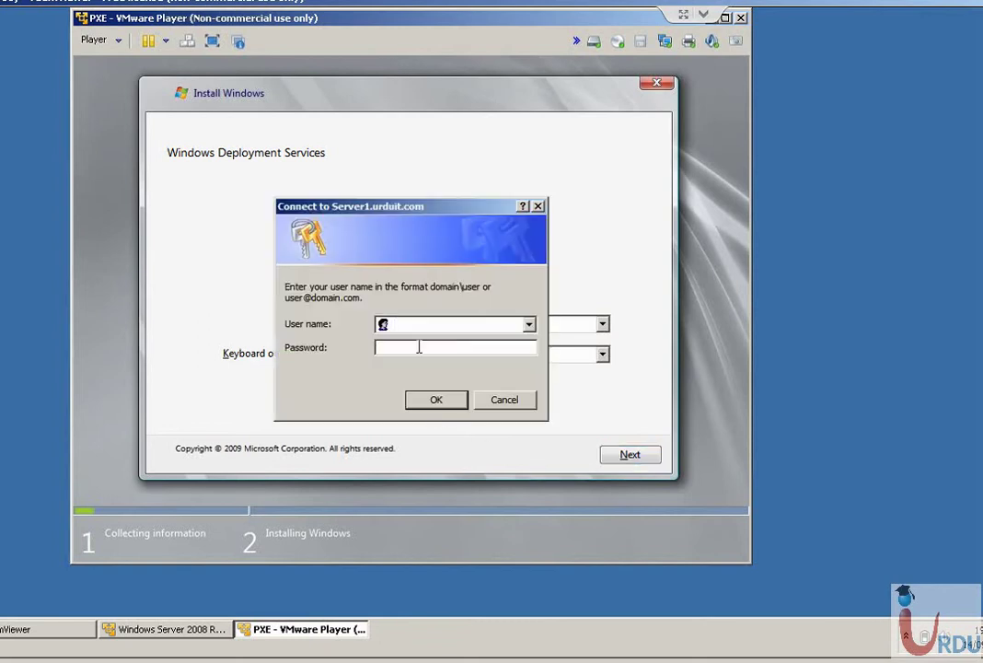
pyautogui.press('Tab')
pyautogui.hotkey('shift', 'Tab')
pyautogui.press('Tab')
pyautogui.press('Tab')
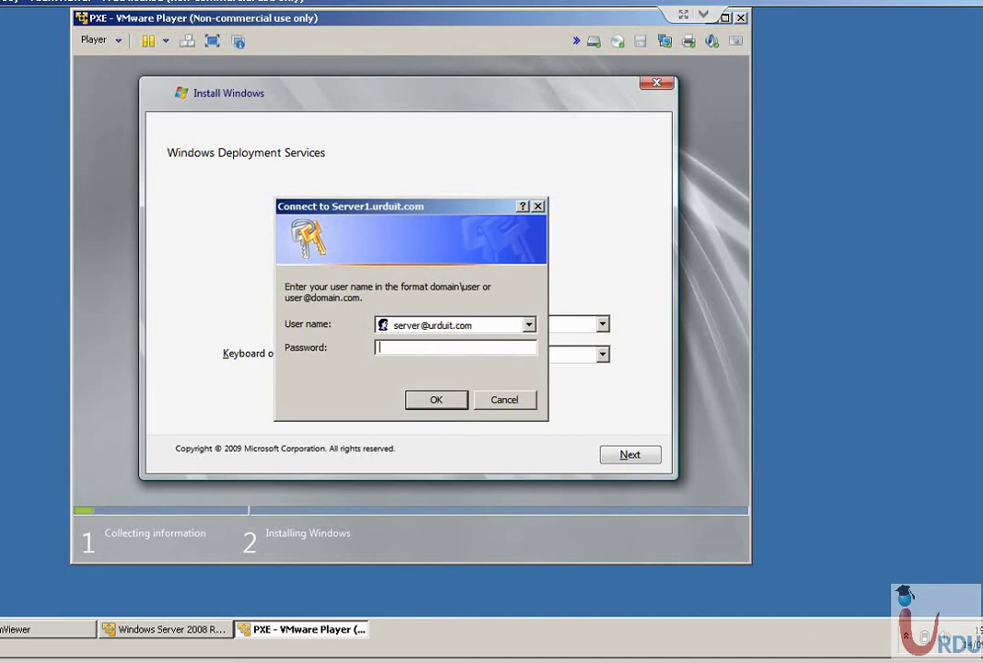
pyautogui.write('******')
pyautogui.click(419, 401)
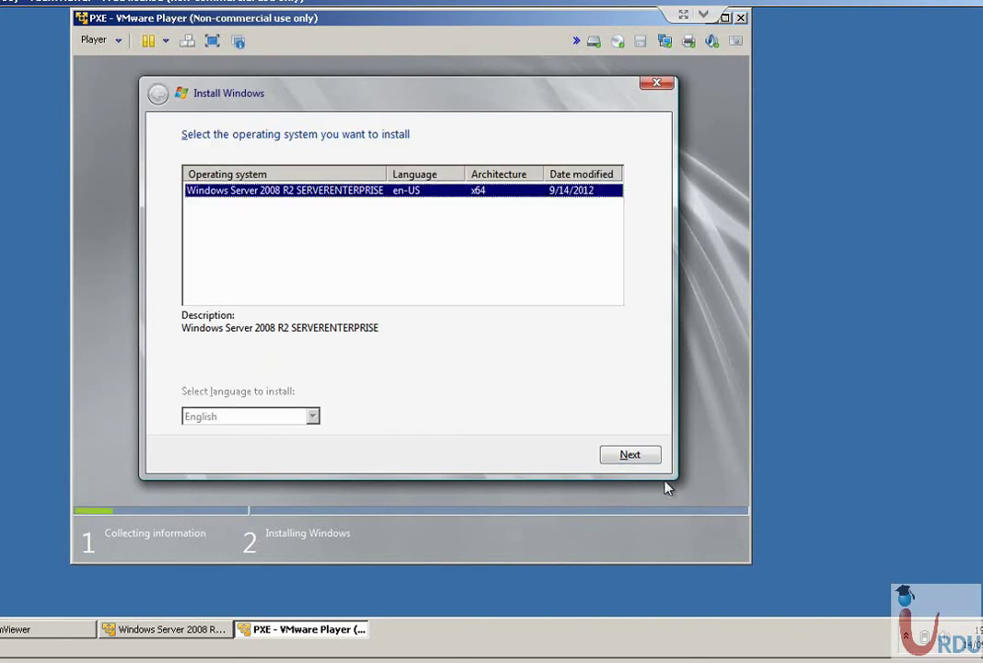
pyautogui.click(631, 455)
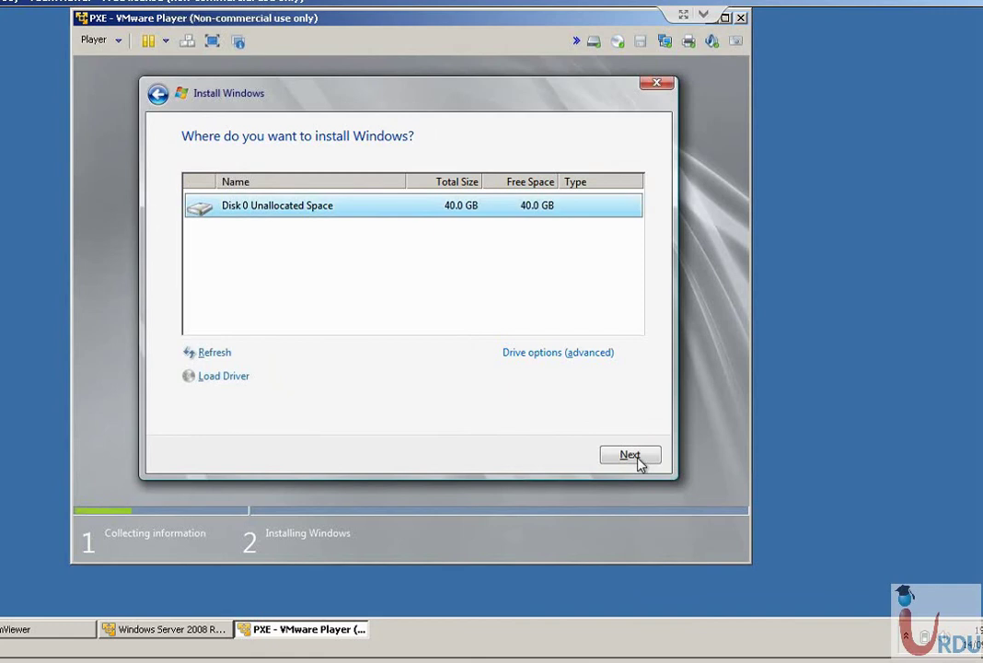
pyautogui.click(634, 457)
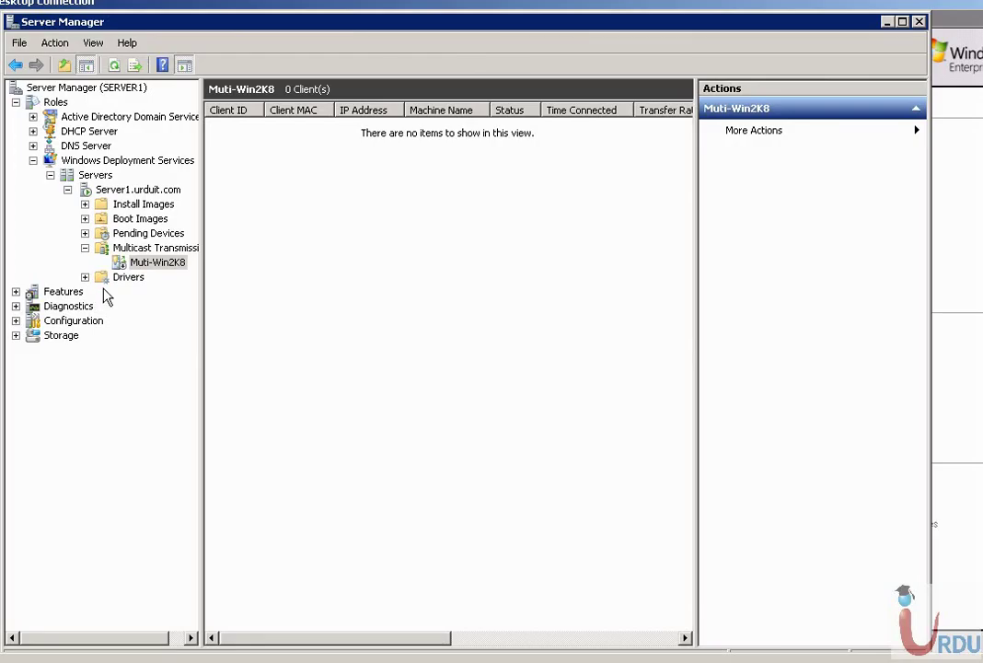
# List all multicast transmissions and widen the Status column to read Muti-Win2K8's Delete Pending.
pyautogui.click(133, 250)
pyautogui.click(136, 262)
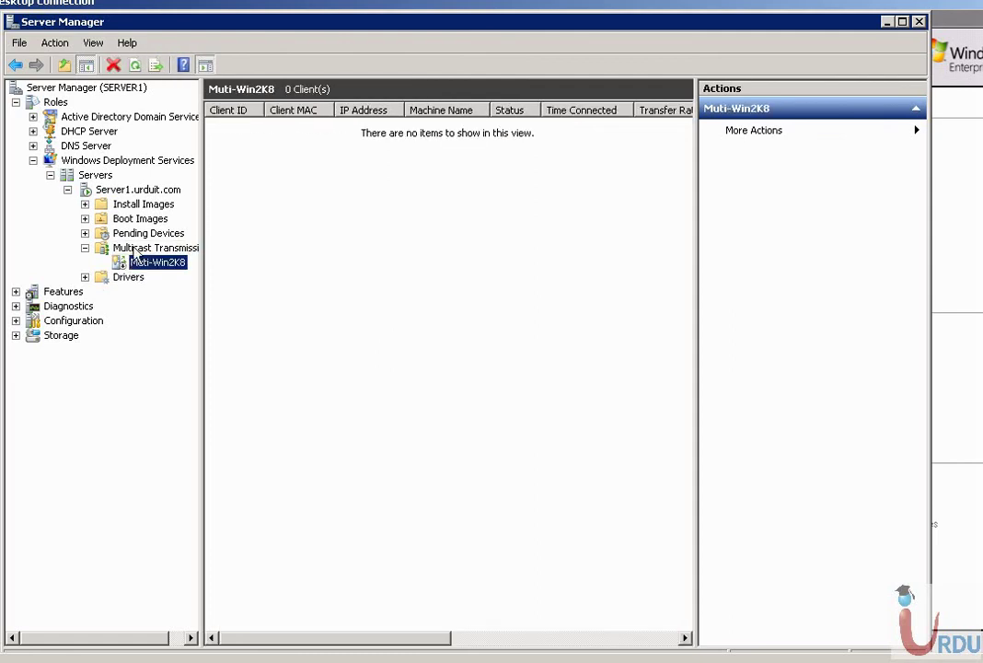
pyautogui.click(135, 250)
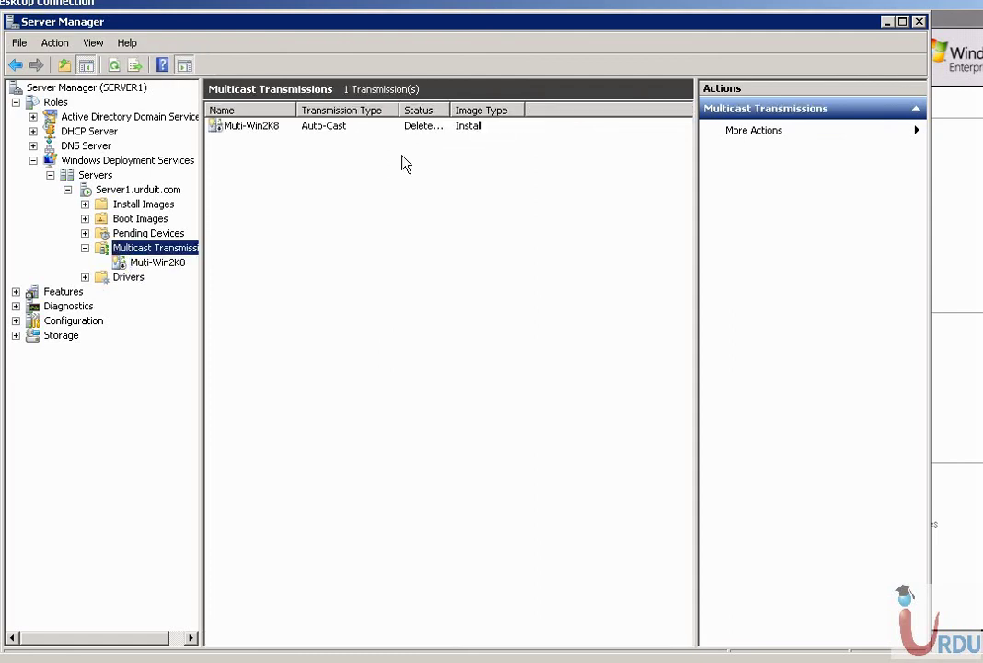
pyautogui.moveTo(451, 108); pyautogui.dragTo(485, 107)
pyautogui.click(387, 126)
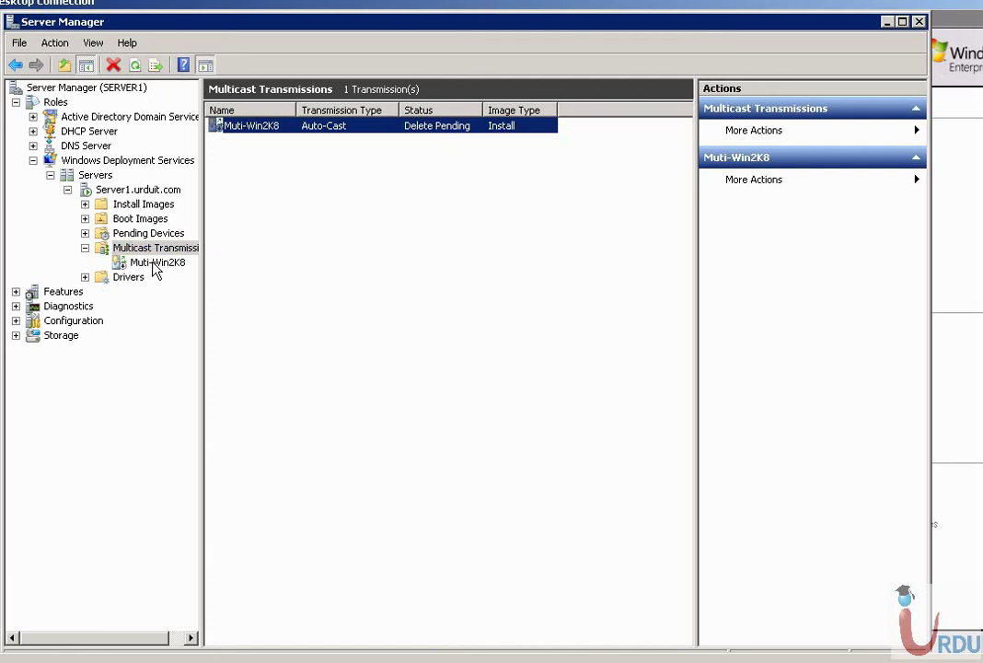
pyautogui.click(757, 661)
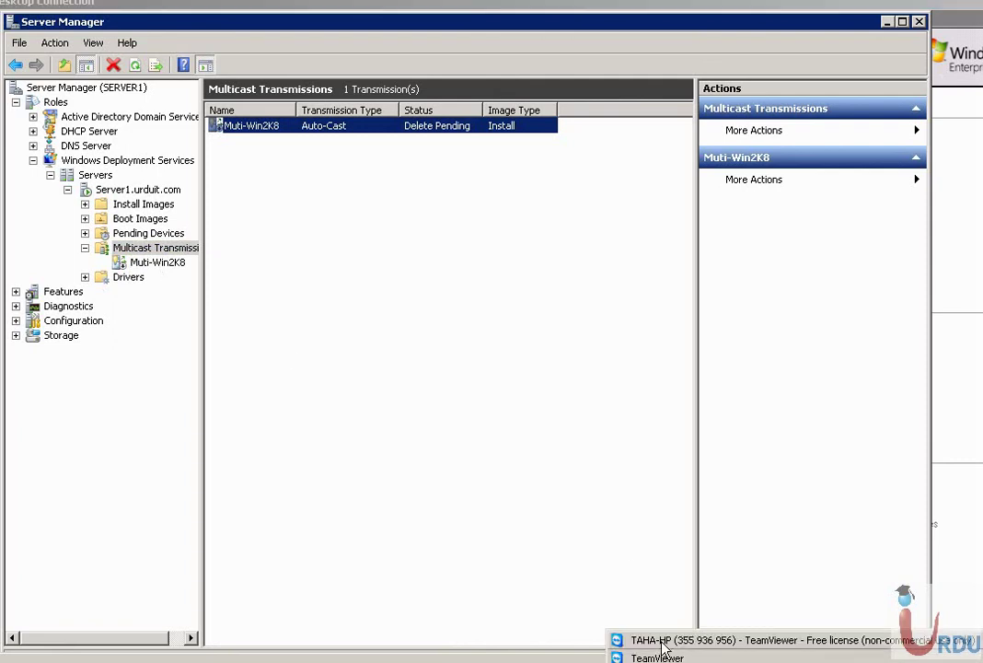
# Cancel the PXE client's waiting Windows installation.
pyautogui.click(643, 642)
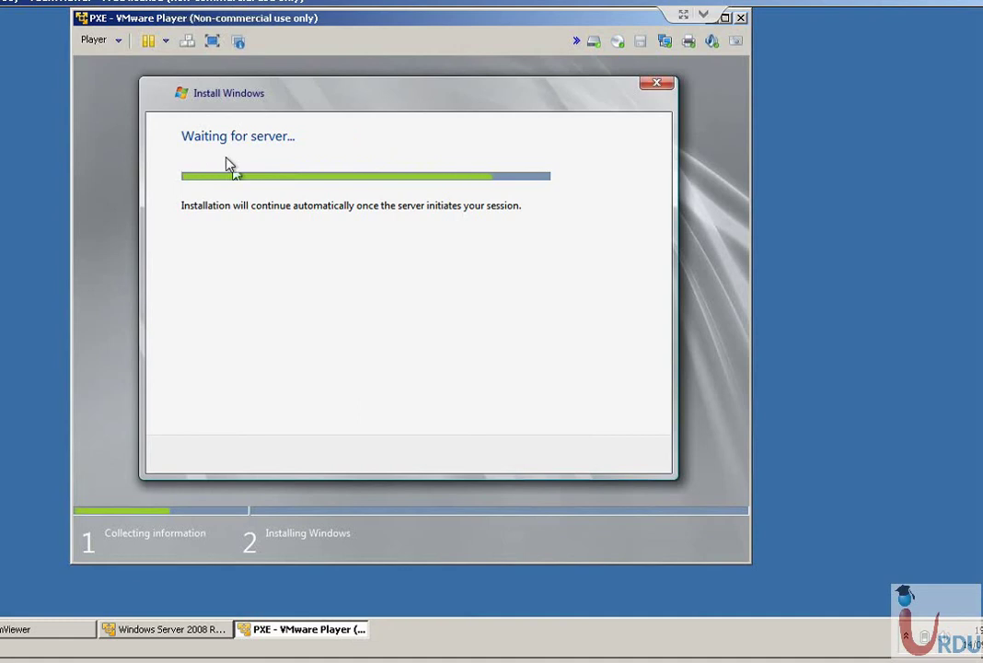
pyautogui.click(657, 85)
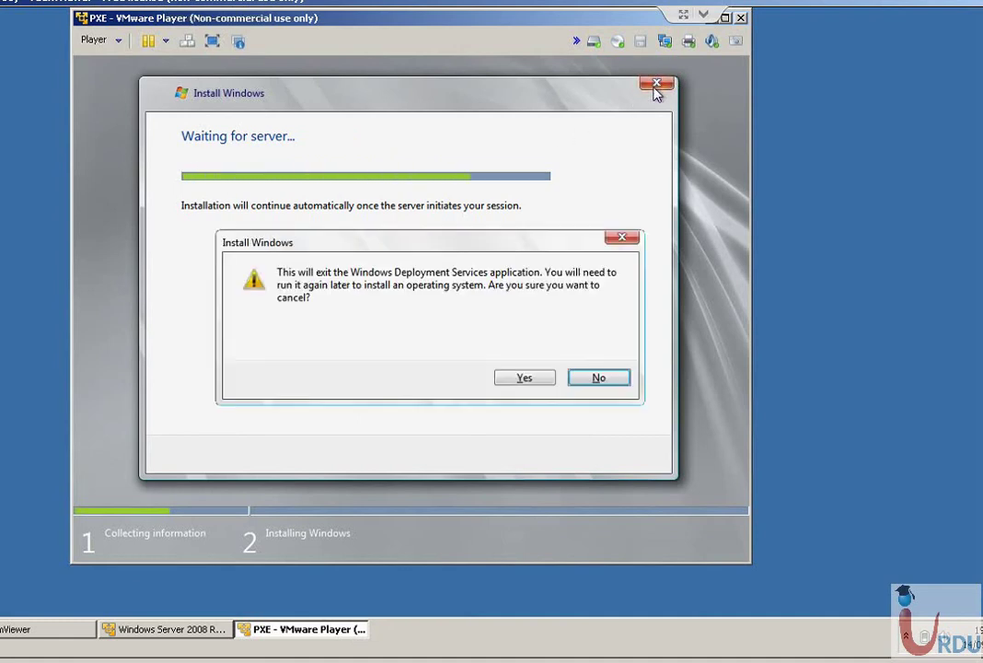
pyautogui.click(524, 378)
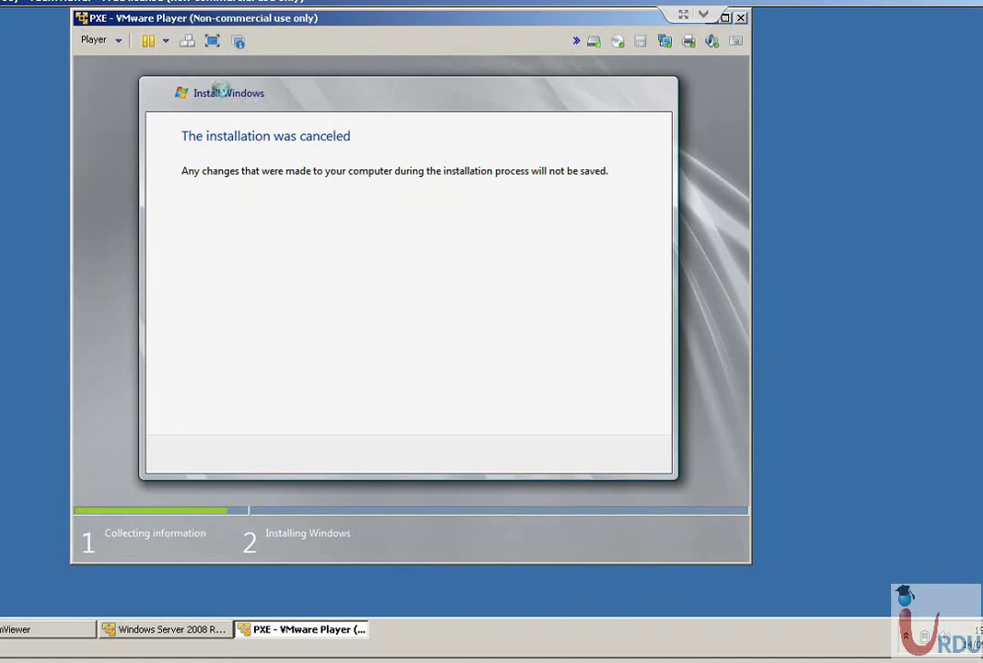
# Reset the PXE virtual machine and confirm.
pyautogui.click(164, 42)
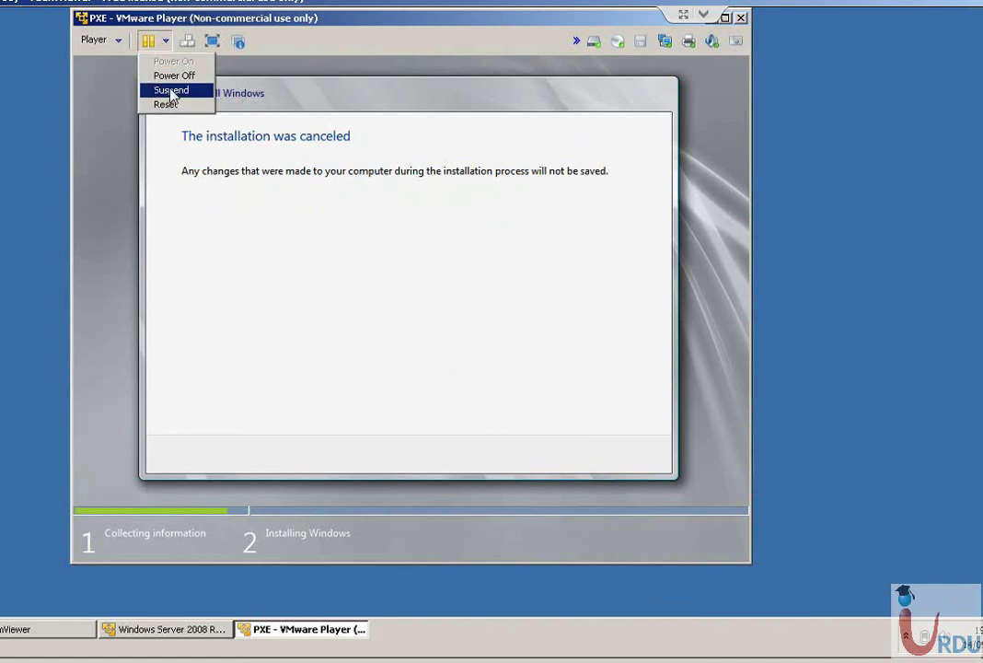
pyautogui.click(166, 104)
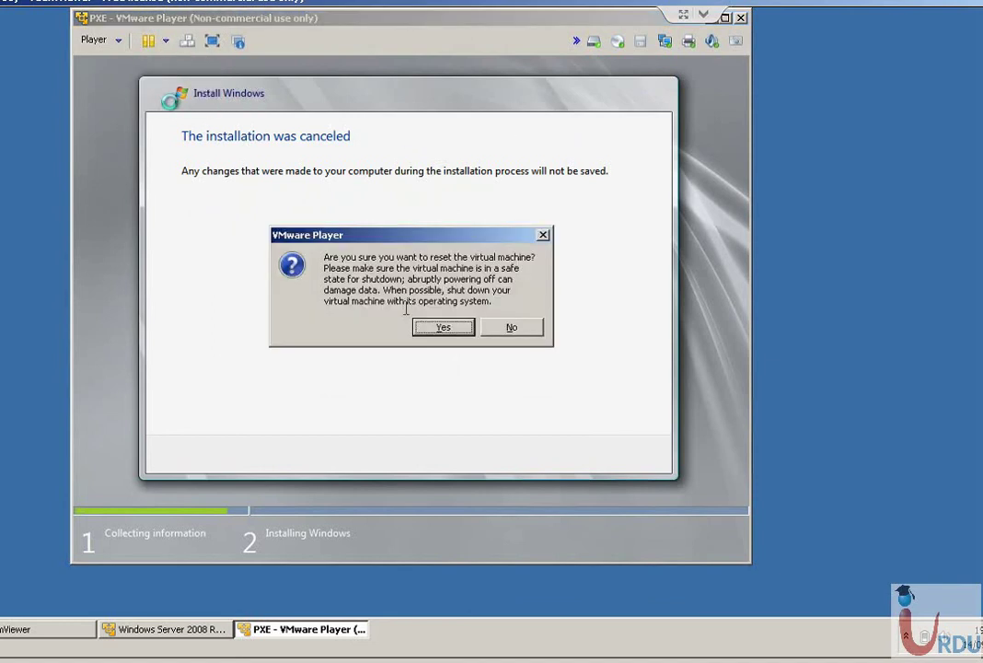
pyautogui.click(440, 329)
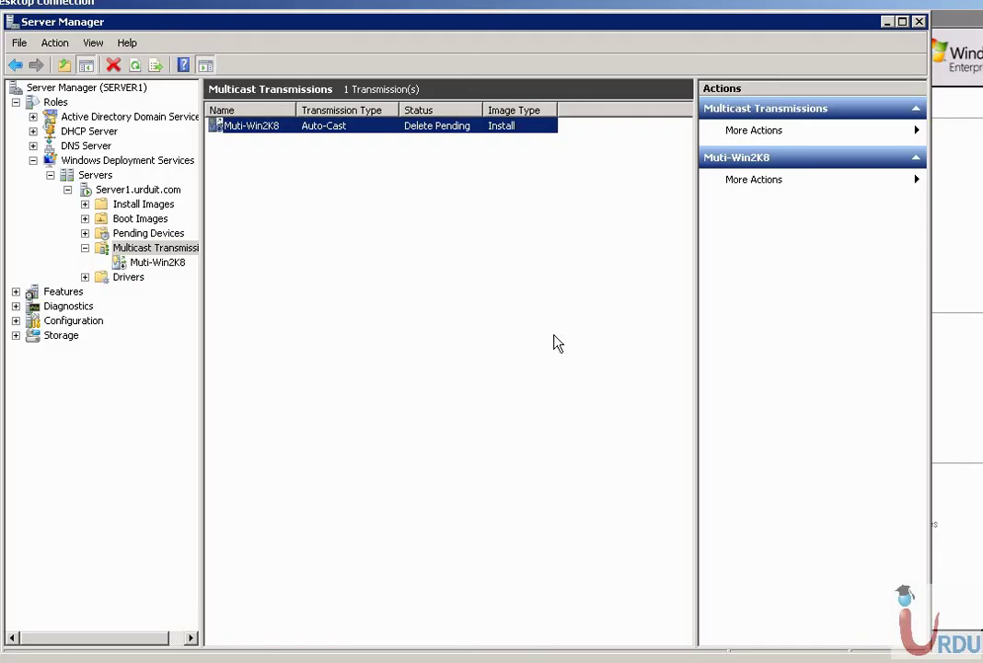
# Refresh the multicast transmissions list, dismissing the accidental Export List dialog.
pyautogui.click(135, 64)
pyautogui.click(136, 66)
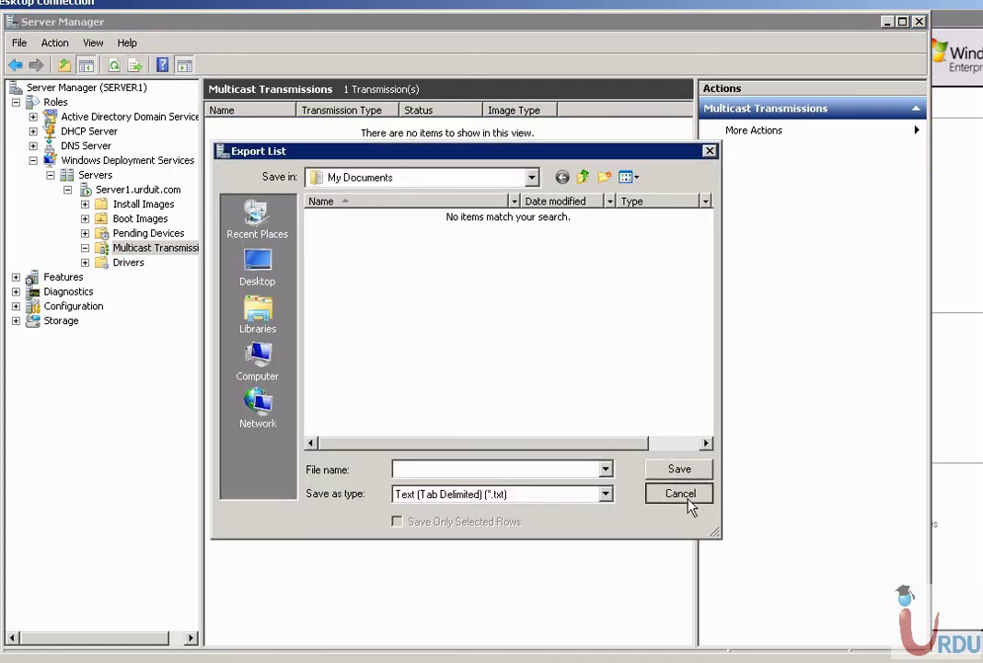
pyautogui.click(683, 495)
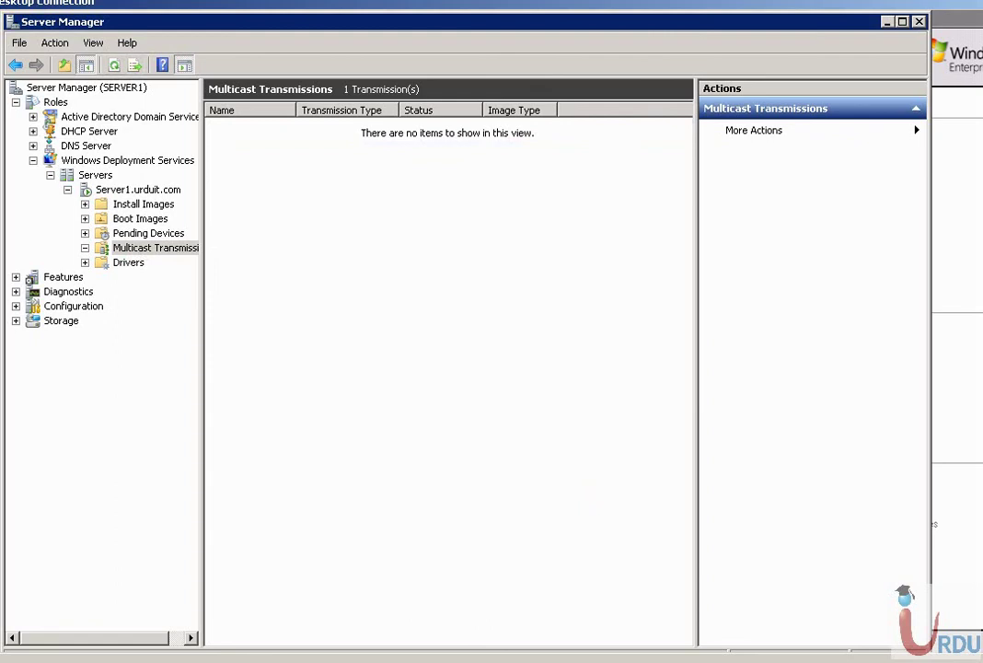
# Switch back to the rebooting PXE client virtual machine.
pyautogui.click(679, 661)
pyautogui.click(676, 642)
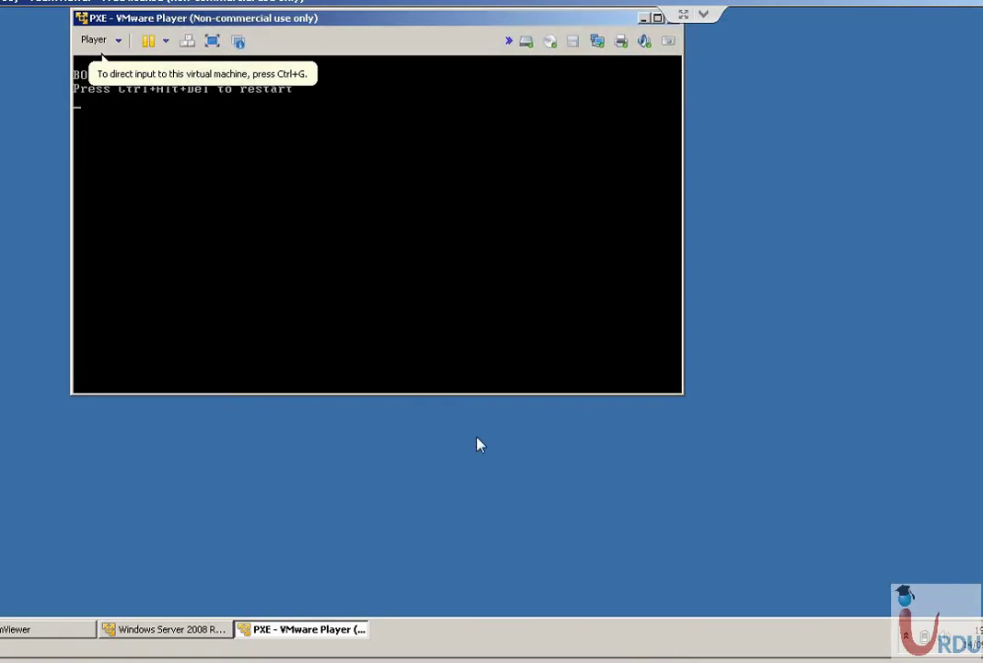
pyautogui.click(403, 322)
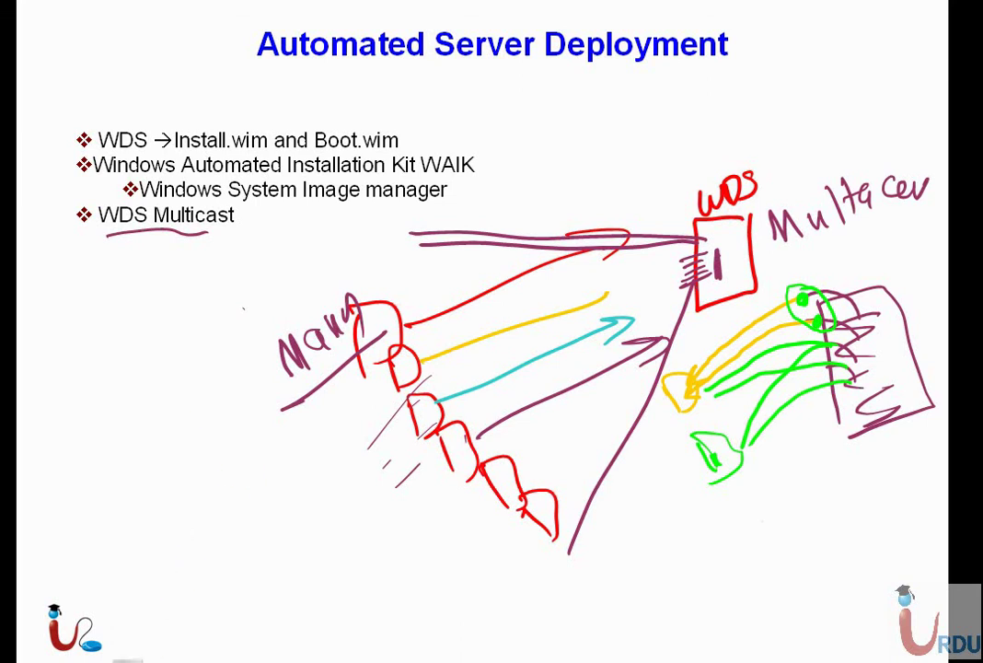
# Underline the Windows Automated Installation Kit (WAIK) bullet in green.
pyautogui.click(66, 660)
pyautogui.click(407, 568)
pyautogui.moveTo(94, 173)
pyautogui.mouseDown()
pyautogui.moveTo(297, 182)
pyautogui.moveTo(462, 174)
pyautogui.mouseUp()
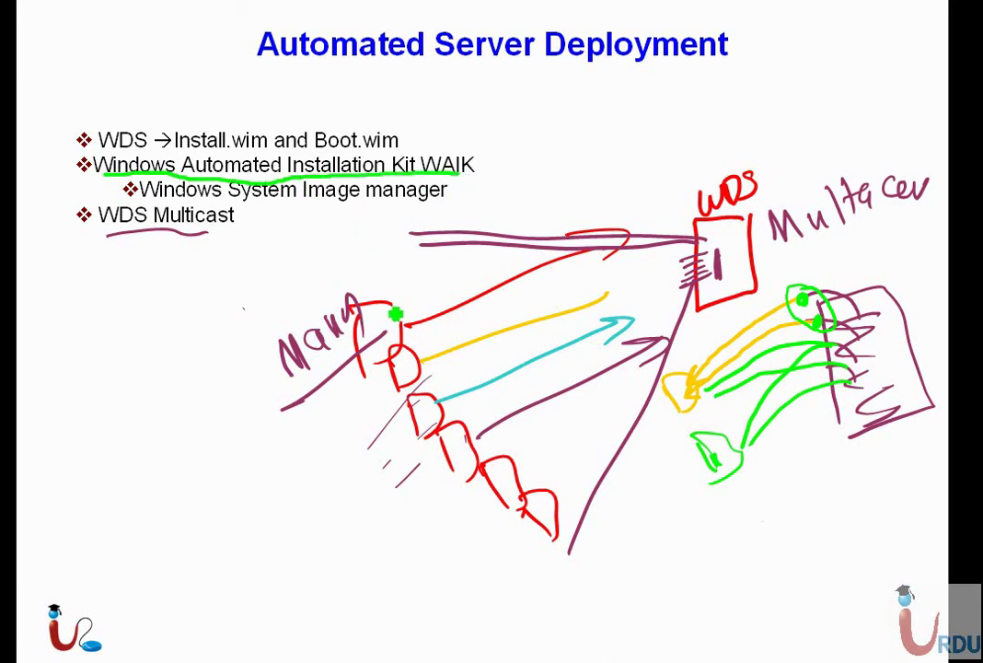
# Minimize Server Manager, close Initial Configuration Tasks, and return to the slide show.
pyautogui.press('super')
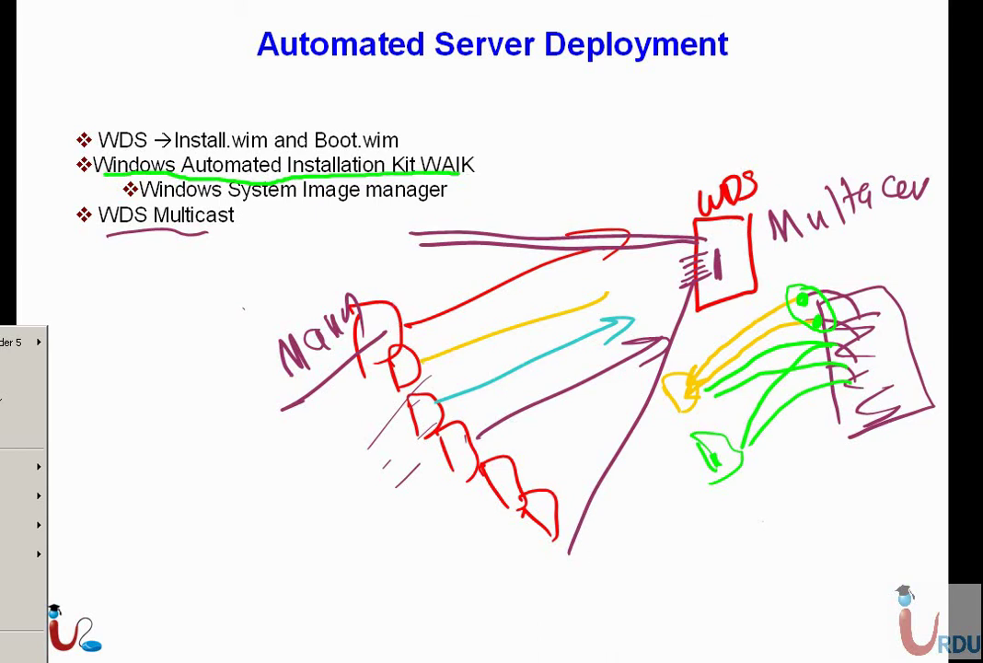
pyautogui.rightClick(667, 662)
pyautogui.click(703, 659)
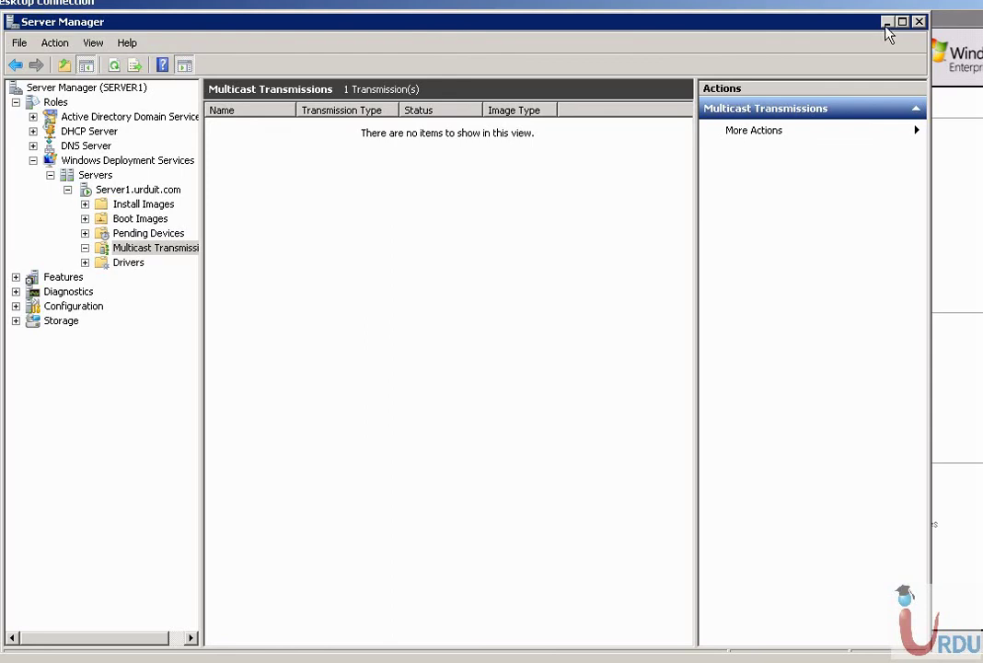
pyautogui.click(887, 25)
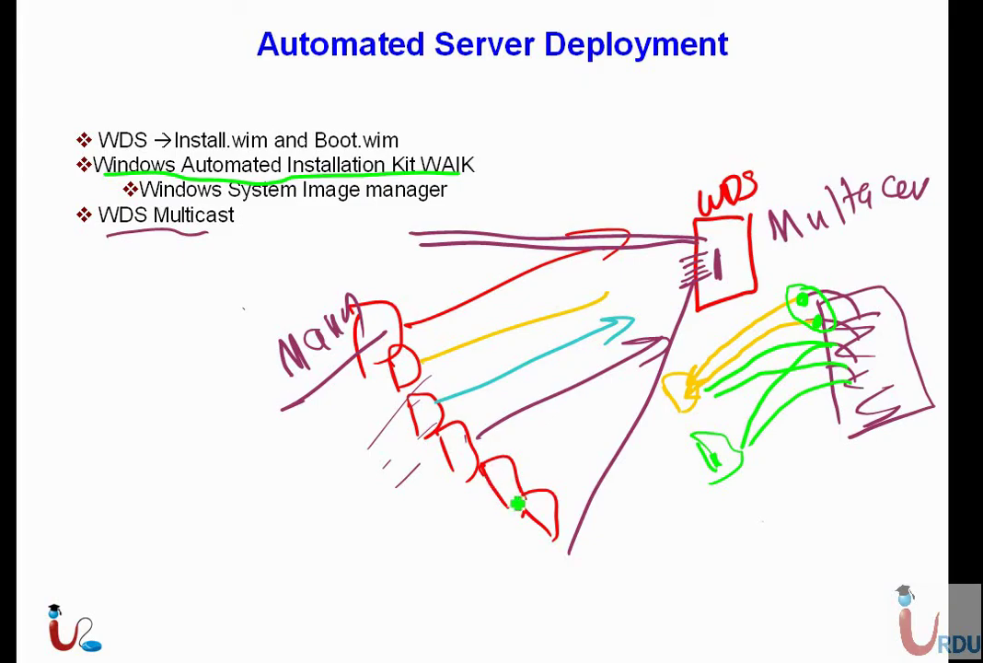
pyautogui.press('super')
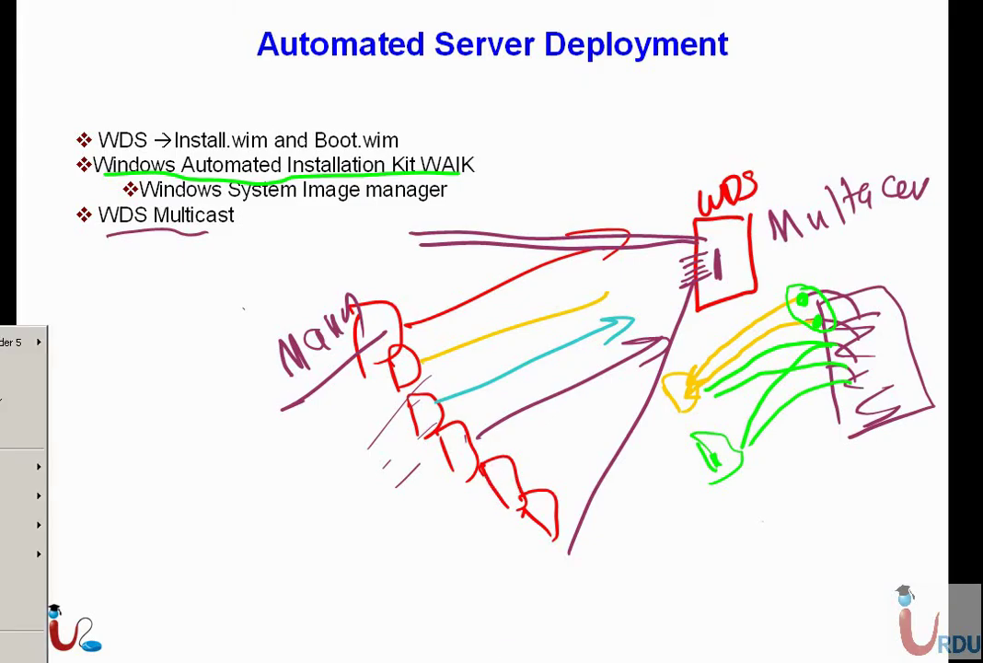
pyautogui.press('super')
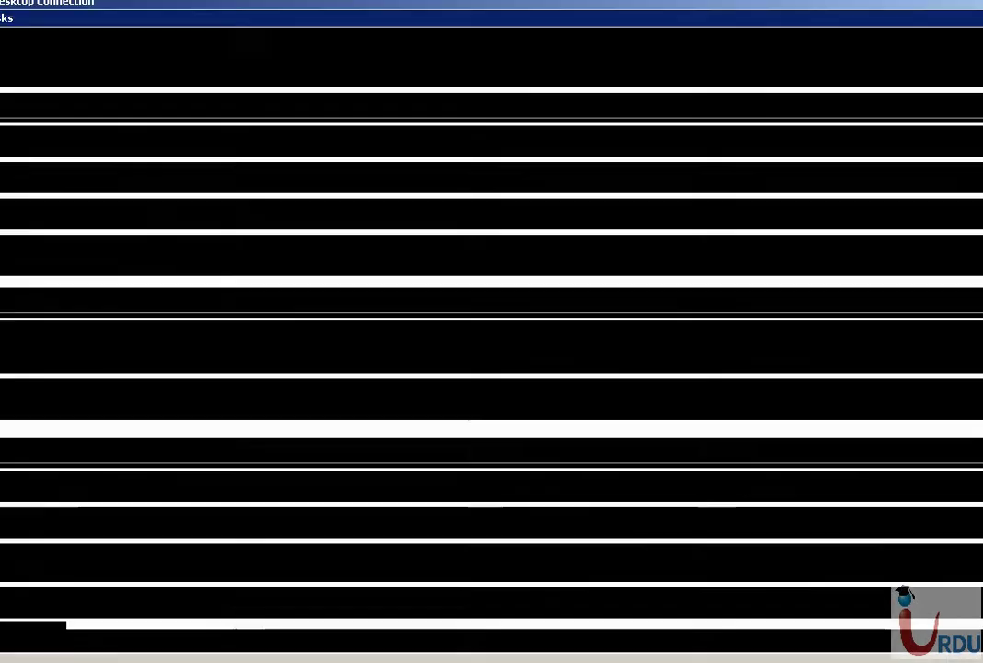
pyautogui.hotkey('alt', 'F4')
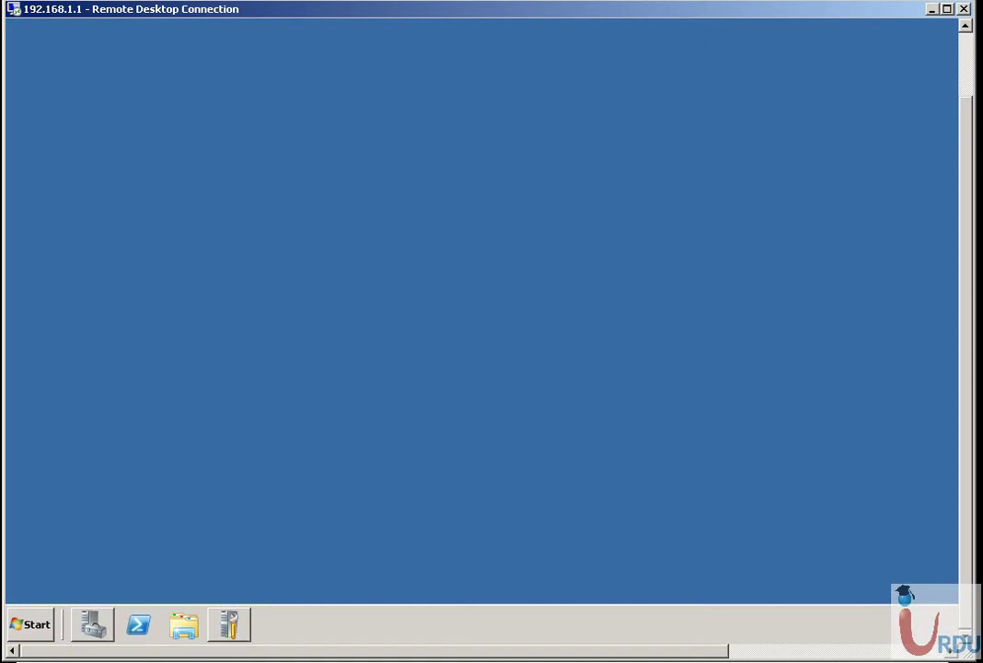
pyautogui.click(274, 656)
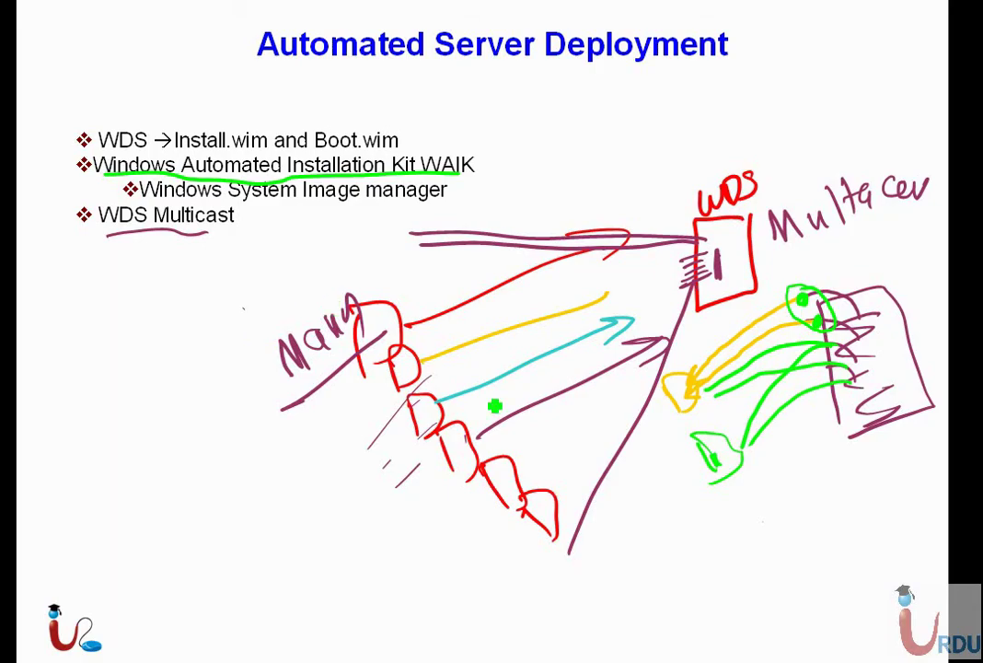
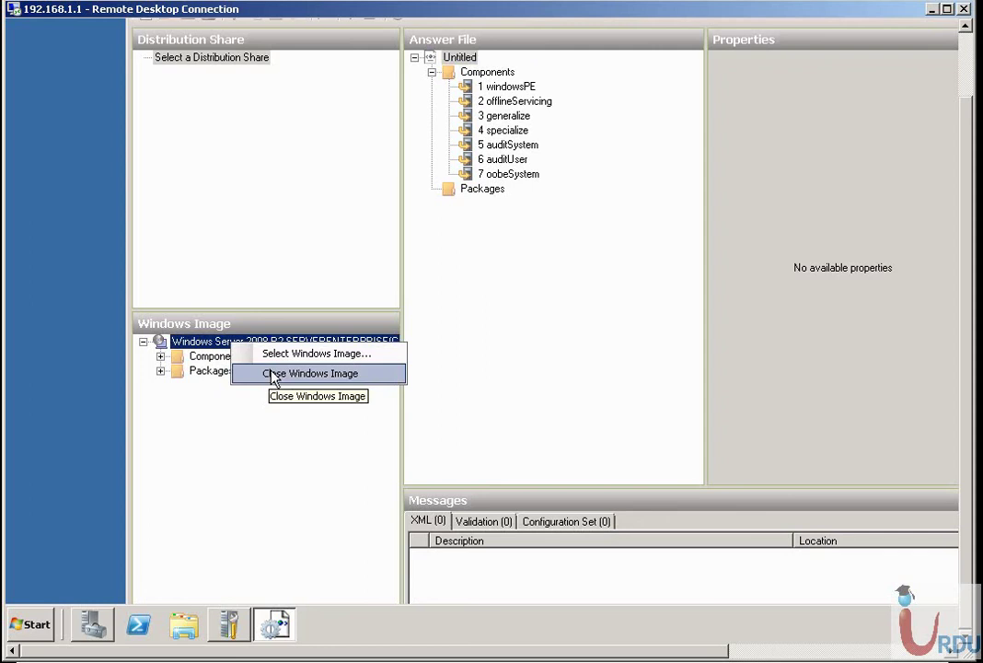
# Close the Untitled answer file and the loaded Windows image, then reposition the window.
pyautogui.click(206, 347)
pyautogui.rightClick(204, 344)
pyautogui.click(211, 348)
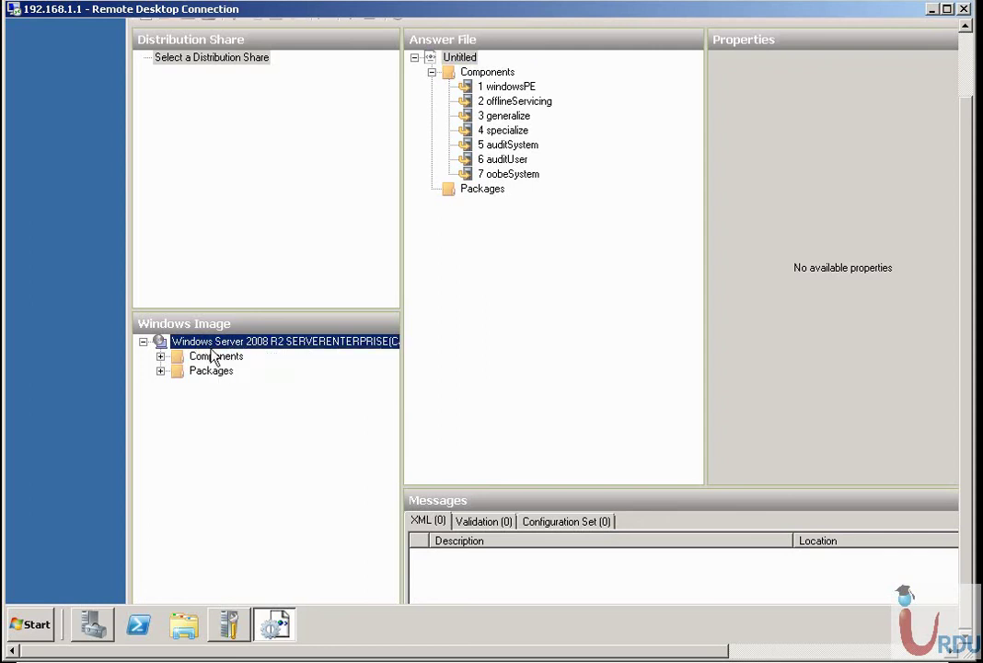
pyautogui.rightClick(460, 58)
pyautogui.click(496, 108)
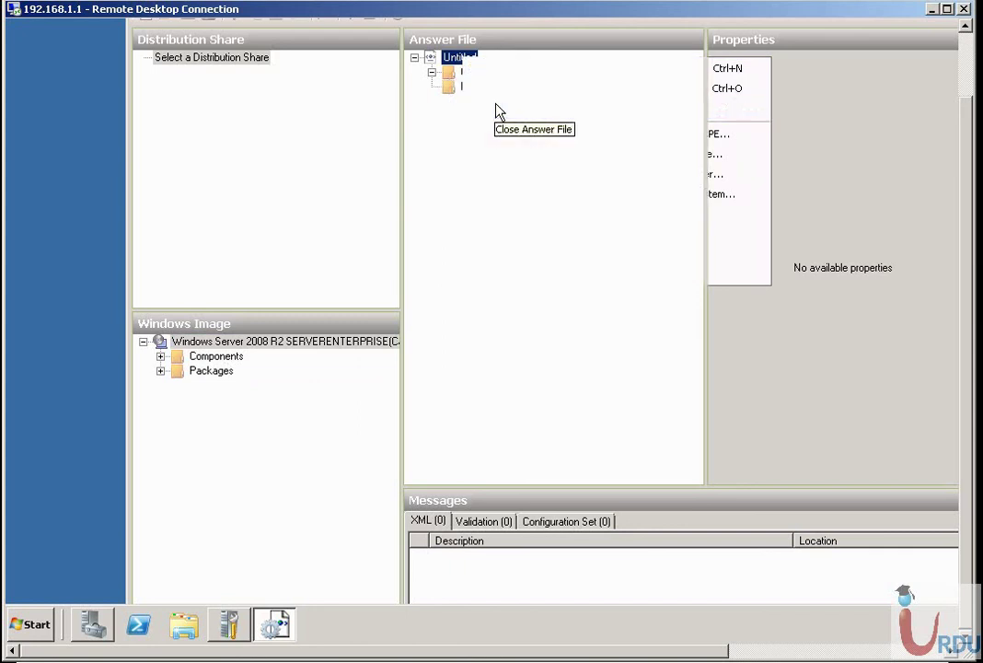
pyautogui.rightClick(203, 342)
pyautogui.click(276, 374)
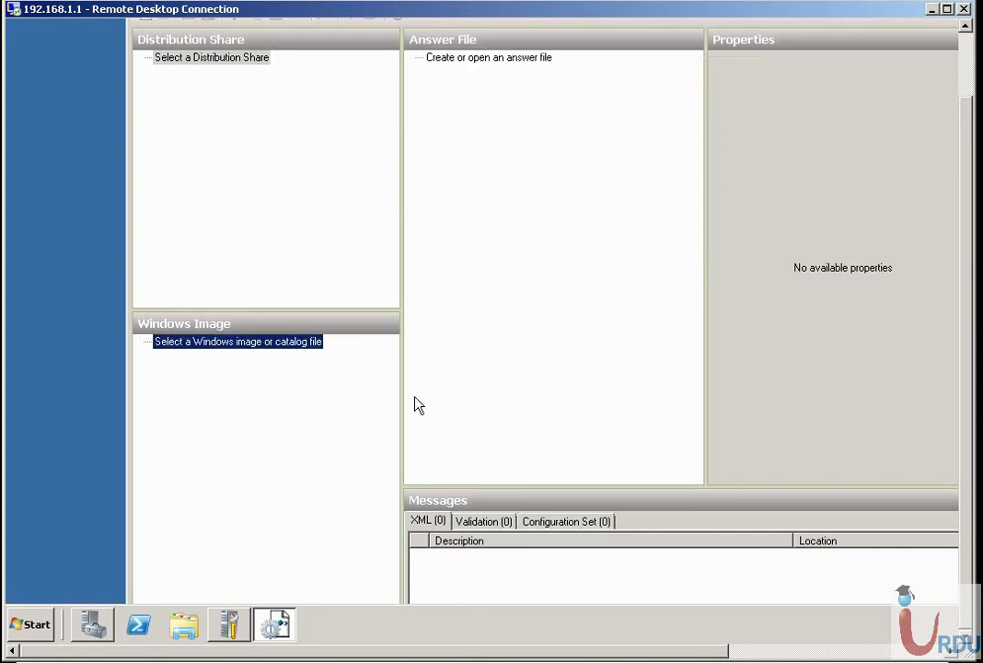
pyautogui.click(965, 66)
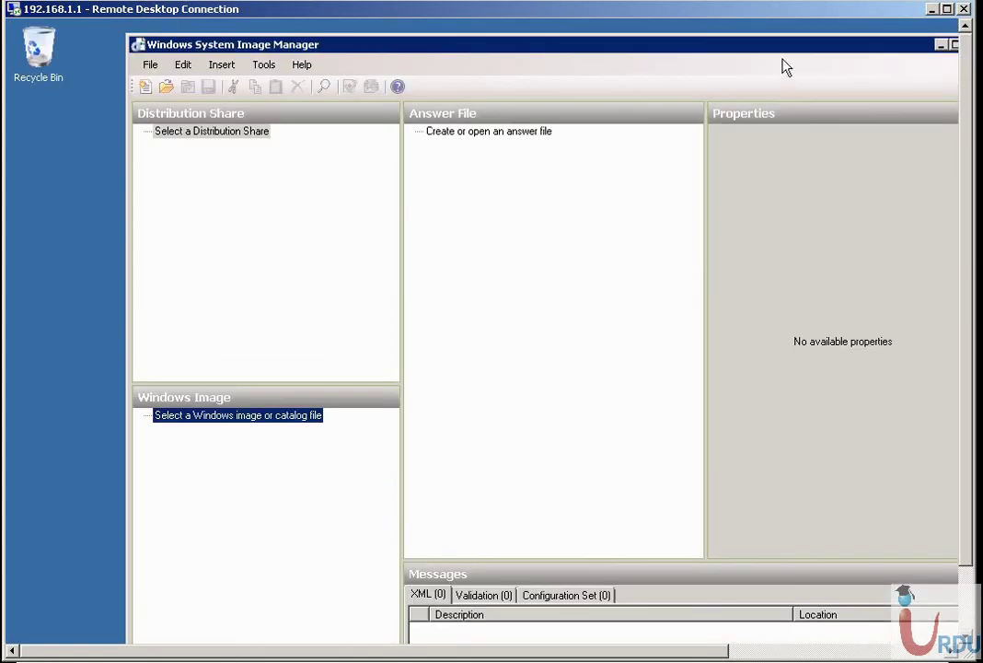
pyautogui.moveTo(772, 46); pyautogui.dragTo(688, 41)
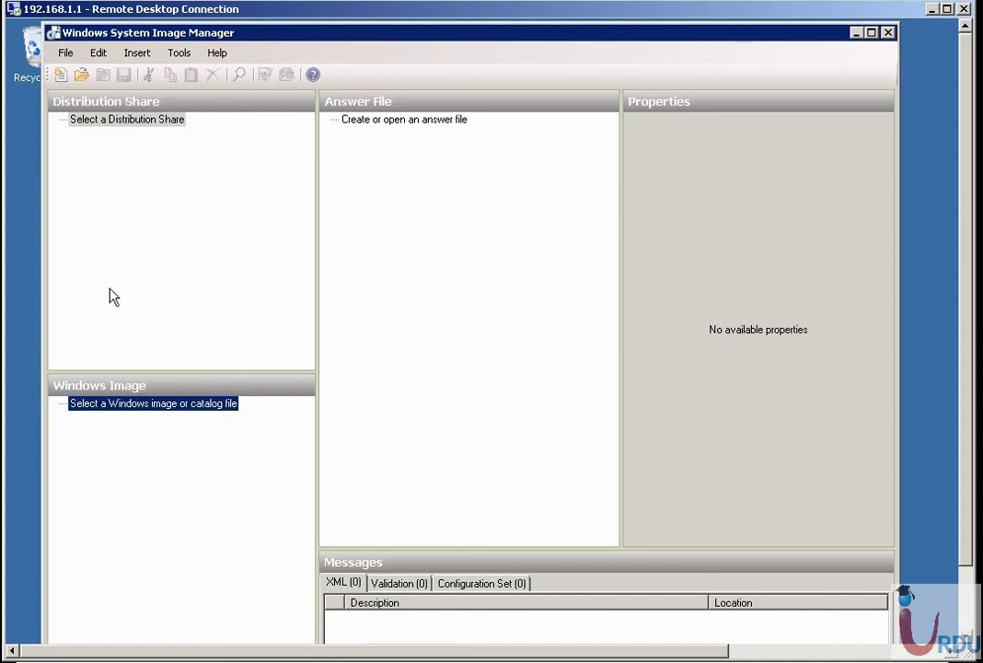
# Start selecting a Windows image and browse to the sources folder on the DVD drive.
pyautogui.rightClick(104, 406)
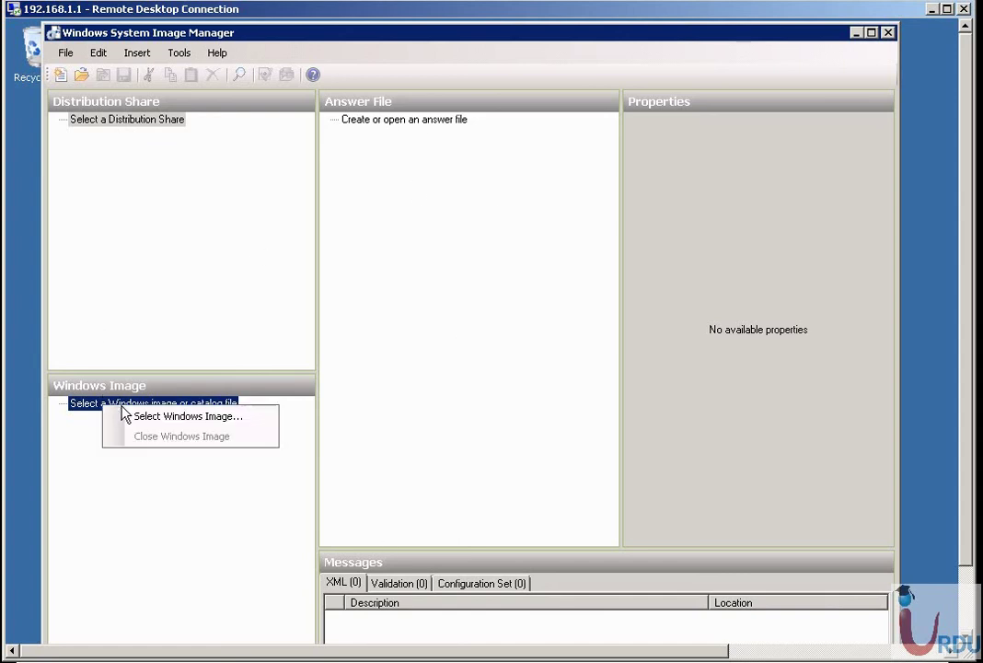
pyautogui.click(175, 416)
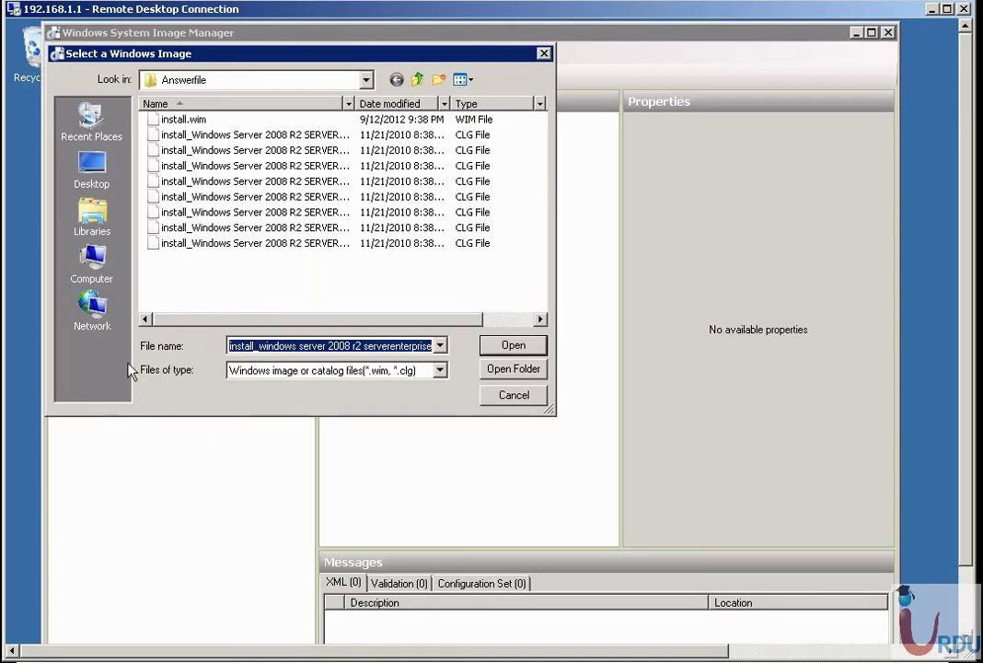
pyautogui.click(419, 81)
pyautogui.click(419, 81)
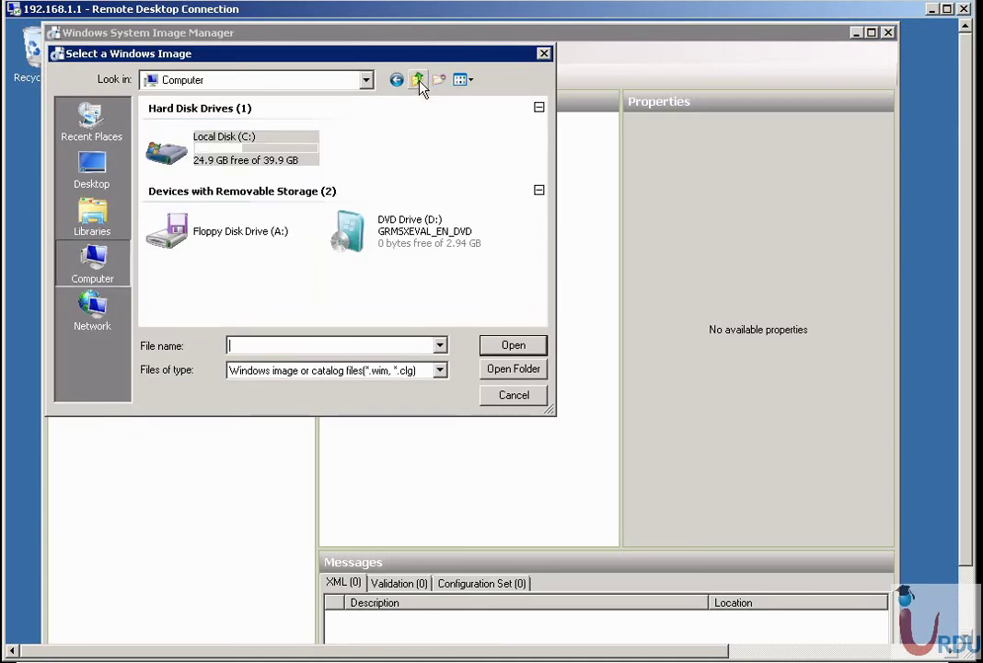
pyautogui.doubleClick(373, 238)
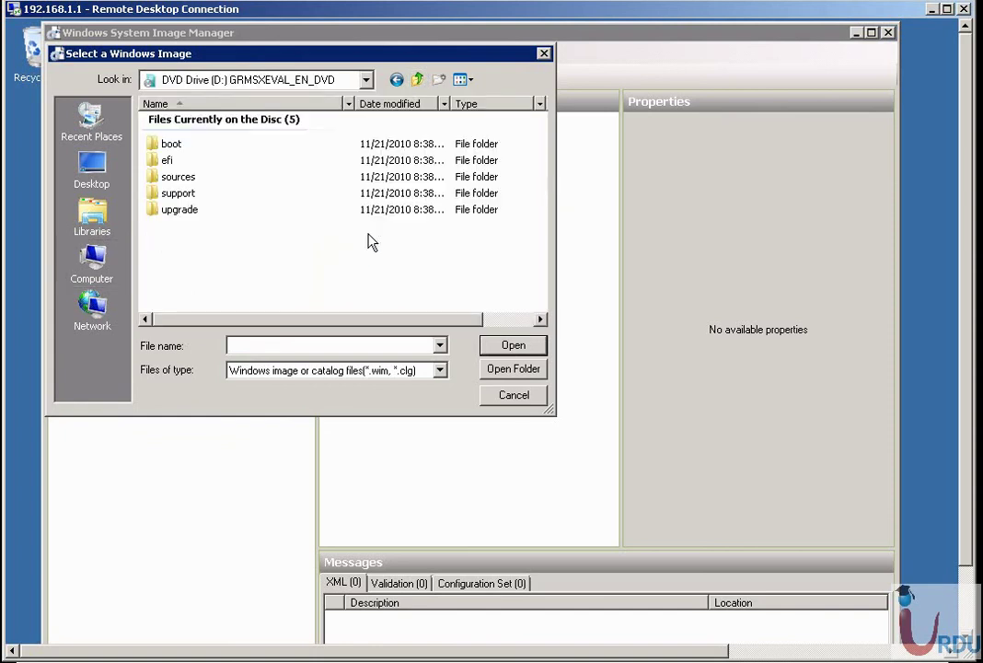
pyautogui.doubleClick(178, 180)
# Load install_Windows Server 2008 R2 SERVERENTERPRISE.clg from D:\sources as the Windows image.
pyautogui.scroll(-2, 197, 244)
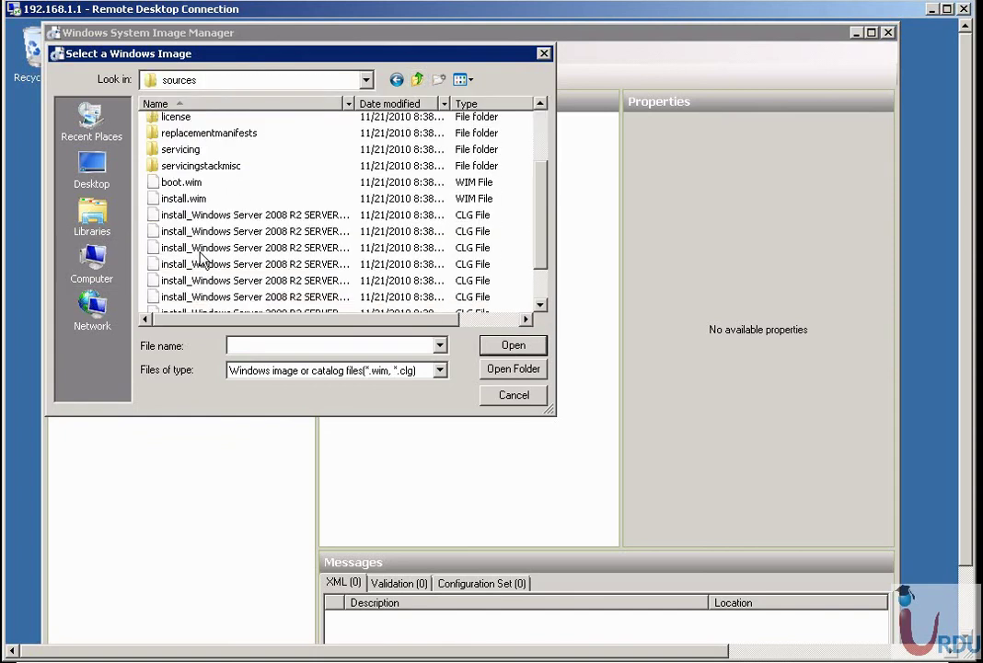
pyautogui.click(179, 183)
pyautogui.click(177, 199)
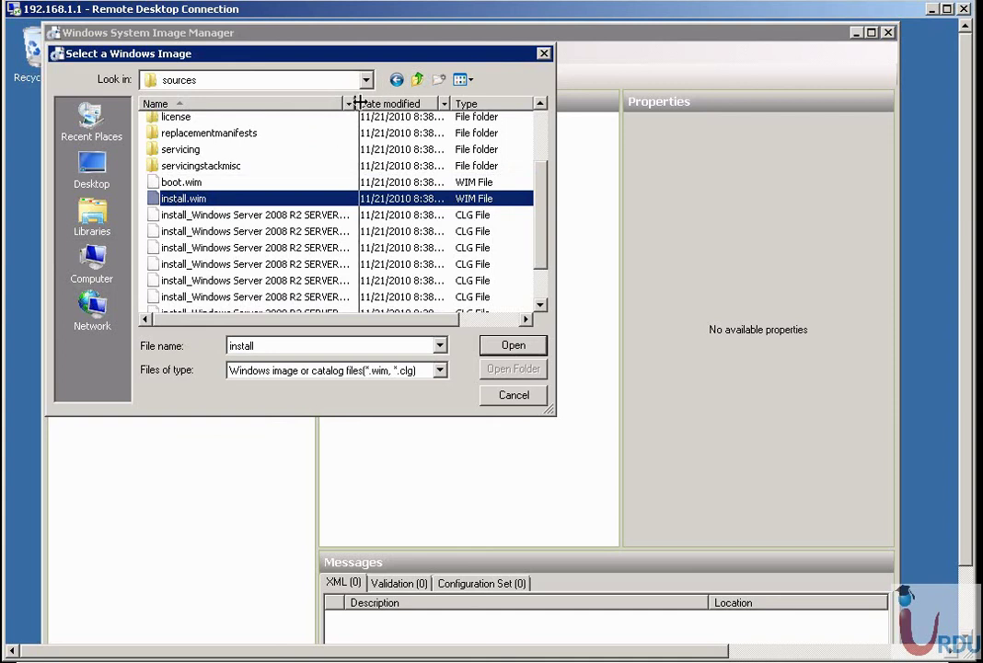
pyautogui.moveTo(351, 103); pyautogui.dragTo(397, 103)
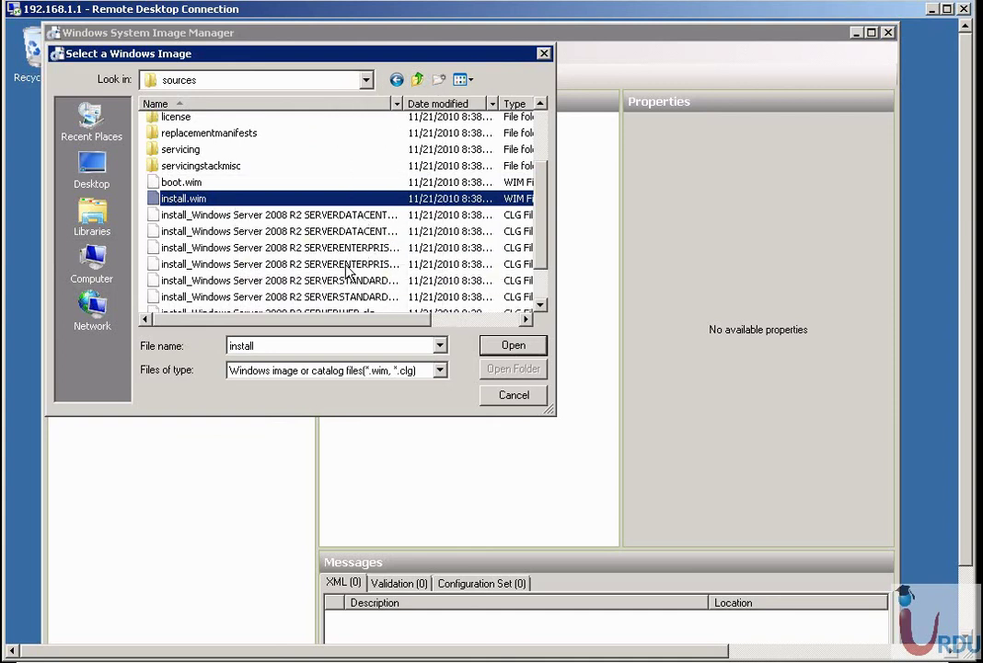
pyautogui.click(294, 248)
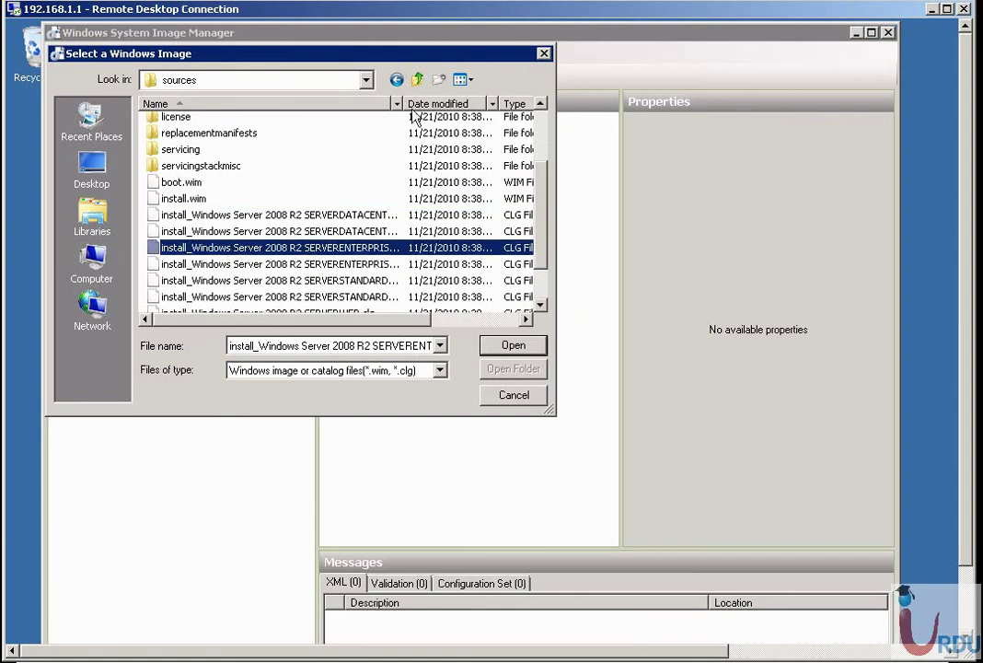
pyautogui.moveTo(399, 102); pyautogui.dragTo(457, 103)
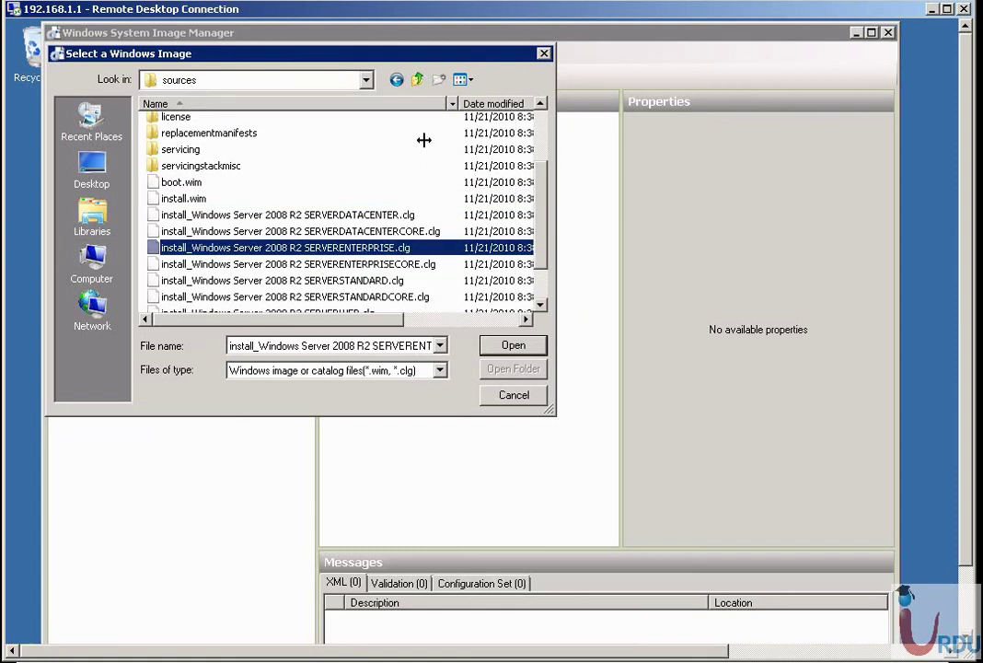
pyautogui.click(184, 199)
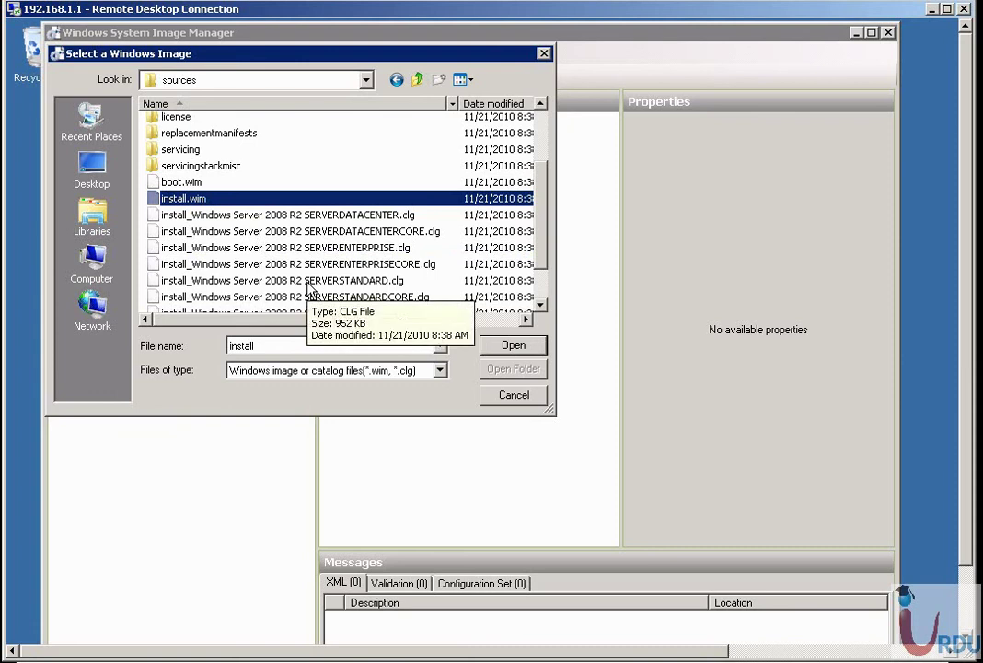
pyautogui.click(281, 248)
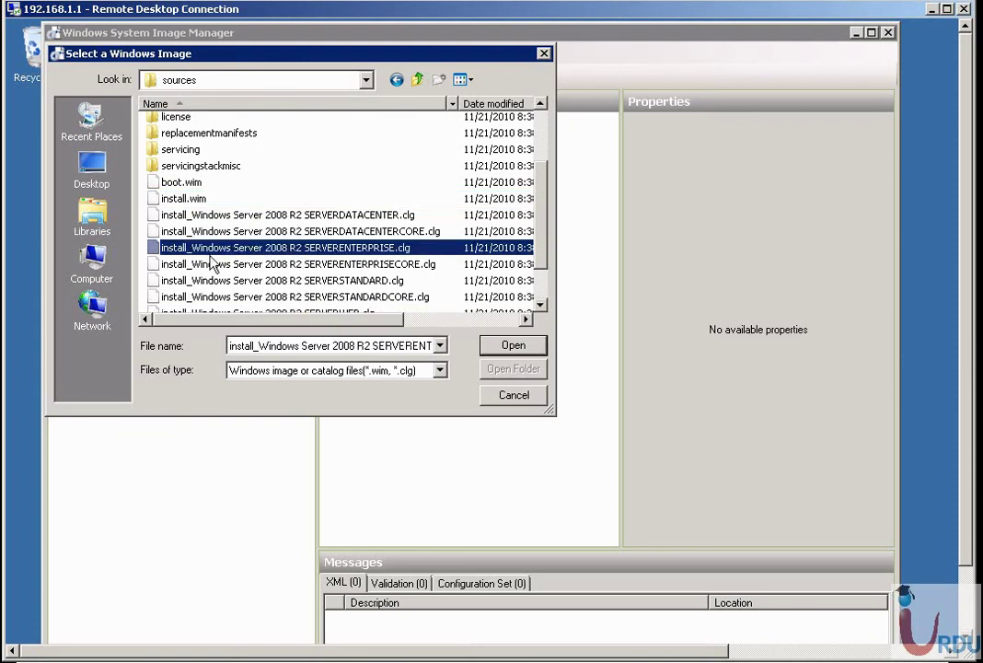
pyautogui.click(513, 346)
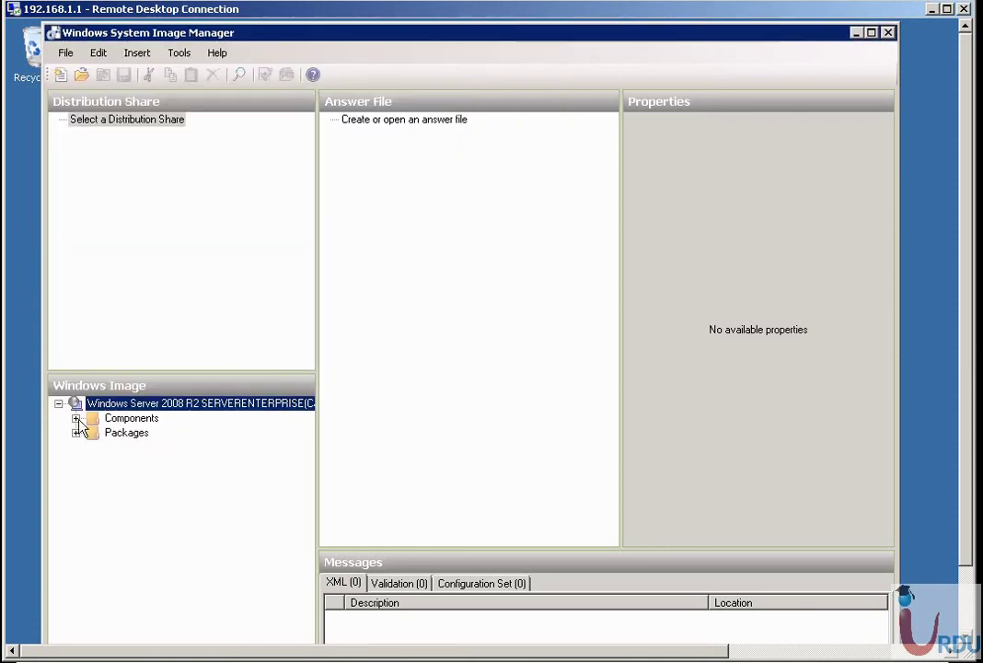
# Expand the Components node and drag the splitters to enlarge the Windows Image pane.
pyautogui.click(76, 419)
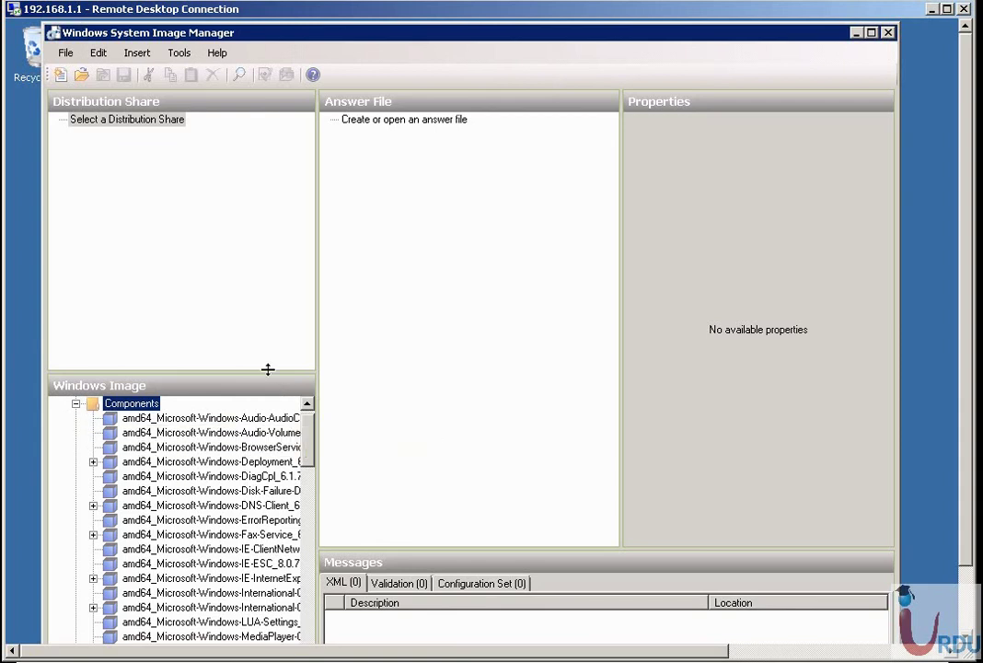
pyautogui.click(267, 184)
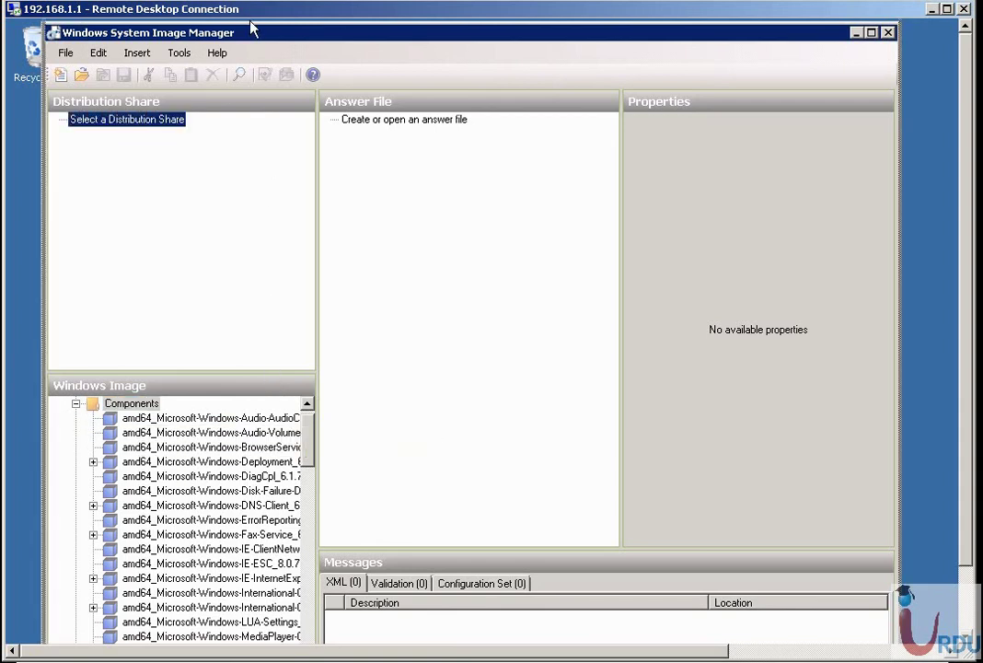
pyautogui.moveTo(253, 30); pyautogui.dragTo(255, 28)
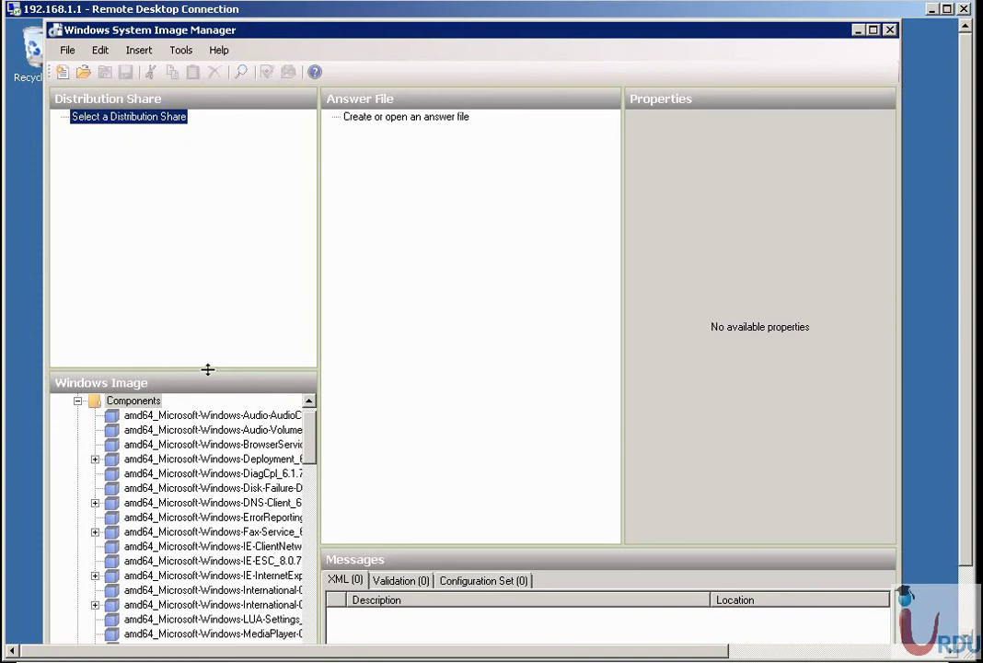
pyautogui.moveTo(206, 368); pyautogui.dragTo(213, 177)
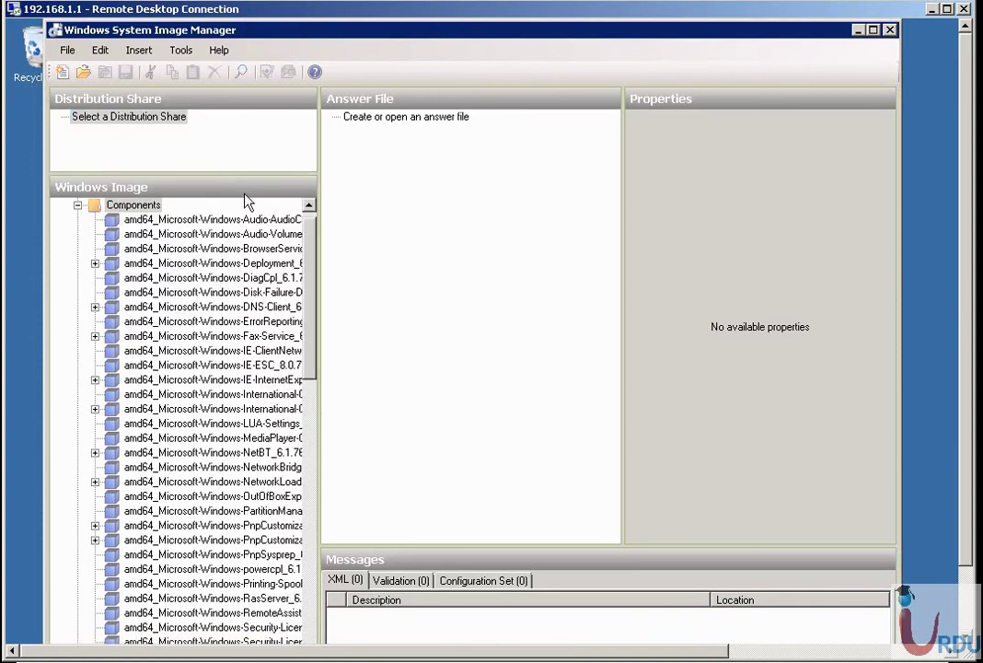
pyautogui.moveTo(319, 290); pyautogui.dragTo(390, 373)
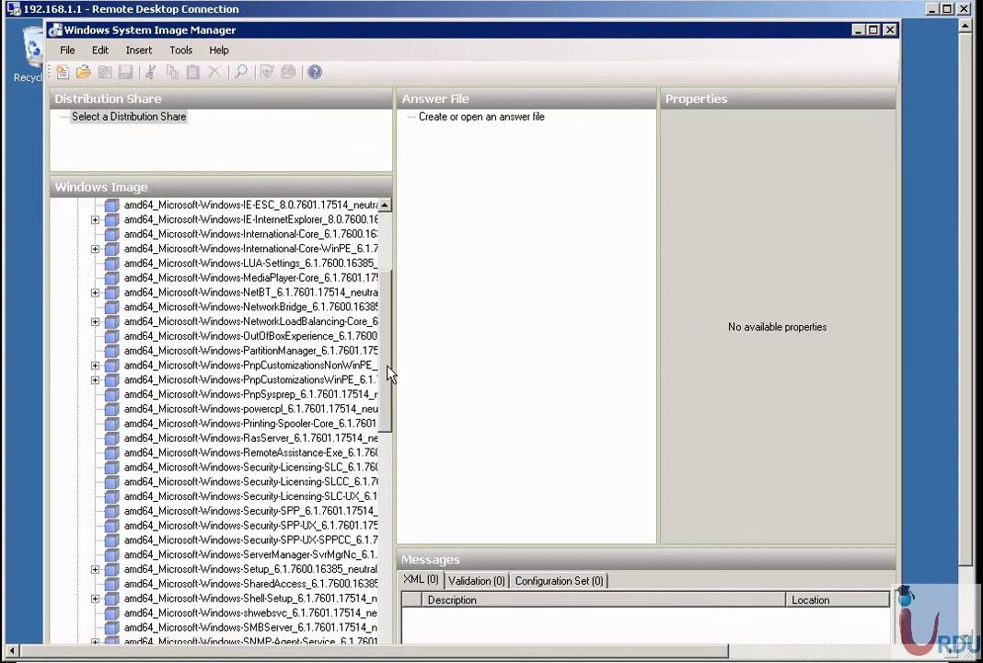
# Create a new Untitled answer file and point out its oobeSystem, auditUser and auditSystem passes.
pyautogui.rightClick(461, 120)
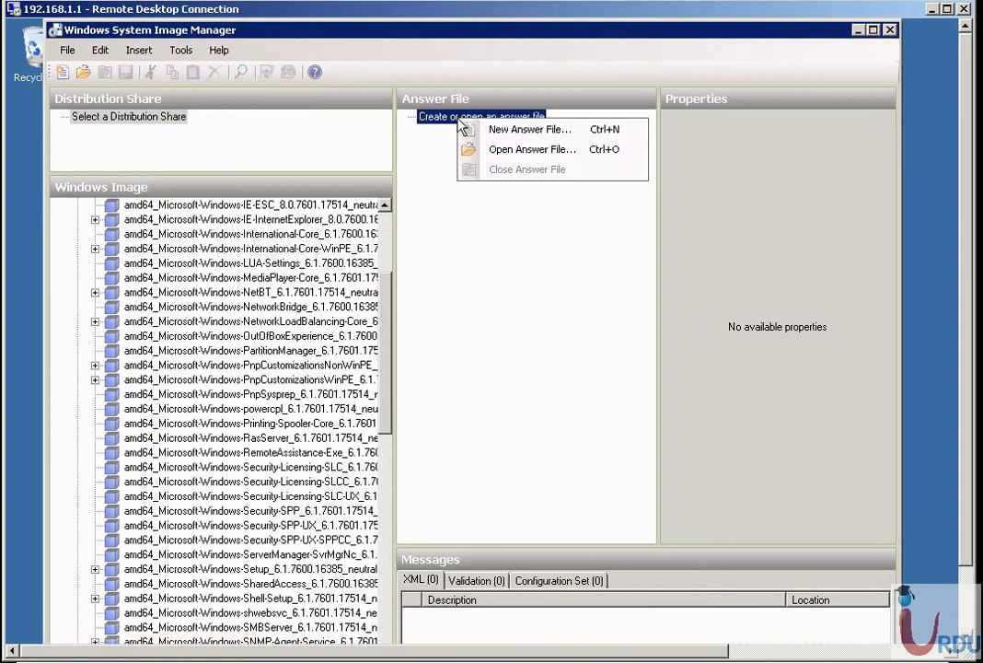
pyautogui.click(470, 128)
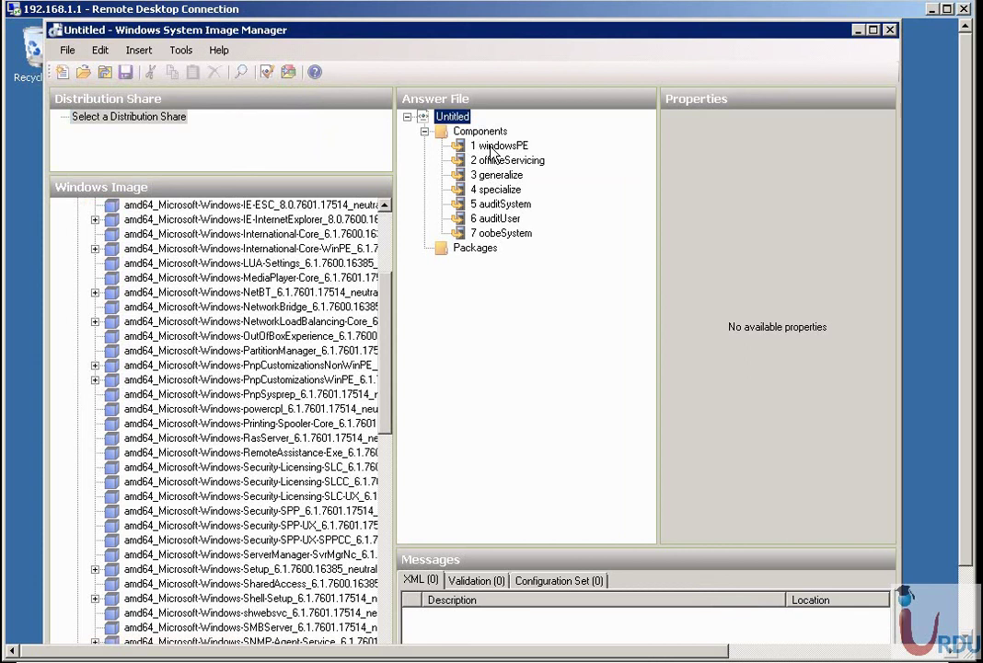
pyautogui.click(511, 235)
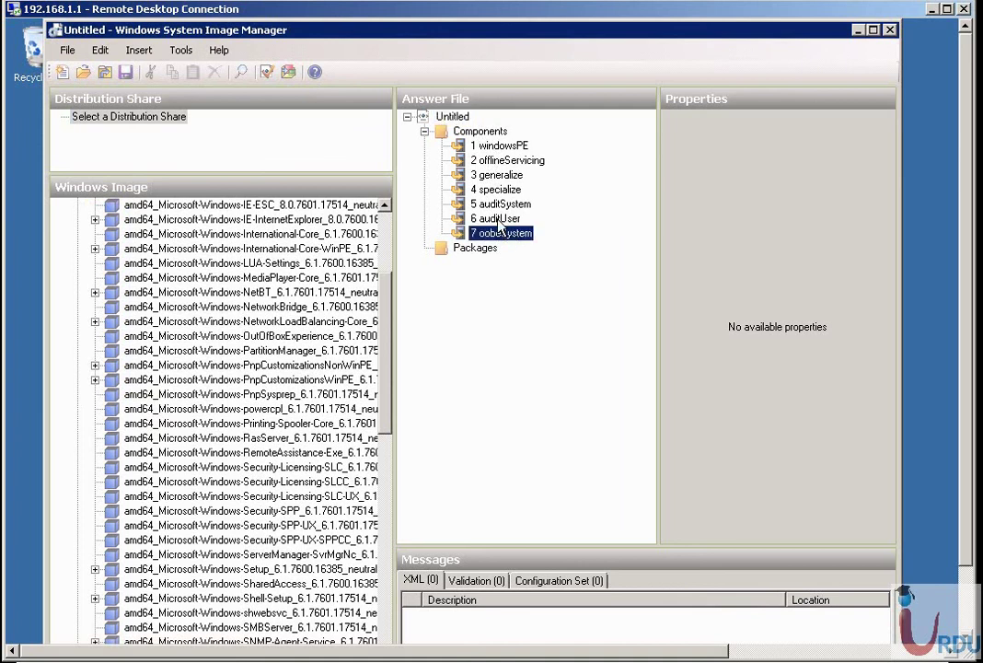
pyautogui.click(506, 219)
pyautogui.click(502, 204)
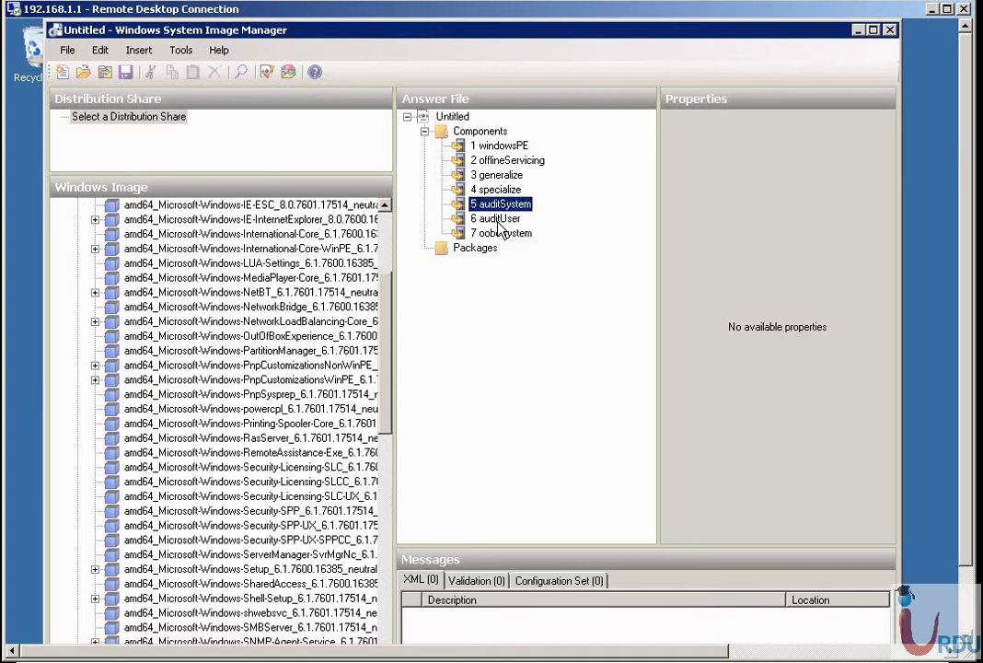
pyautogui.click(498, 218)
pyautogui.click(504, 205)
# Point out the windowsPE, offlineServicing and generalize passes, then widen the component list.
pyautogui.click(498, 148)
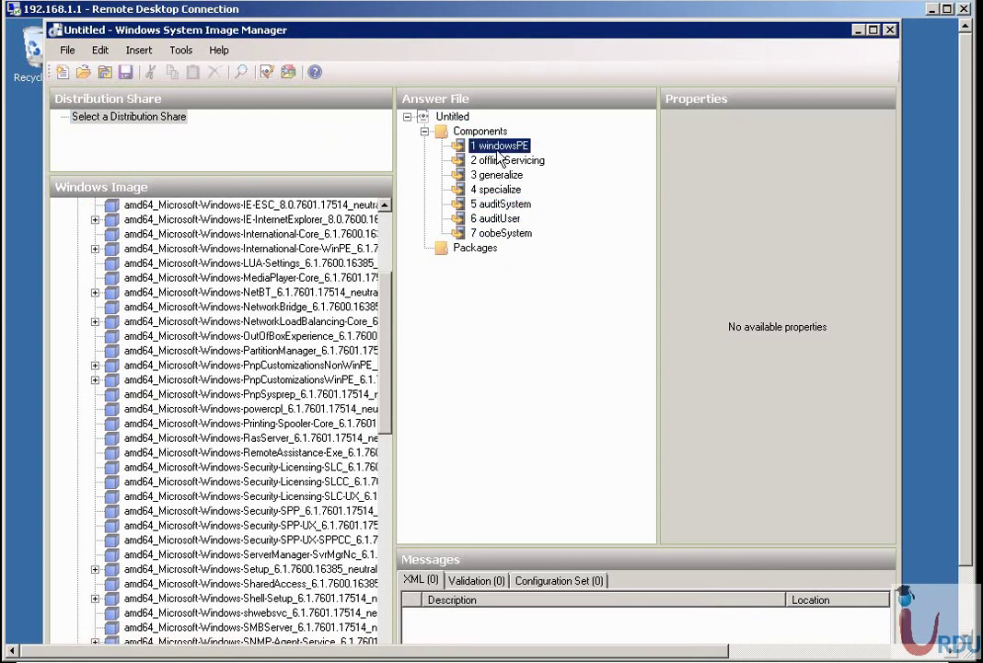
pyautogui.click(498, 160)
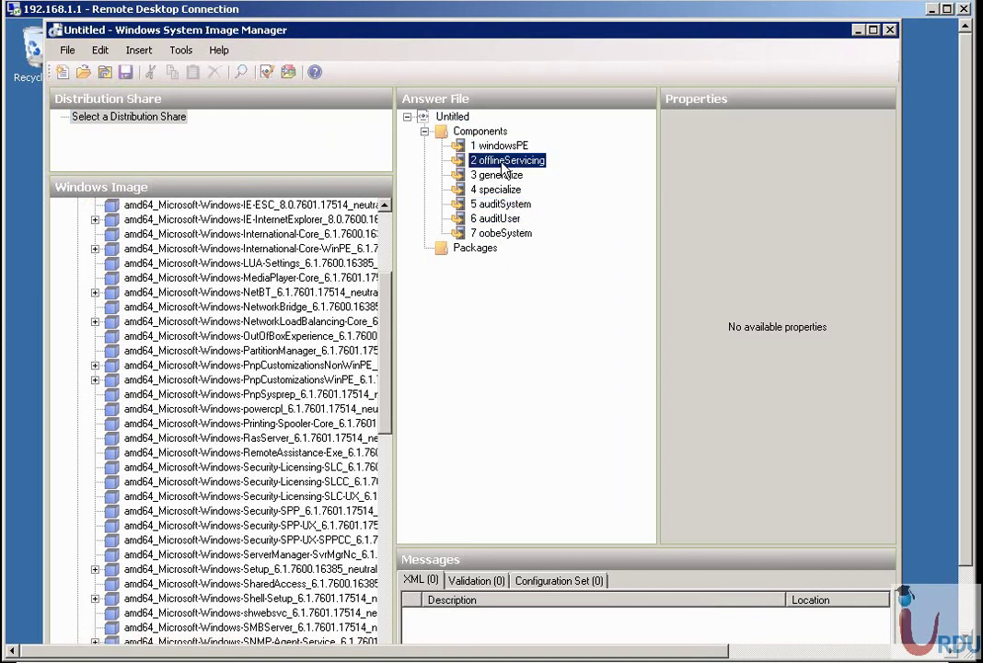
pyautogui.click(495, 175)
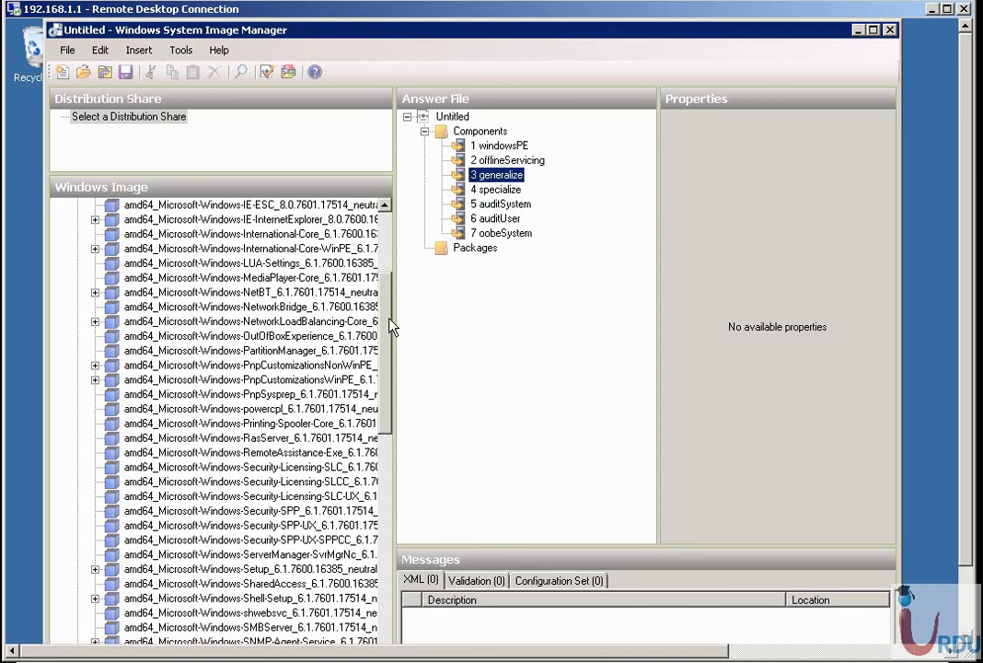
pyautogui.moveTo(379, 329); pyautogui.dragTo(346, 599)
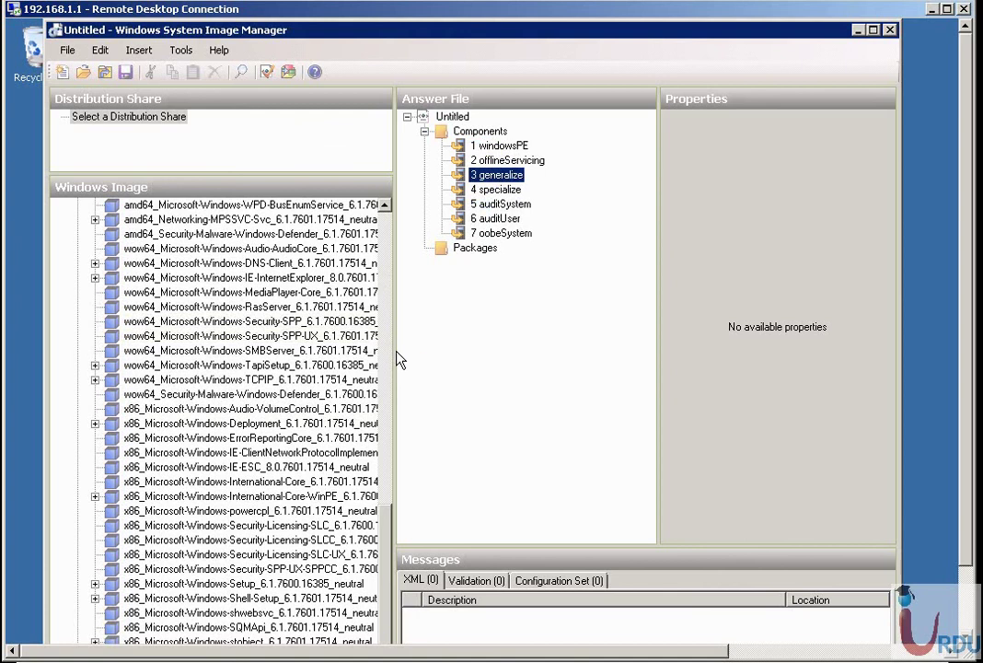
pyautogui.moveTo(393, 353); pyautogui.dragTo(429, 366)
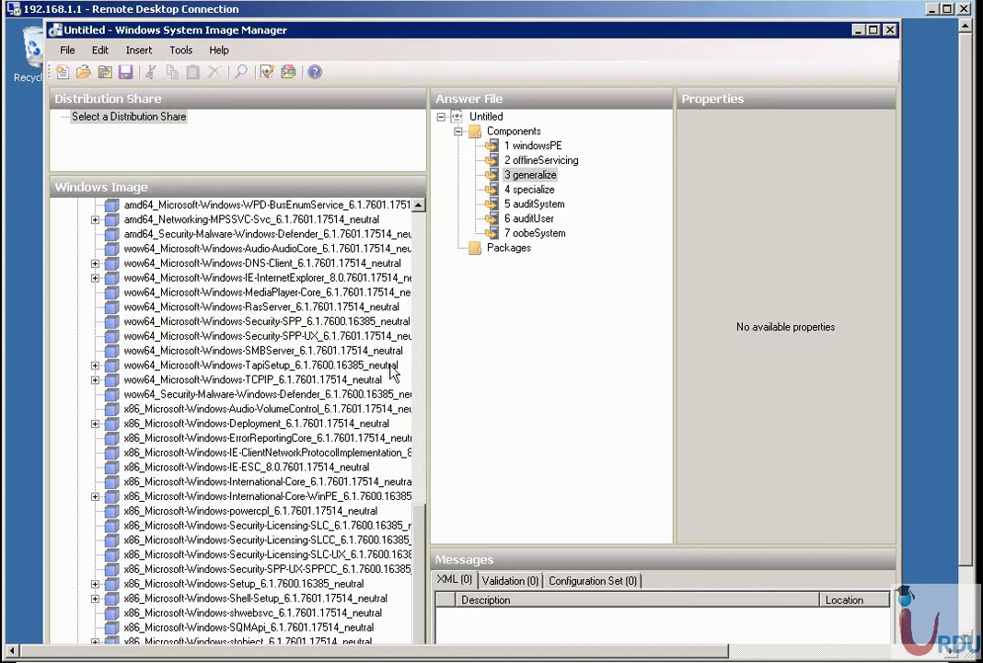
# Inspect the SPP-UX-SPPCC and Setup components' properties in the Windows Image pane.
pyautogui.click(175, 568)
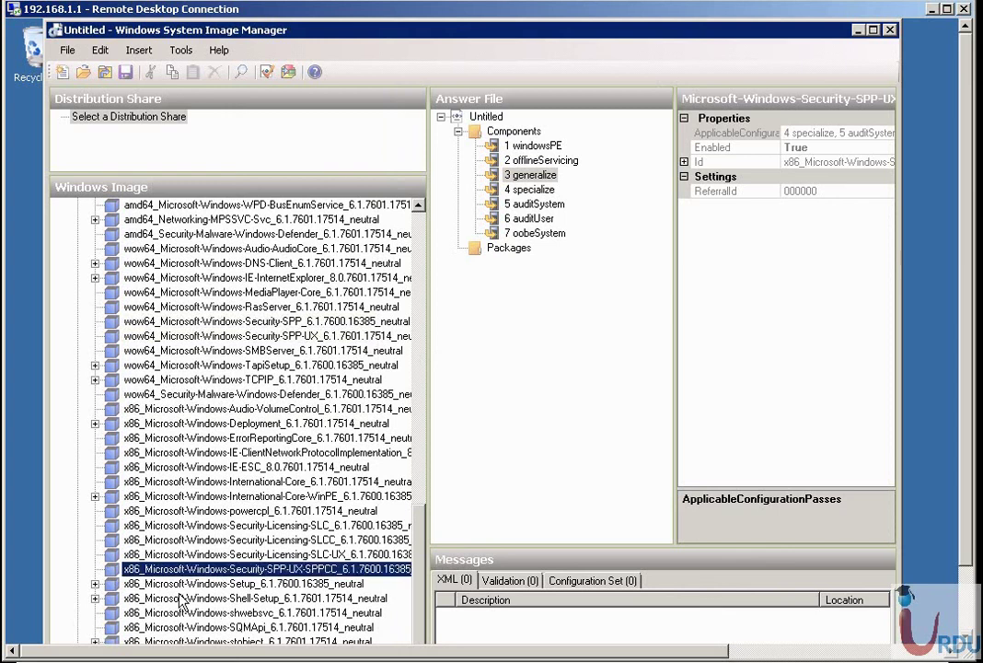
pyautogui.press('Down')
pyautogui.scroll(-2, 99, 595)
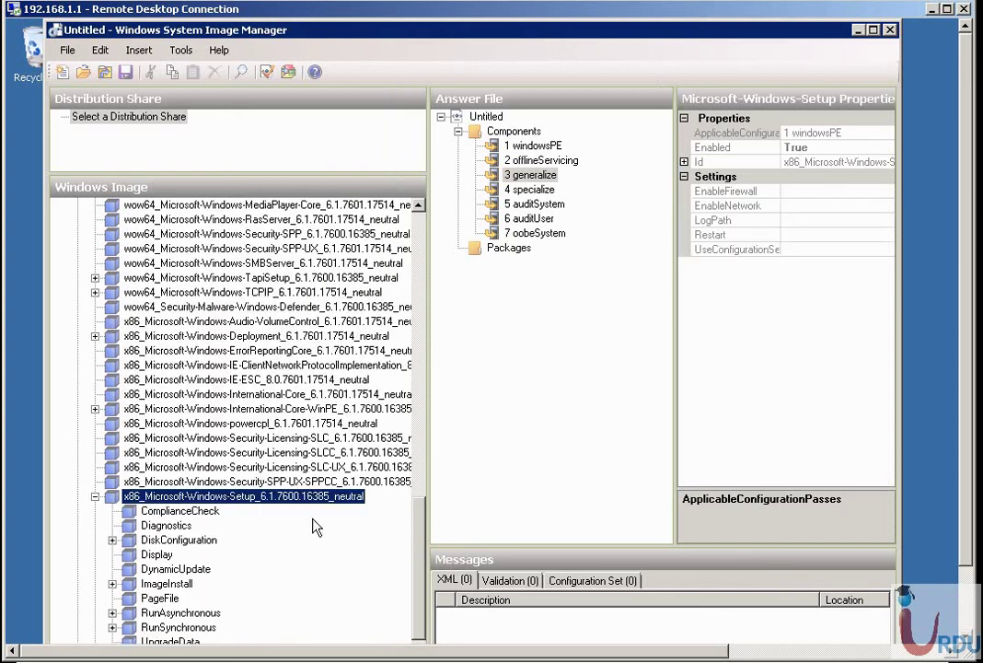
pyautogui.click(203, 481)
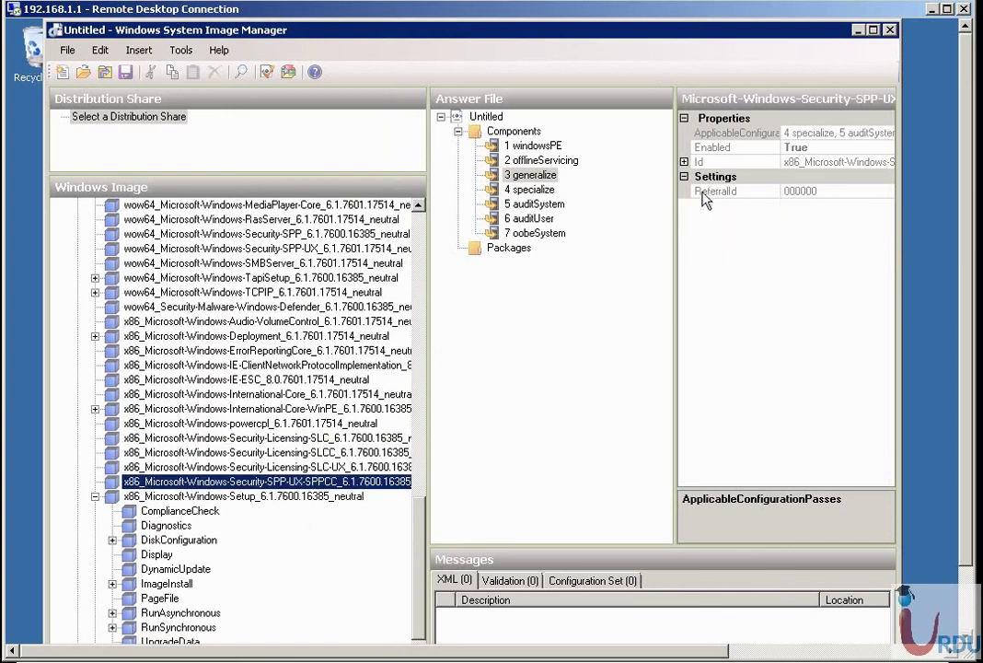
pyautogui.click(684, 162)
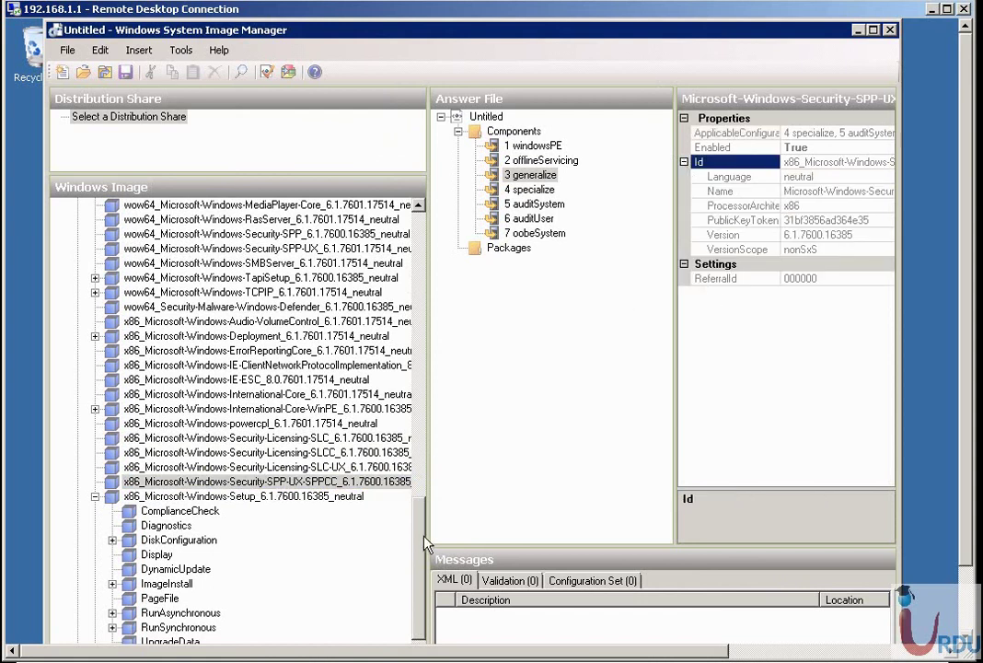
pyautogui.scroll(-2, 419, 545)
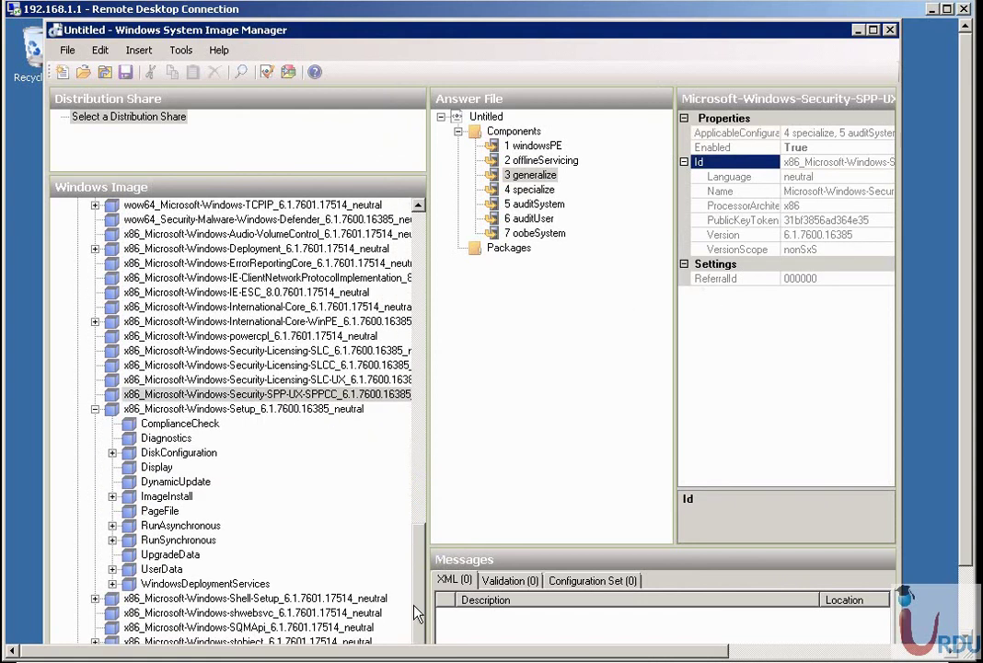
# Expand DiskConfiguration > Disk > CreatePartitions and select CreatePartition to view its properties.
pyautogui.click(168, 438)
pyautogui.click(170, 452)
pyautogui.click(112, 453)
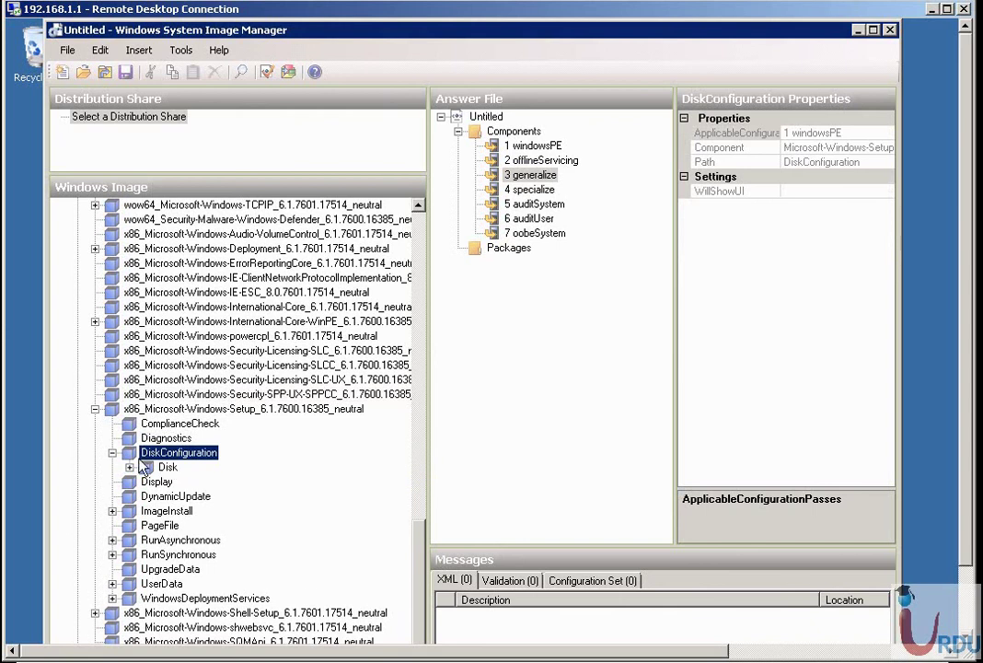
pyautogui.click(167, 467)
pyautogui.click(130, 467)
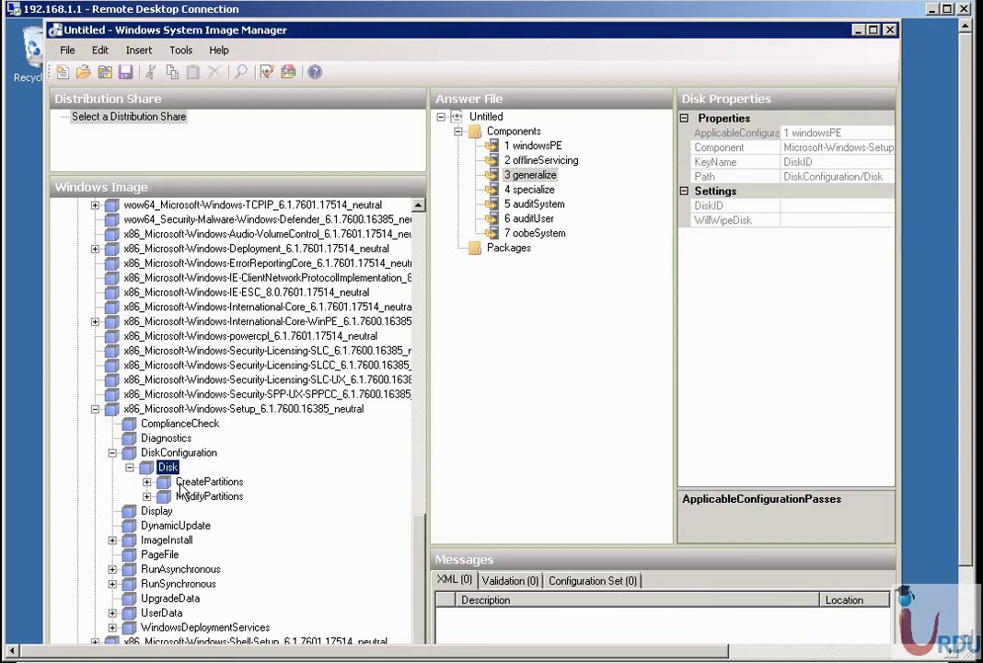
pyautogui.click(189, 482)
pyautogui.click(148, 483)
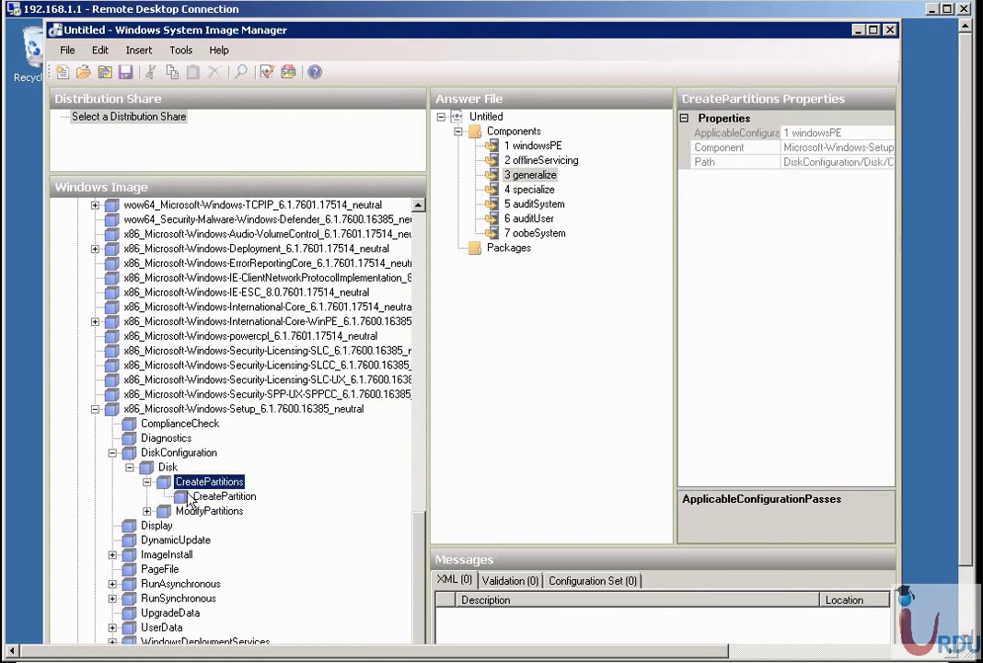
pyautogui.click(191, 498)
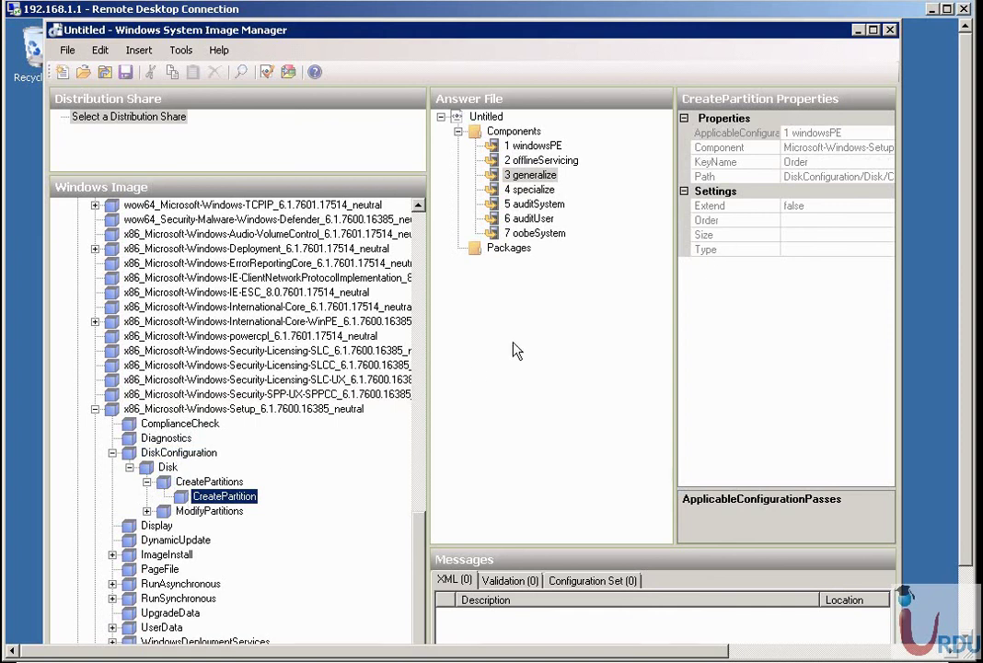
pyautogui.rightClick(238, 498)
# Add CreatePartition to the windowsPE pass and set Extend to true.
pyautogui.click(267, 499)
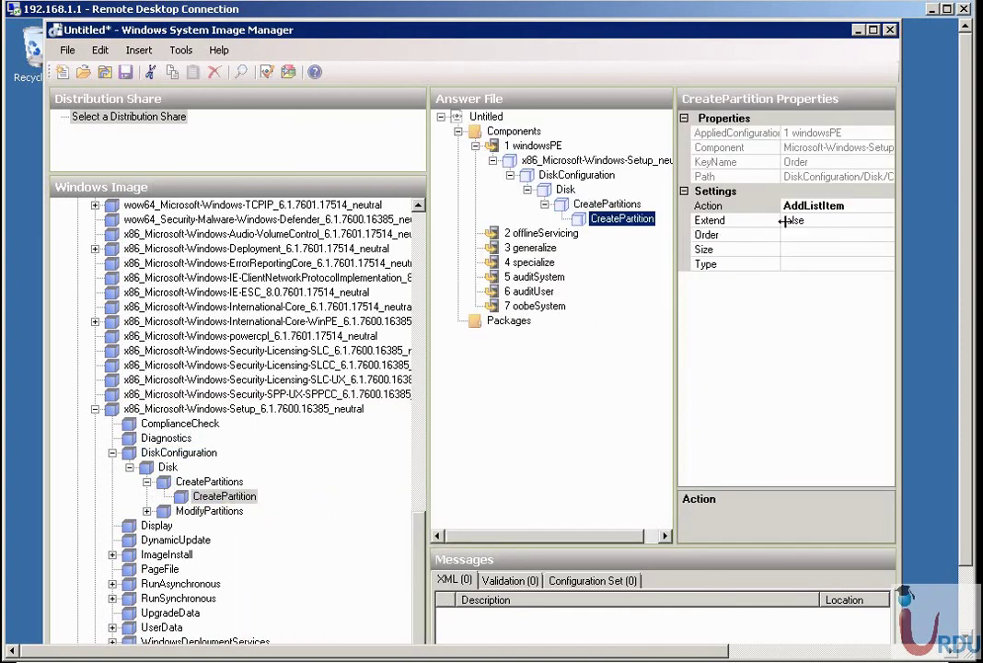
pyautogui.click(789, 220)
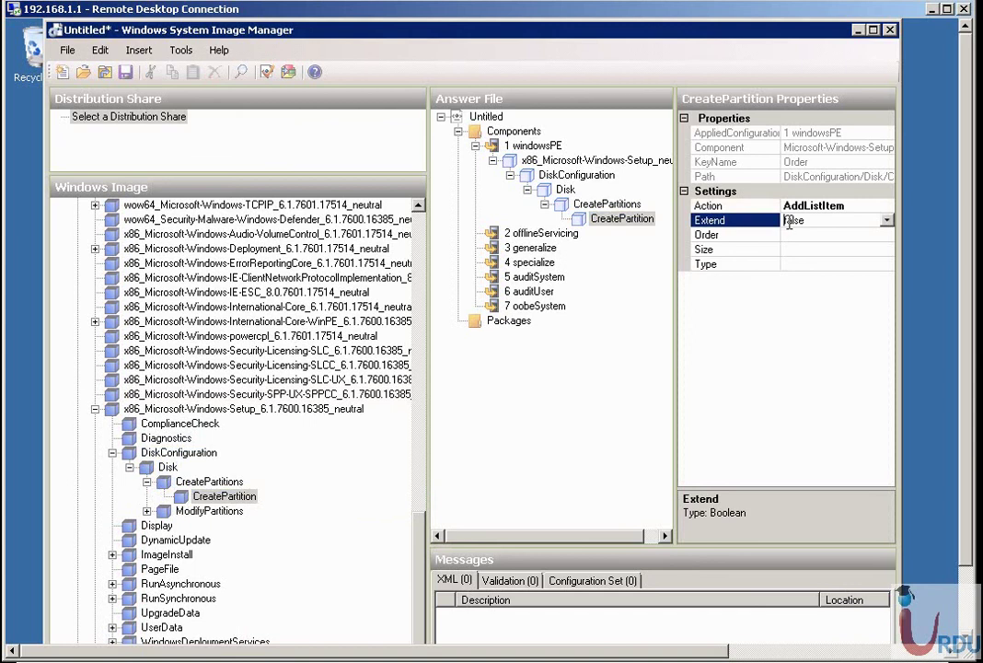
pyautogui.click(886, 220)
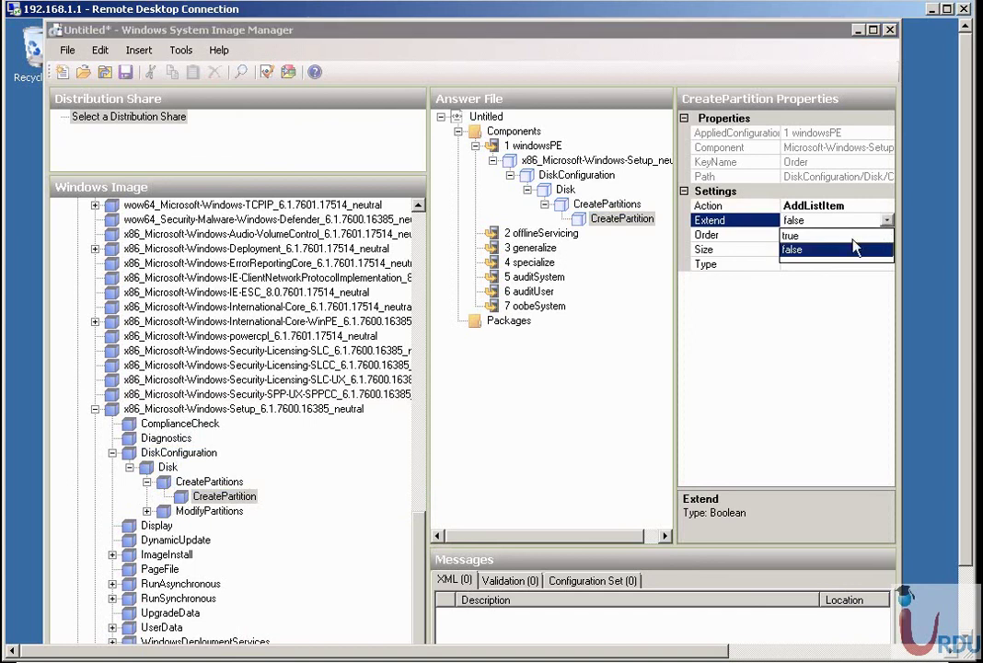
pyautogui.click(847, 236)
# Set the partition's Order to 1, Size to 1500 and Type to Extended.
pyautogui.click(826, 235)
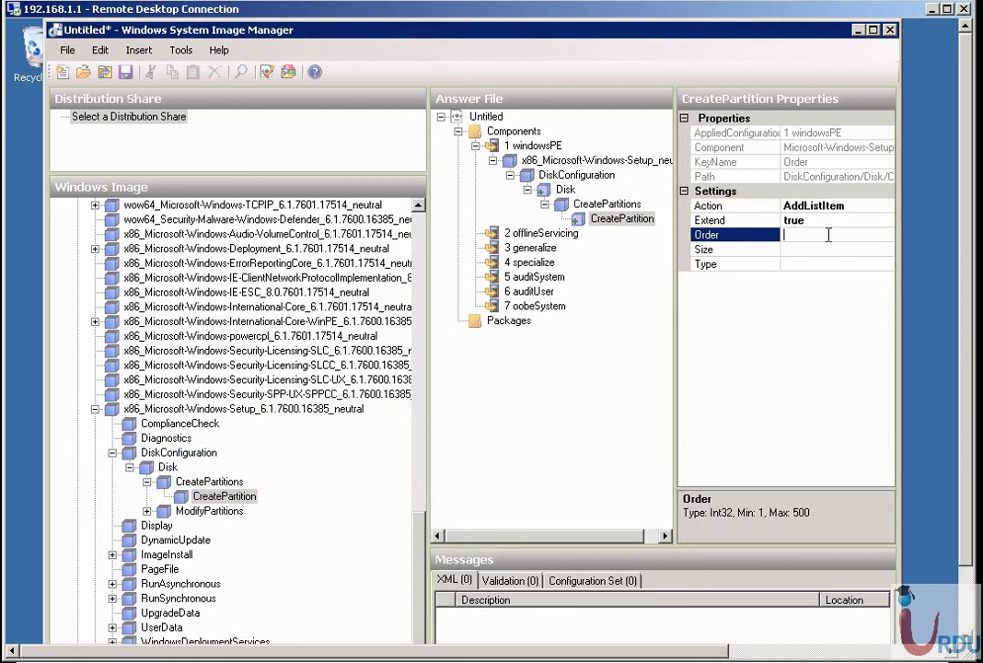
pyautogui.write('1')
pyautogui.click(826, 251)
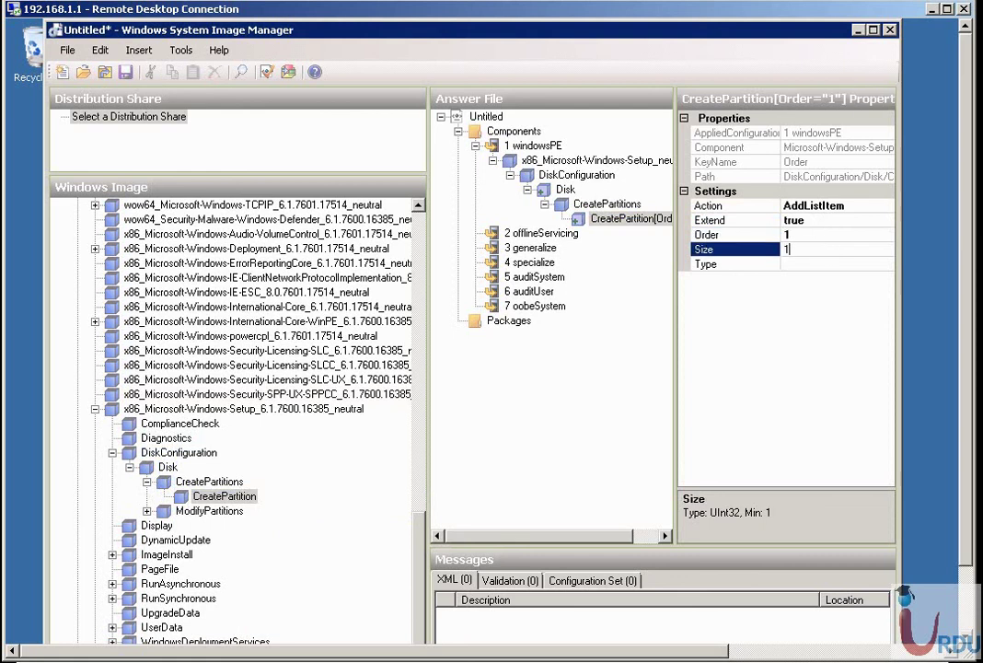
pyautogui.write('1500')
pyautogui.click(826, 264)
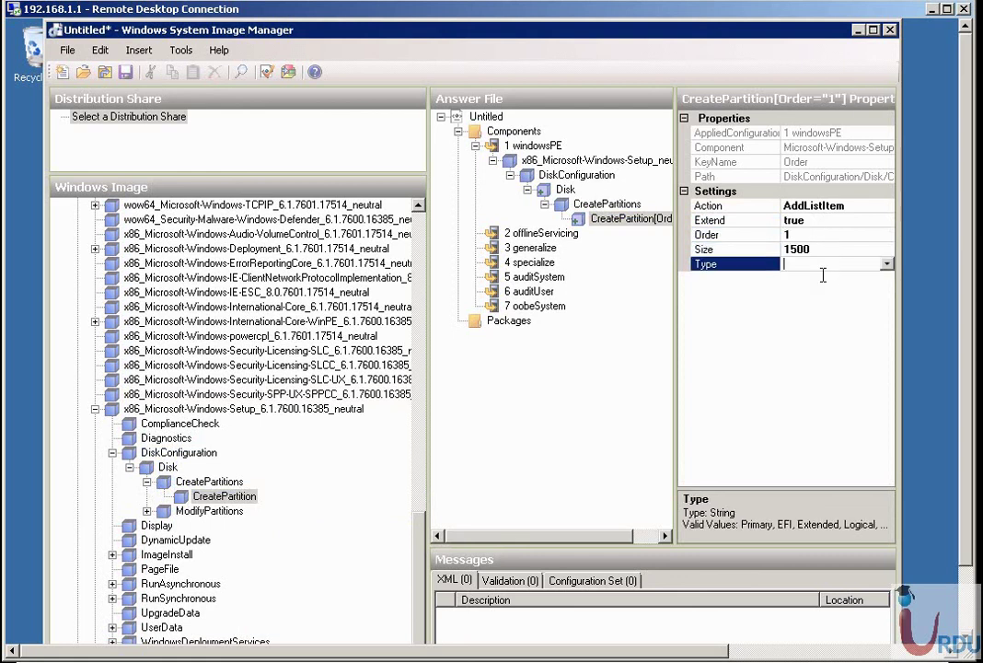
pyautogui.click(888, 265)
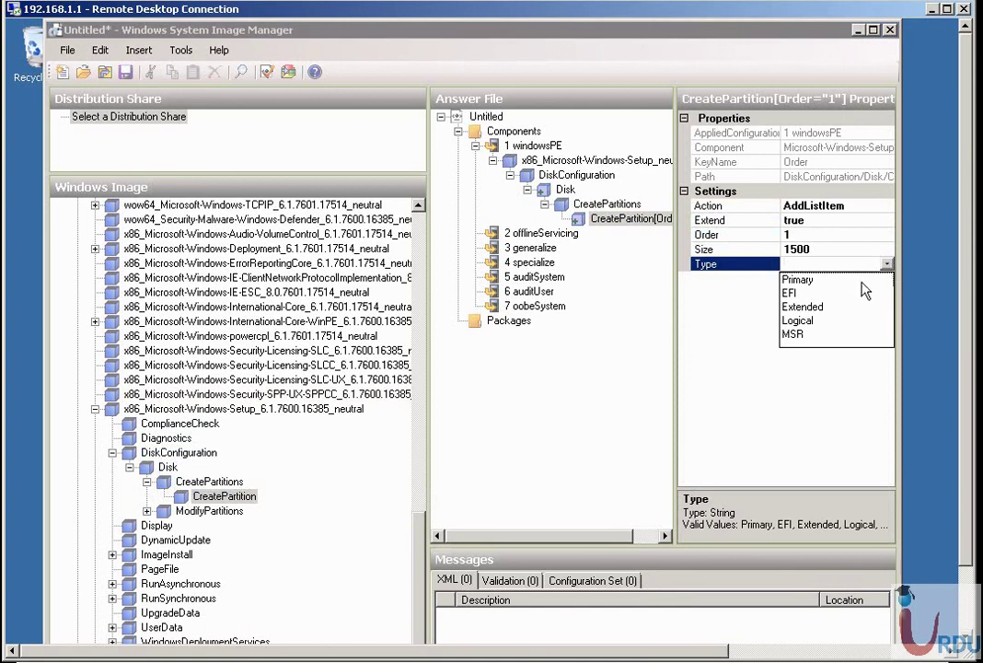
pyautogui.click(831, 310)
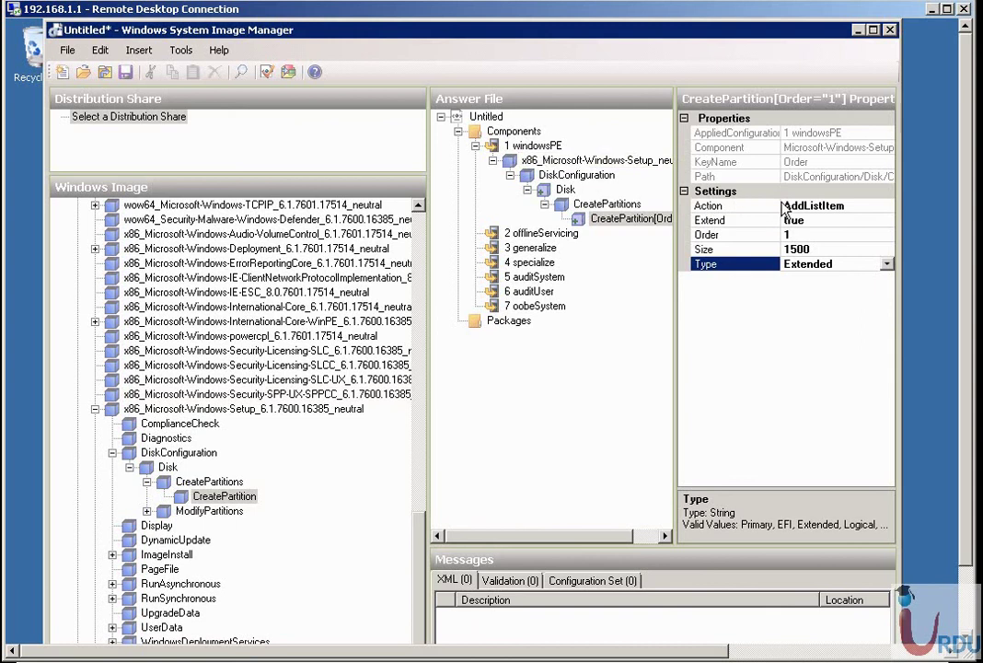
pyautogui.click(812, 249)
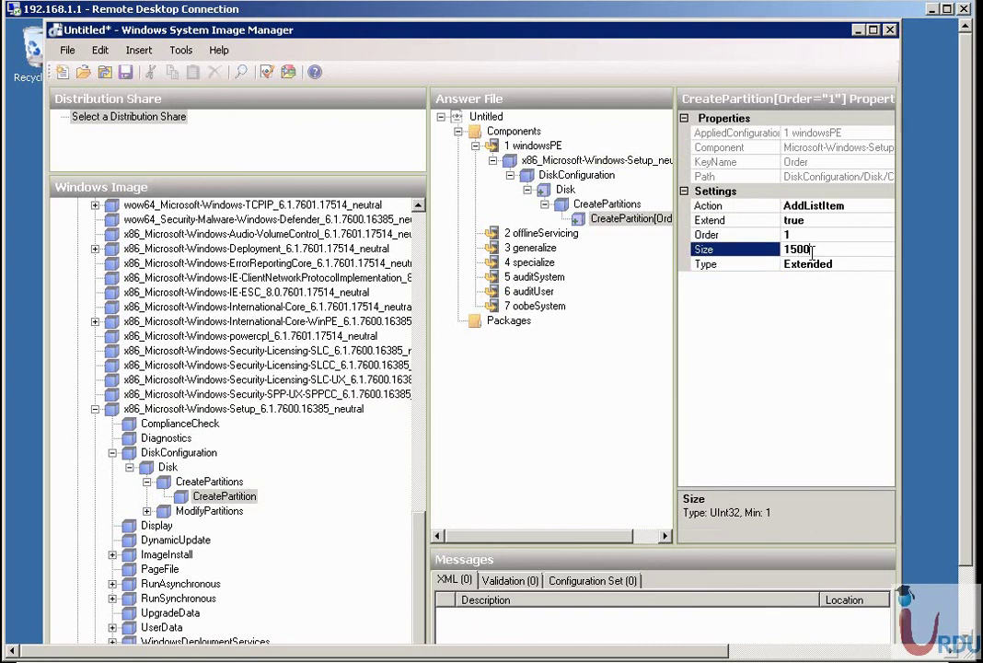
pyautogui.click(597, 402)
pyautogui.click(214, 512)
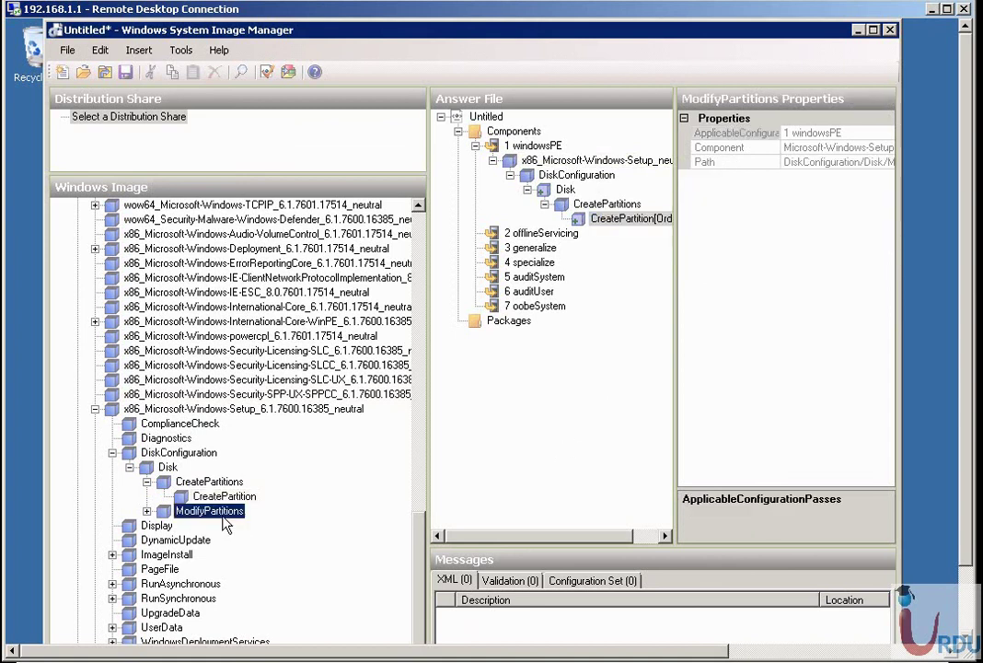
pyautogui.click(160, 527)
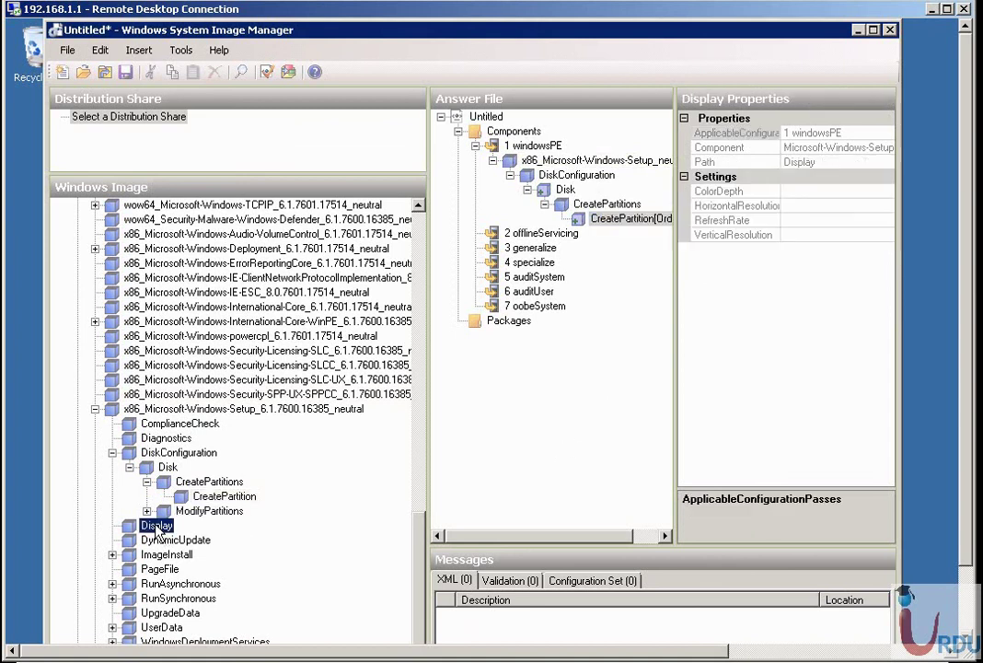
pyautogui.click(727, 205)
pyautogui.rightClick(158, 528)
pyautogui.click(198, 499)
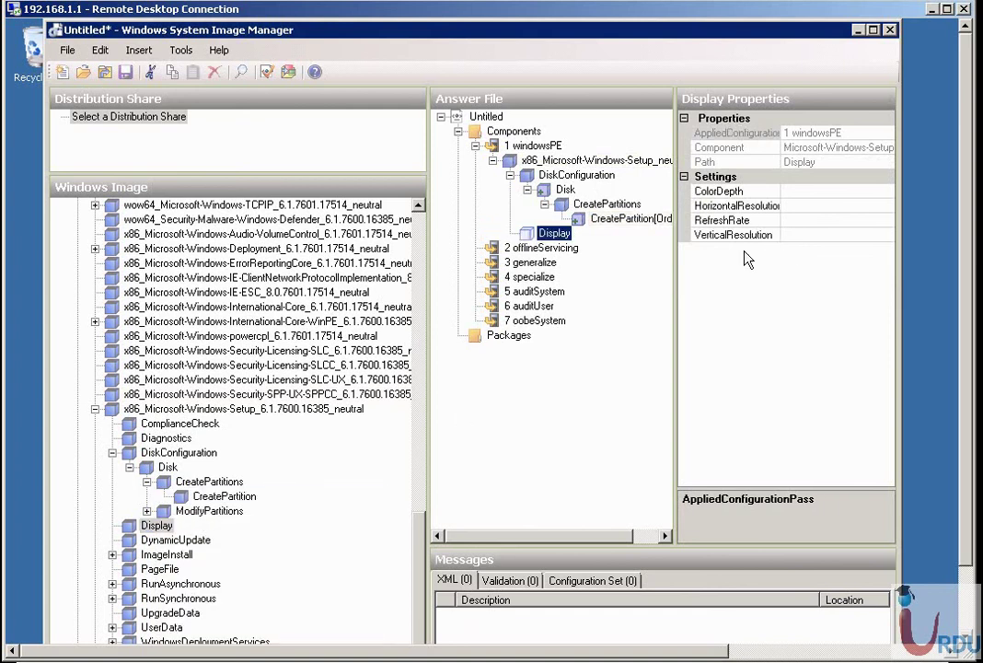
pyautogui.click(798, 191)
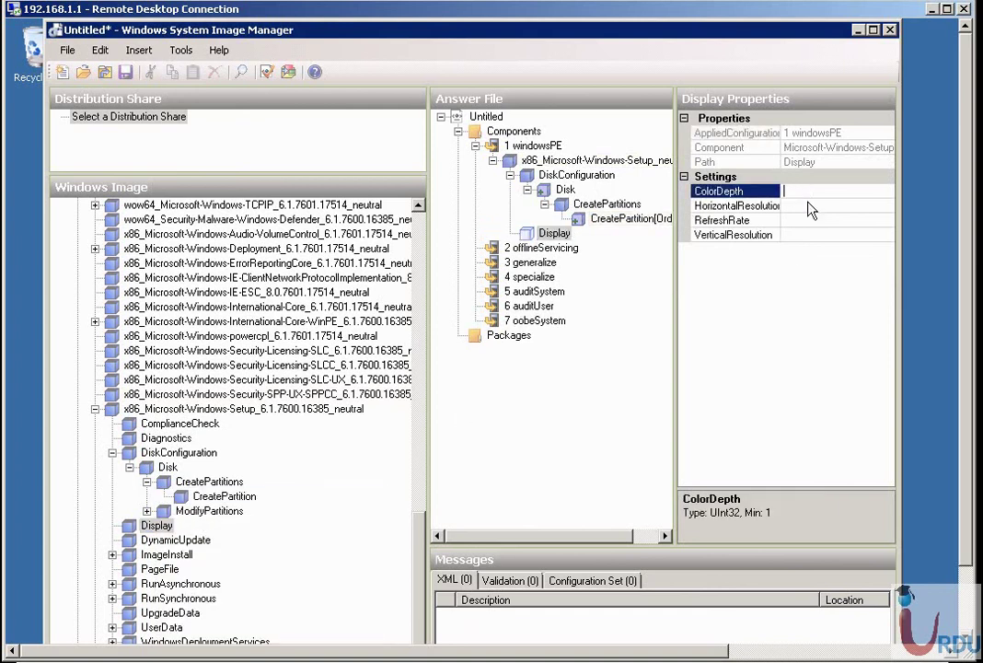
pyautogui.click(806, 206)
pyautogui.click(800, 220)
pyautogui.rightClick(556, 238)
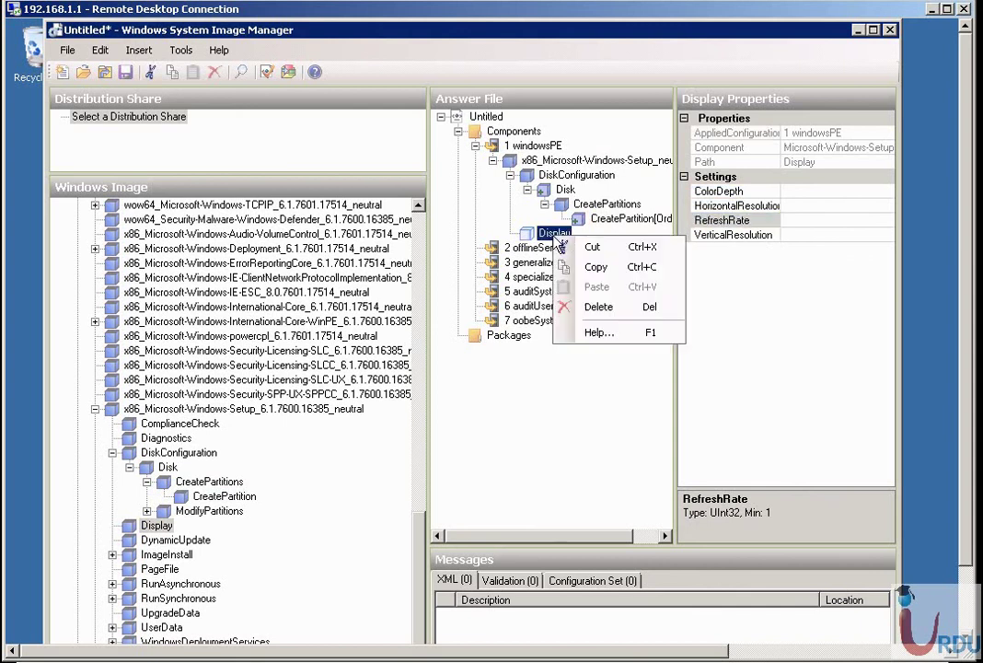
pyautogui.click(553, 305)
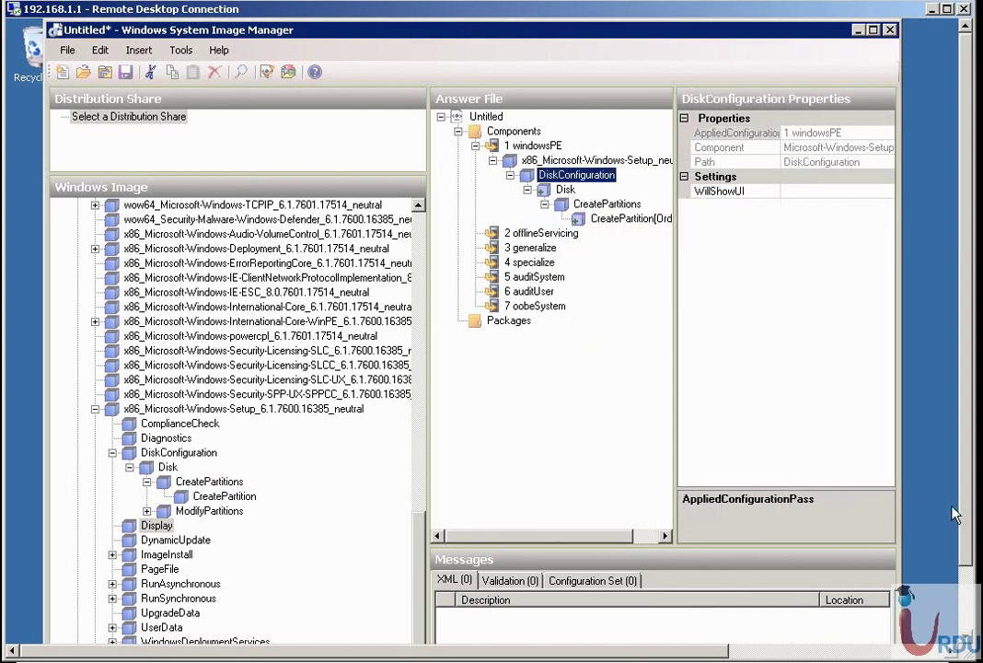
pyautogui.moveTo(964, 509); pyautogui.dragTo(962, 597)
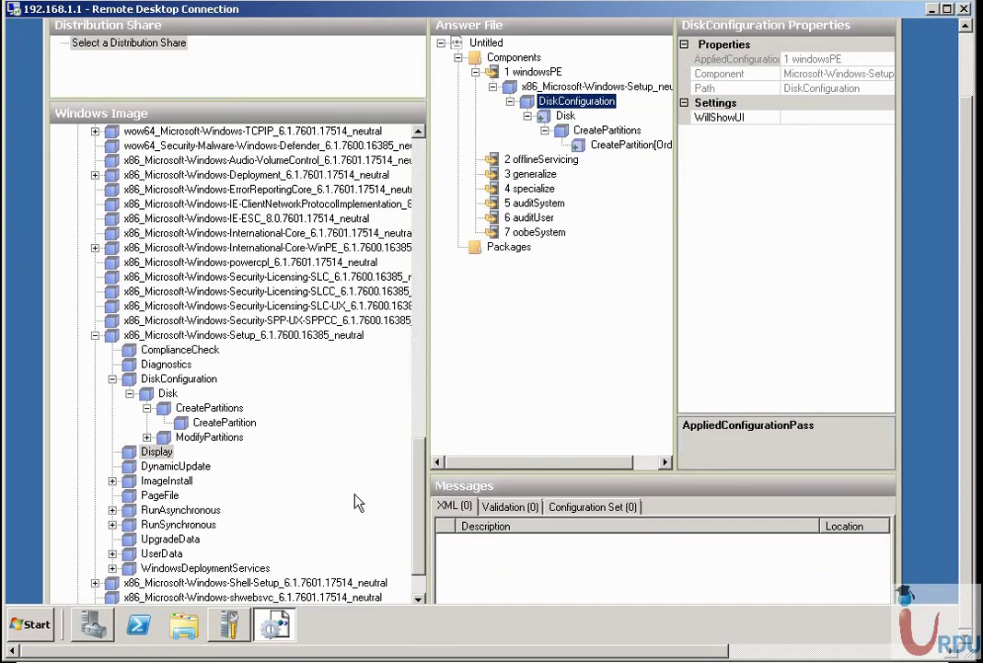
# Add PageFile to the windowsPE pass and set its Size to 1000.
pyautogui.click(158, 496)
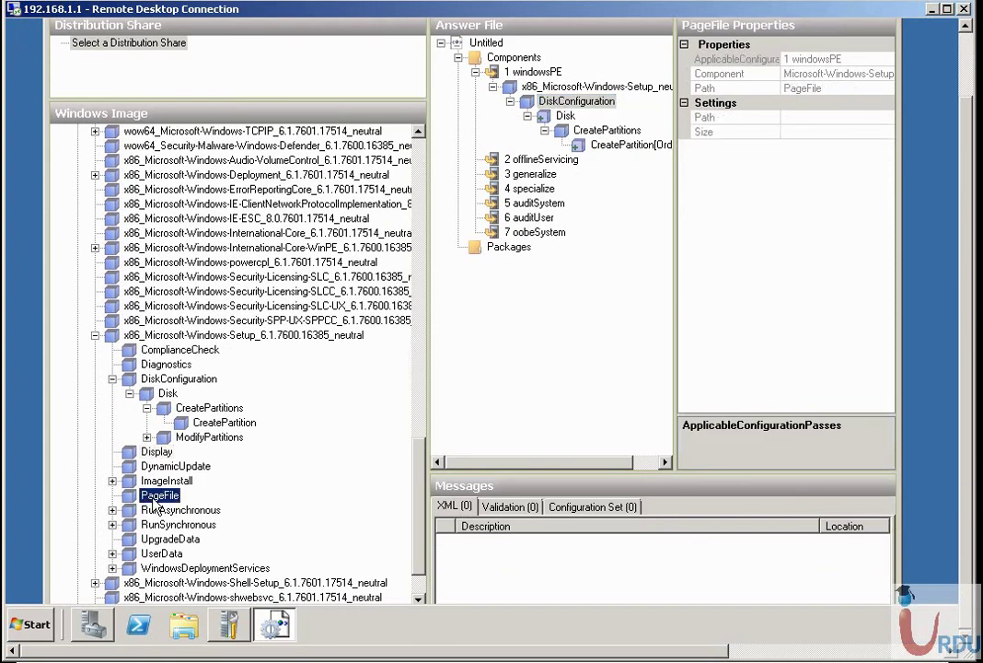
pyautogui.rightClick(158, 504)
pyautogui.click(218, 423)
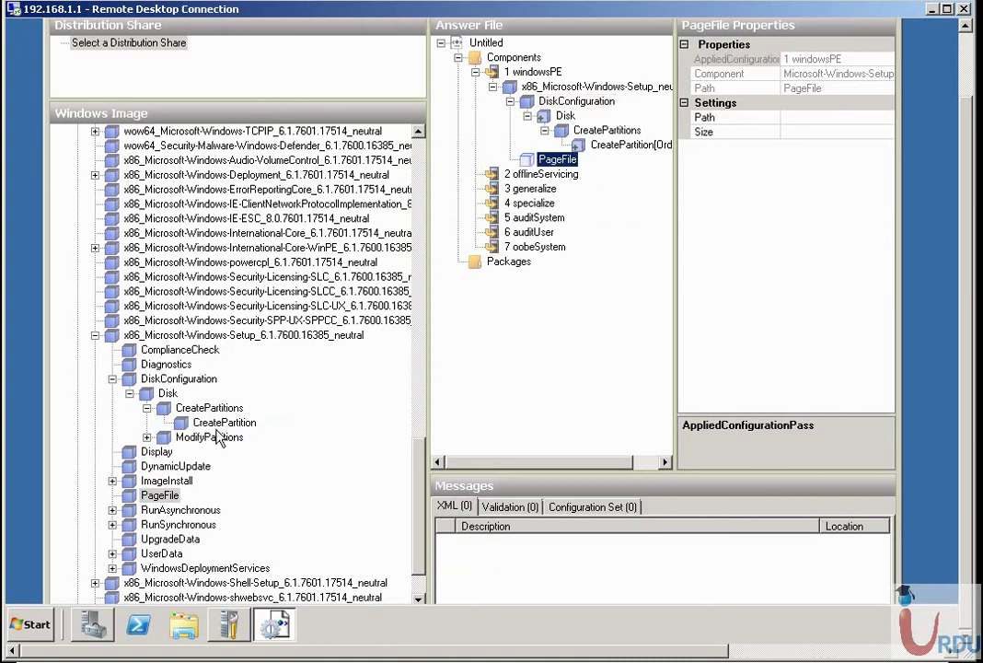
pyautogui.click(833, 115)
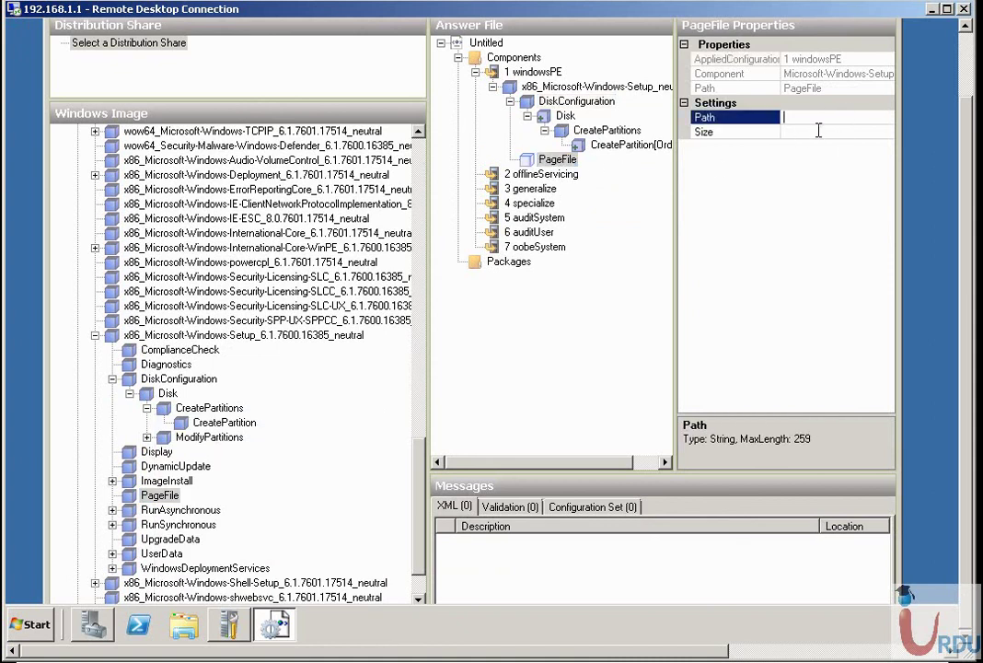
pyautogui.click(818, 131)
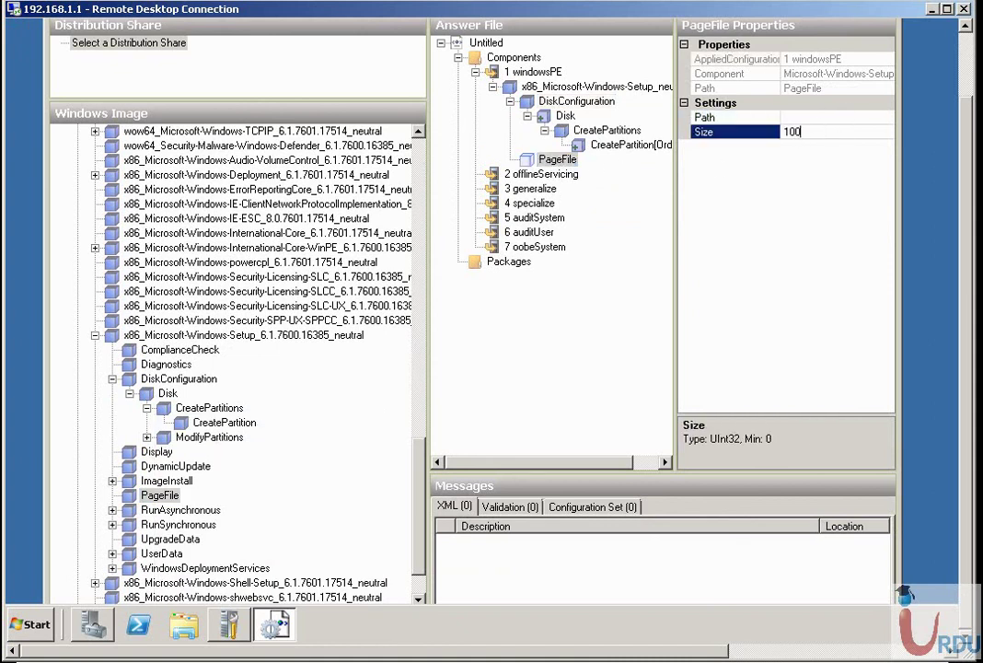
pyautogui.write('1000')
pyautogui.click(802, 118)
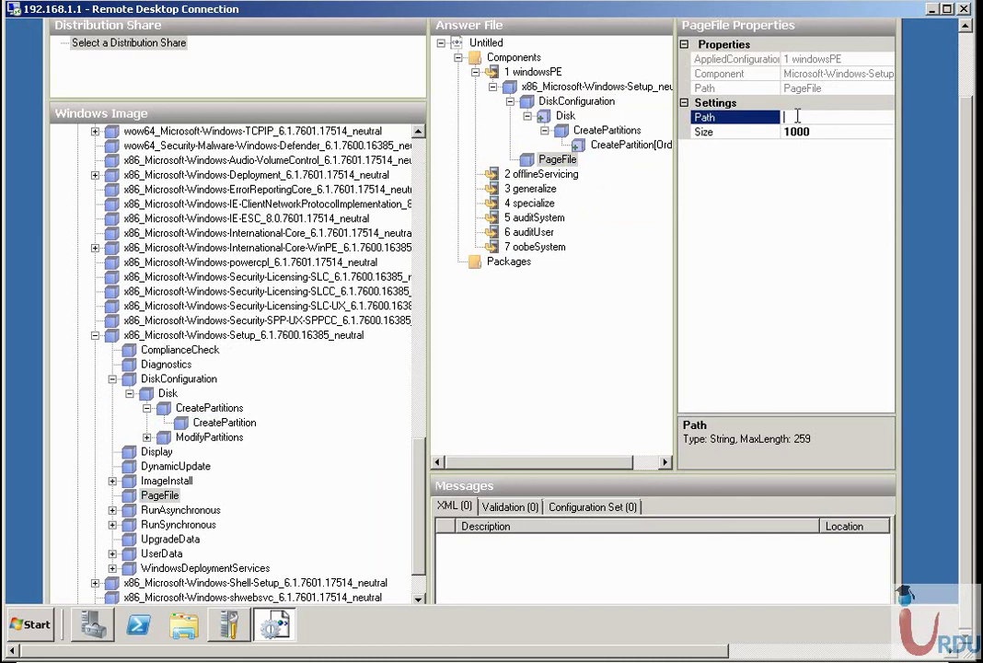
# Open and dismiss the options for the Path value and the CreatePartitions entry.
pyautogui.rightClick(798, 117)
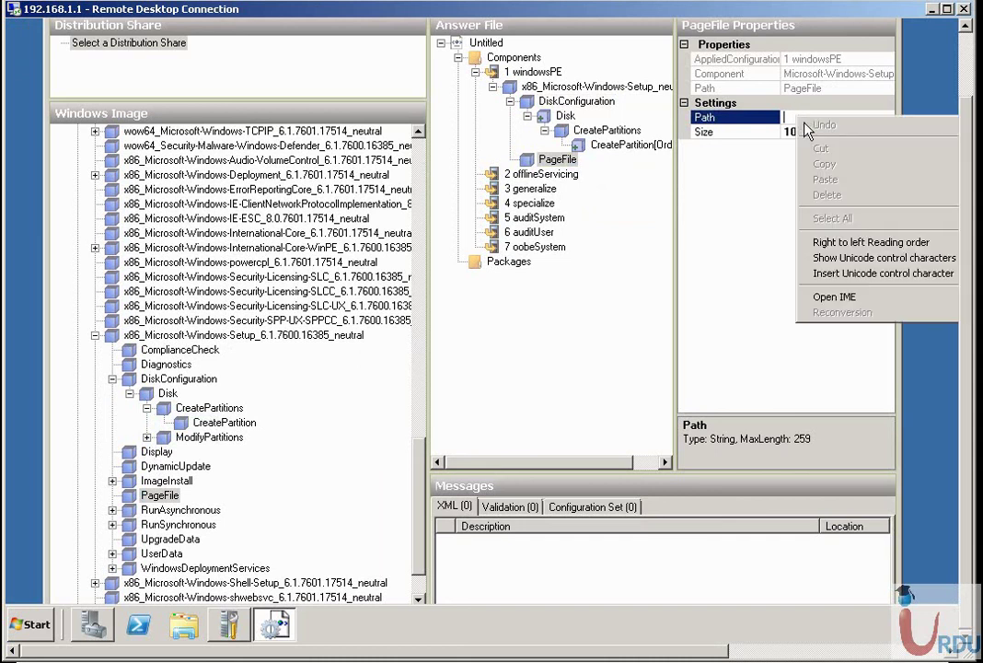
pyautogui.scroll(2, 955, 177)
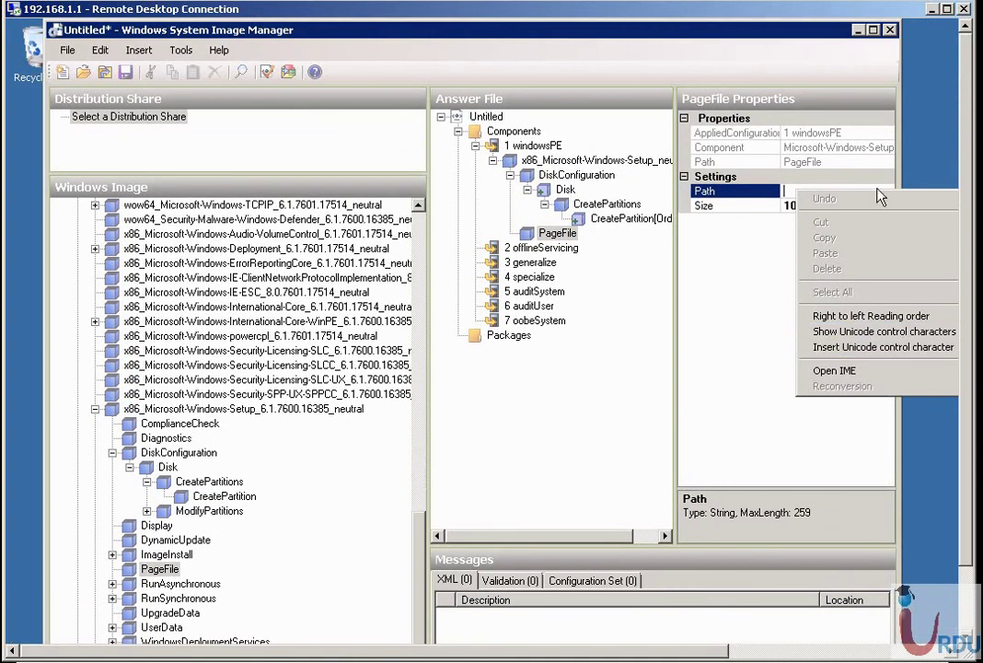
pyautogui.click(746, 193)
pyautogui.rightClick(590, 210)
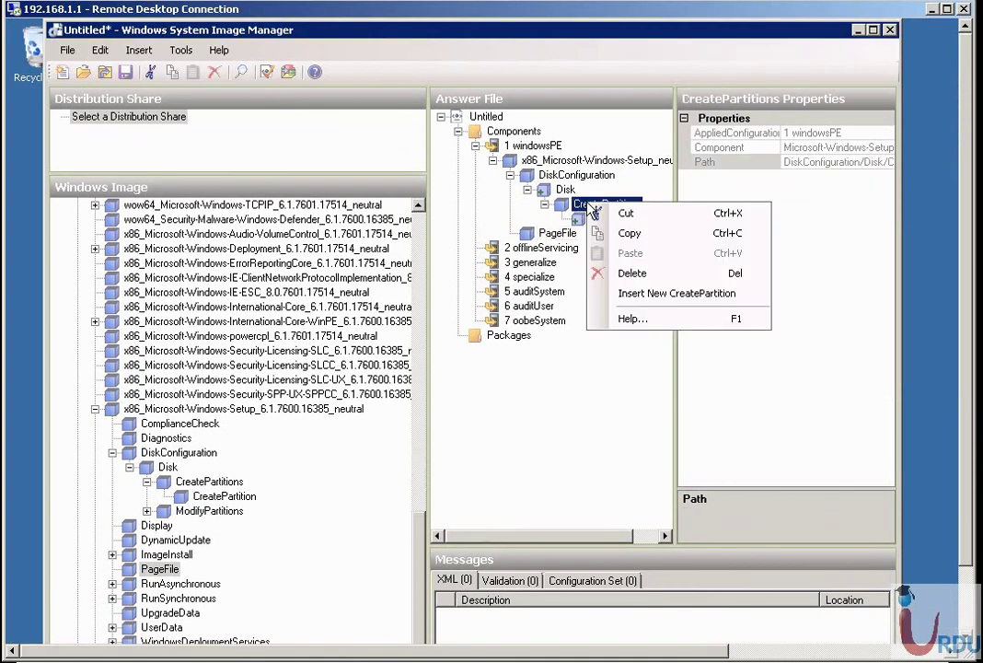
pyautogui.click(577, 381)
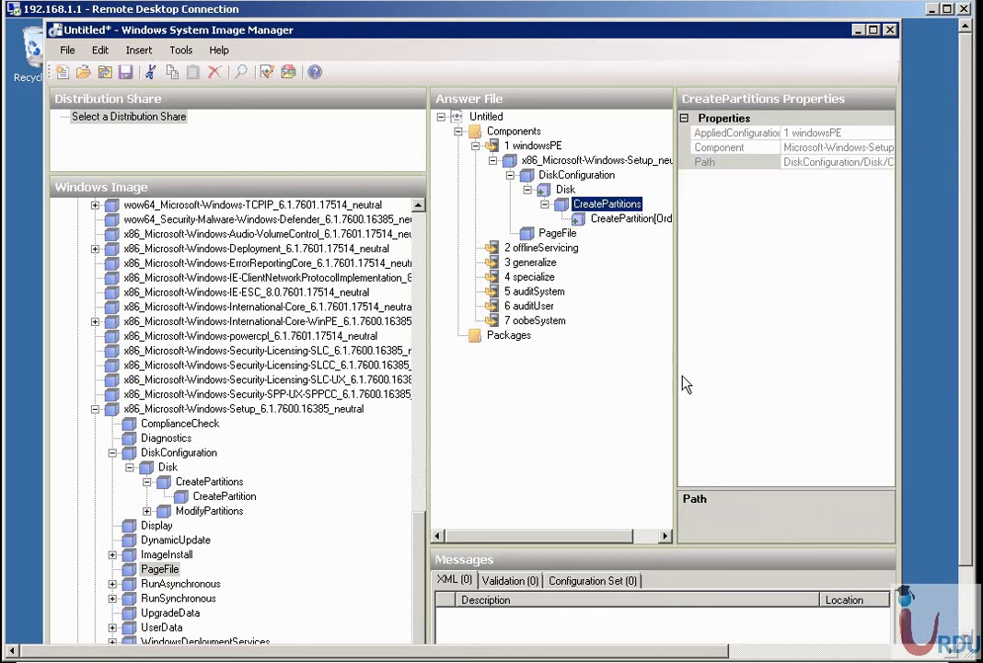
# Save the answer file to run validation, decline to continue, and select the Disk entry.
pyautogui.rightClick(499, 132)
pyautogui.click(394, 55)
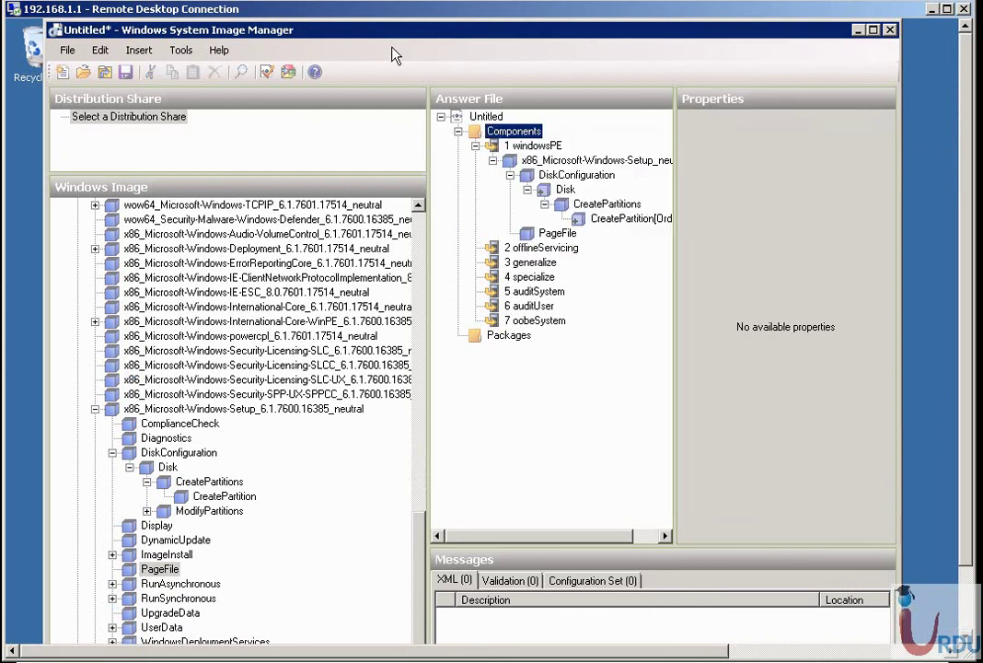
pyautogui.click(126, 72)
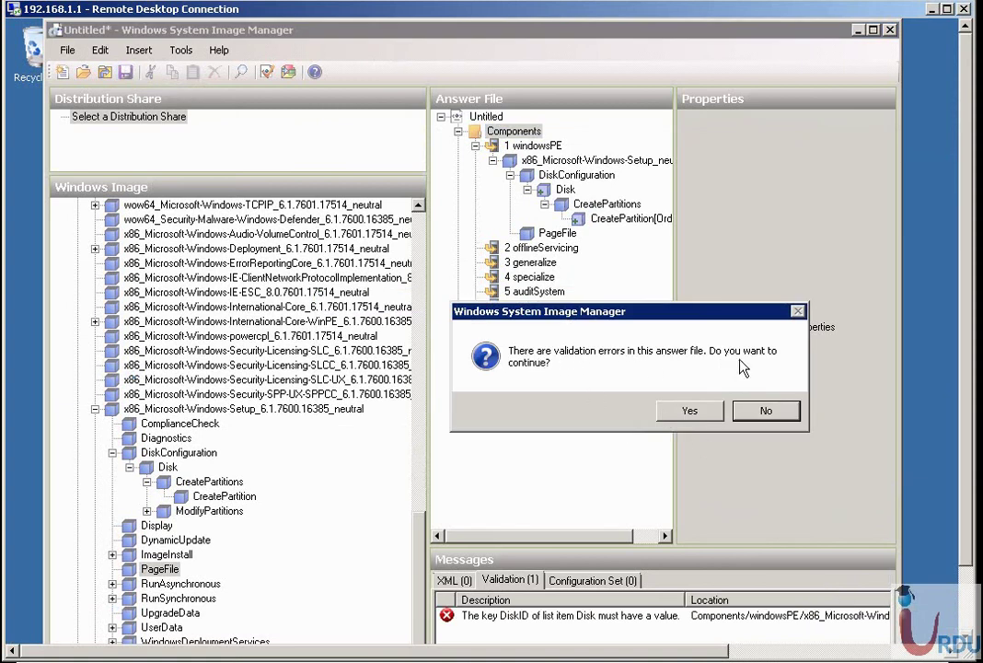
pyautogui.click(760, 412)
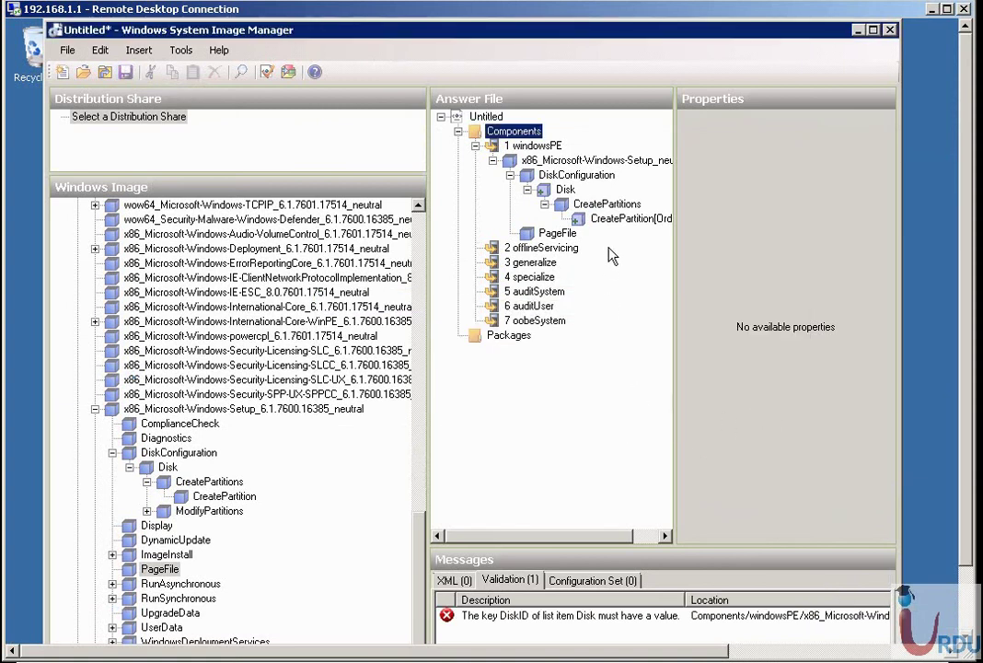
pyautogui.click(613, 219)
pyautogui.press('Up')
pyautogui.press('Up')
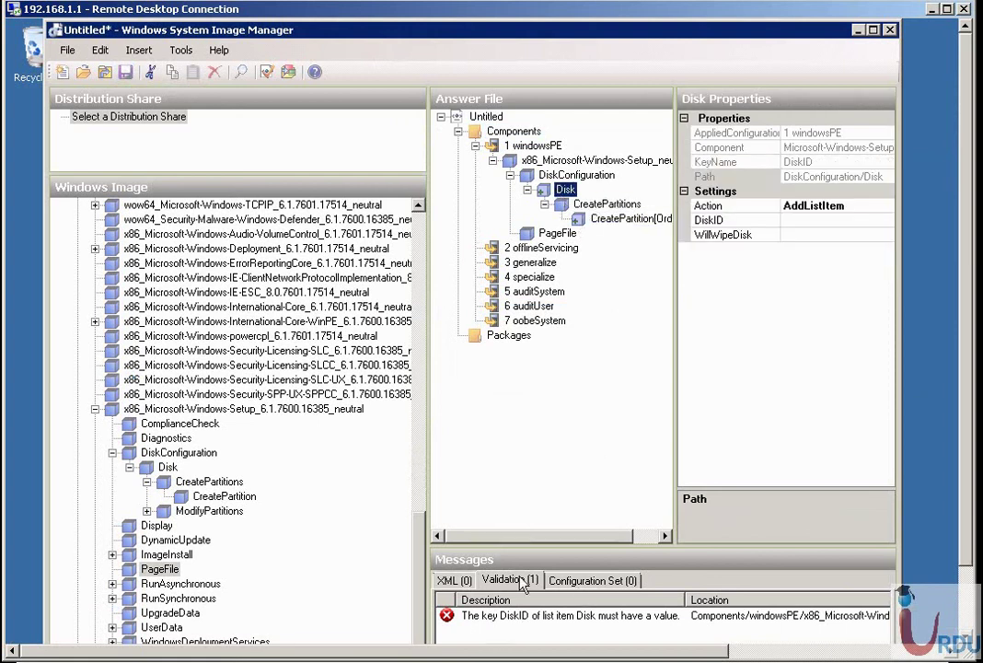
# Select the missing-DiskID error, then set the Disk entry's DiskID to 1 and WillWipeDisk true.
pyautogui.moveTo(527, 544); pyautogui.dragTo(530, 431)
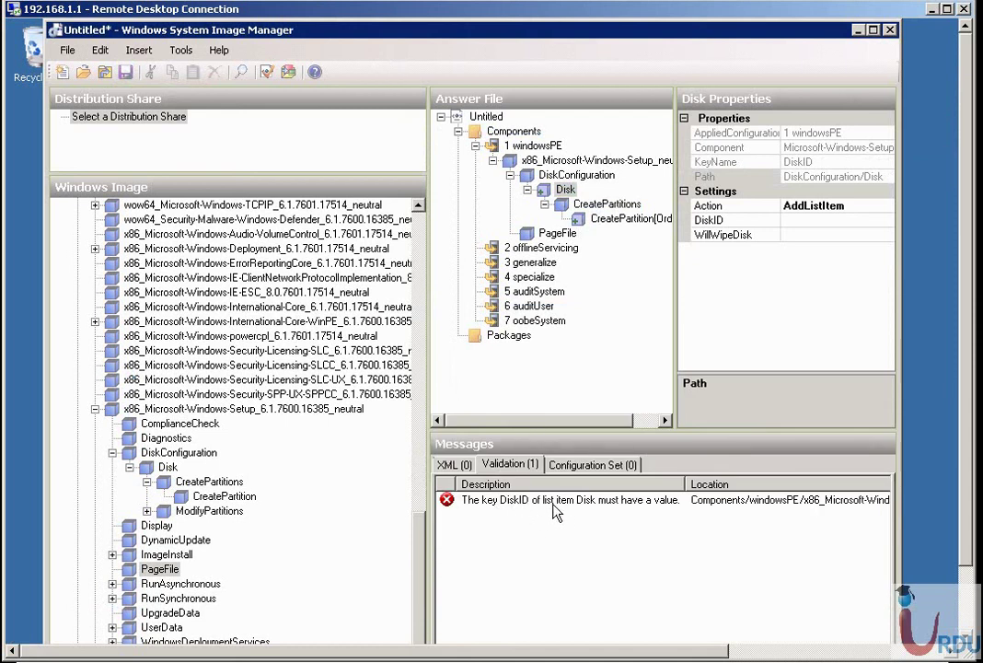
pyautogui.click(638, 504)
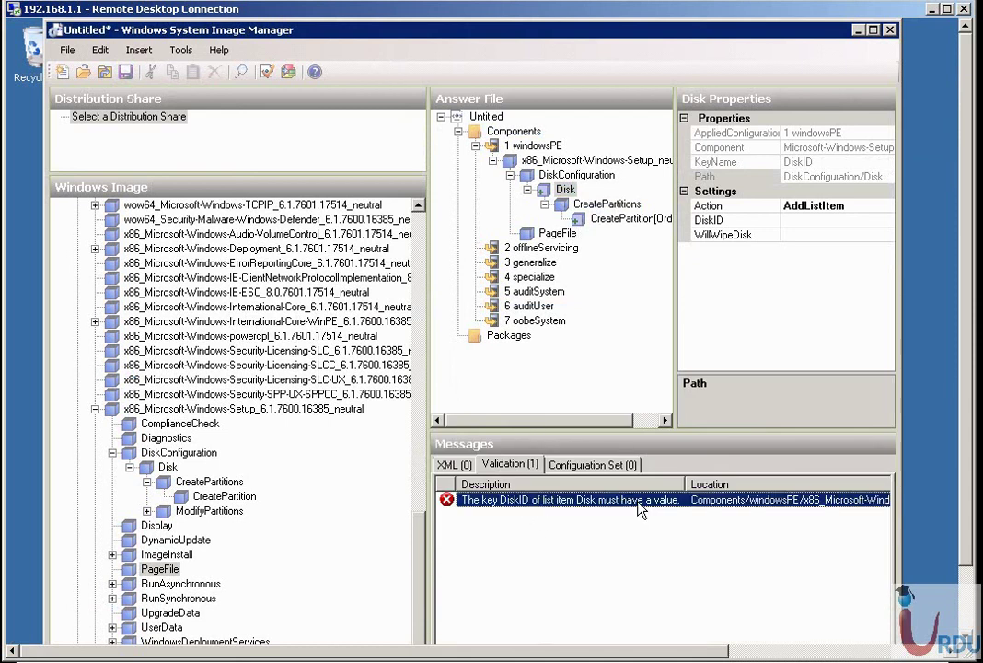
pyautogui.click(788, 220)
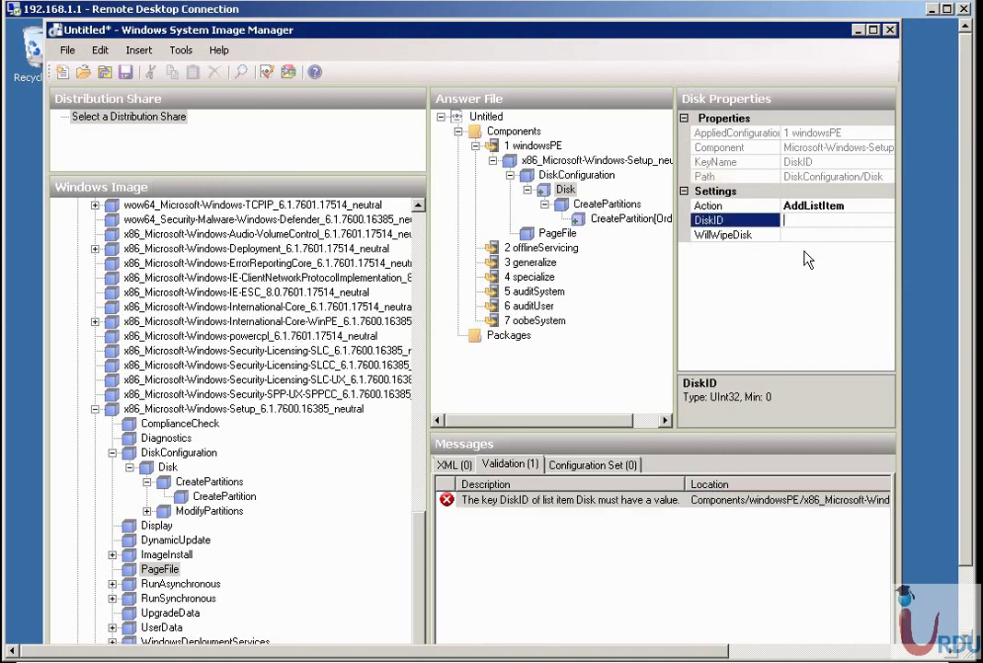
pyautogui.write('1')
pyautogui.click(797, 236)
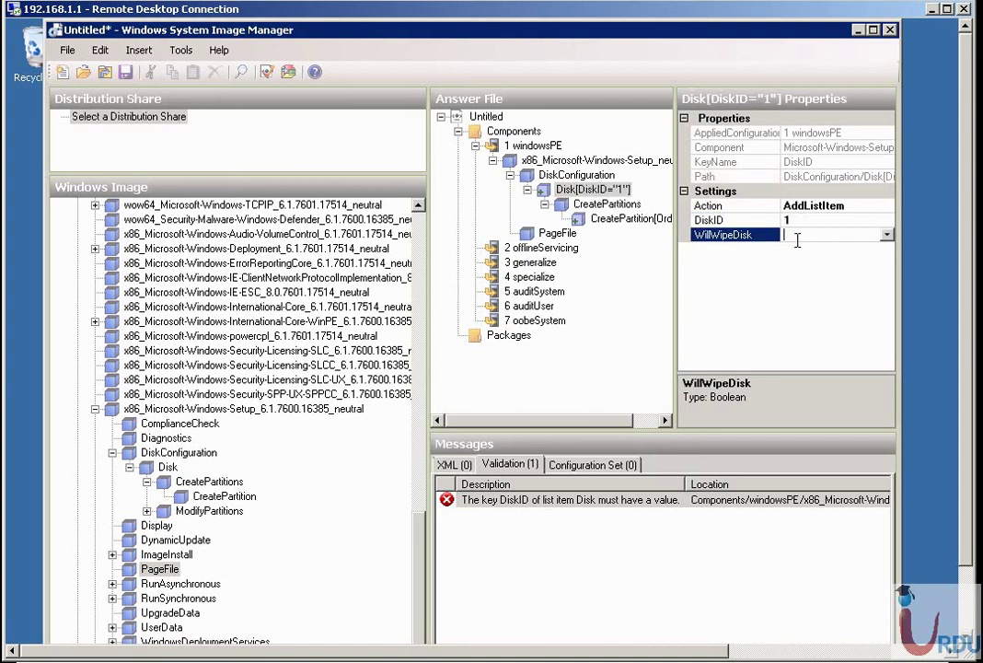
pyautogui.click(889, 236)
pyautogui.click(858, 249)
# Locate UserData in the Windows image and expand it to view ProductKey's properties.
pyautogui.scroll(-3, 974, 463)
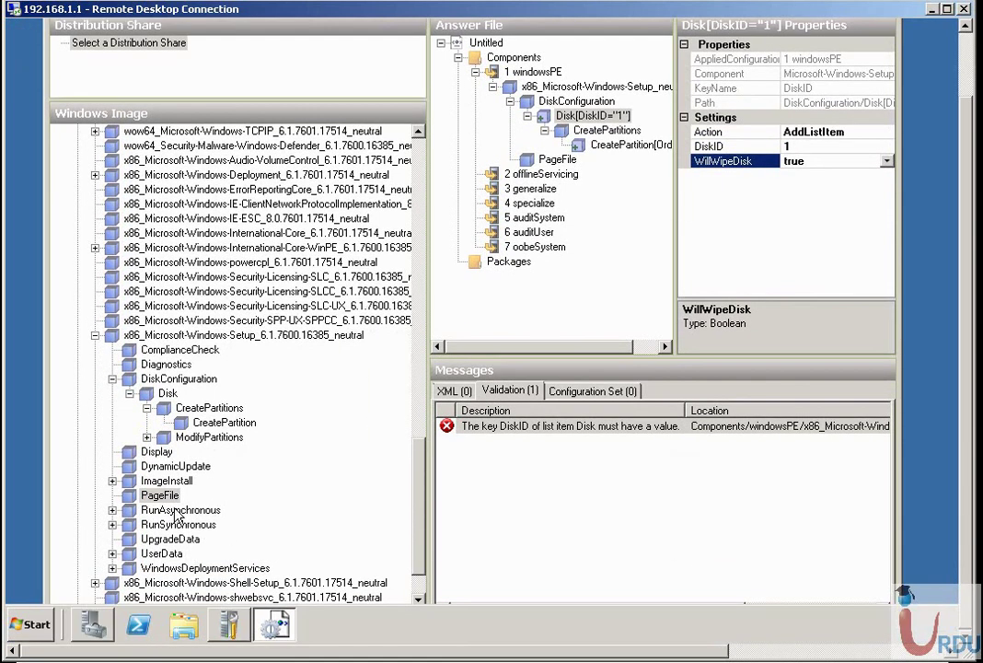
pyautogui.click(164, 553)
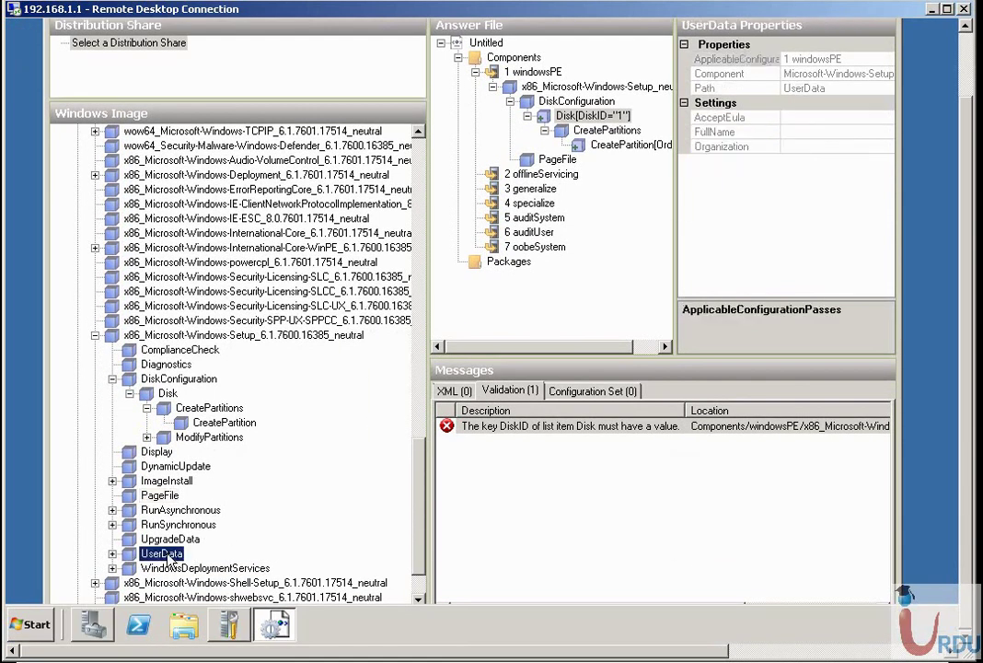
pyautogui.doubleClick(164, 556)
pyautogui.click(171, 570)
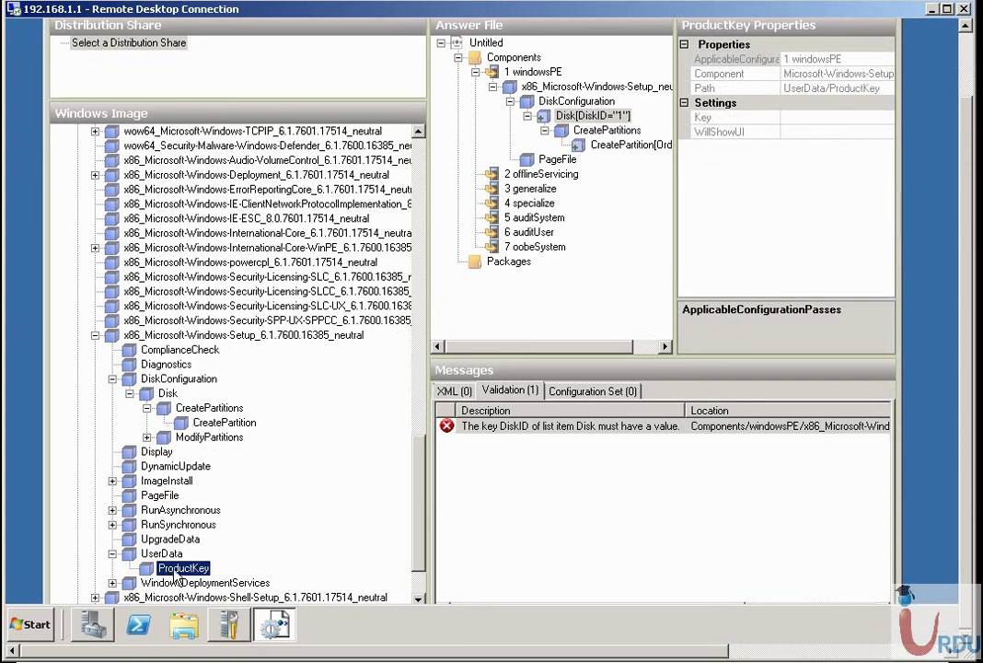
pyautogui.click(162, 553)
# Add UserData to the windowsPE pass and select its ProductKey entry in the answer file.
pyautogui.rightClick(163, 554)
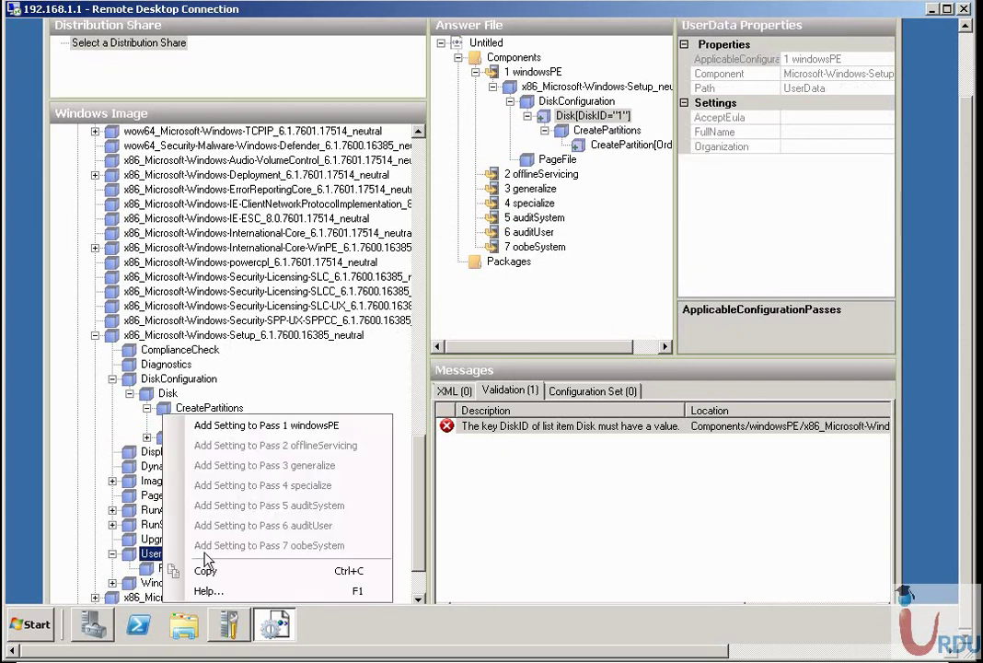
pyautogui.click(252, 425)
pyautogui.click(511, 174)
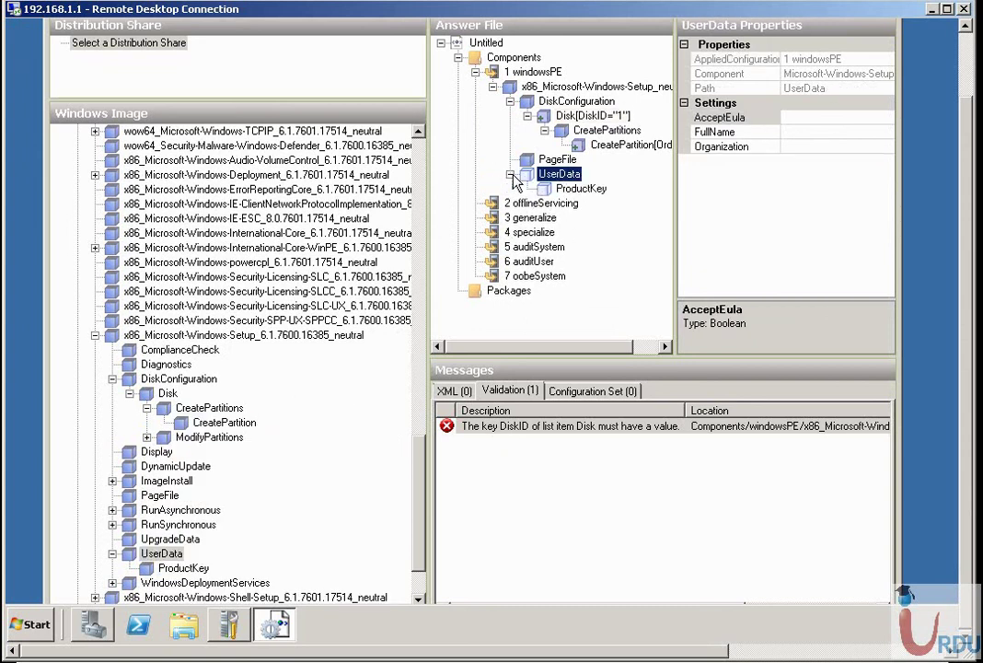
pyautogui.click(571, 188)
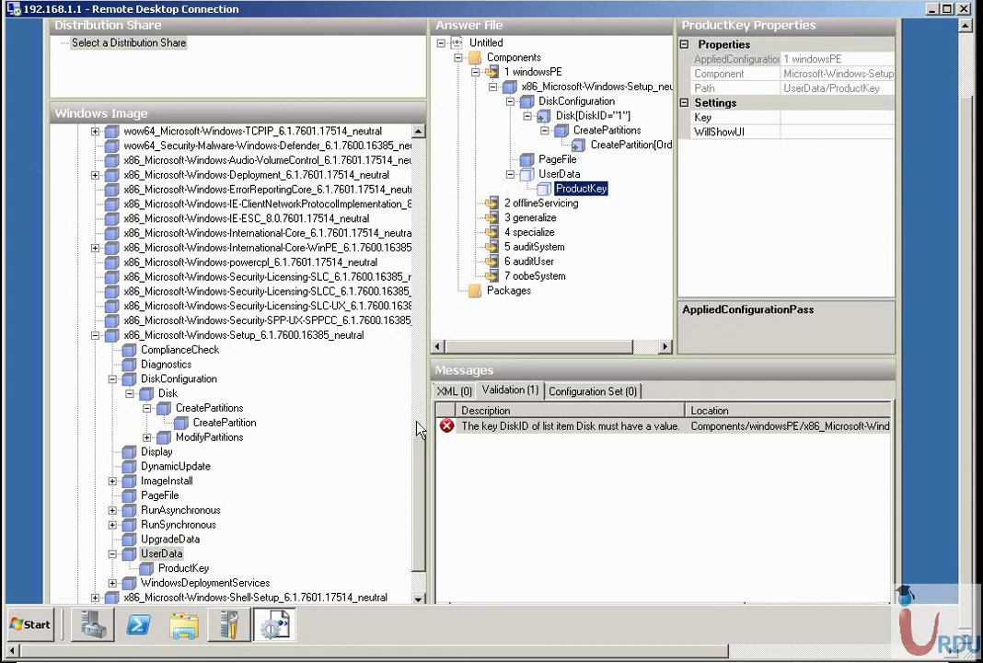
pyautogui.moveTo(419, 429); pyautogui.dragTo(426, 560)
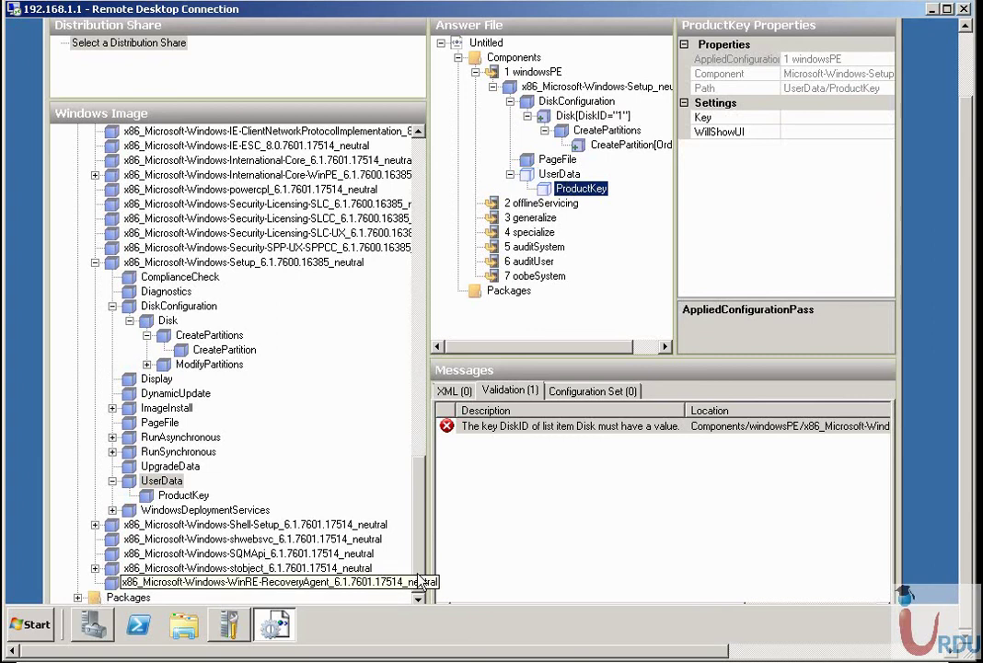
pyautogui.scroll(6, 352, 478)
pyautogui.scroll(2, 429, 474)
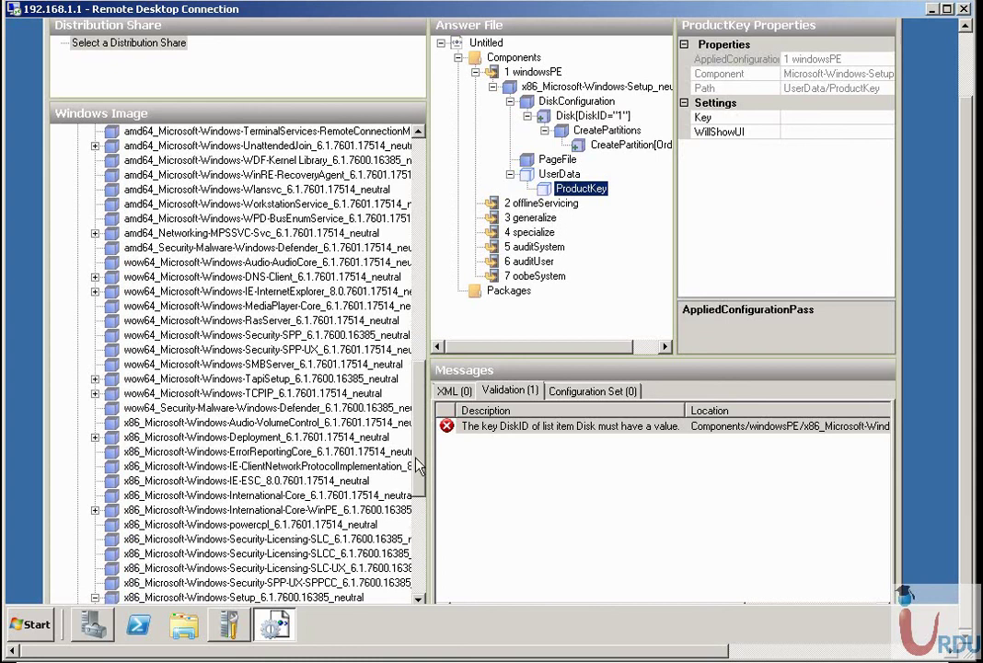
# Expand the wow64 IE-InternetExplorer component and add its FavoritesList setting to the specialize pass.
pyautogui.click(138, 290)
pyautogui.doubleClick(115, 295)
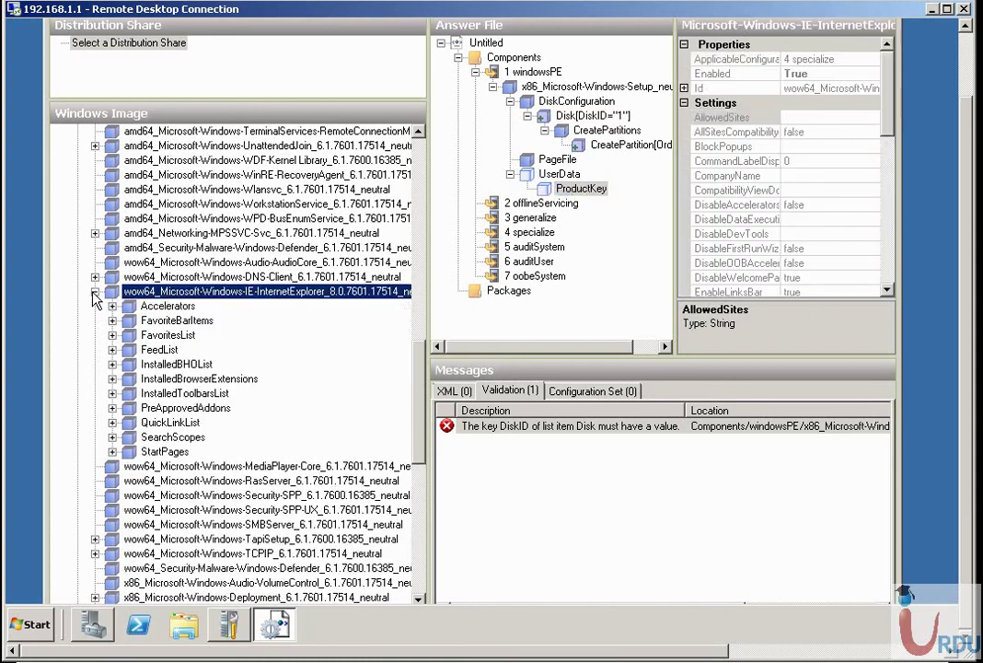
pyautogui.click(168, 307)
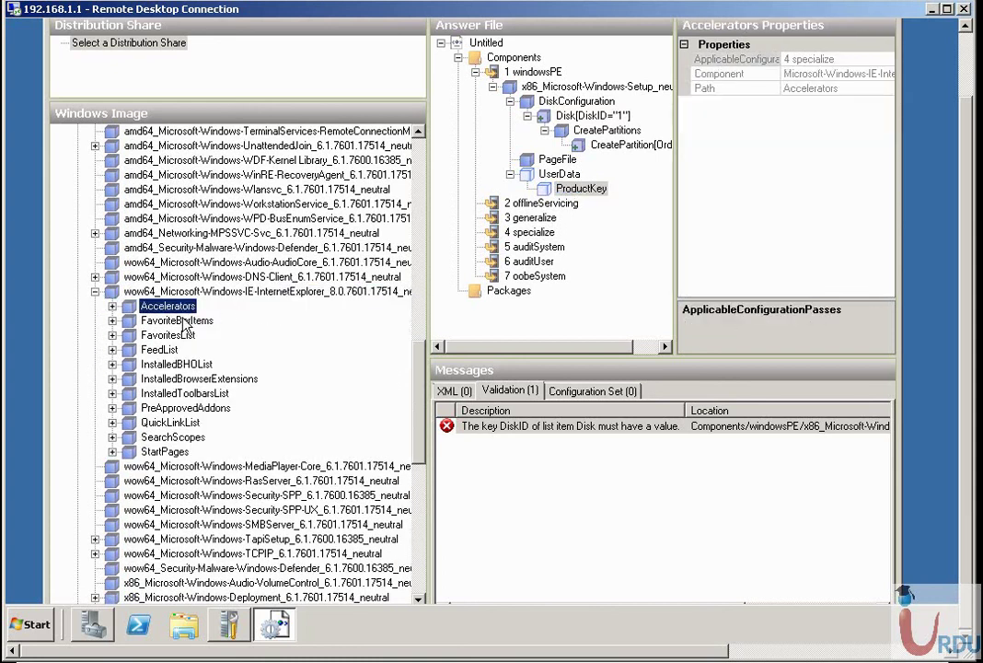
pyautogui.click(175, 320)
pyautogui.click(166, 350)
pyautogui.click(168, 337)
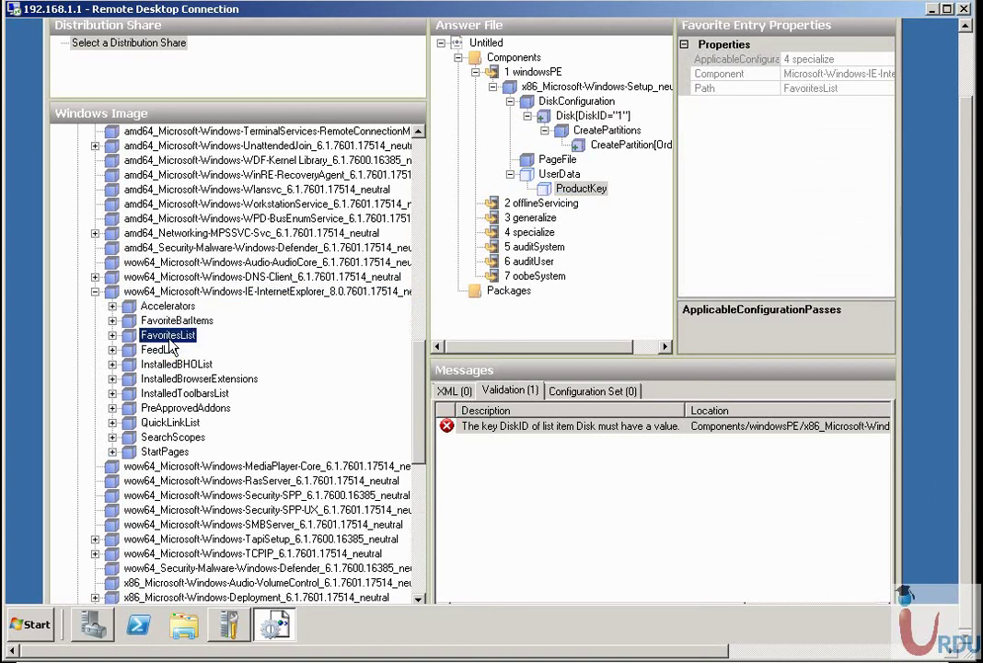
pyautogui.click(112, 336)
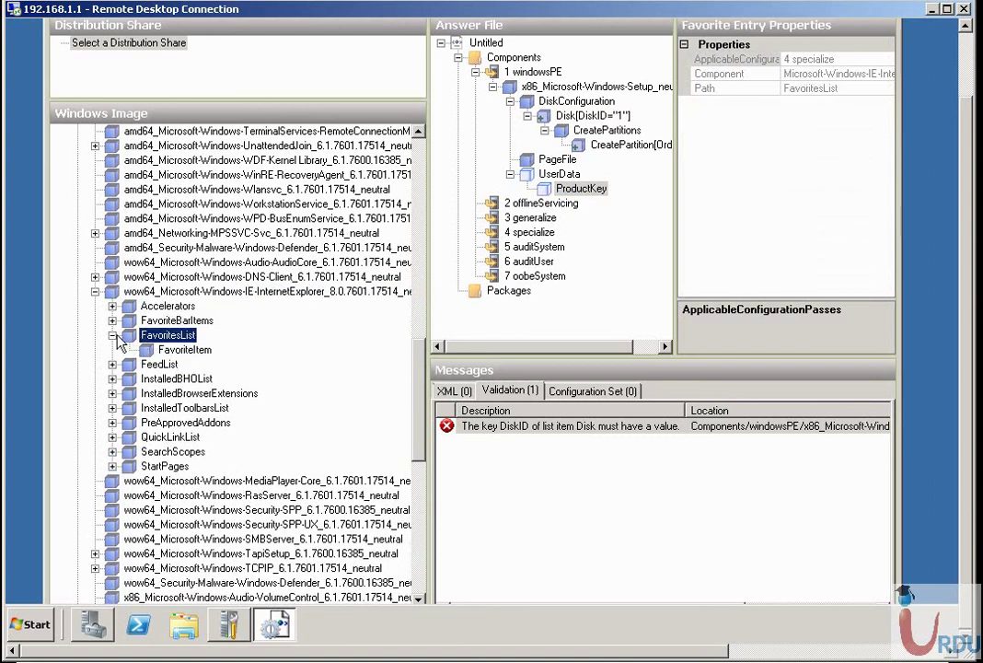
pyautogui.rightClick(140, 336)
pyautogui.click(202, 405)
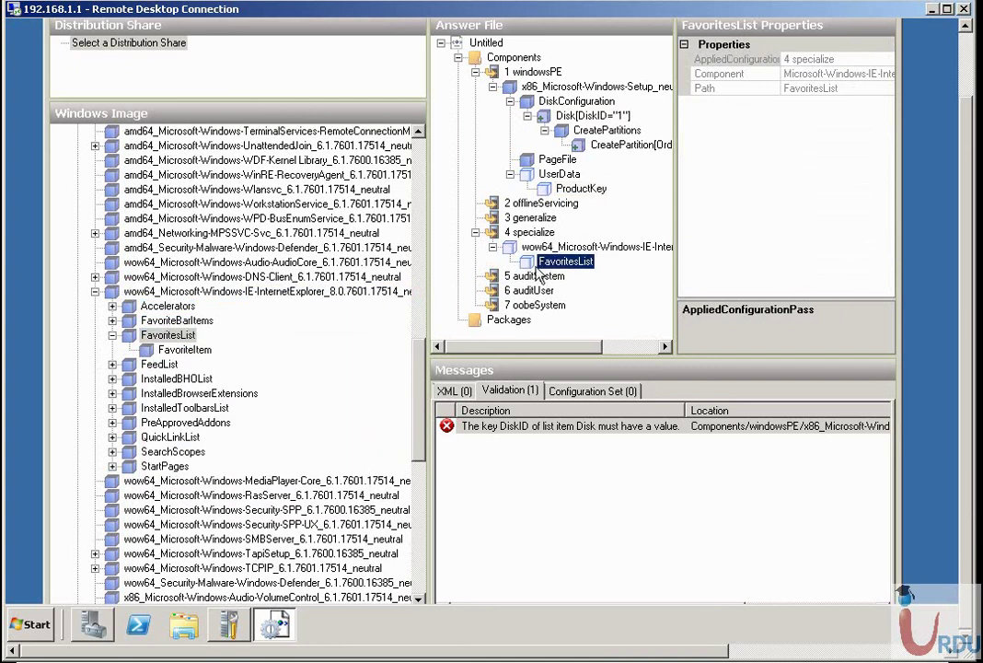
# Set DisableFirstRunWizard to true on the Internet Explorer component in the answer file.
pyautogui.press('Left')
pyautogui.moveTo(895, 142); pyautogui.dragTo(899, 283)
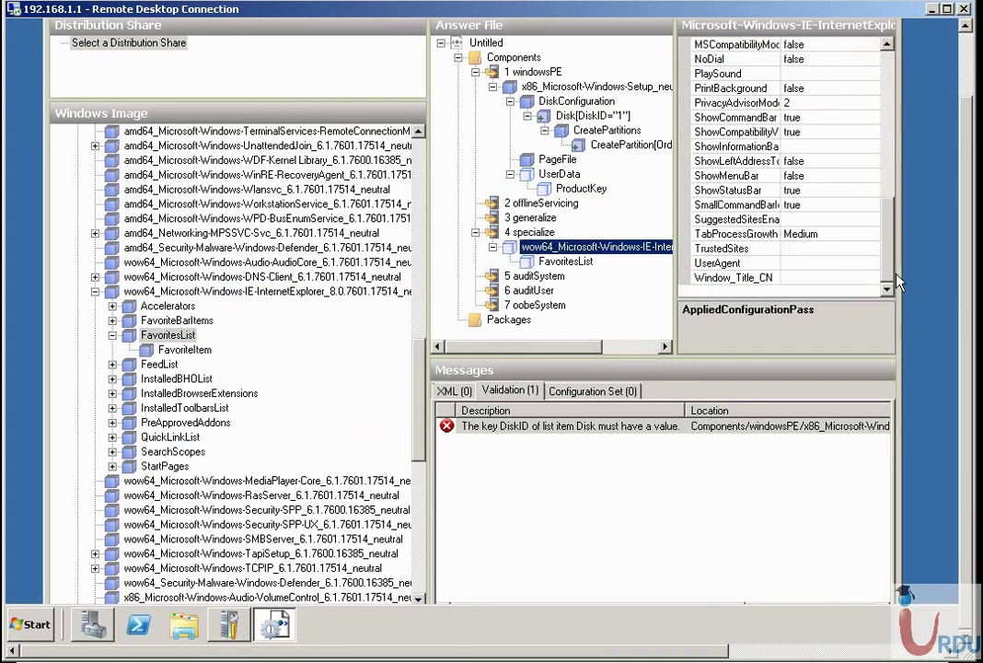
pyautogui.click(718, 175)
pyautogui.click(812, 249)
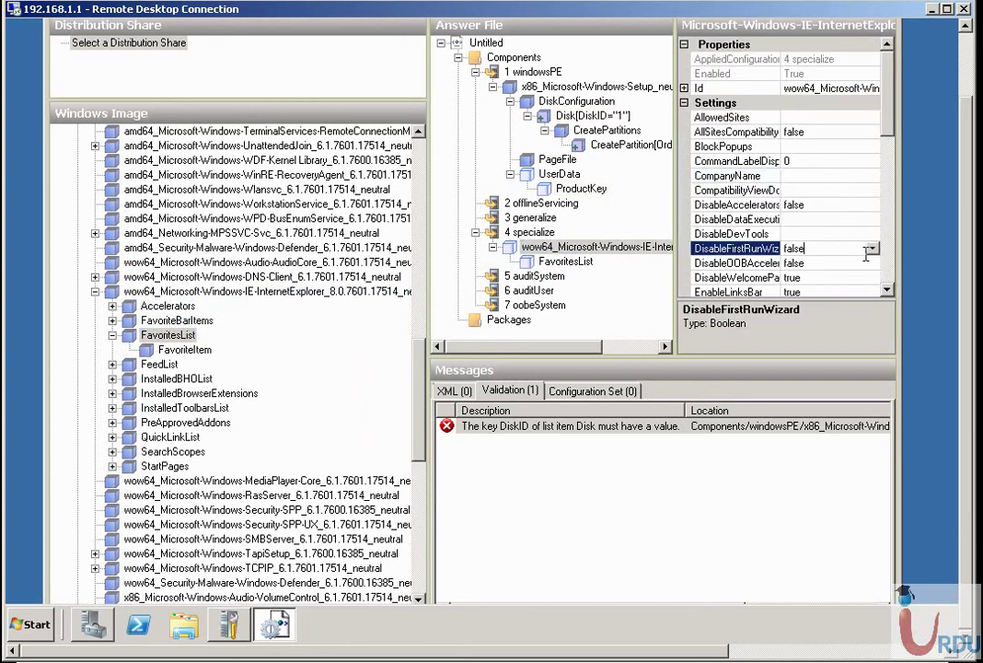
pyautogui.click(871, 249)
pyautogui.click(840, 277)
pyautogui.click(842, 266)
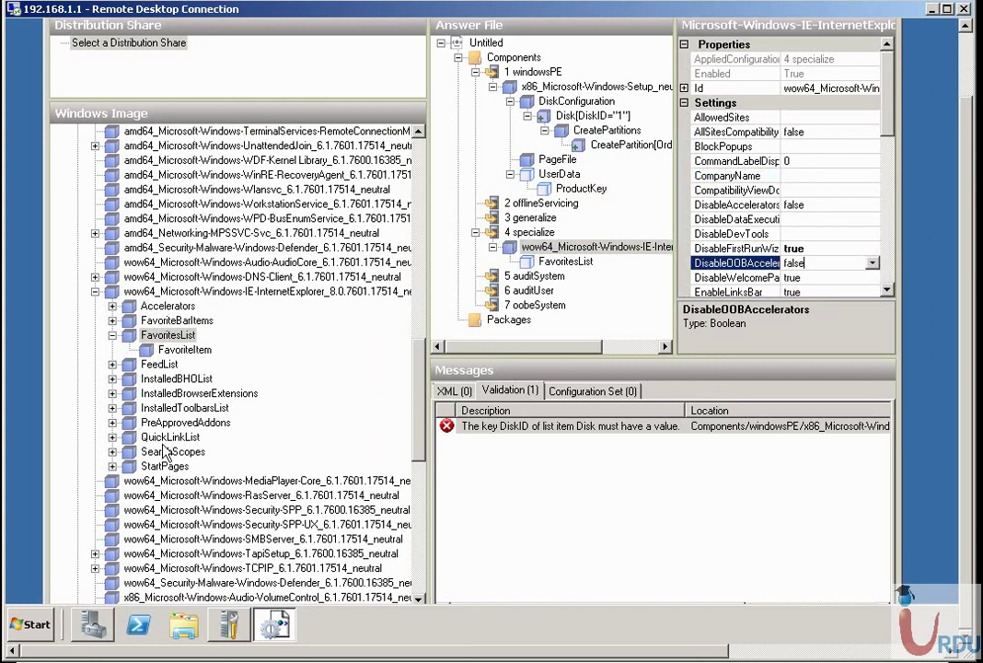
# Add the IE QuickLinkList setting to pass 4 specialize and inspect the new entry.
pyautogui.click(152, 438)
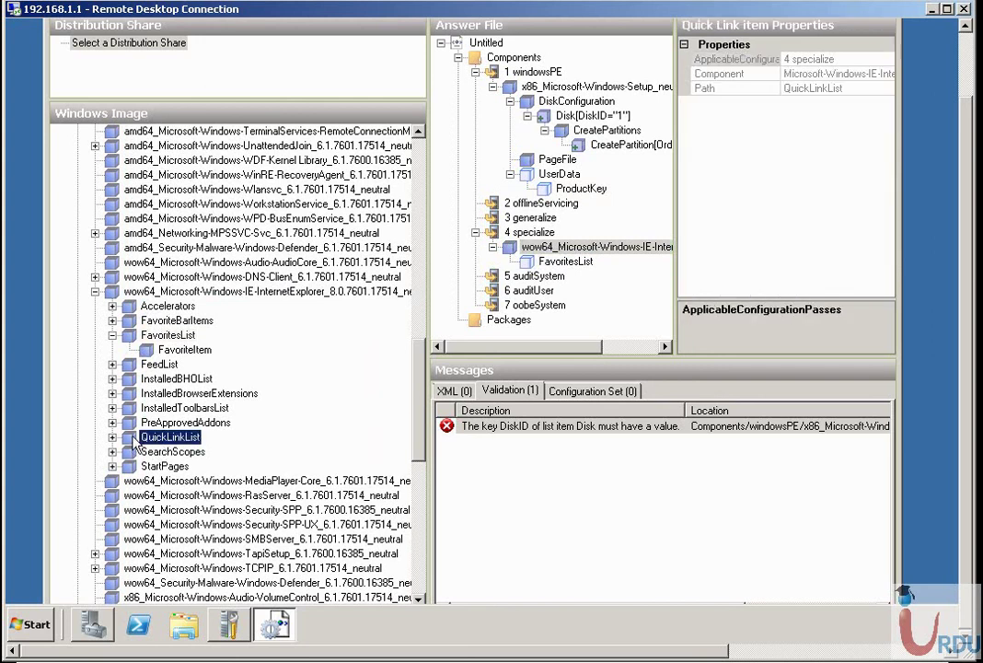
pyautogui.rightClick(136, 441)
pyautogui.click(136, 485)
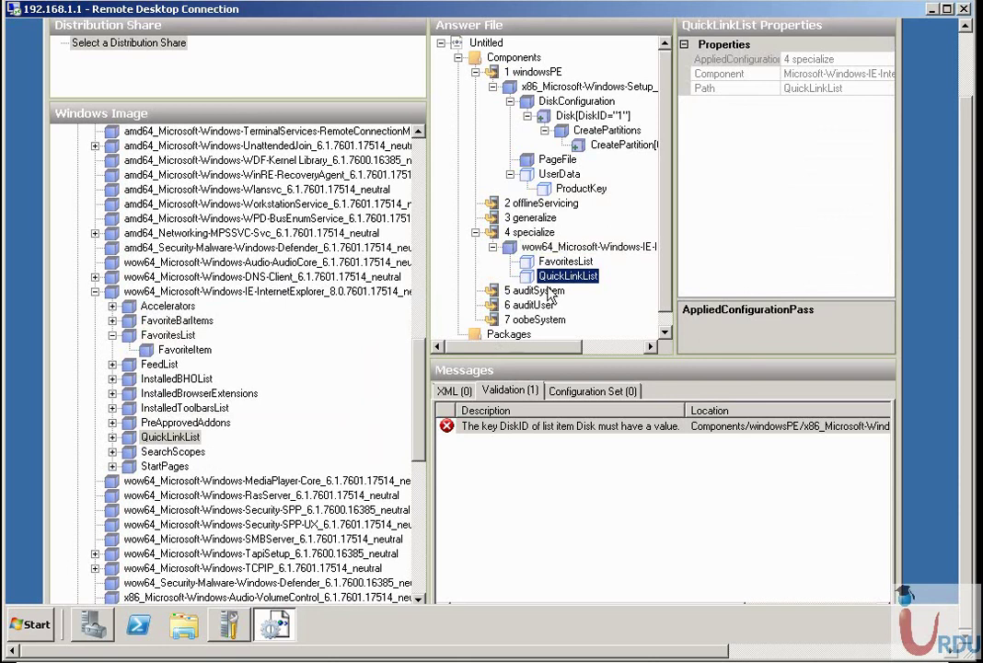
pyautogui.rightClick(551, 276)
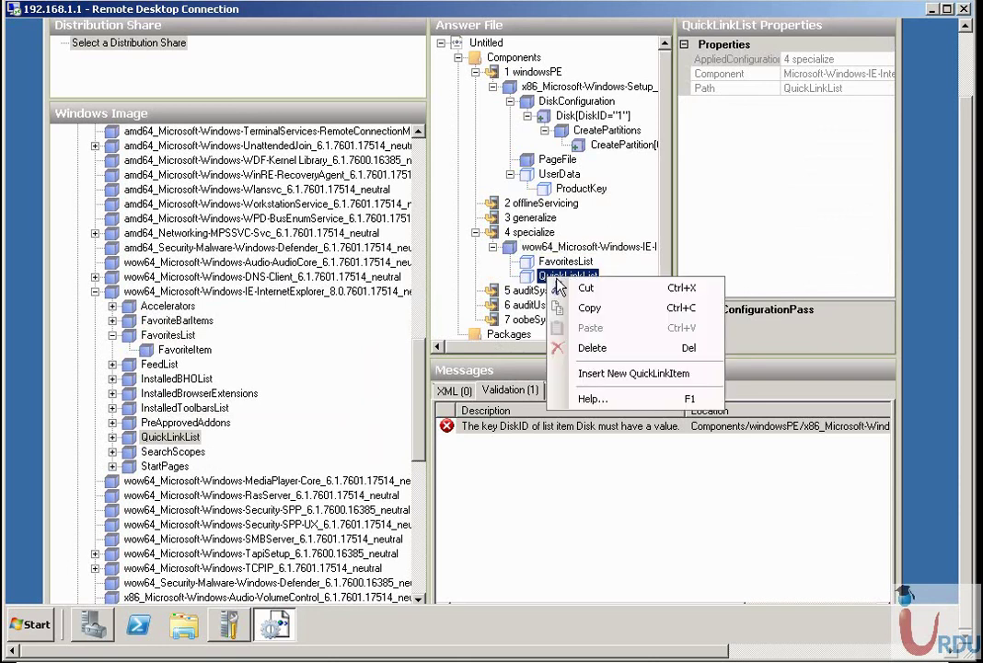
pyautogui.press('Escape')
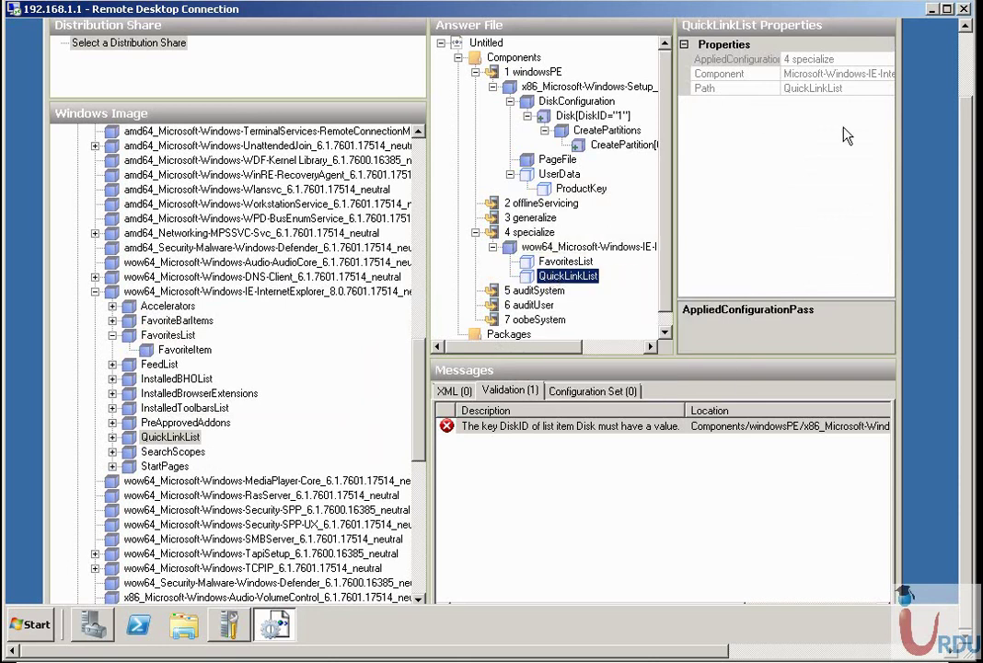
pyautogui.scroll(3, 974, 147)
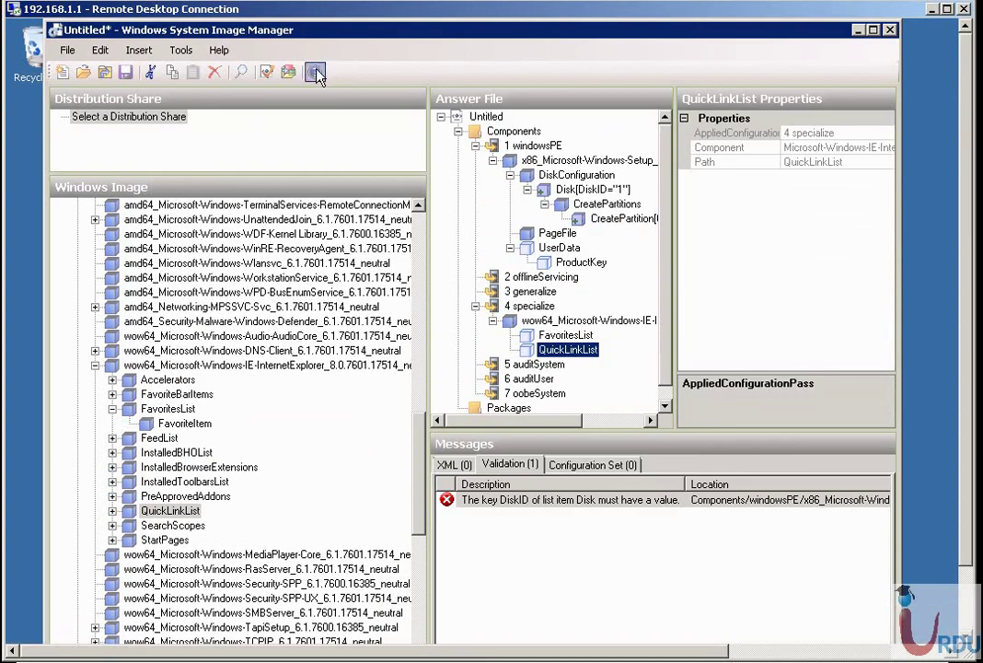
# Save the changed answer file to the Desktop after the disc folder location is refused.
pyautogui.click(104, 72)
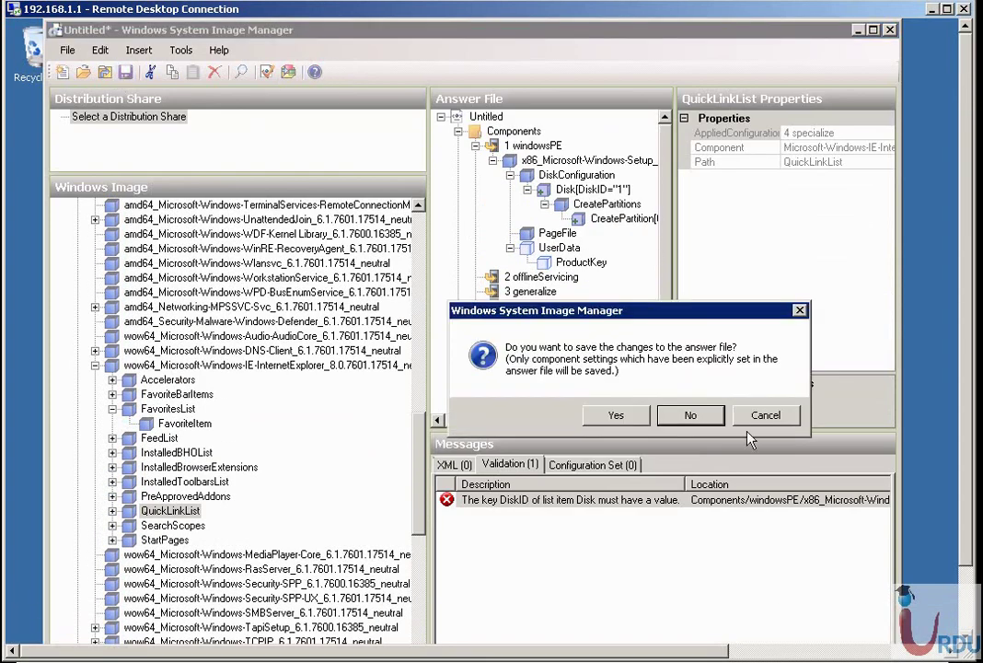
pyautogui.click(616, 415)
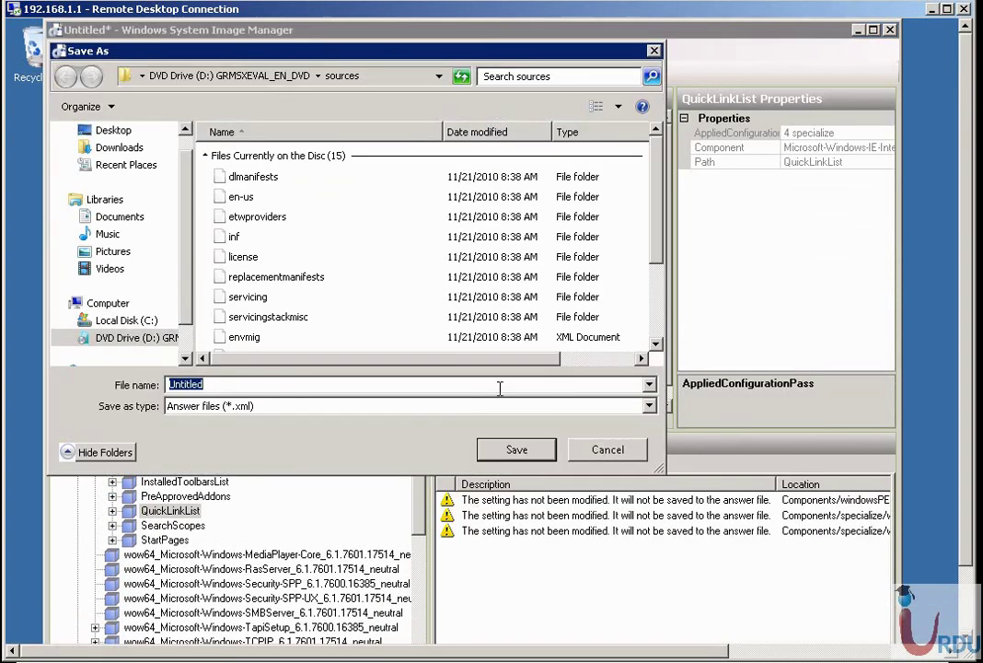
pyautogui.click(488, 453)
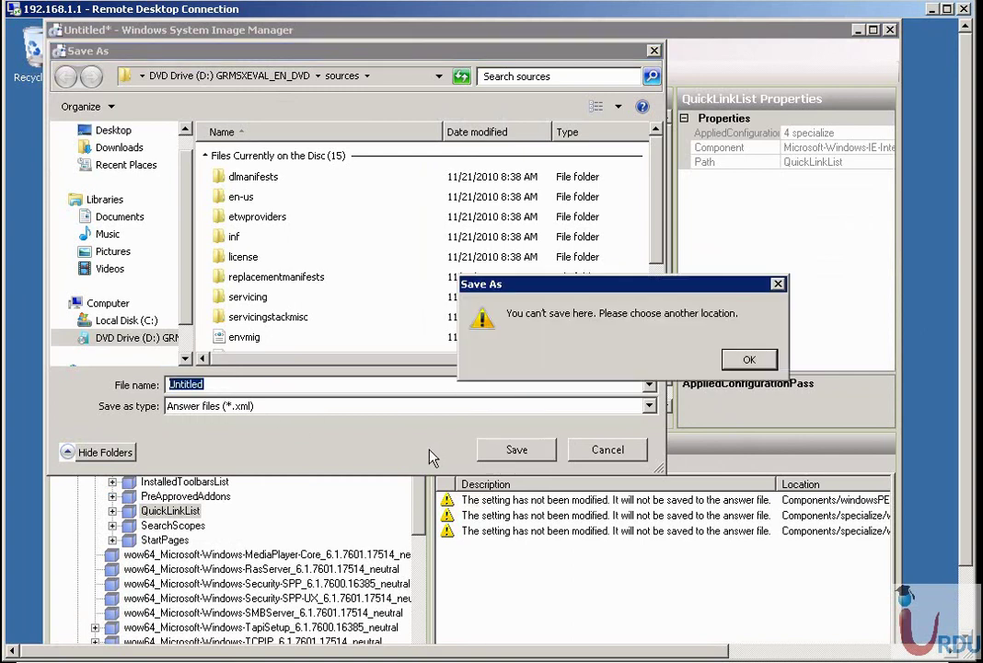
pyautogui.click(750, 361)
pyautogui.click(113, 130)
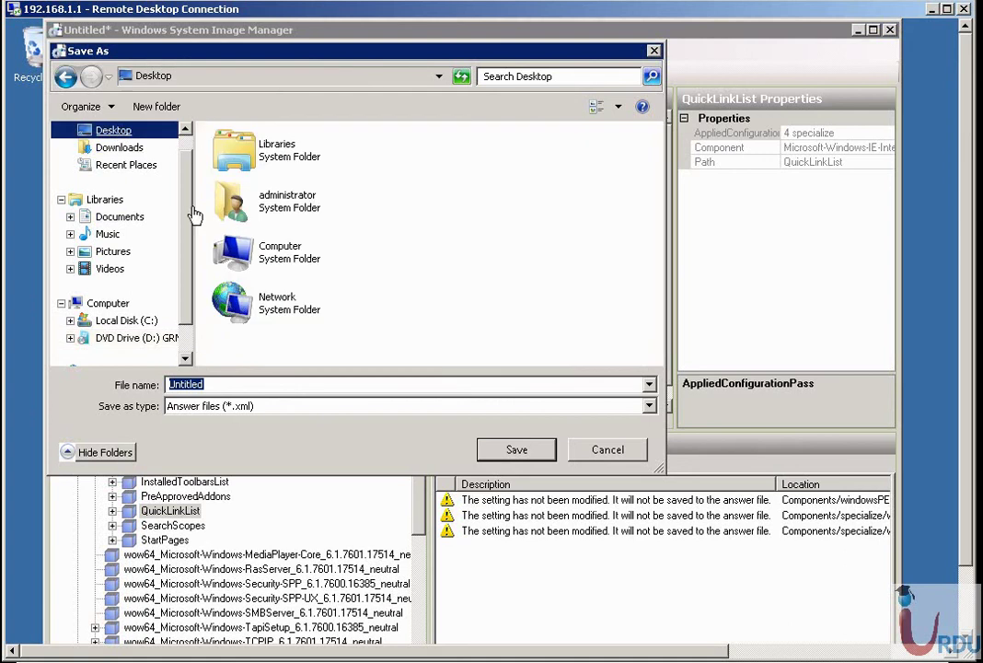
pyautogui.click(513, 448)
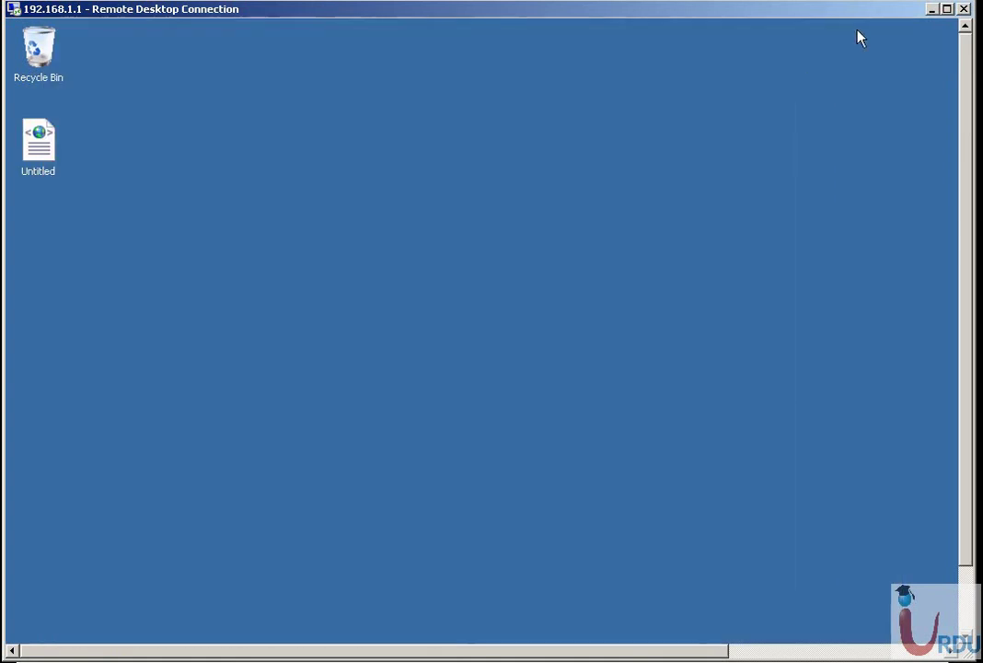
# Rename the saved Untitled file on the desktop to 'answer'.
pyautogui.click(856, 30)
pyautogui.click(39, 164)
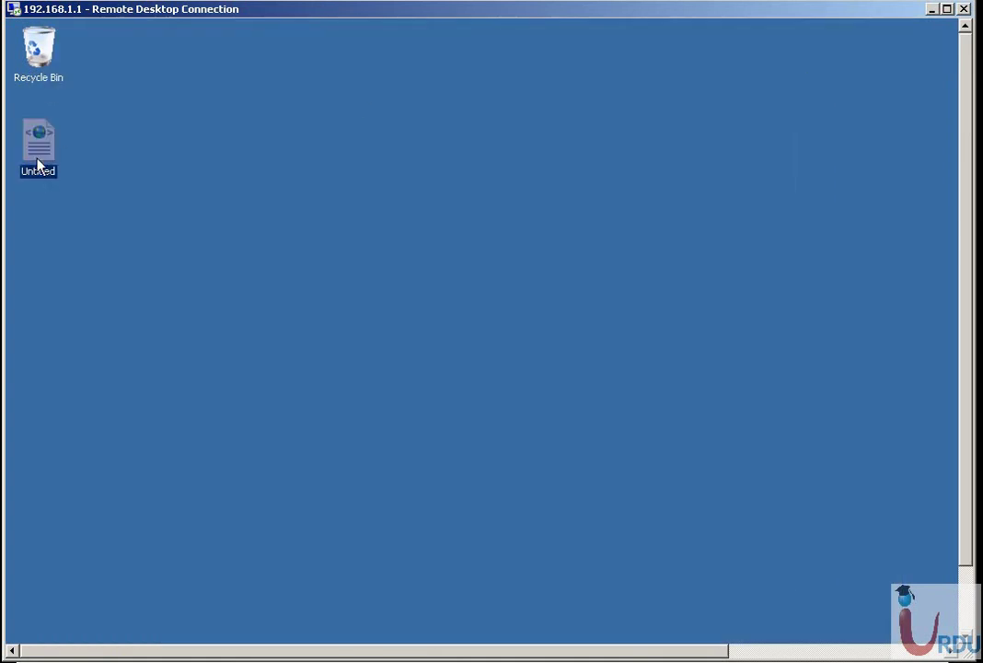
pyautogui.press('F2')
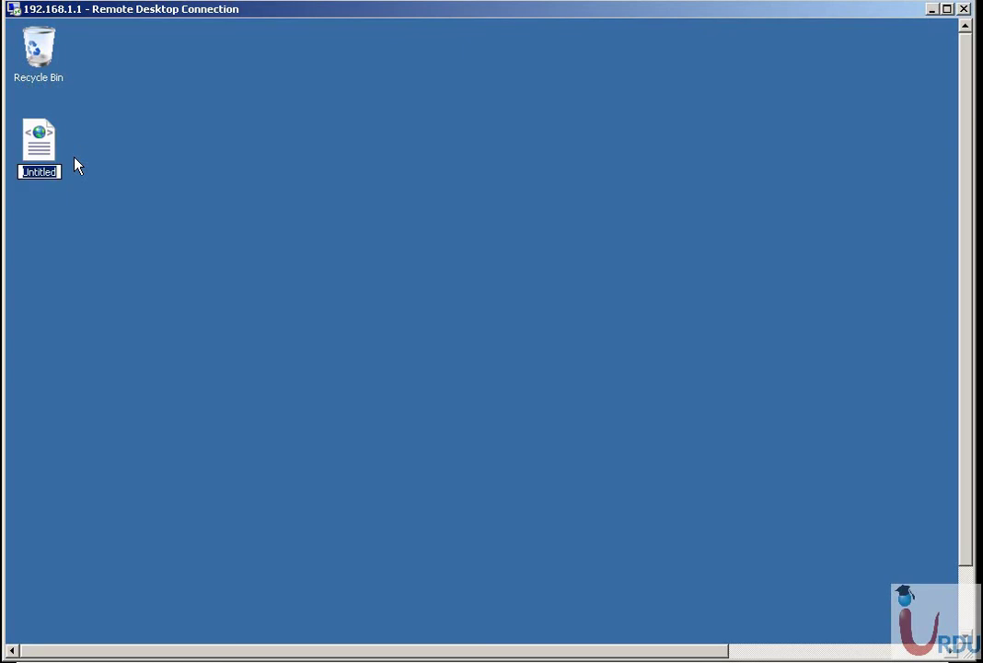
pyautogui.write('answer')
pyautogui.press('Return')
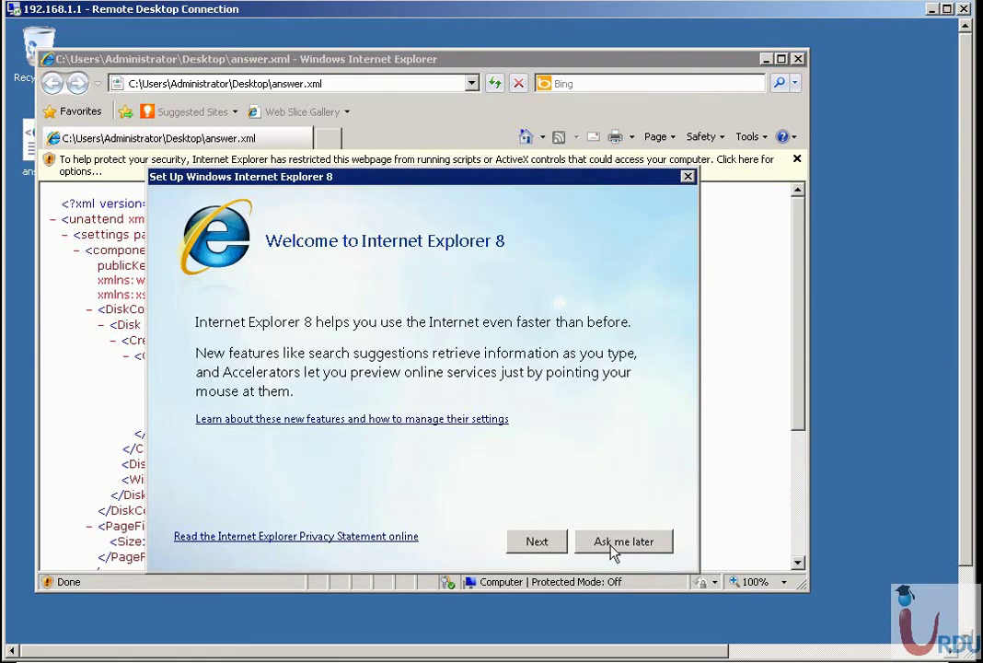
# Postpone the Internet Explorer 8 setup and allow the page's blocked content.
pyautogui.click(609, 542)
pyautogui.click(293, 169)
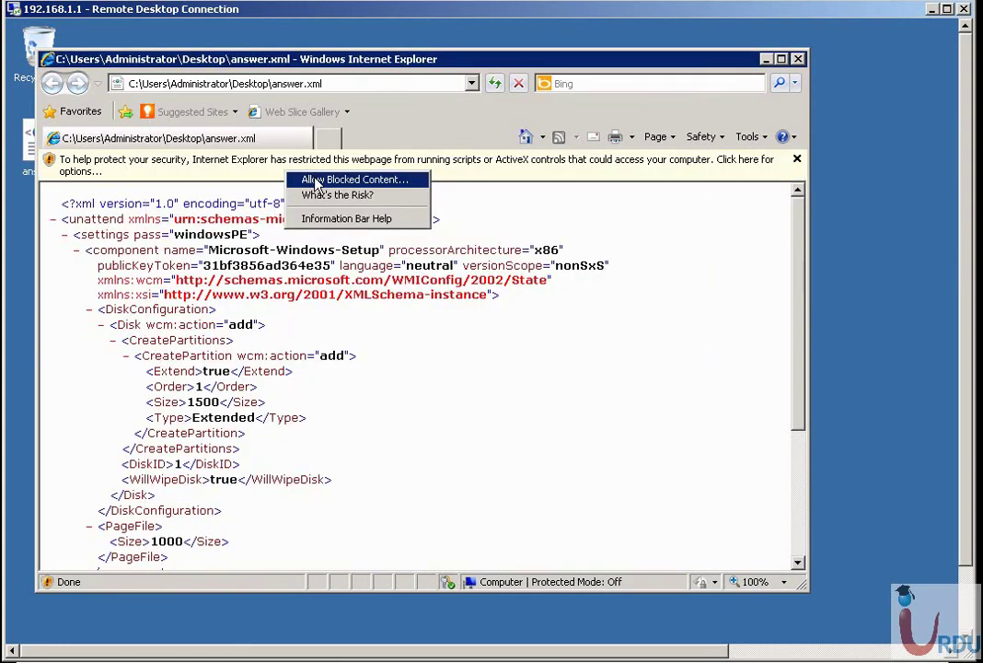
pyautogui.click(317, 181)
pyautogui.click(698, 426)
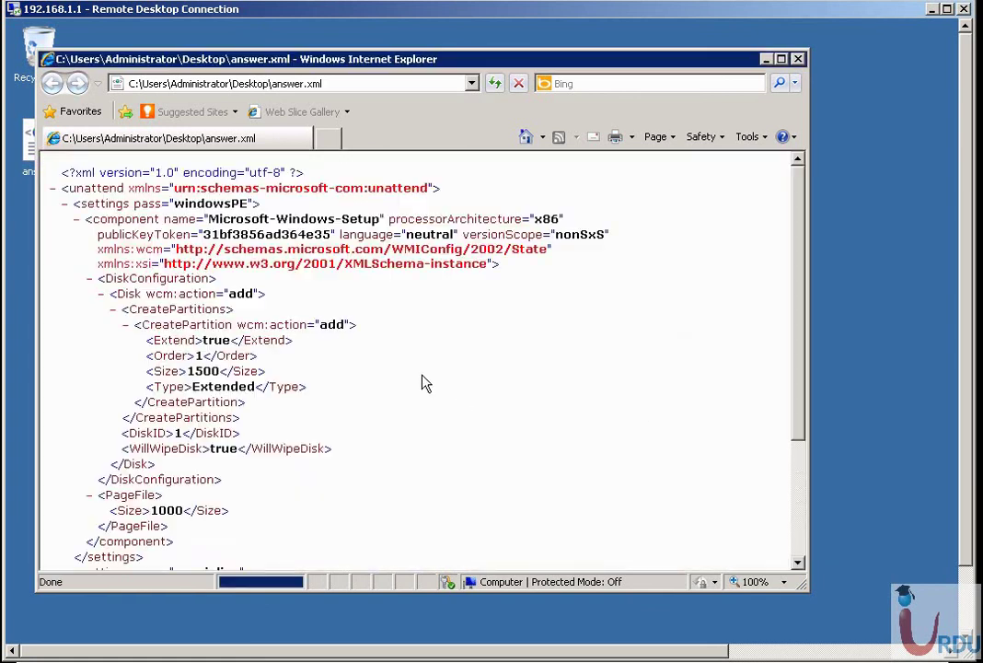
# Highlight the CreatePartition block, PageFile Size 1000 and WillWipeDisk true in the XML.
pyautogui.scroll(-1, 361, 359)
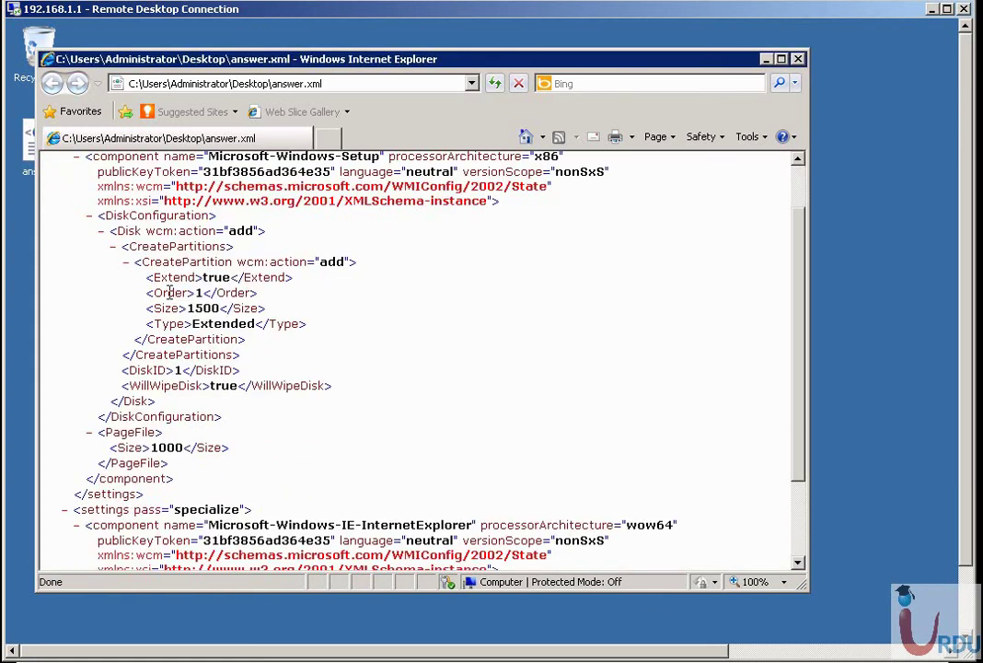
pyautogui.moveTo(140, 263); pyautogui.dragTo(280, 334)
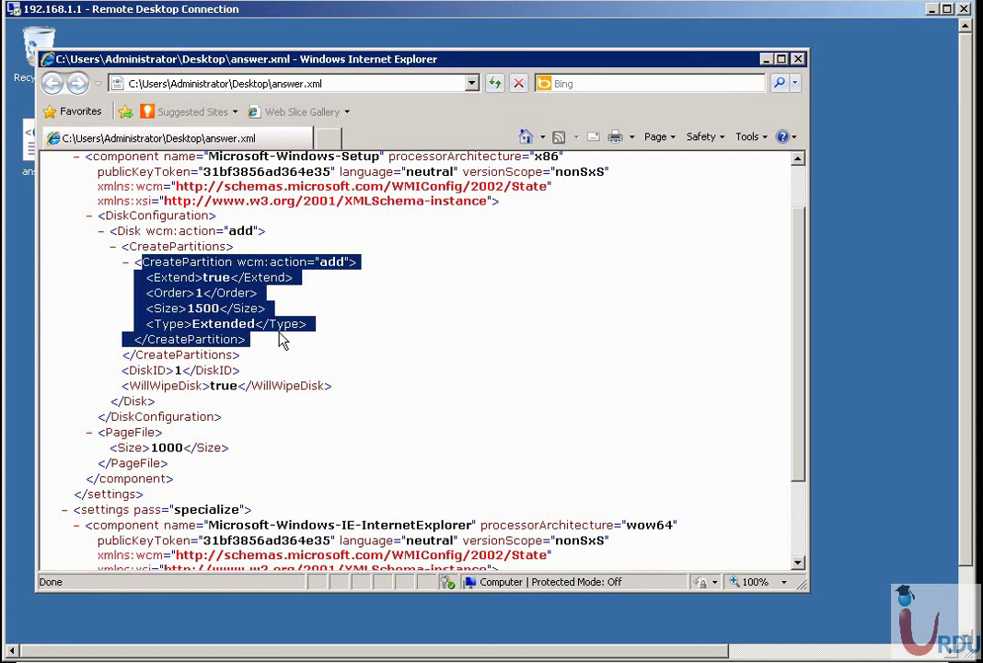
pyautogui.scroll(-3, 283, 340)
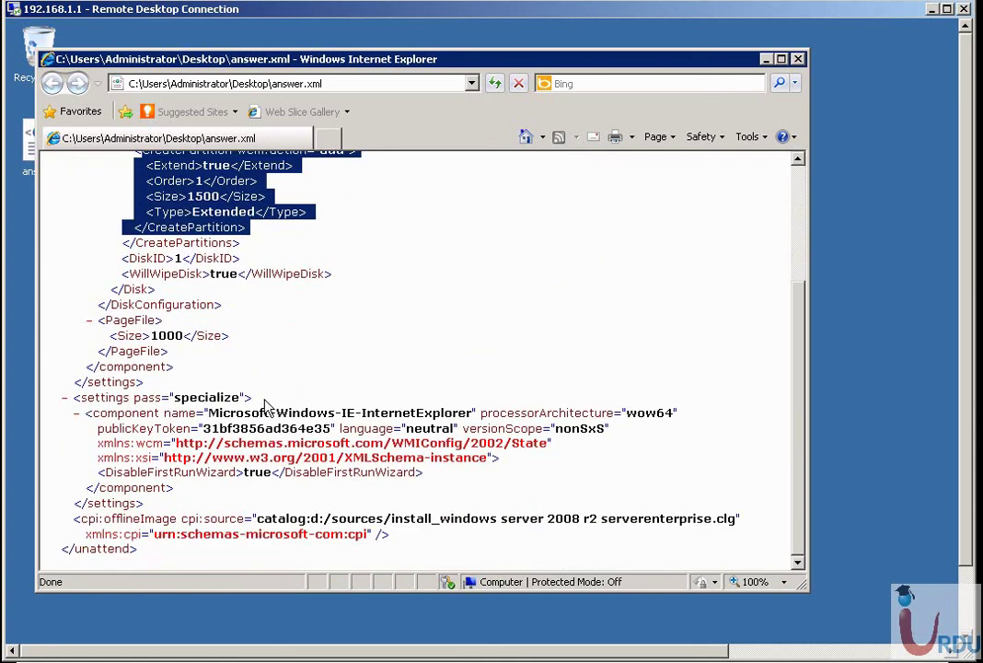
pyautogui.moveTo(117, 336); pyautogui.dragTo(249, 337)
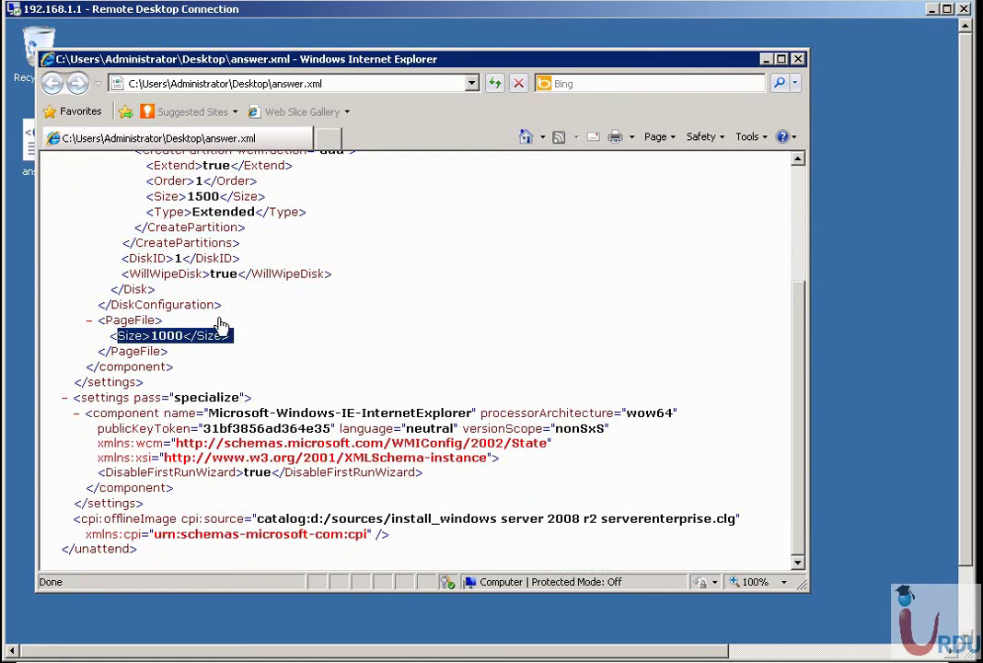
pyautogui.moveTo(129, 273); pyautogui.dragTo(354, 274)
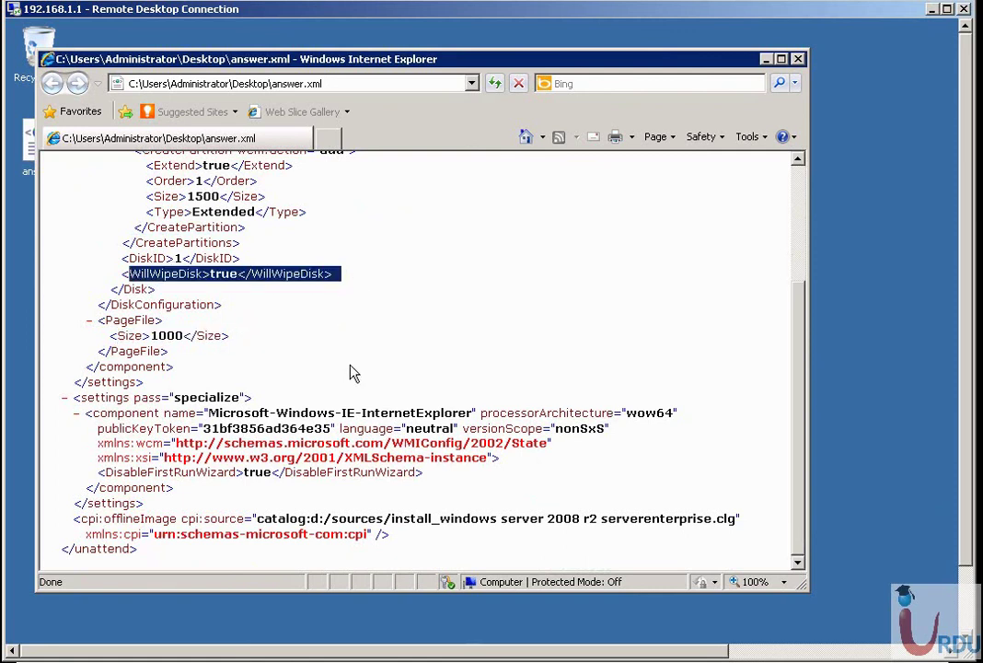
pyautogui.scroll(4, 490, 293)
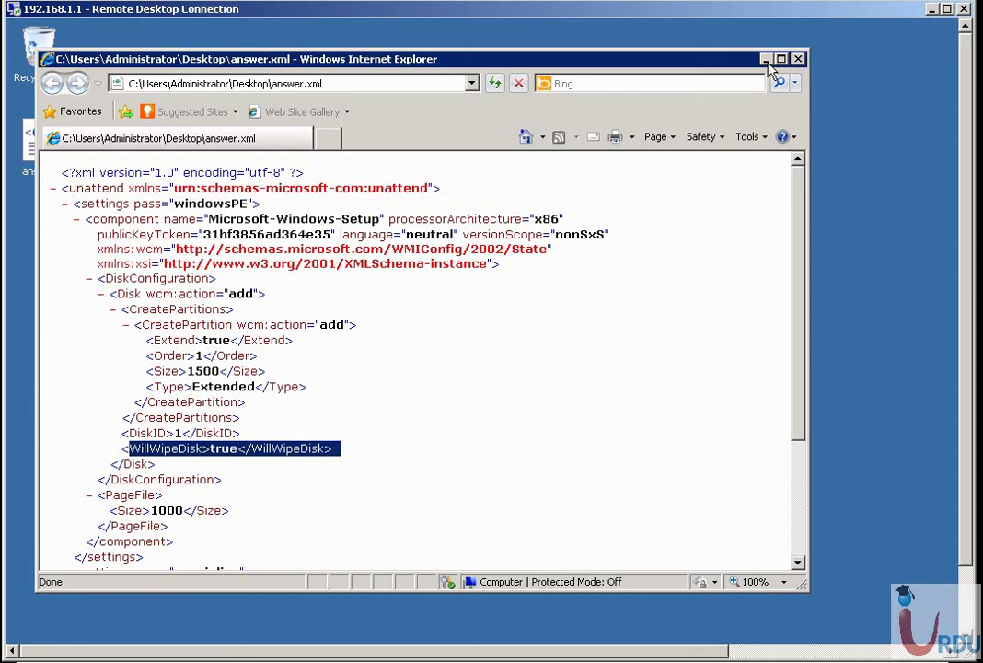
# Close the answer.xml view and the Initial Configuration Tasks window.
pyautogui.click(799, 59)
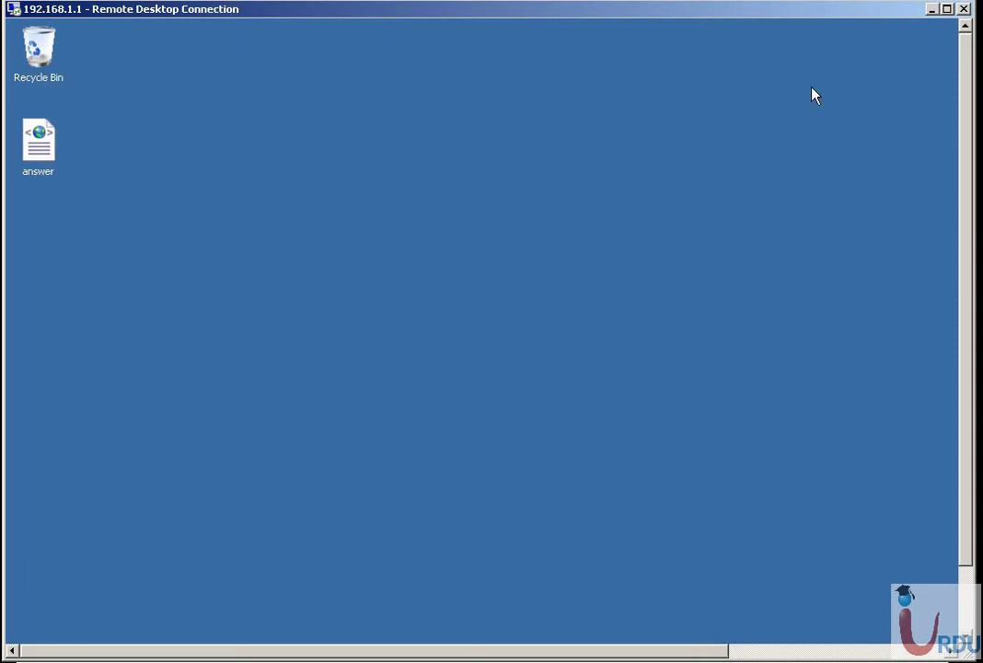
pyautogui.click(966, 600)
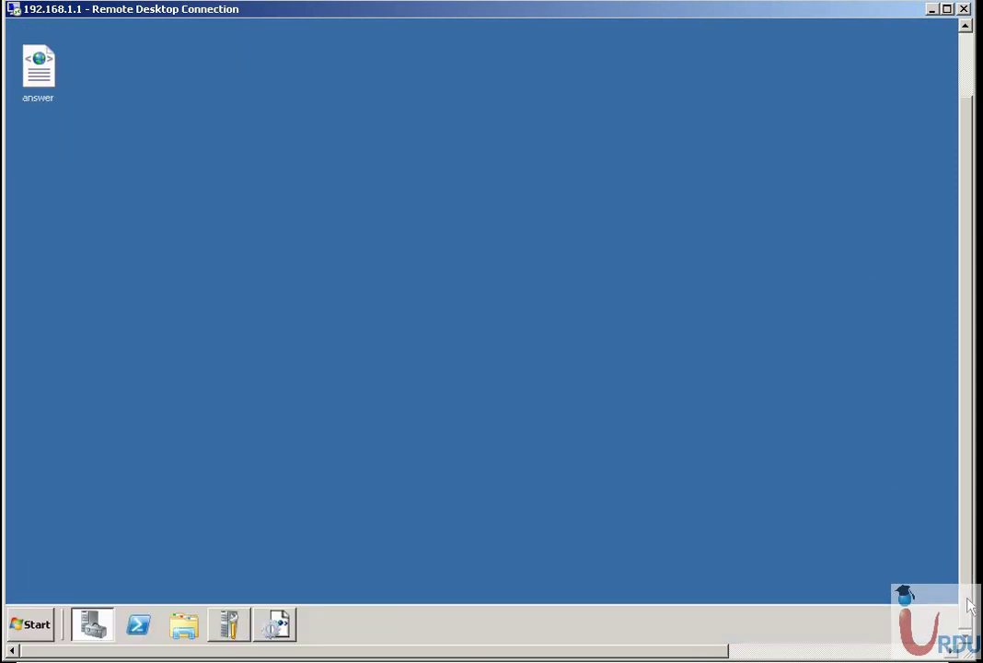
pyautogui.click(228, 625)
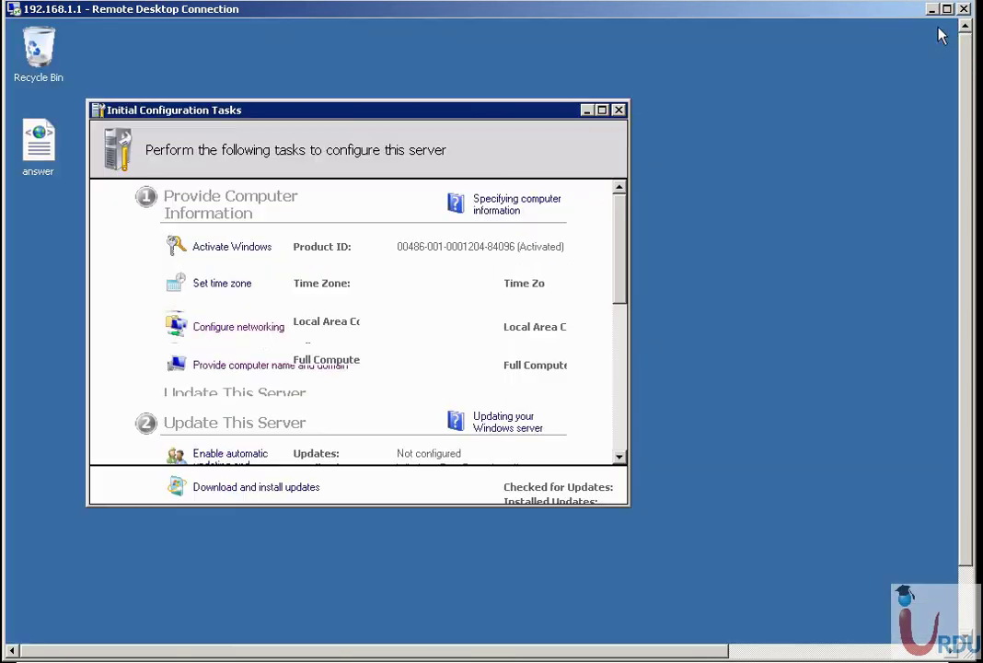
pyautogui.click(933, 33)
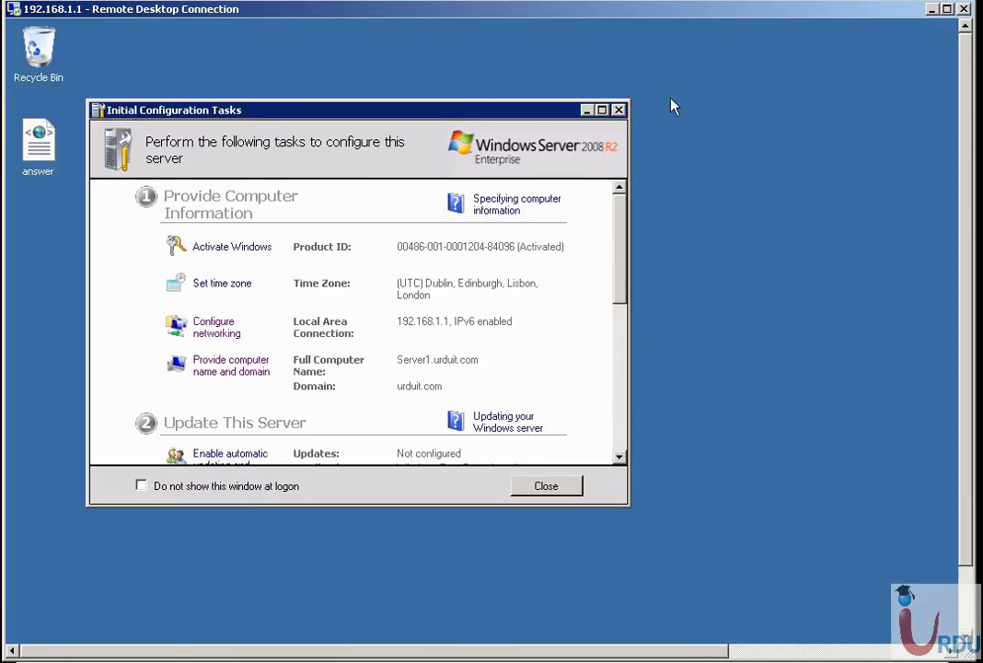
pyautogui.click(618, 109)
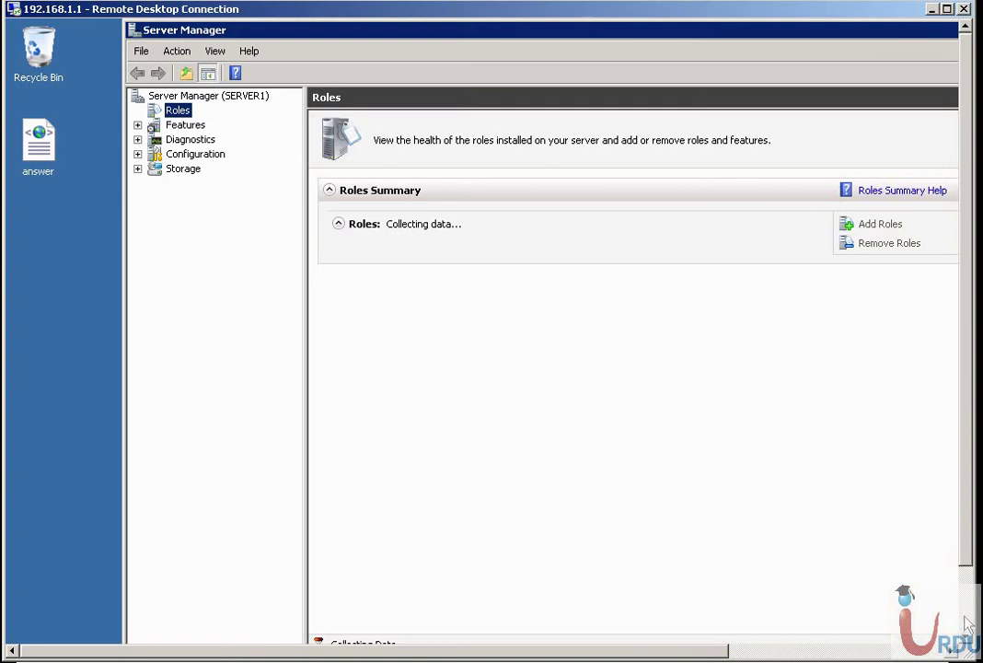
pyautogui.moveTo(966, 569); pyautogui.dragTo(967, 465)
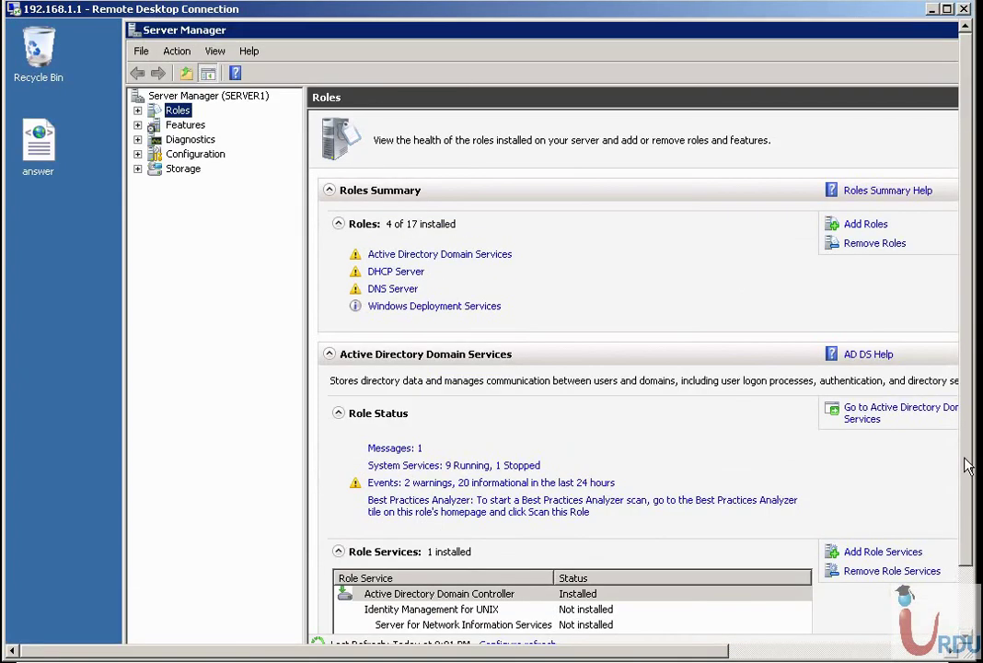
# Expand Roles > Windows Deployment Services > Servers and open Server1.urduit.com's properties.
pyautogui.click(137, 110)
pyautogui.click(213, 169)
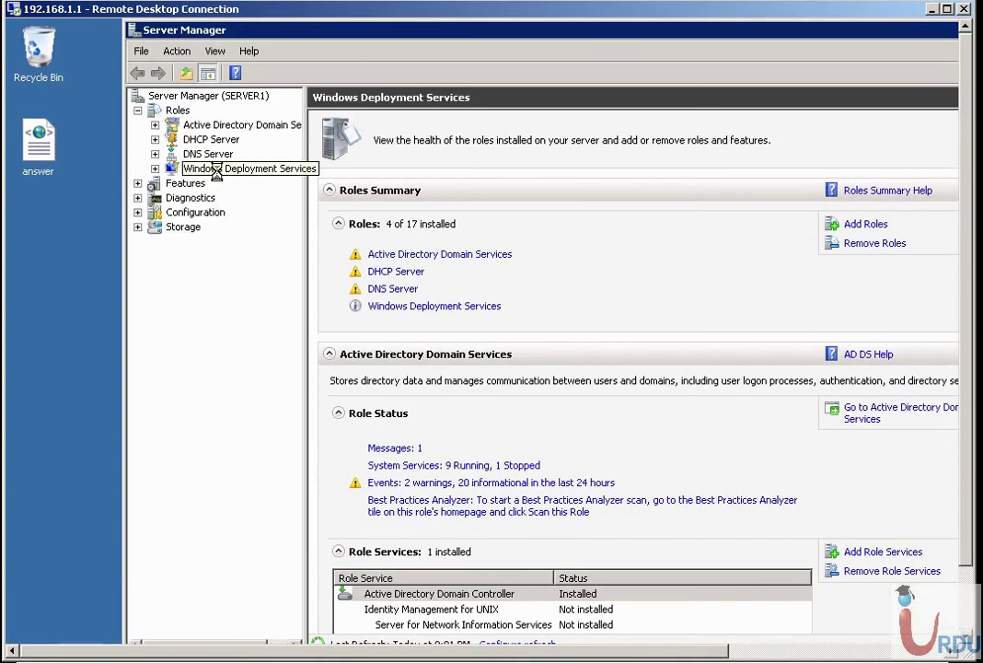
pyautogui.rightClick(220, 172)
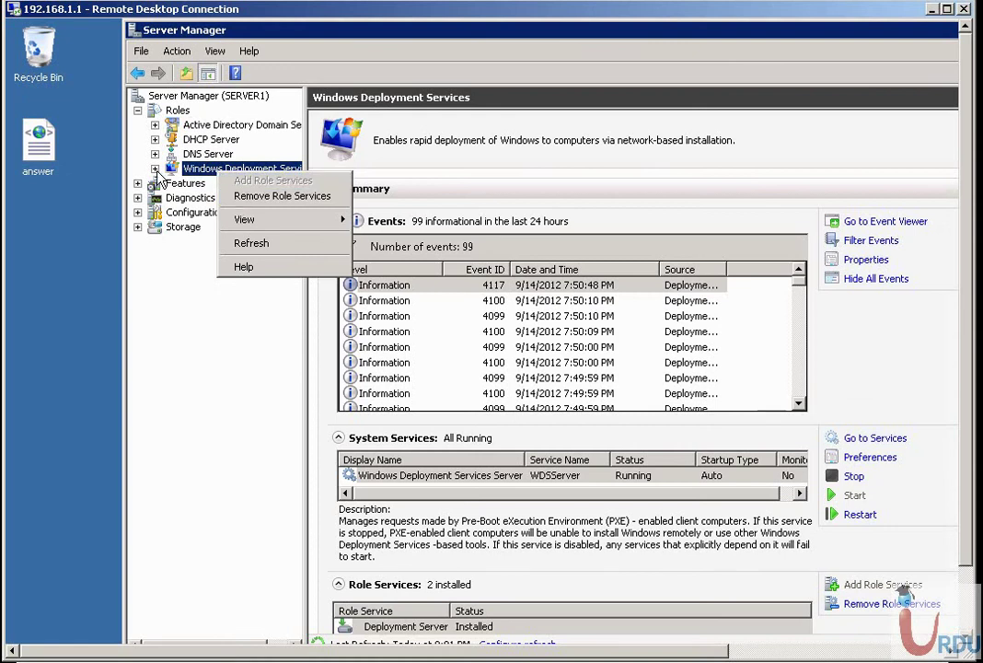
pyautogui.click(155, 169)
pyautogui.click(210, 183)
pyautogui.click(173, 183)
pyautogui.click(241, 201)
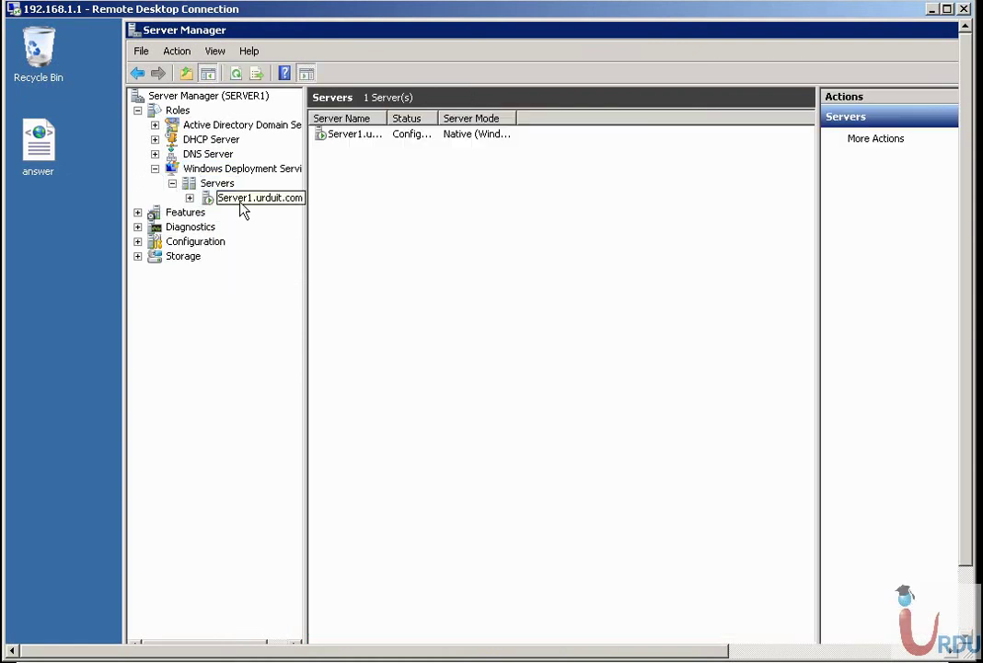
pyautogui.rightClick(239, 205)
pyautogui.click(281, 212)
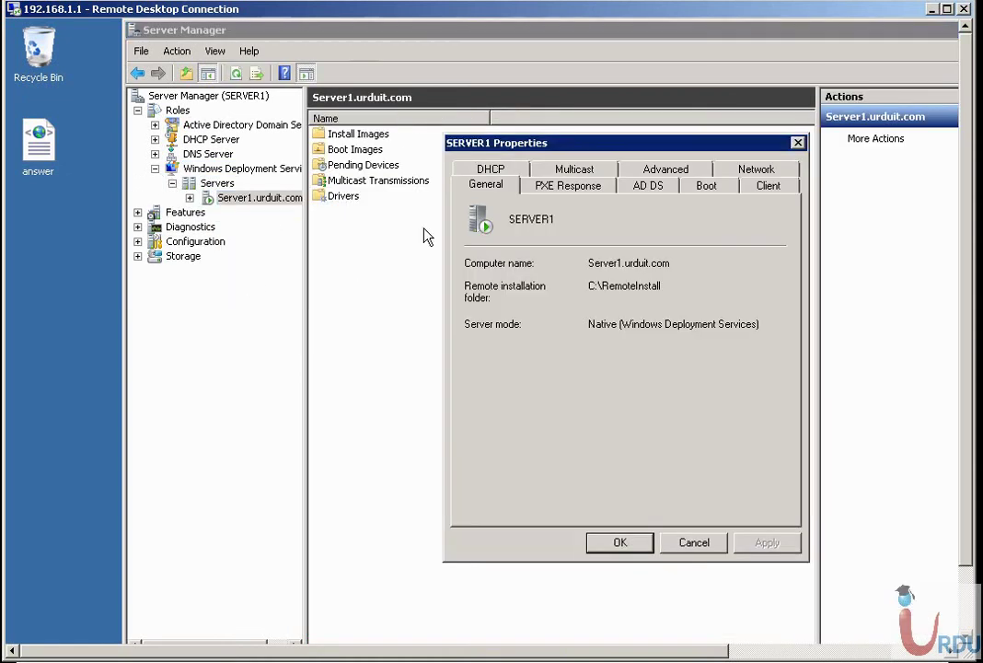
# On the Client tab, turn on Enable unattended installation.
pyautogui.moveTo(603, 152); pyautogui.dragTo(532, 154)
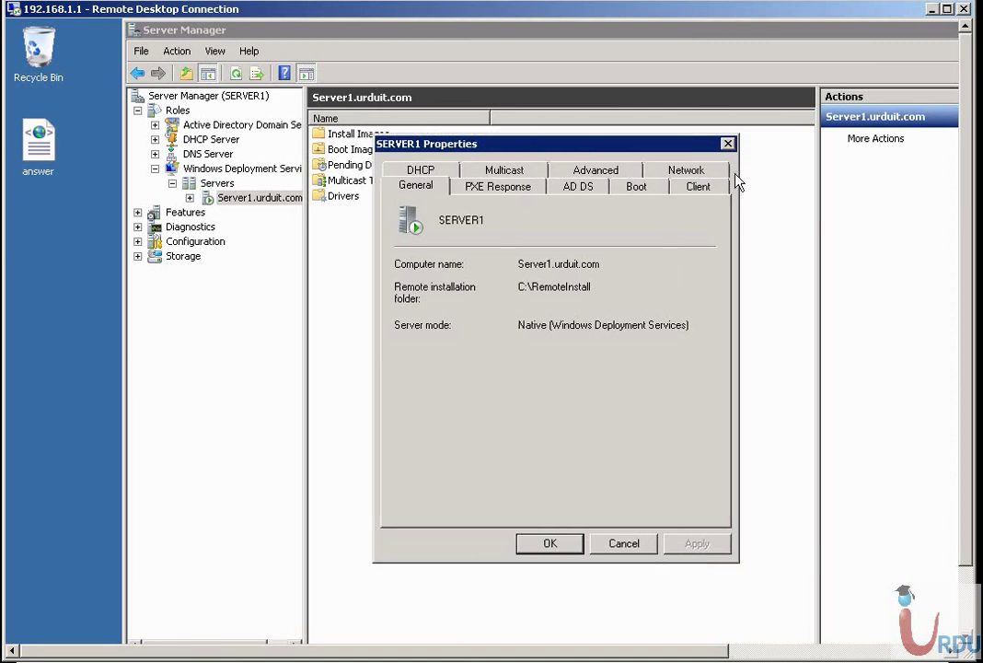
pyautogui.click(714, 186)
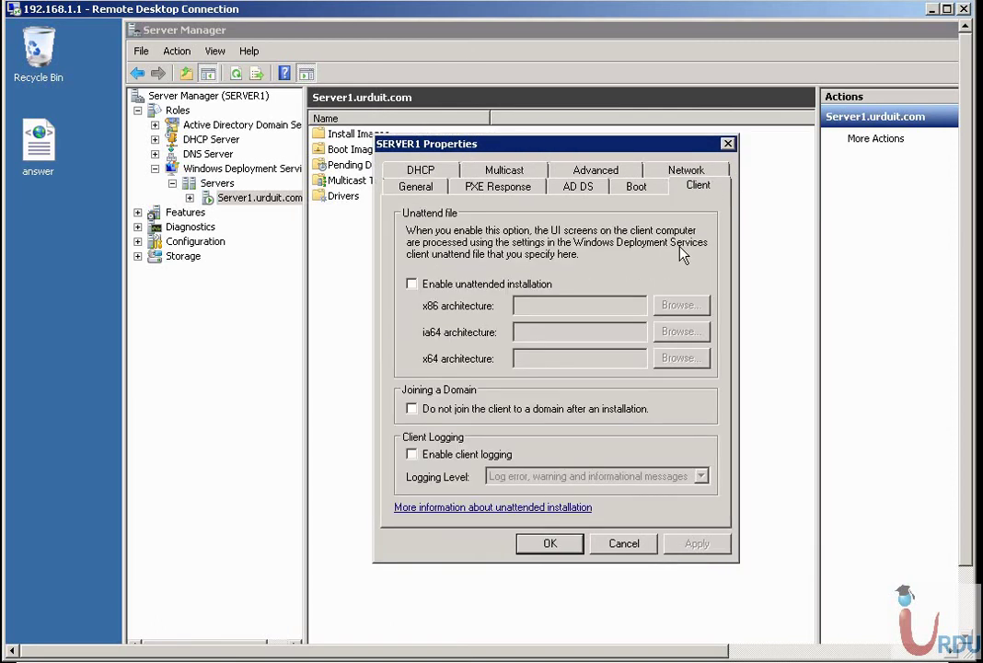
pyautogui.click(412, 285)
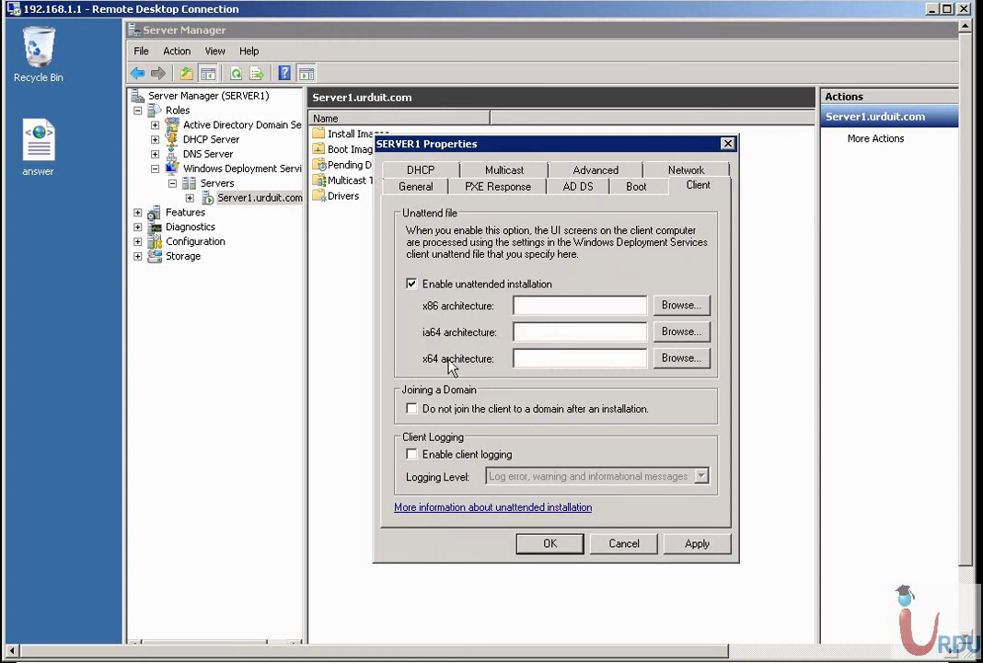
# Pick Desktop\answer as the x64 unattend file, dismiss the invalid-location error, and cancel both dialogs.
pyautogui.click(700, 361)
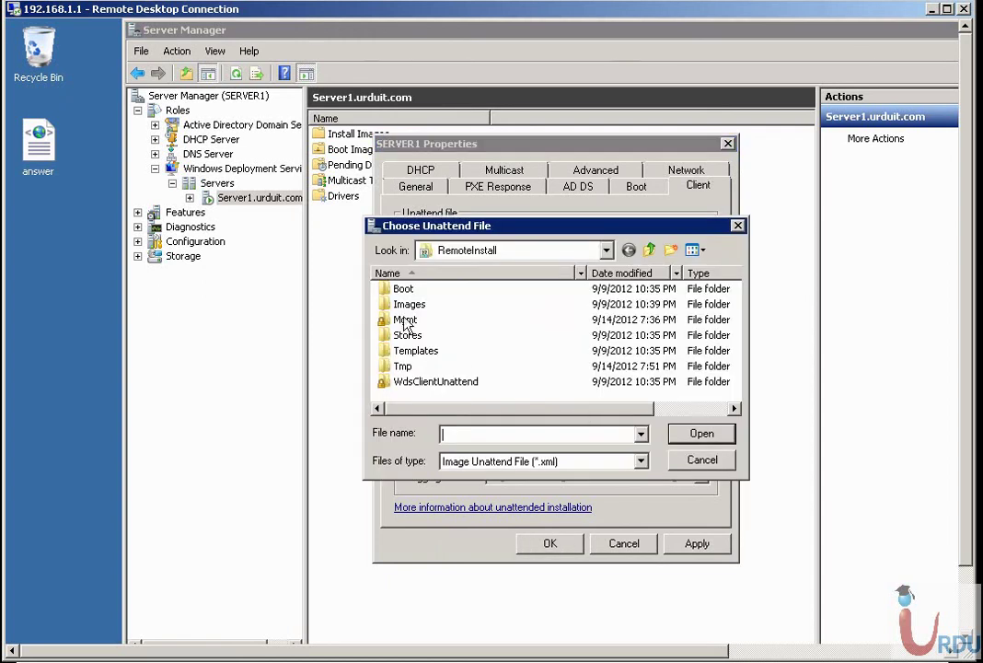
pyautogui.click(606, 250)
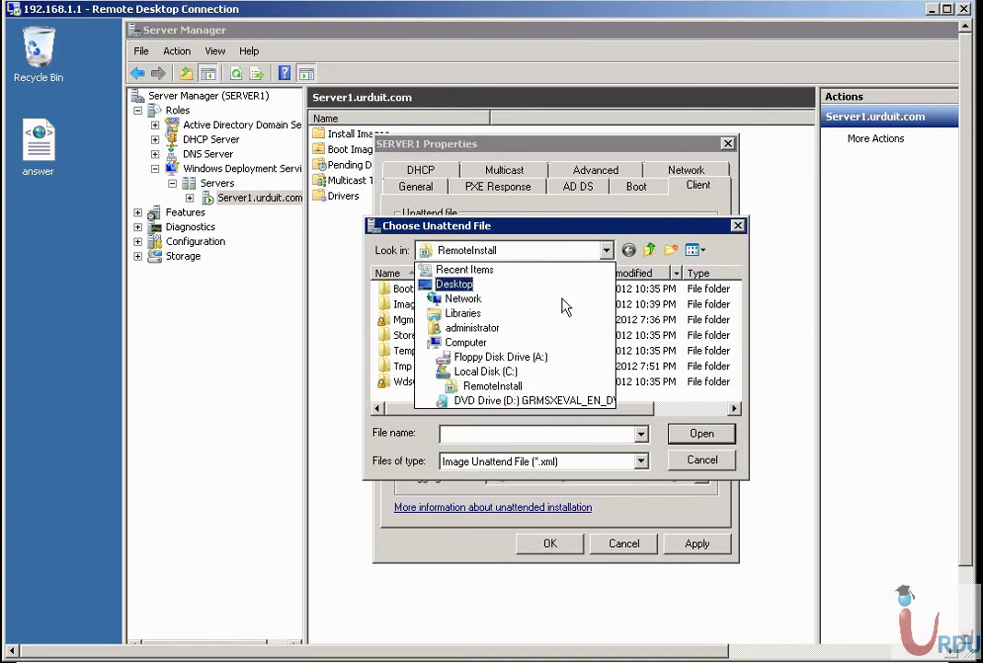
pyautogui.click(451, 285)
pyautogui.click(733, 409)
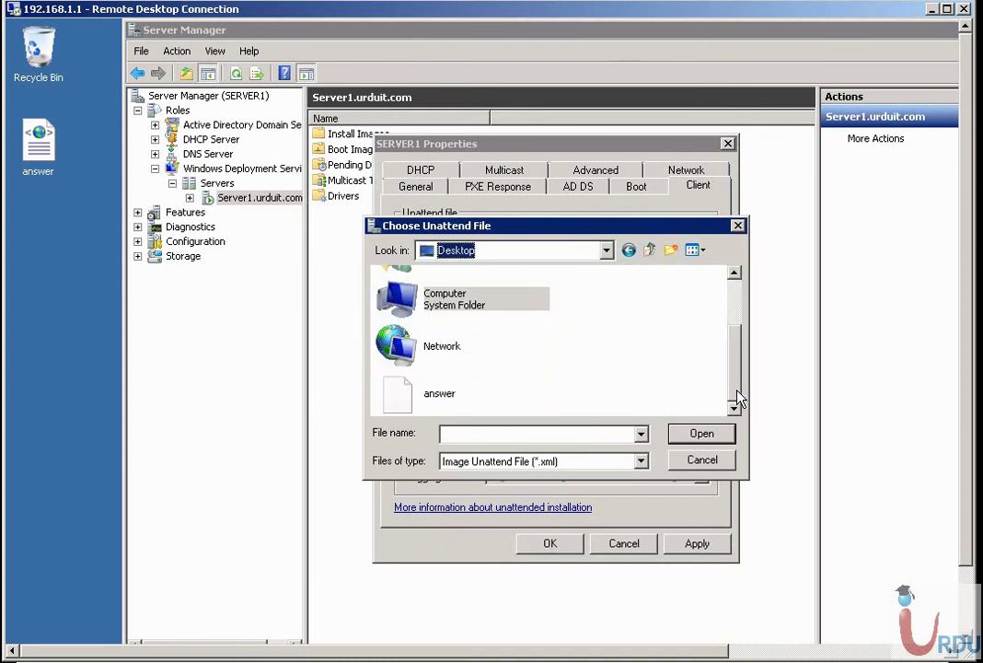
pyautogui.click(442, 391)
pyautogui.click(695, 434)
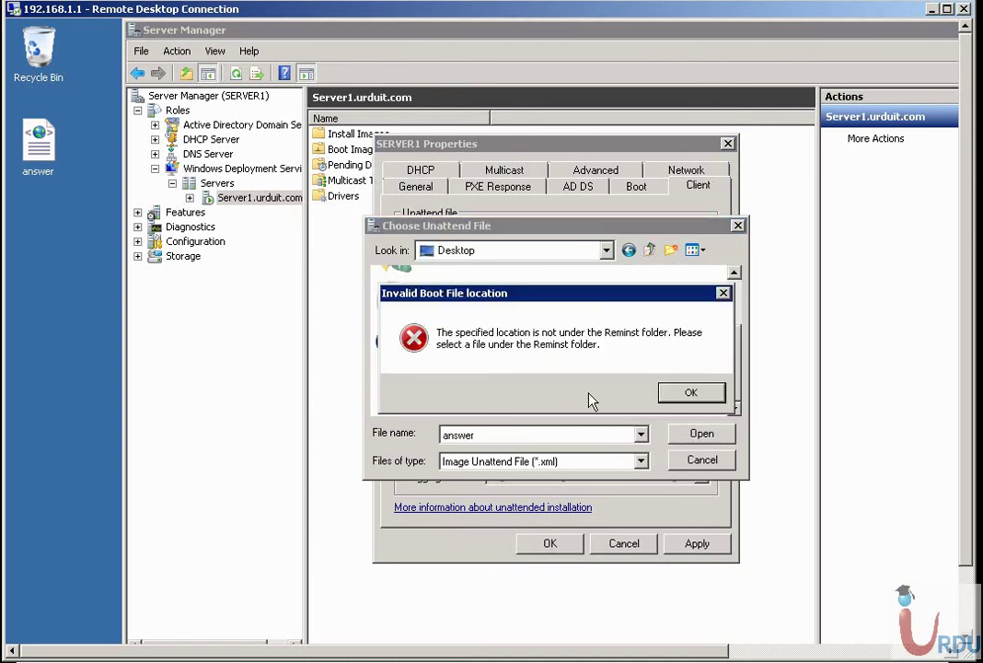
pyautogui.click(686, 394)
pyautogui.click(703, 459)
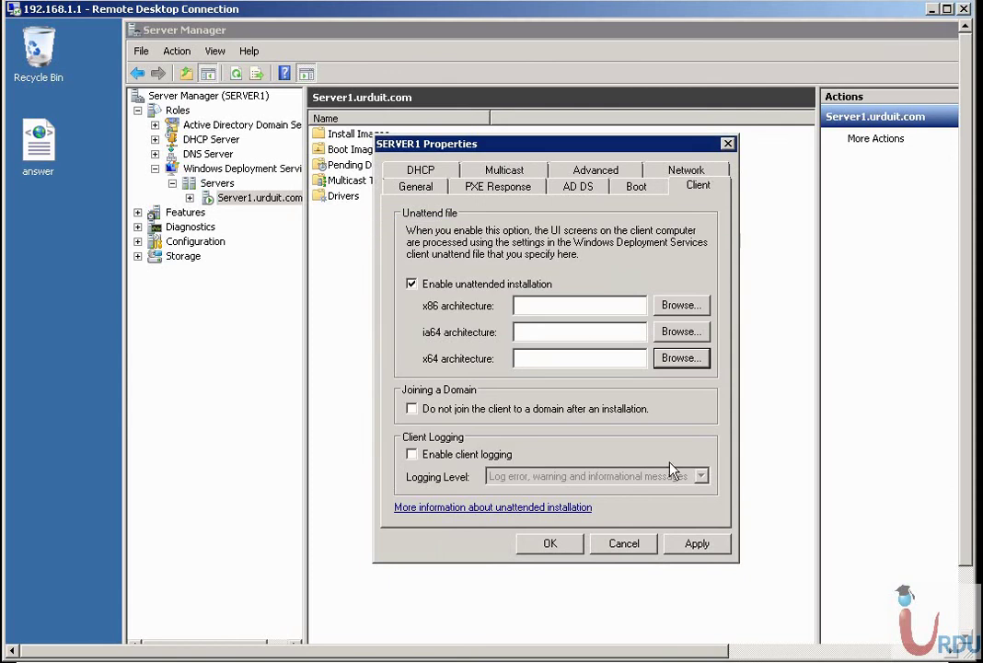
pyautogui.click(625, 544)
# Open the C:\RemoteInstall folder by searching c: from the Start menu.
pyautogui.click(57, 151)
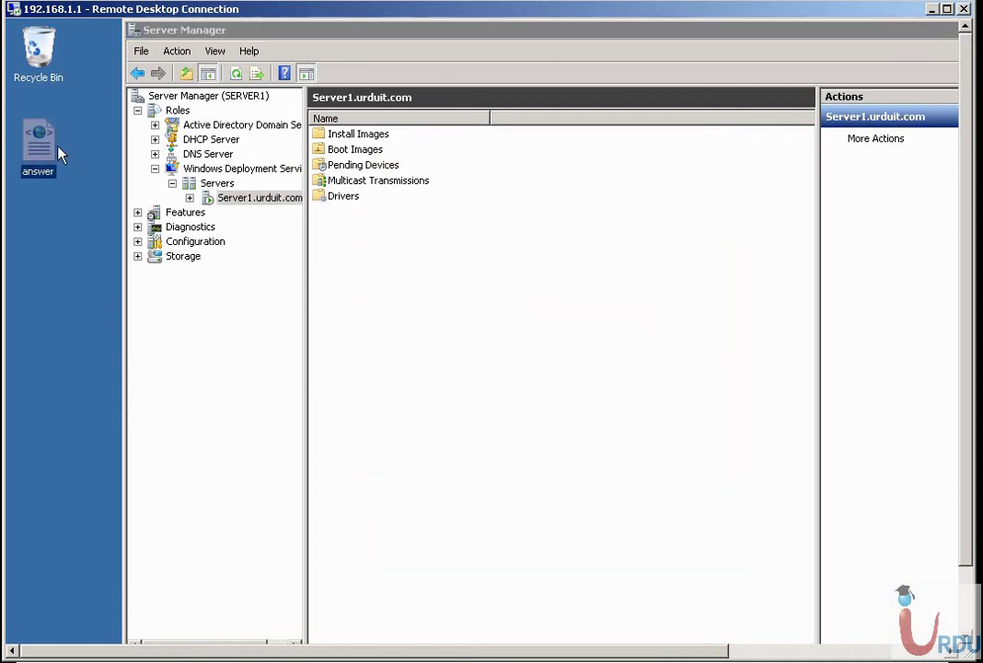
pyautogui.moveTo(969, 617)
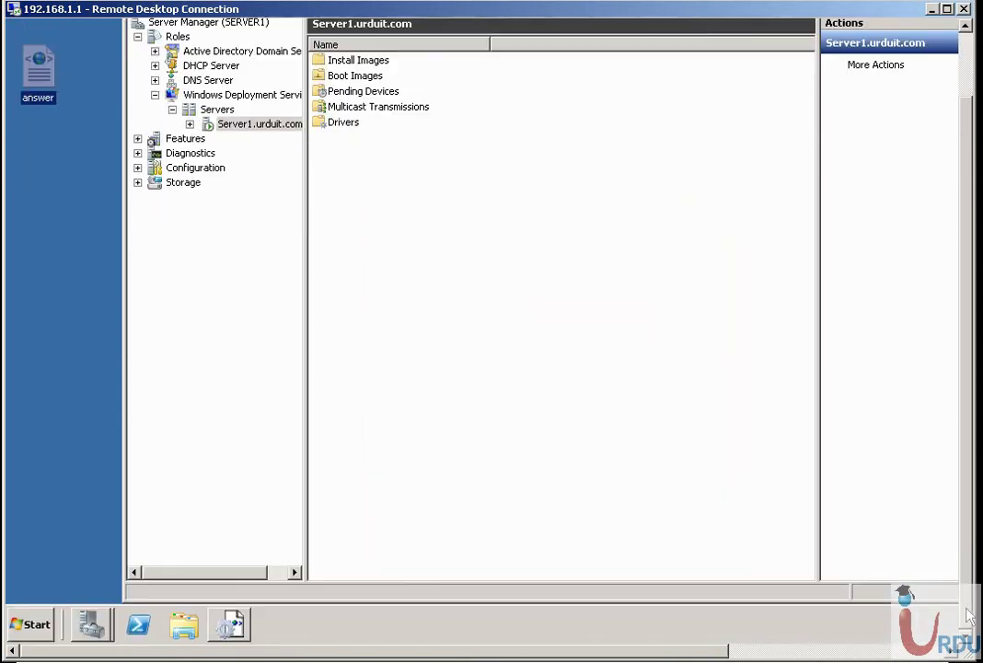
pyautogui.click(30, 624)
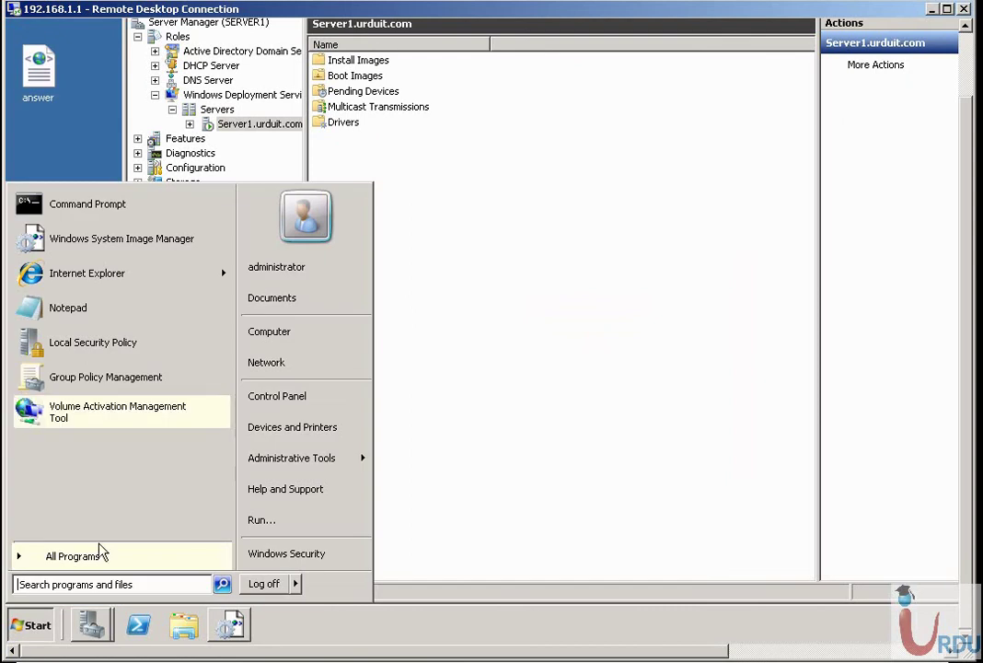
pyautogui.click(101, 586)
pyautogui.write('c:')
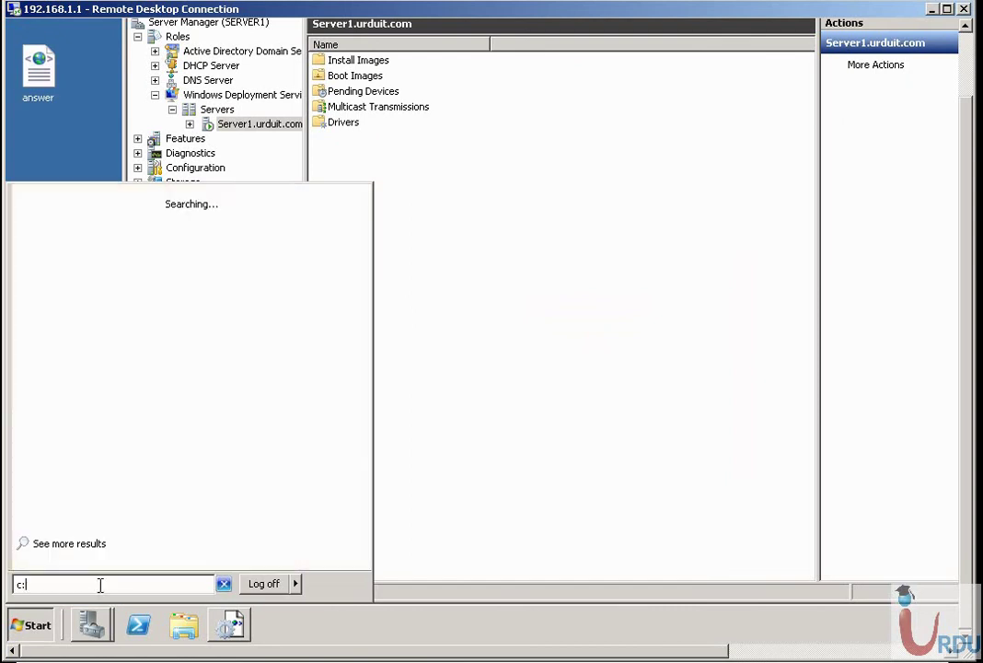
pyautogui.press('Down')
pyautogui.press('Down')
pyautogui.press('Down')
pyautogui.press('Down')
pyautogui.press('Down')
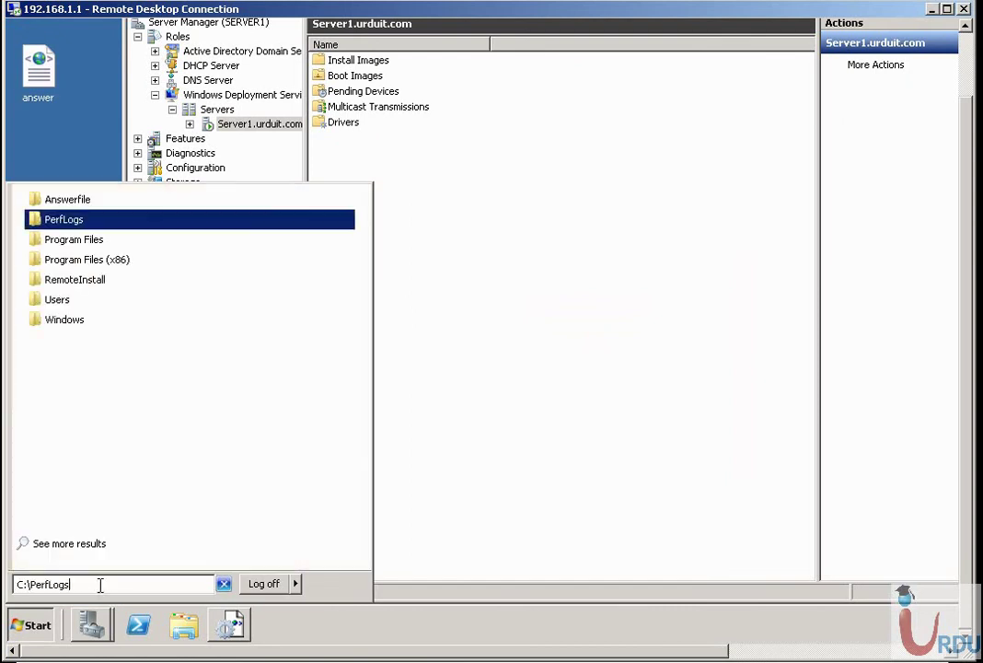
pyautogui.press('Return')
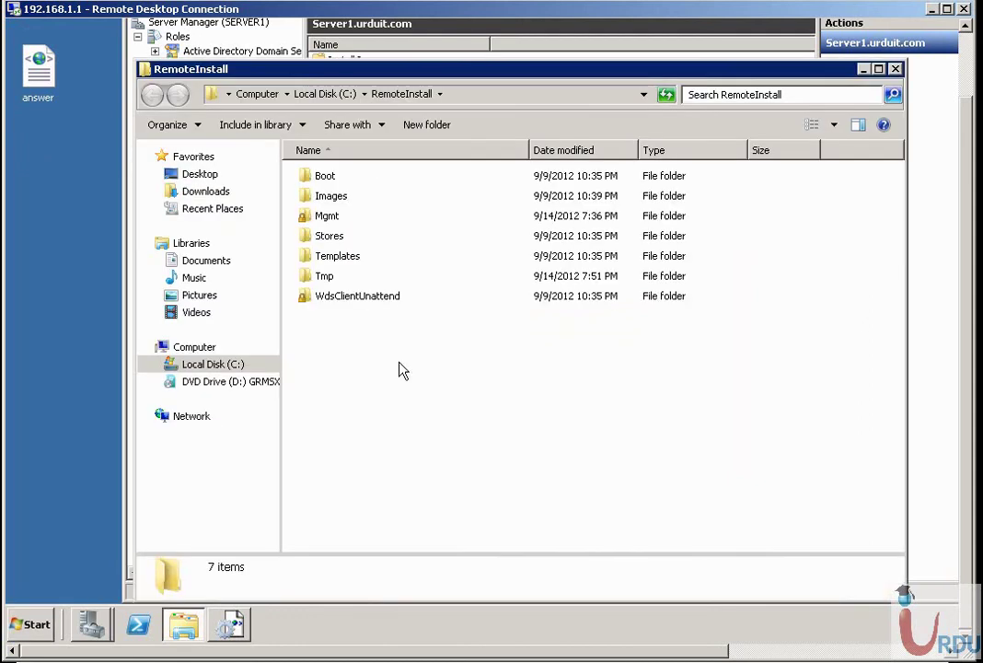
# Drag the answer file from the desktop into RemoteInstall and close the folder.
pyautogui.click(117, 152)
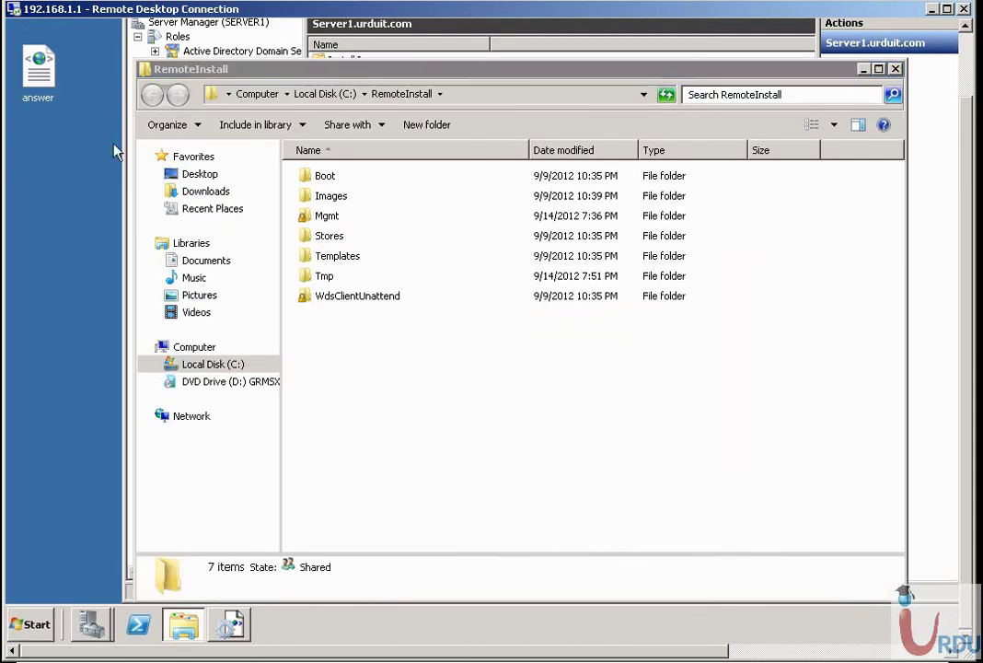
pyautogui.moveTo(117, 153); pyautogui.dragTo(417, 361)
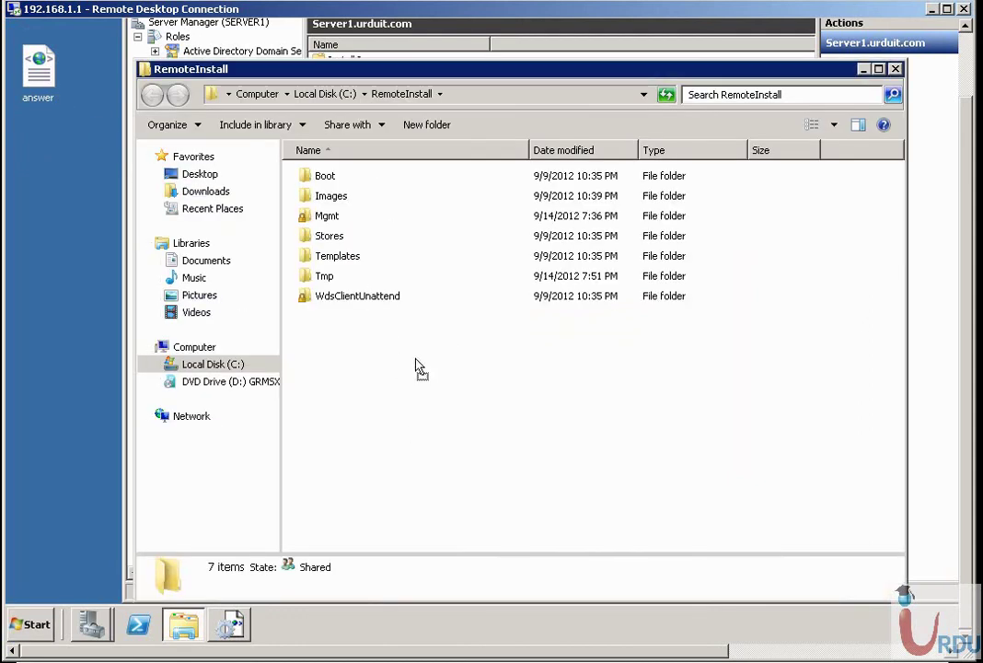
pyautogui.click(895, 69)
# Close Server Manager, then restore and close Windows System Image Manager.
pyautogui.click(967, 55)
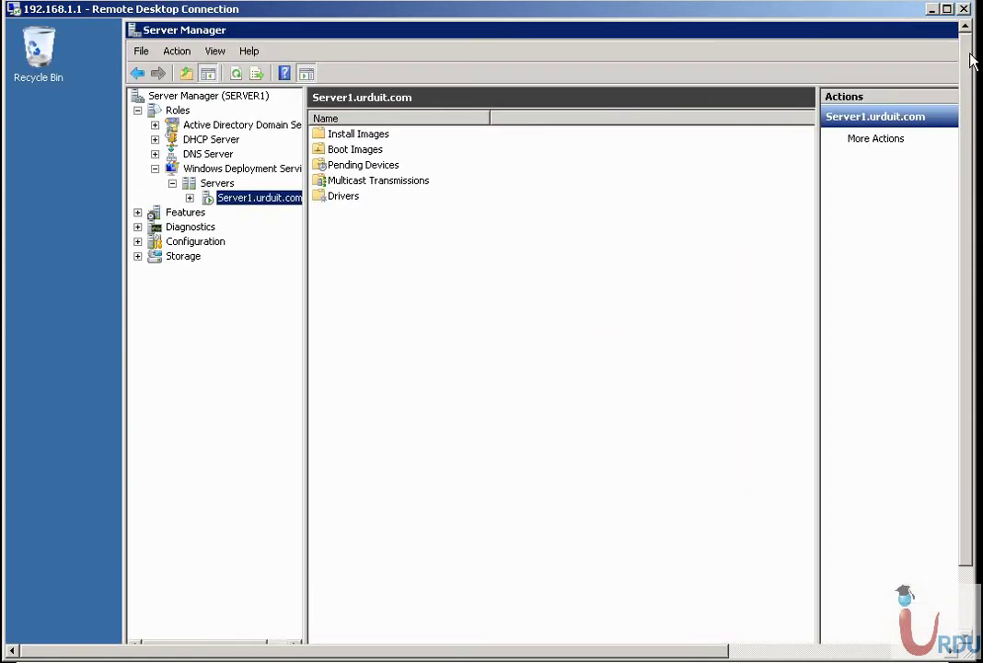
pyautogui.moveTo(820, 32); pyautogui.dragTo(613, 31)
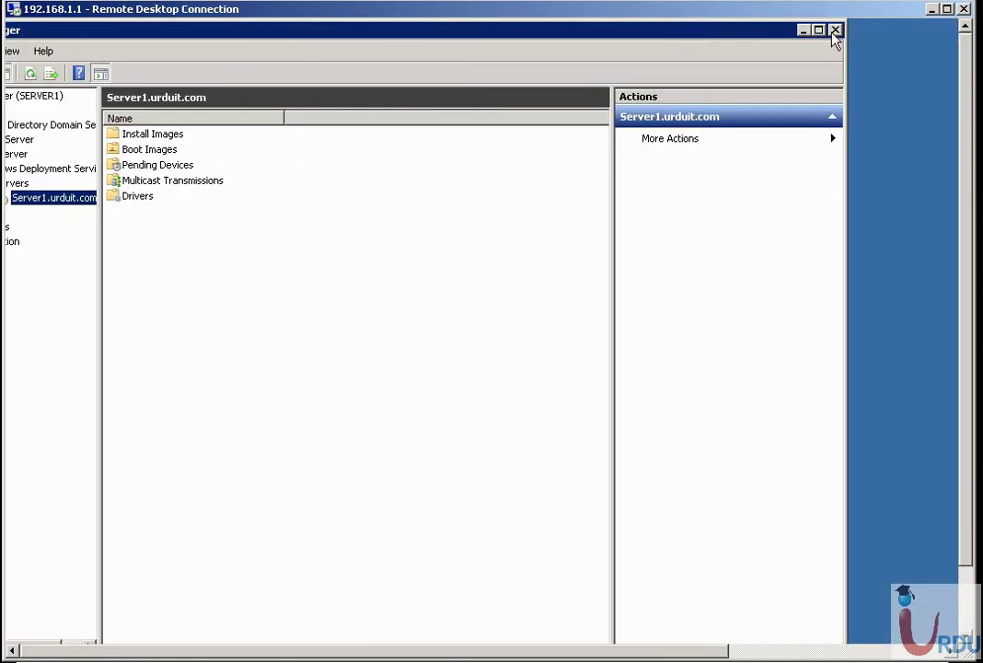
pyautogui.click(835, 31)
pyautogui.click(964, 567)
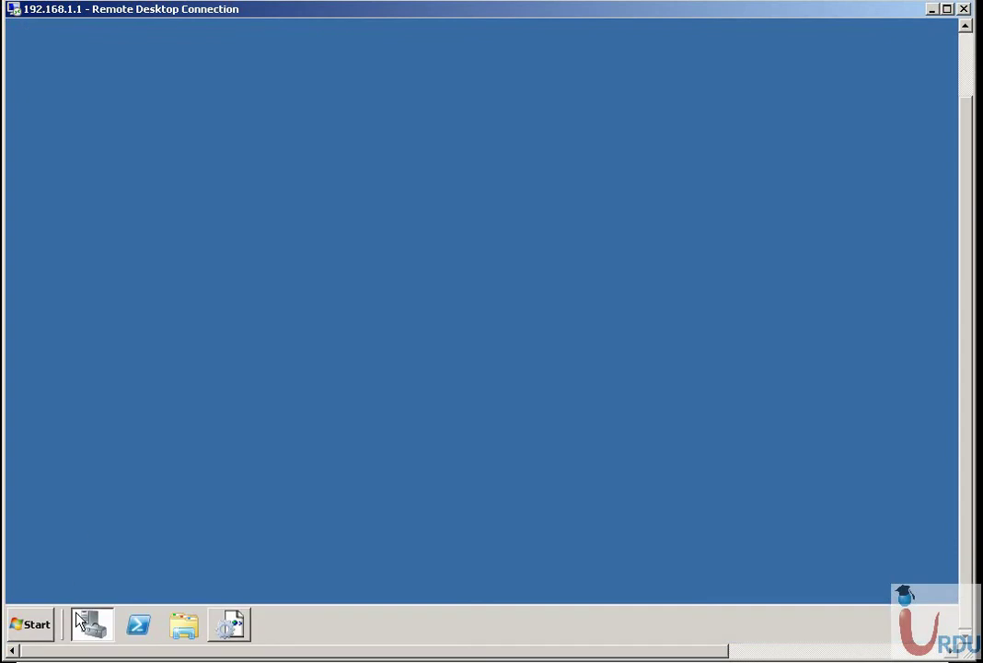
pyautogui.click(235, 627)
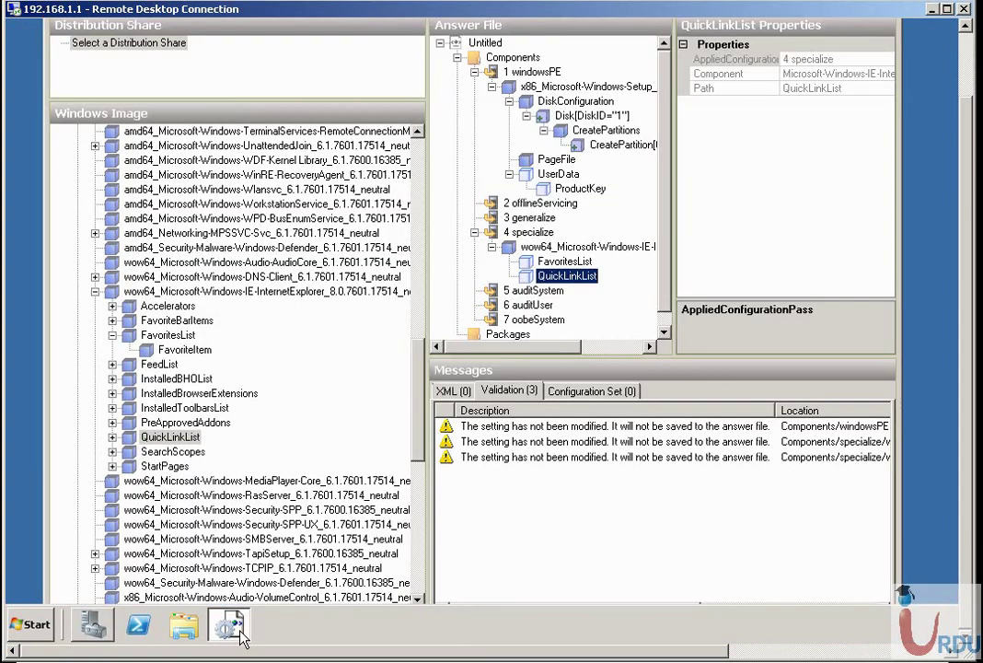
pyautogui.click(968, 50)
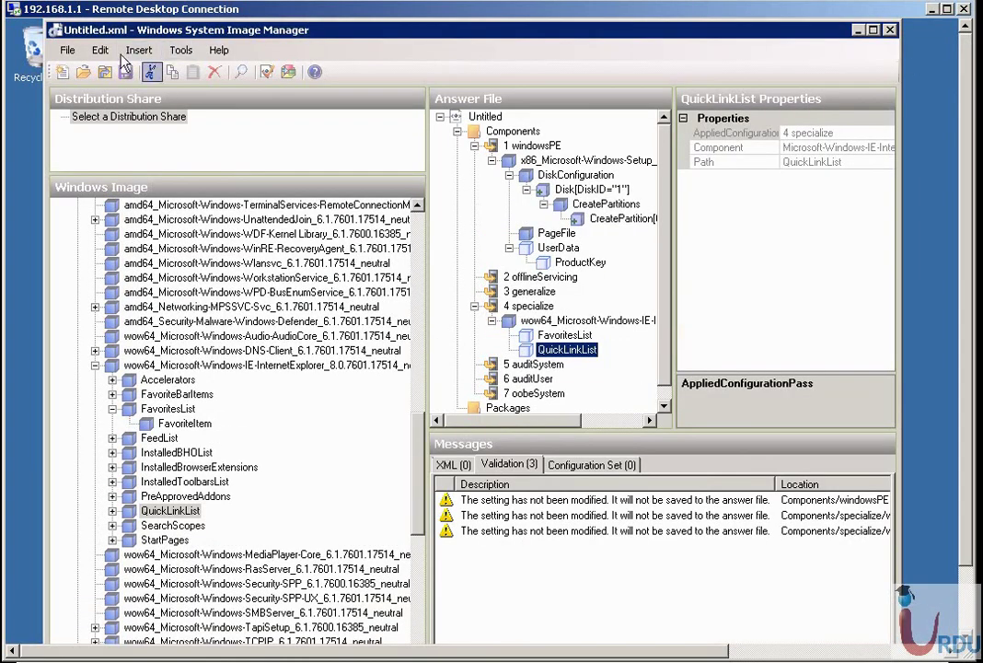
pyautogui.click(893, 31)
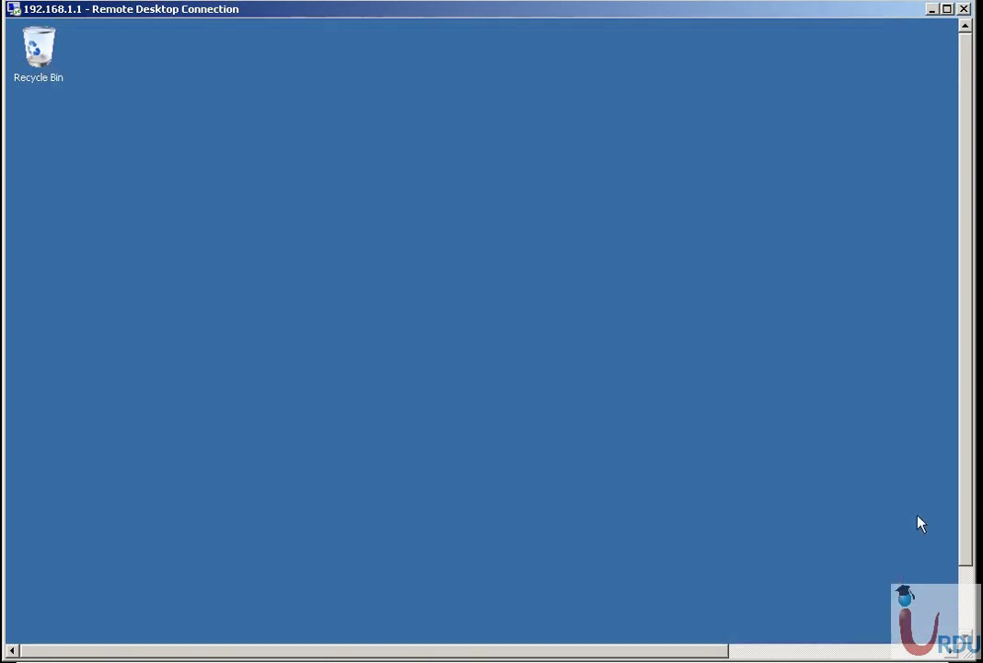
# Log off the remote server session from the Start menu.
pyautogui.click(965, 622)
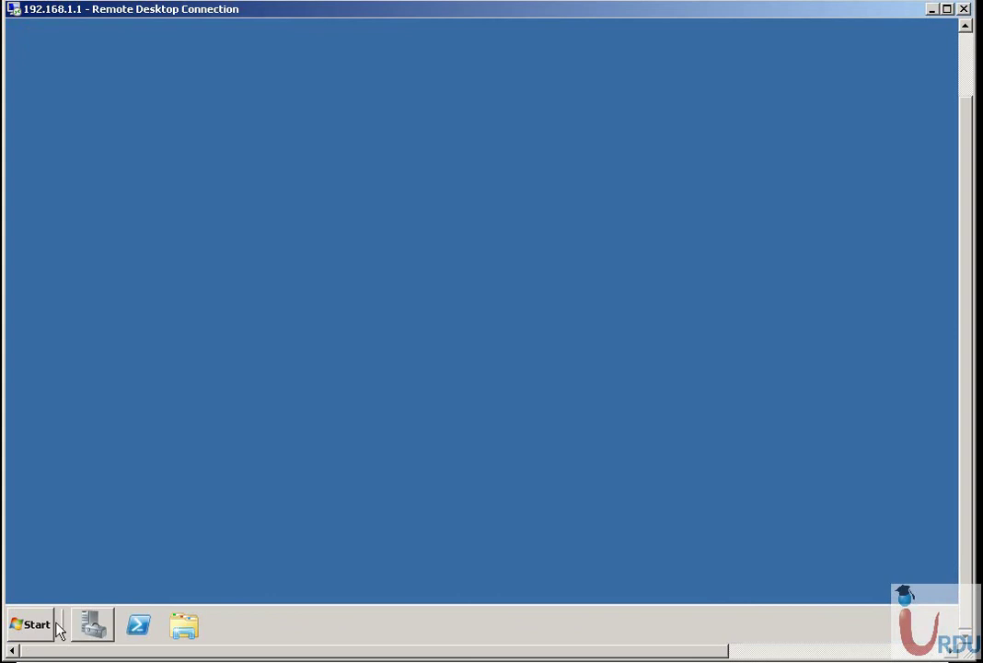
pyautogui.rightClick(92, 624)
pyautogui.click(64, 608)
pyautogui.click(42, 626)
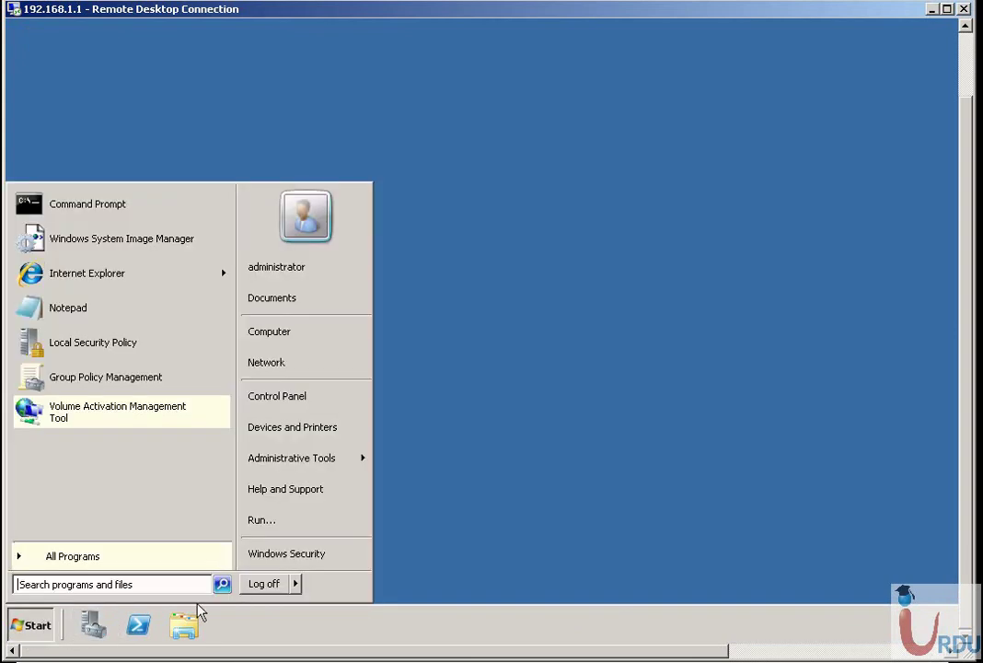
pyautogui.click(276, 588)
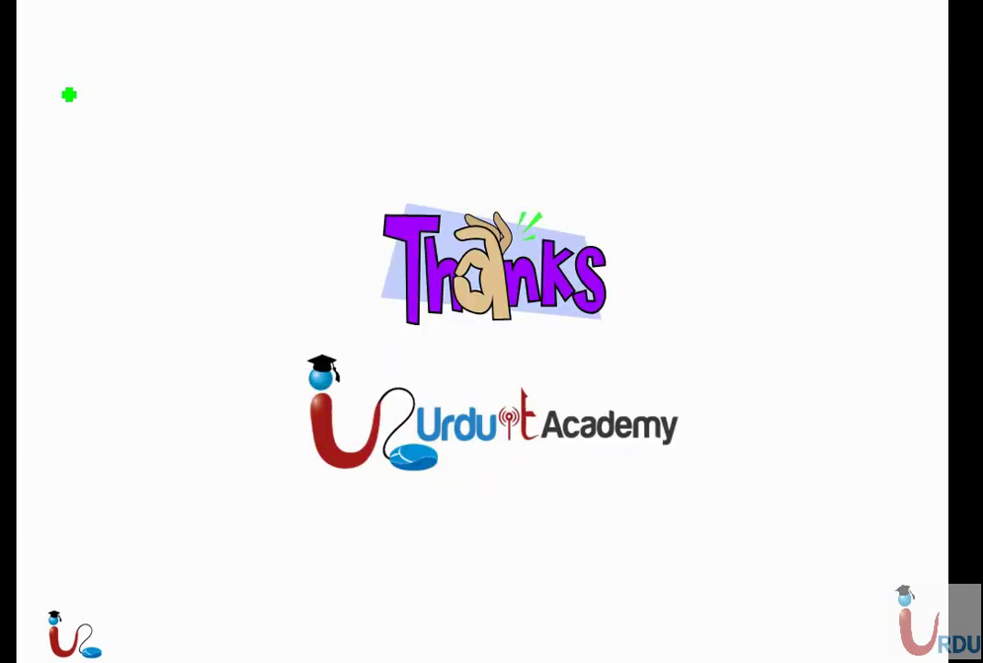
# Hand-write 'Windows' in green on the Thanks card and draw an arrow beside it.
pyautogui.moveTo(86, 52)
pyautogui.mouseDown()
pyautogui.moveTo(165, 63)
pyautogui.moveTo(189, 83)
pyautogui.moveTo(181, 66)
pyautogui.mouseUp()
pyautogui.moveTo(191, 66)
pyautogui.mouseDown()
pyautogui.moveTo(208, 79)
pyautogui.moveTo(211, 64)
pyautogui.mouseUp()
pyautogui.moveTo(231, 53)
pyautogui.mouseDown()
pyautogui.moveTo(237, 76)
pyautogui.moveTo(220, 72)
pyautogui.mouseUp()
pyautogui.moveTo(313, 27)
pyautogui.mouseDown()
pyautogui.moveTo(257, 62)
pyautogui.moveTo(313, 85)
pyautogui.mouseUp()
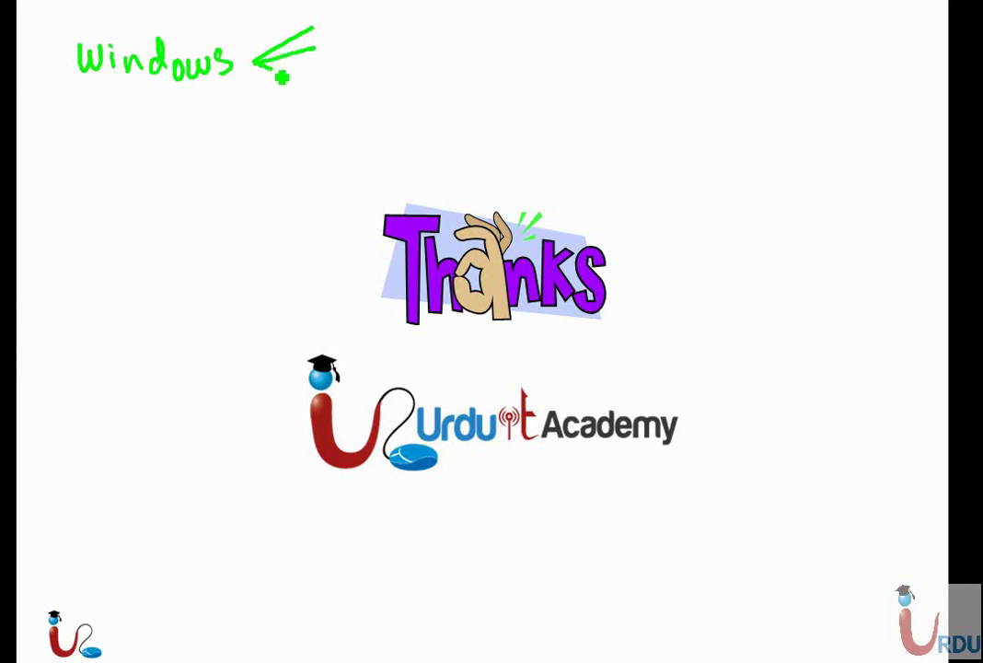